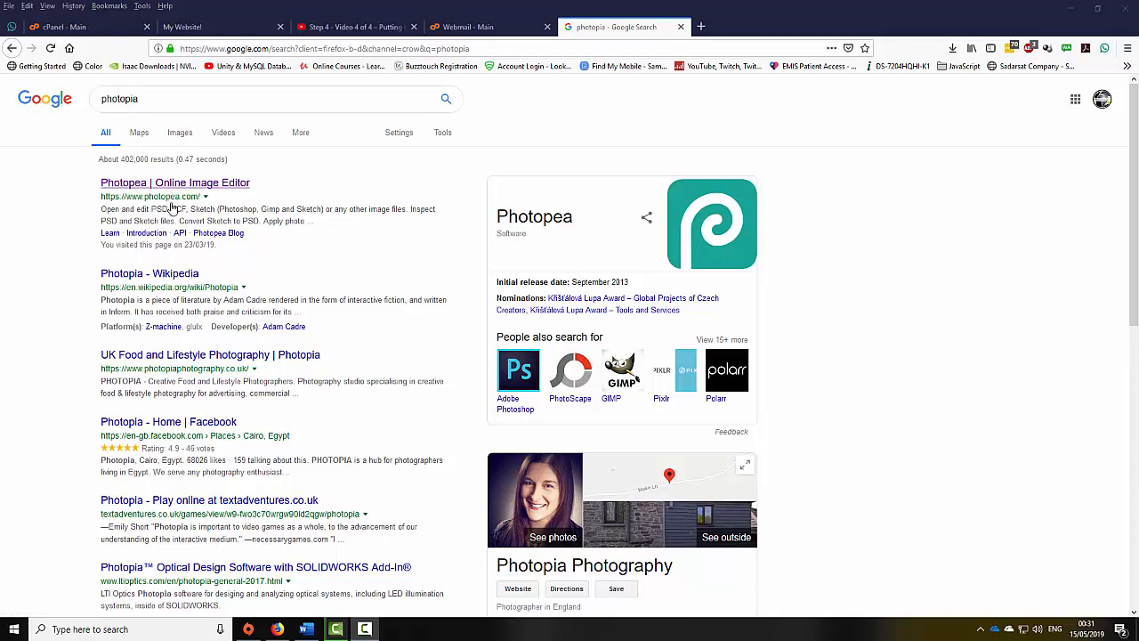
- Open the Photopea online image editor from the search results and dismiss its introduction banner
{"action": "left_click", "coordinate": [193, 184]}
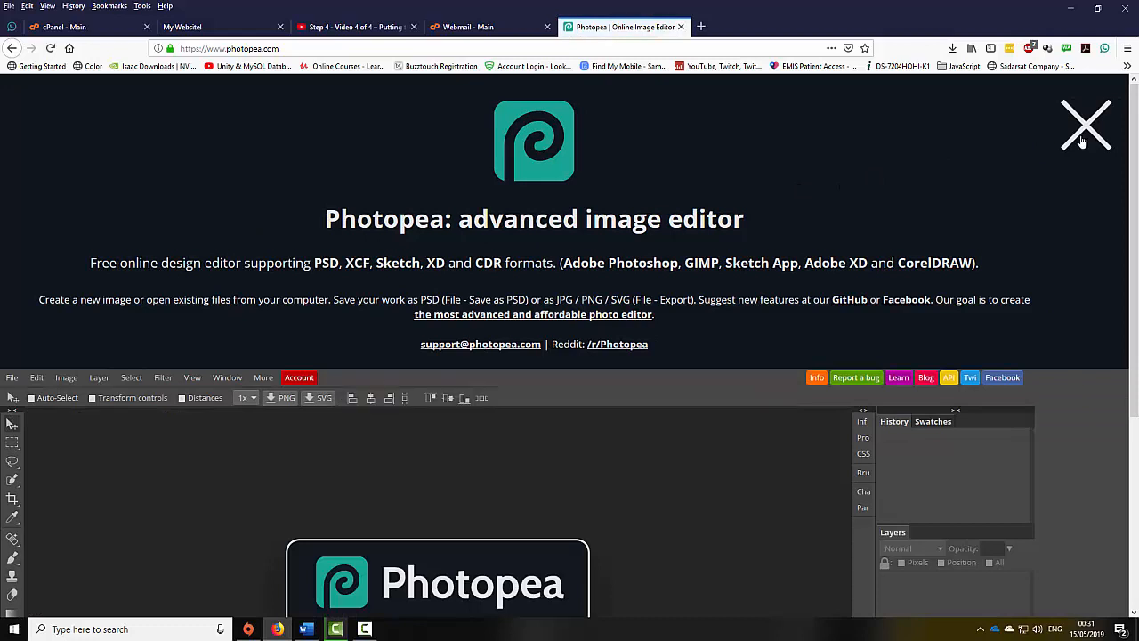
{"action": "left_click", "coordinate": [1082, 141]}
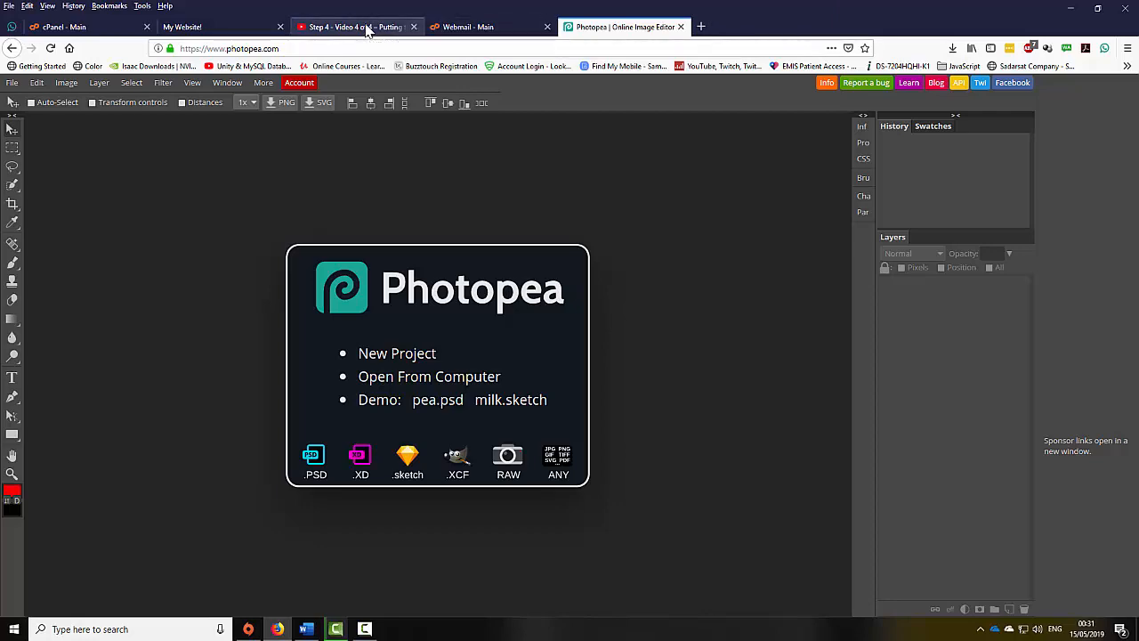
- Look over the YouTube page of the Step 4 website tutorial, including its playlist and the MyWebsite.zip link in the description
{"action": "left_click", "coordinate": [366, 30]}
{"action": "scroll", "coordinate": [300, 348], "scroll_direction": "up", "scroll_amount": 4}
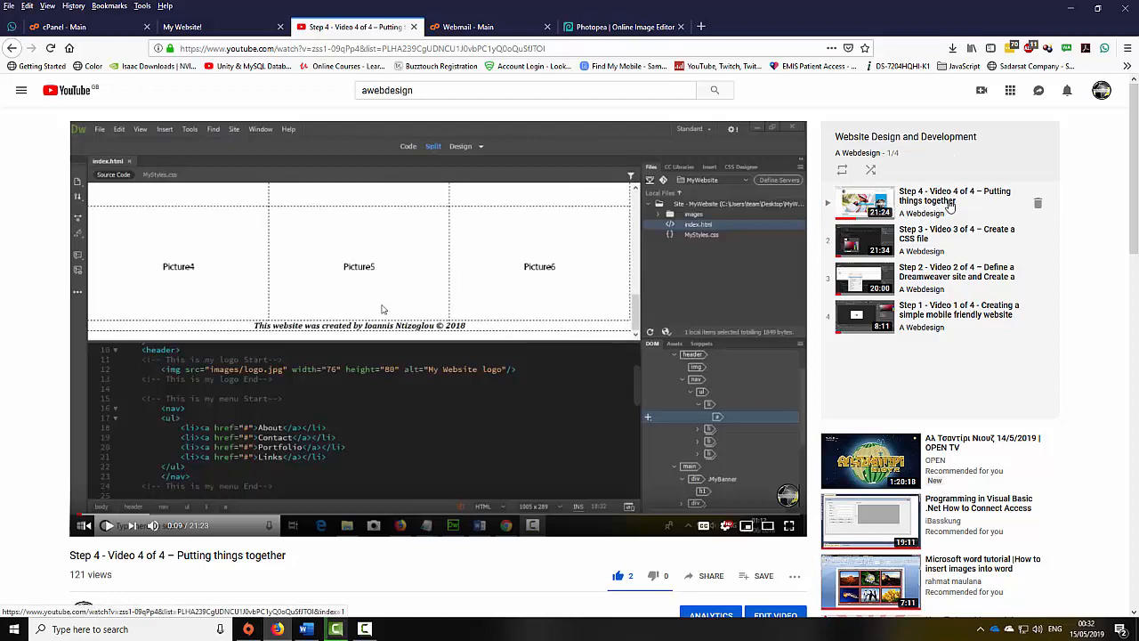
{"action": "scroll", "coordinate": [415, 361], "scroll_direction": "down", "scroll_amount": 5}
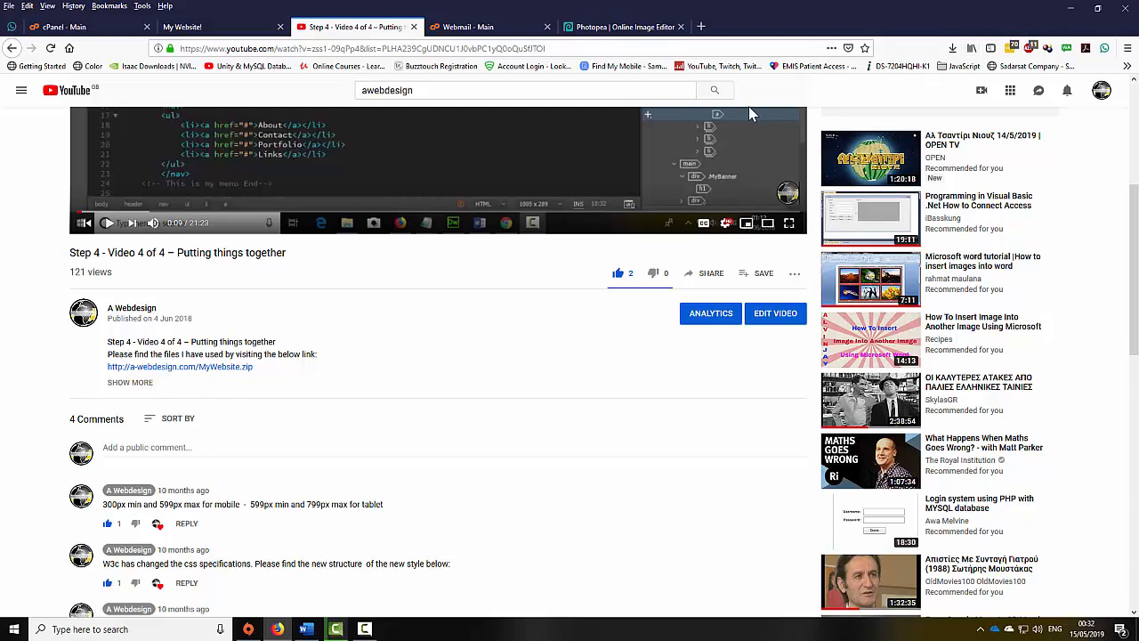
{"action": "scroll", "coordinate": [749, 105], "scroll_direction": "up", "scroll_amount": 3}
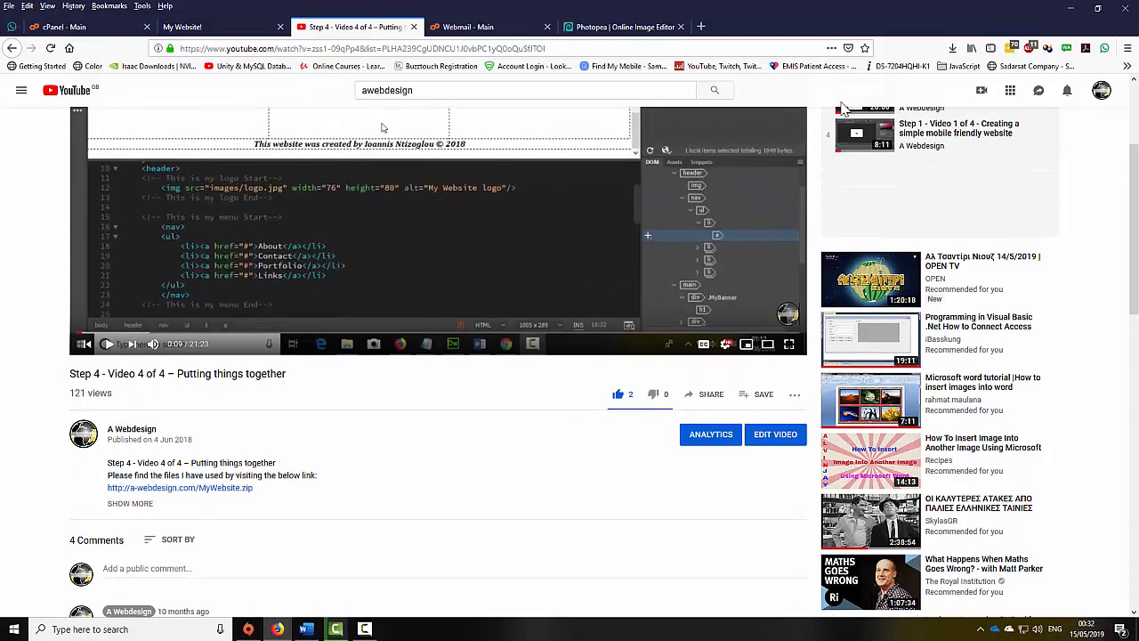
- On the desktop, reposition the MyWebsite folder and check the extraction option for the MyWebsite zip file
{"action": "left_click", "coordinate": [1072, 8]}
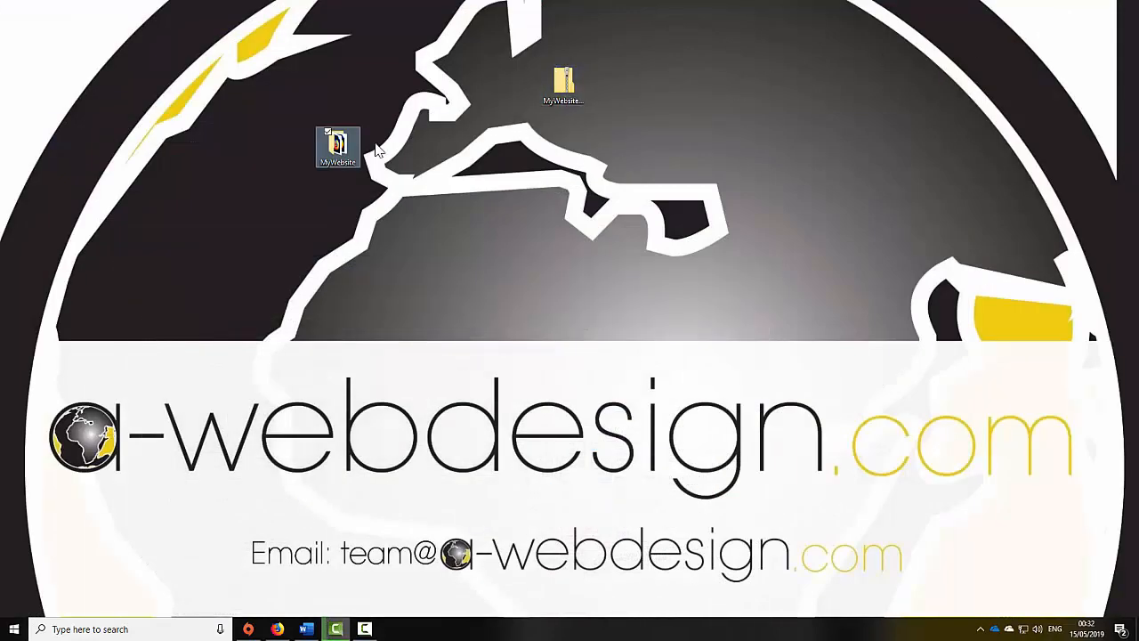
{"action": "left_click_drag", "start_coordinate": [342, 150], "coordinate": [298, 89]}
{"action": "left_click", "coordinate": [562, 91]}
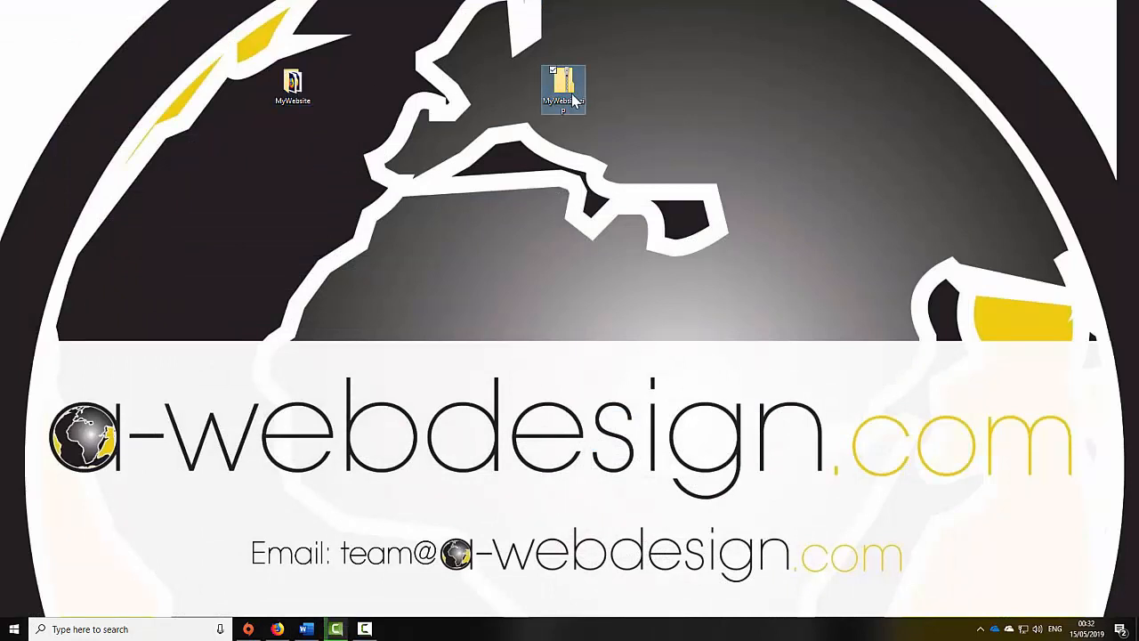
{"action": "right_click", "coordinate": [573, 94]}
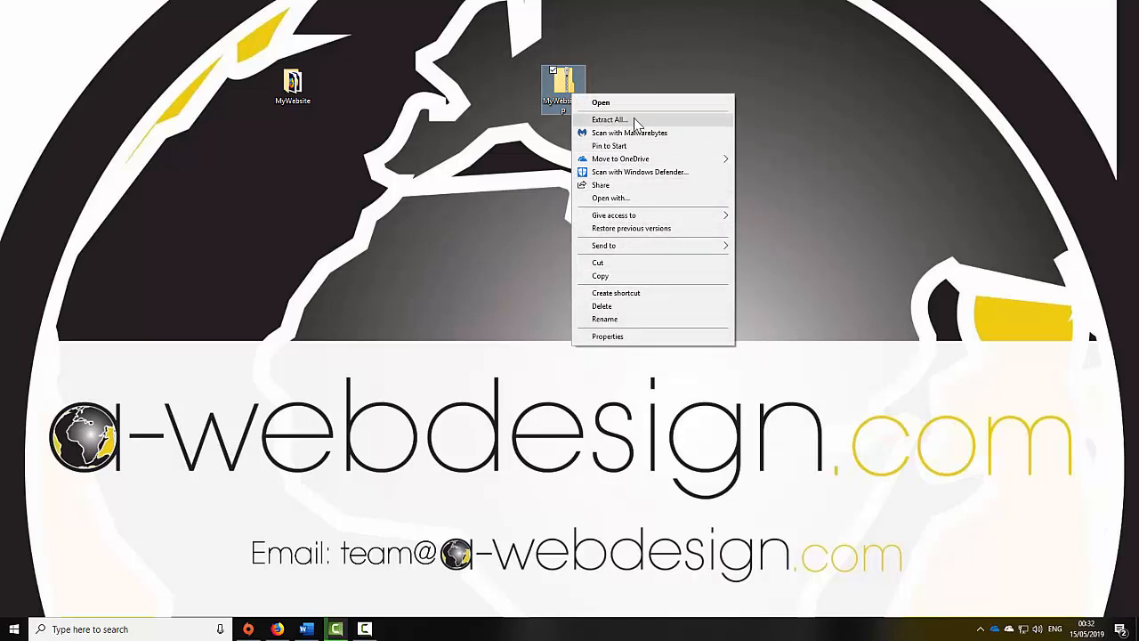
{"action": "left_click", "coordinate": [285, 94]}
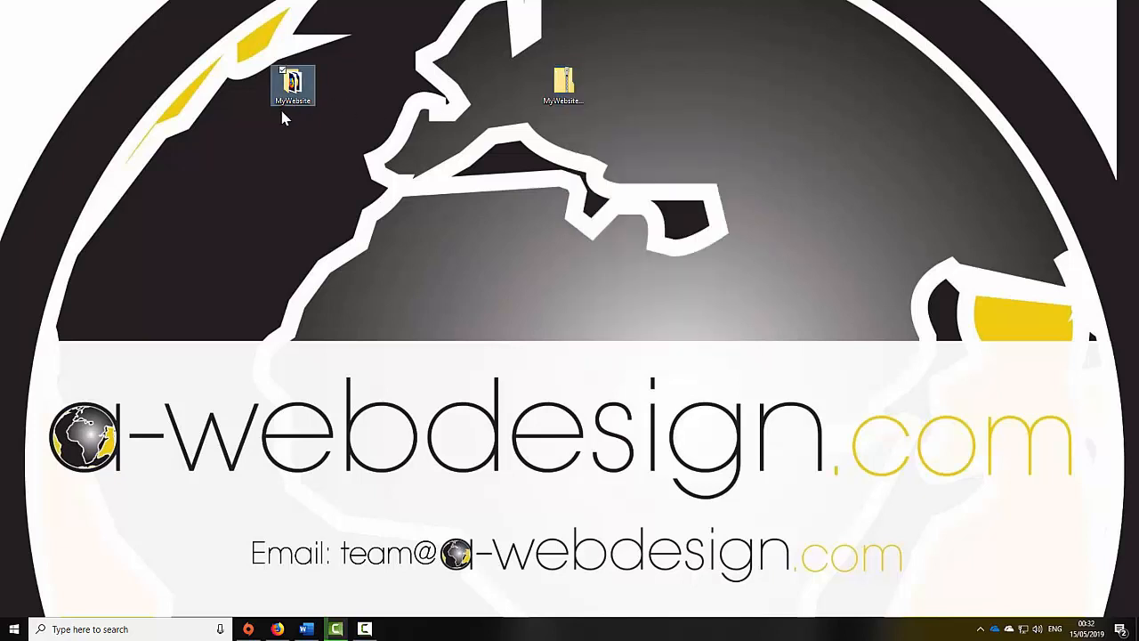
- Open the MyWebsite folder, examine its page and style files, and locate banner.jpg in its images folder
{"action": "double_click", "coordinate": [301, 96]}
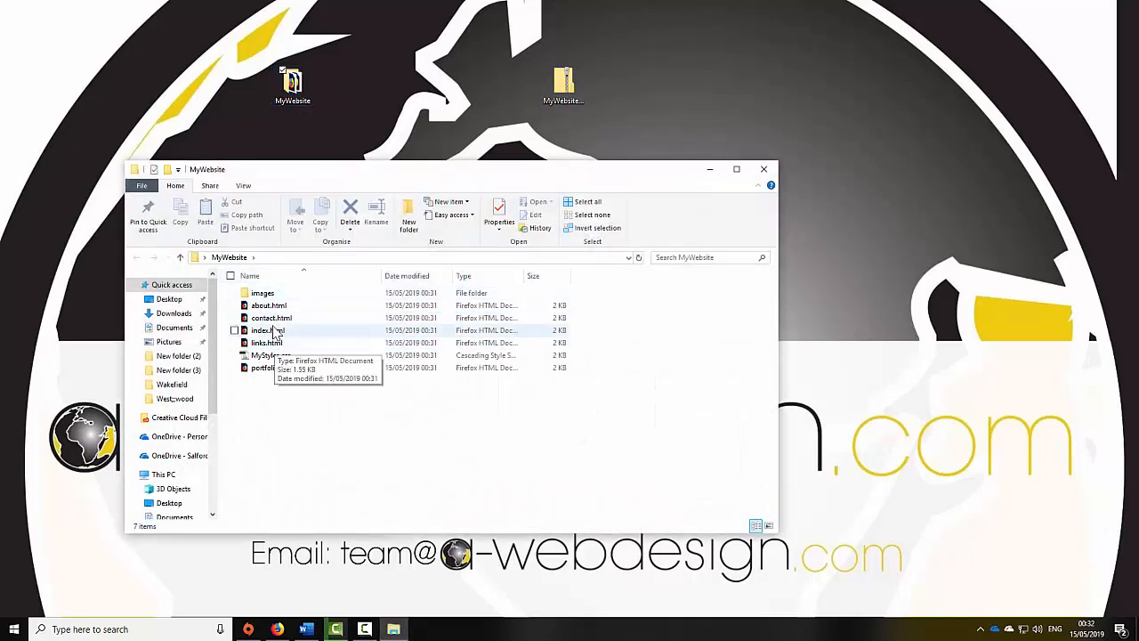
{"action": "left_click", "coordinate": [276, 359]}
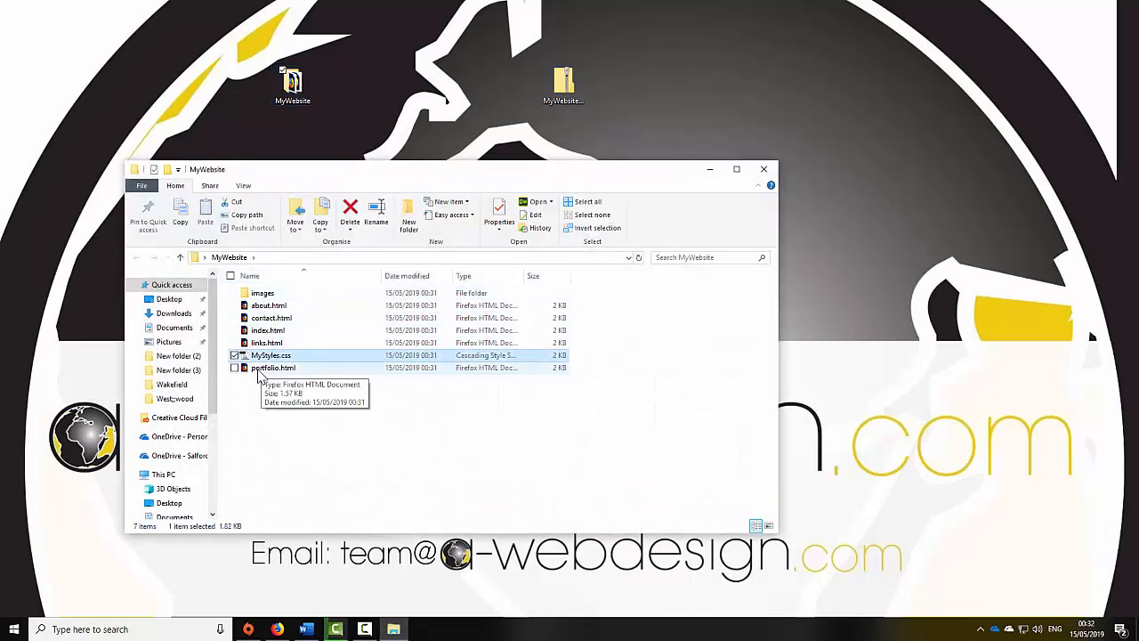
{"action": "double_click", "coordinate": [258, 293]}
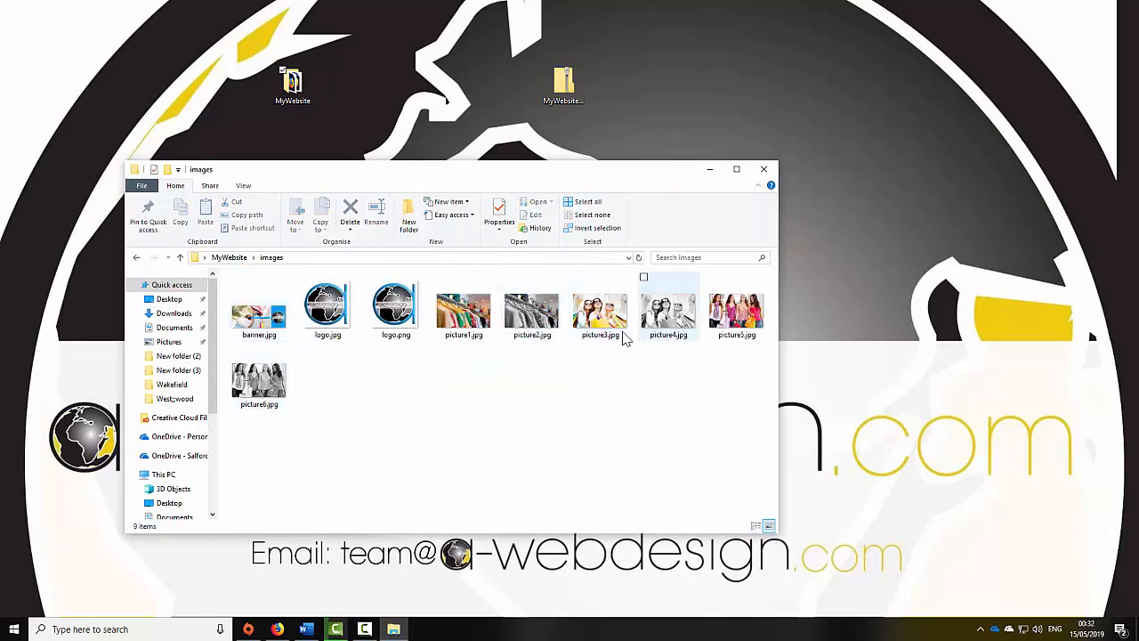
{"action": "left_click", "coordinate": [256, 327]}
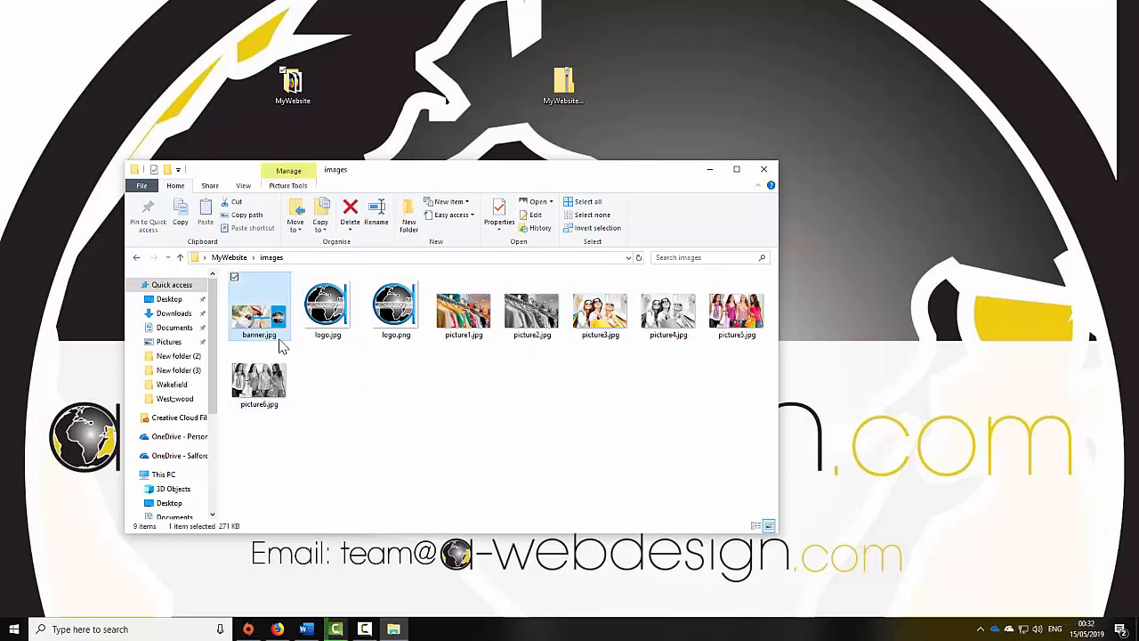
- Switch to Photopea in the browser and open banner.jpg from the images folder inside MyWebsite
{"action": "left_click", "coordinate": [278, 629]}
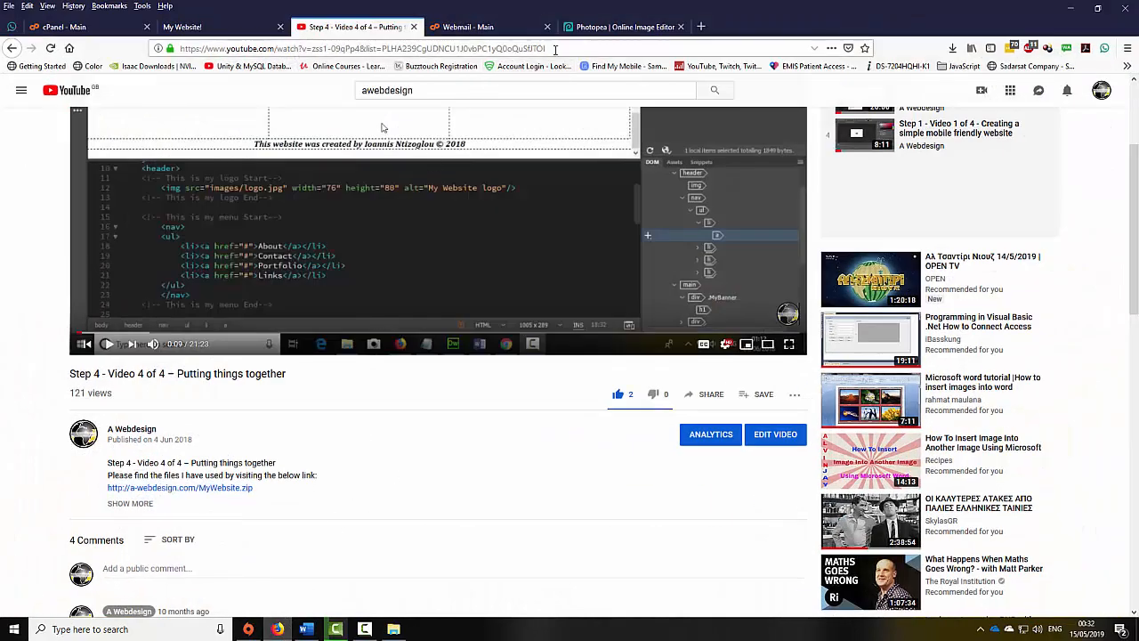
{"action": "left_click", "coordinate": [622, 26]}
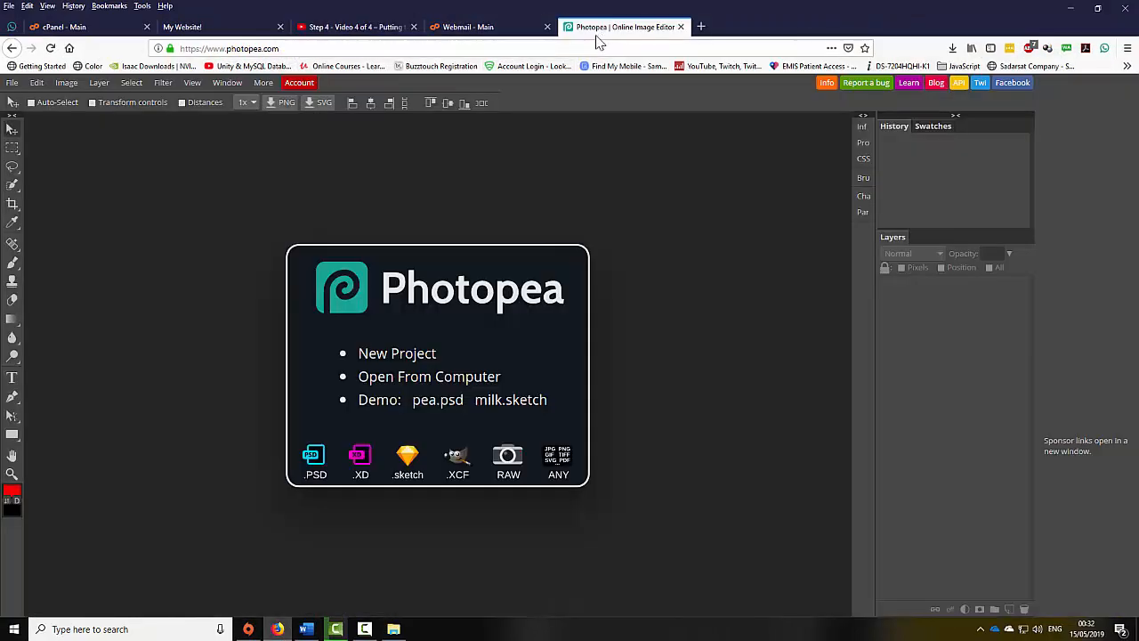
{"action": "left_click", "coordinate": [14, 83]}
{"action": "left_click", "coordinate": [28, 118]}
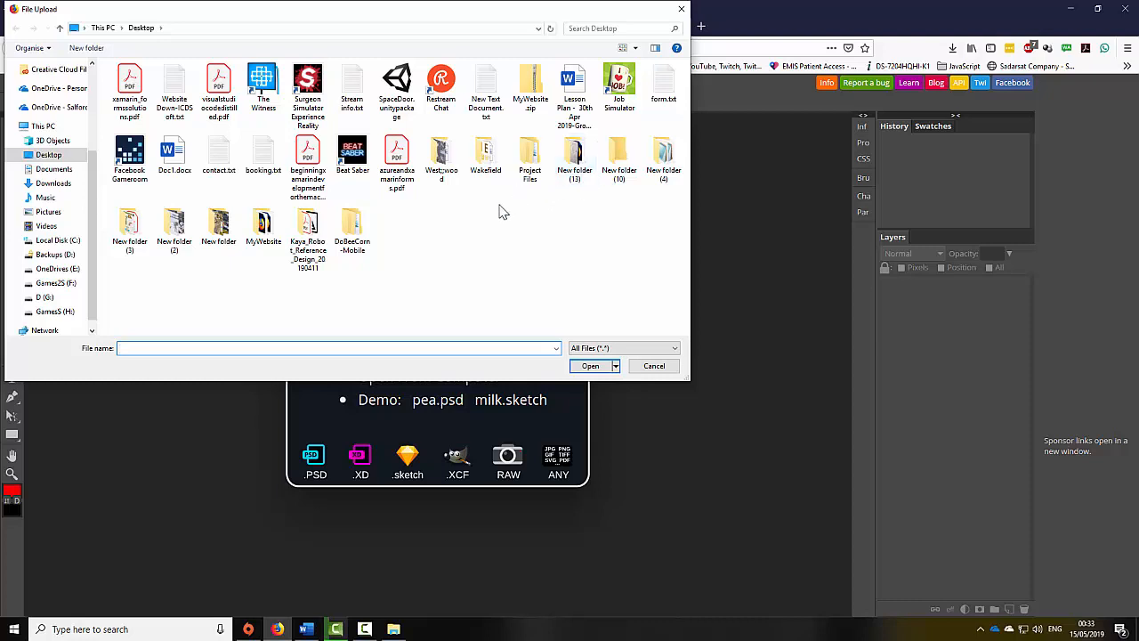
{"action": "double_click", "coordinate": [265, 233]}
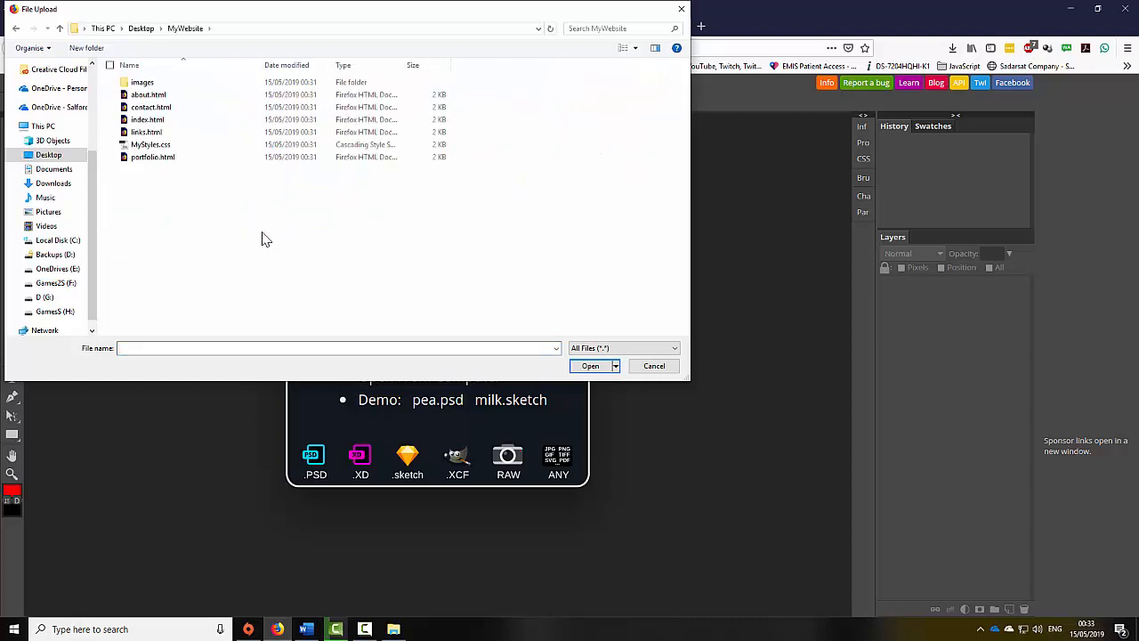
{"action": "double_click", "coordinate": [142, 82]}
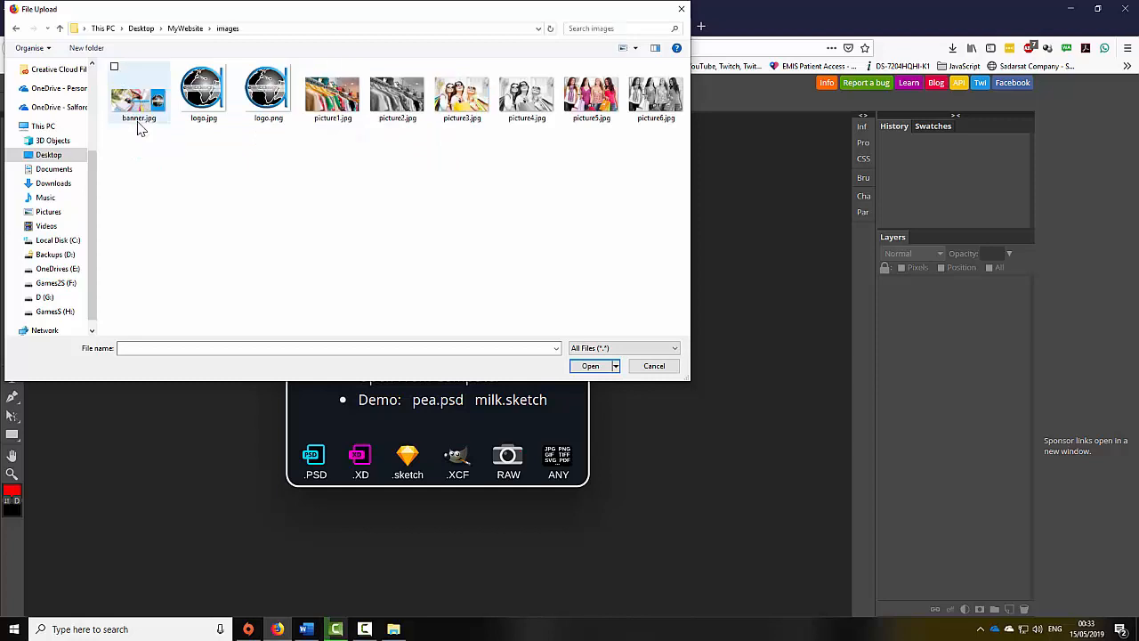
{"action": "left_click", "coordinate": [139, 109]}
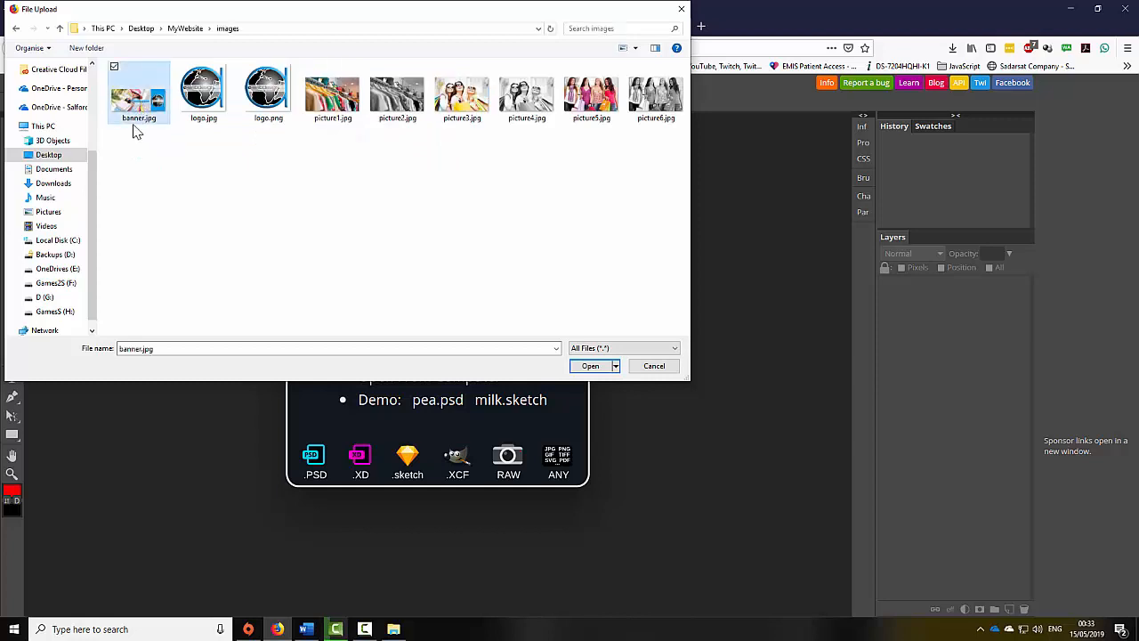
{"action": "left_click", "coordinate": [582, 366]}
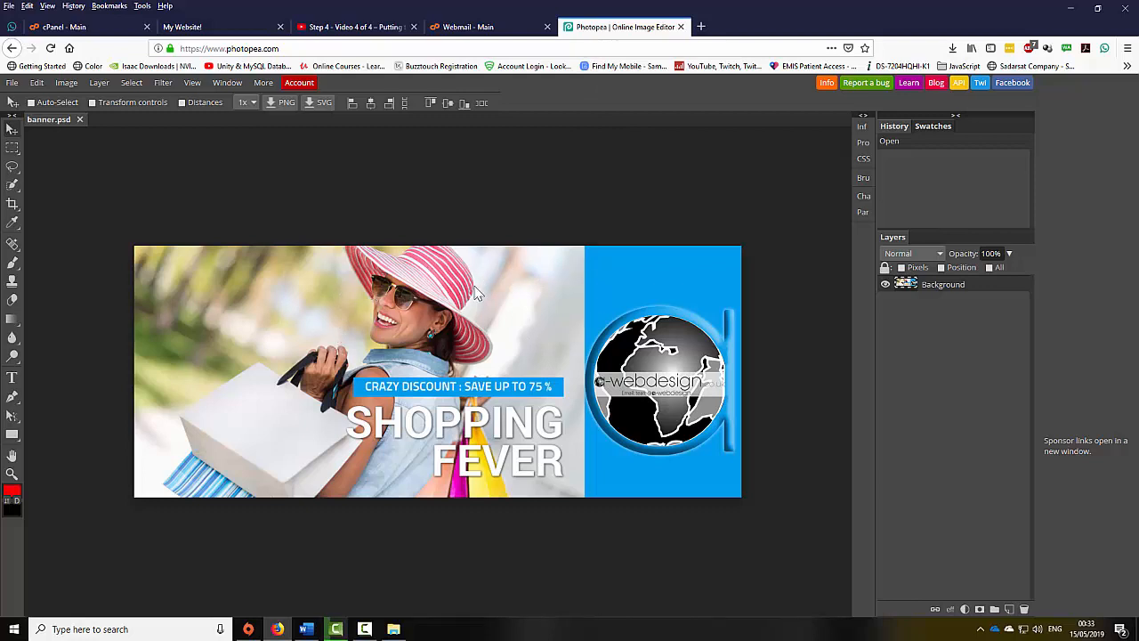
- Run a Google image search for "ouzo" in a new browser tab
{"action": "left_click", "coordinate": [702, 28]}
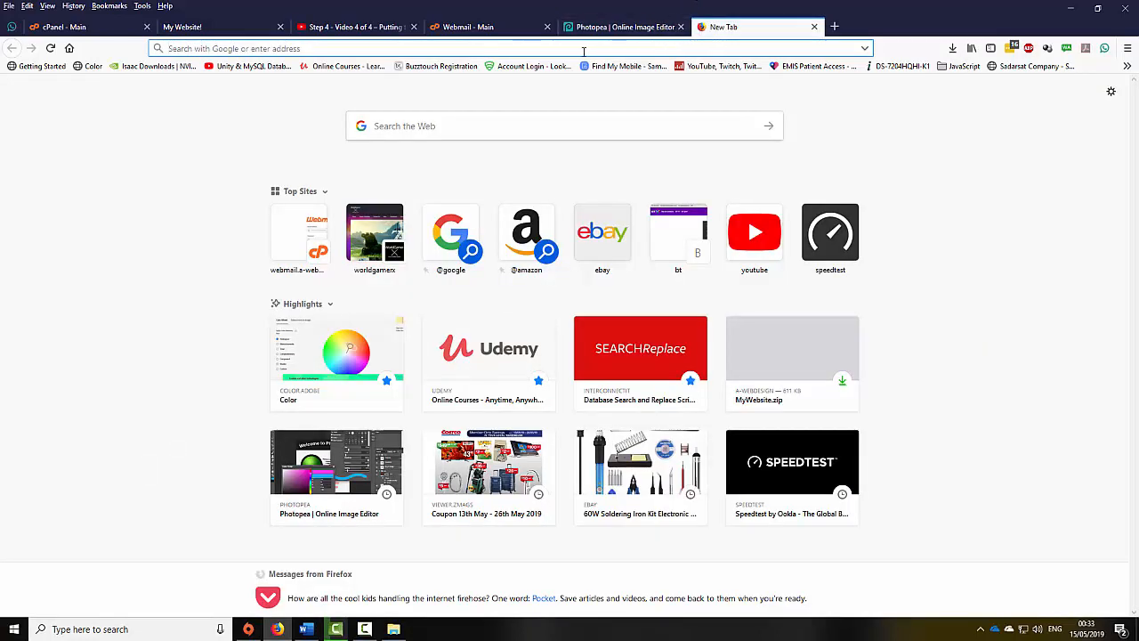
{"action": "left_click", "coordinate": [584, 50]}
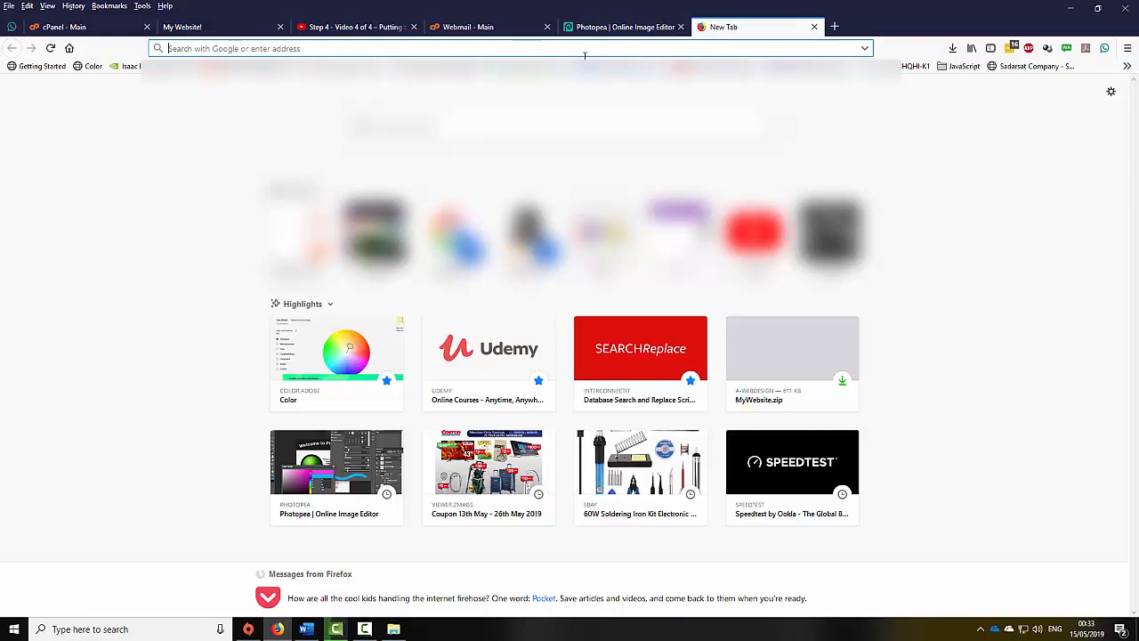
{"action": "type", "text": "ouzo"}
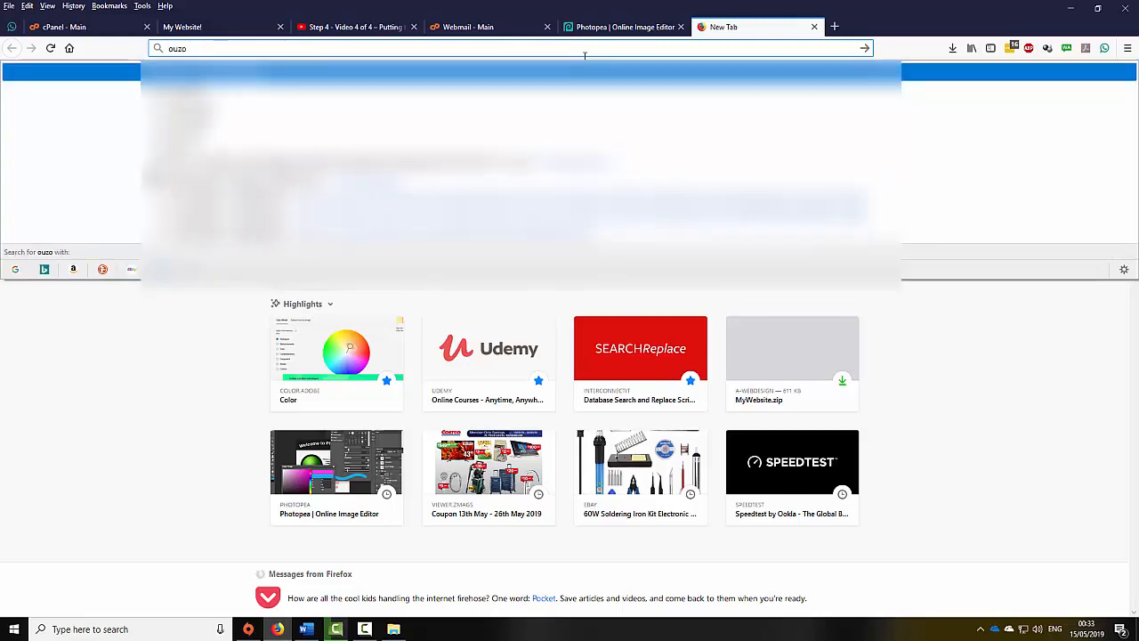
{"action": "key", "text": "Return"}
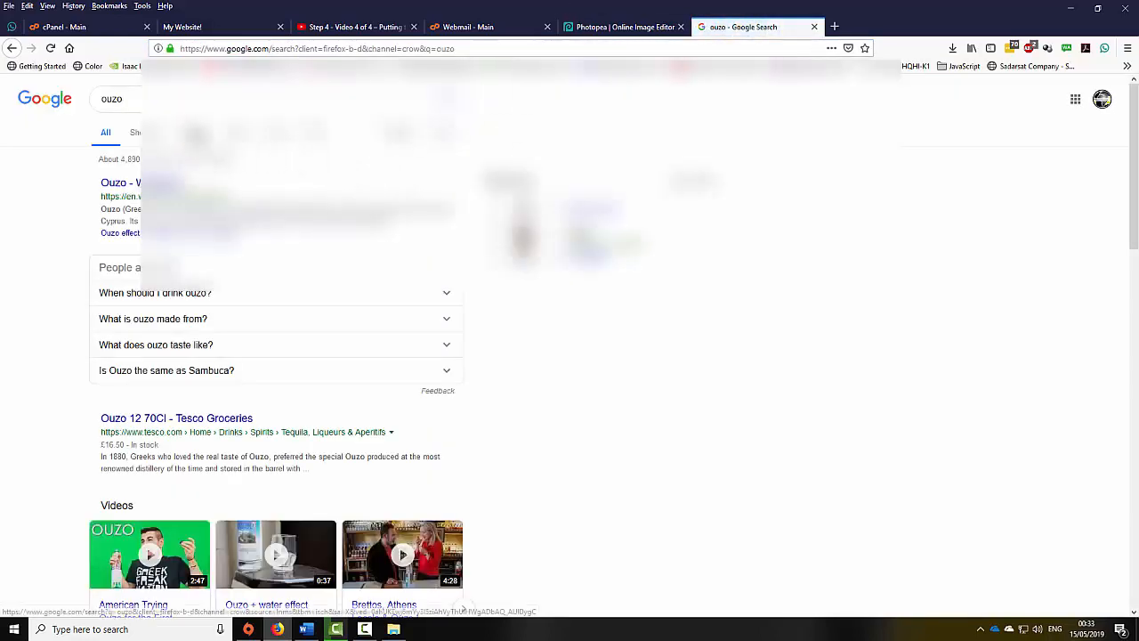
{"action": "left_click", "coordinate": [197, 136]}
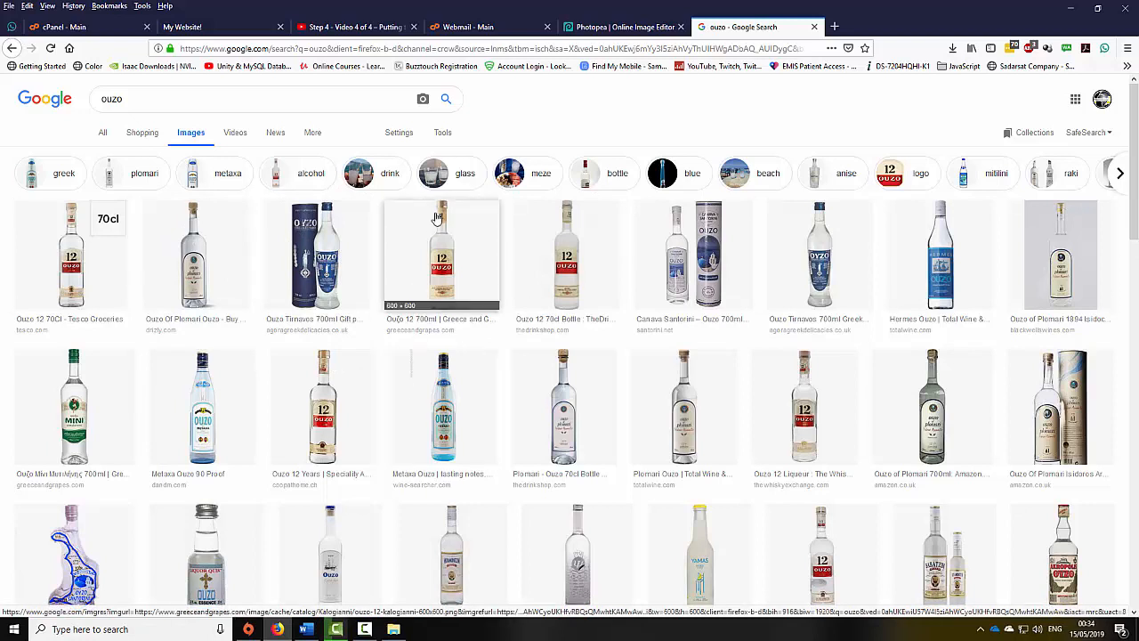
- Filter the ouzo image results by usage rights to those labeled for reuse with modification
{"action": "left_click", "coordinate": [442, 135]}
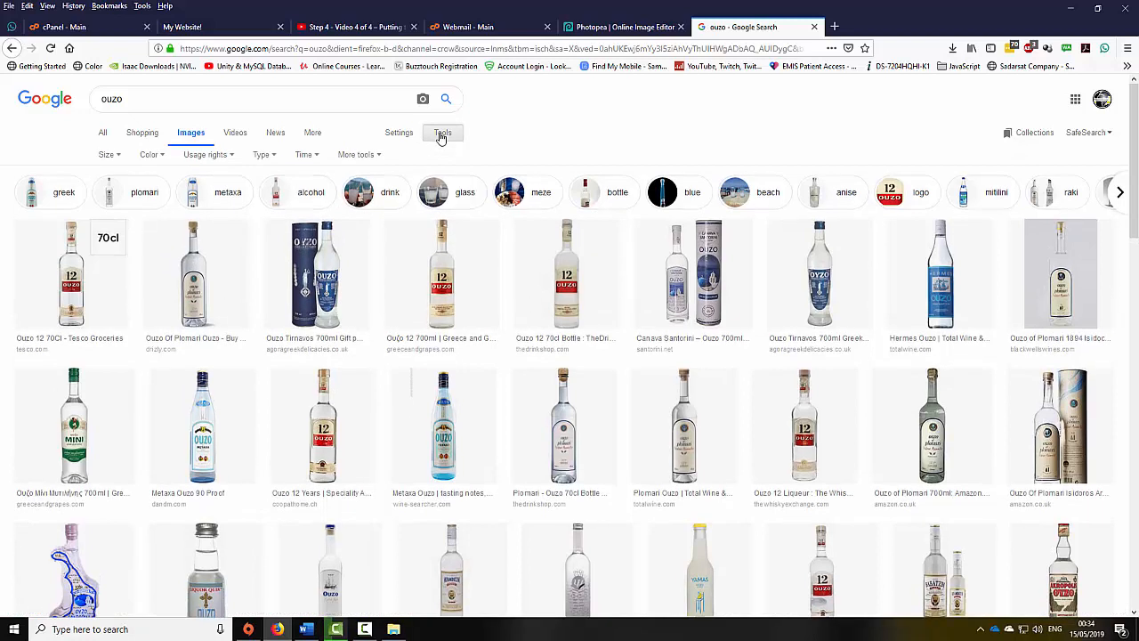
{"action": "left_click", "coordinate": [206, 154]}
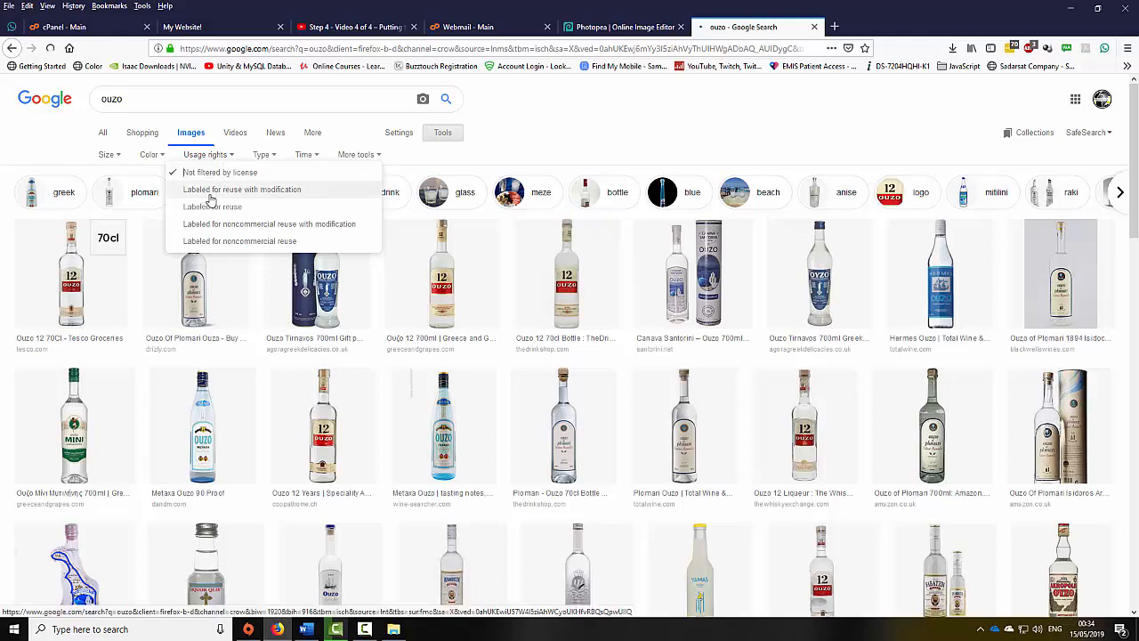
{"action": "left_click", "coordinate": [210, 194]}
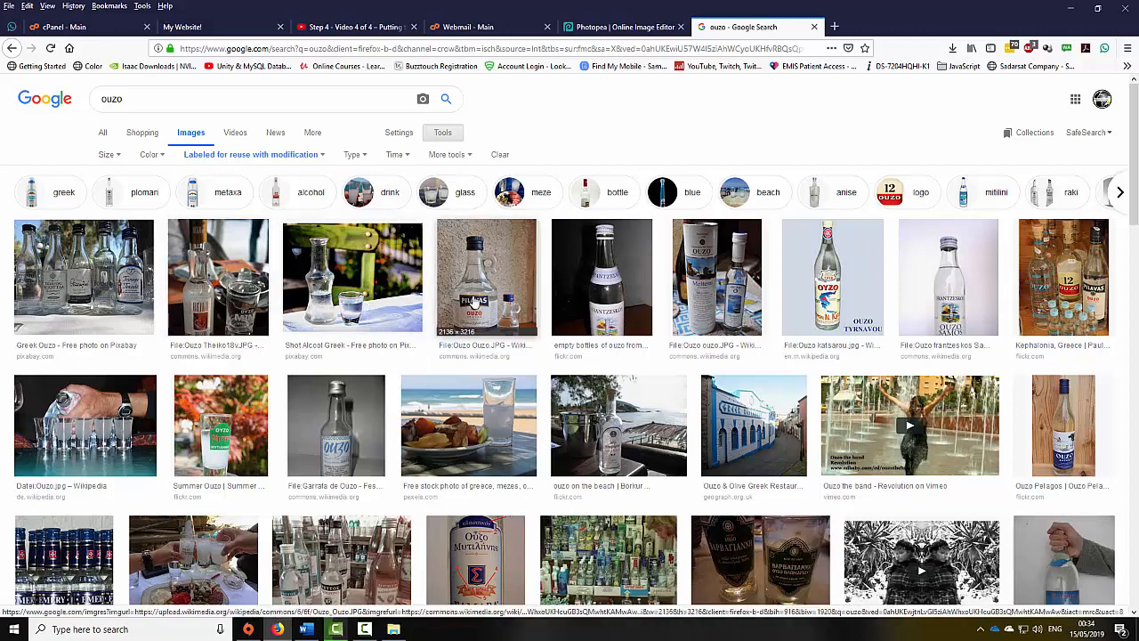
- Preview the Greek Ouzo photo from Pixabay and check its pixel dimensions
{"action": "scroll", "coordinate": [109, 287], "scroll_direction": "down", "scroll_amount": 1}
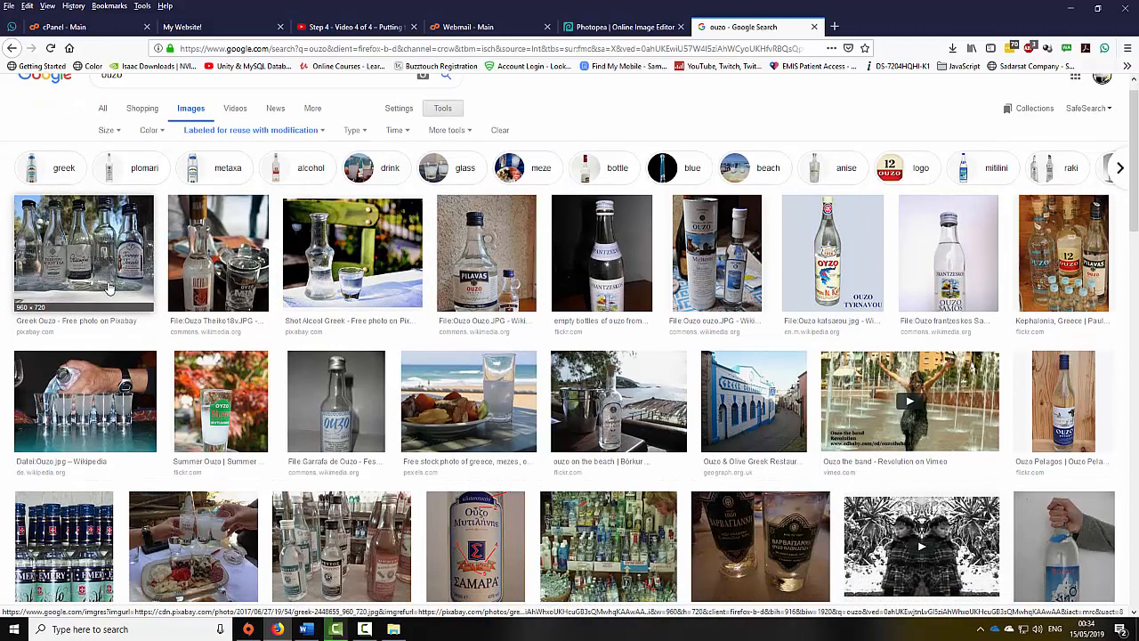
{"action": "left_click", "coordinate": [89, 258]}
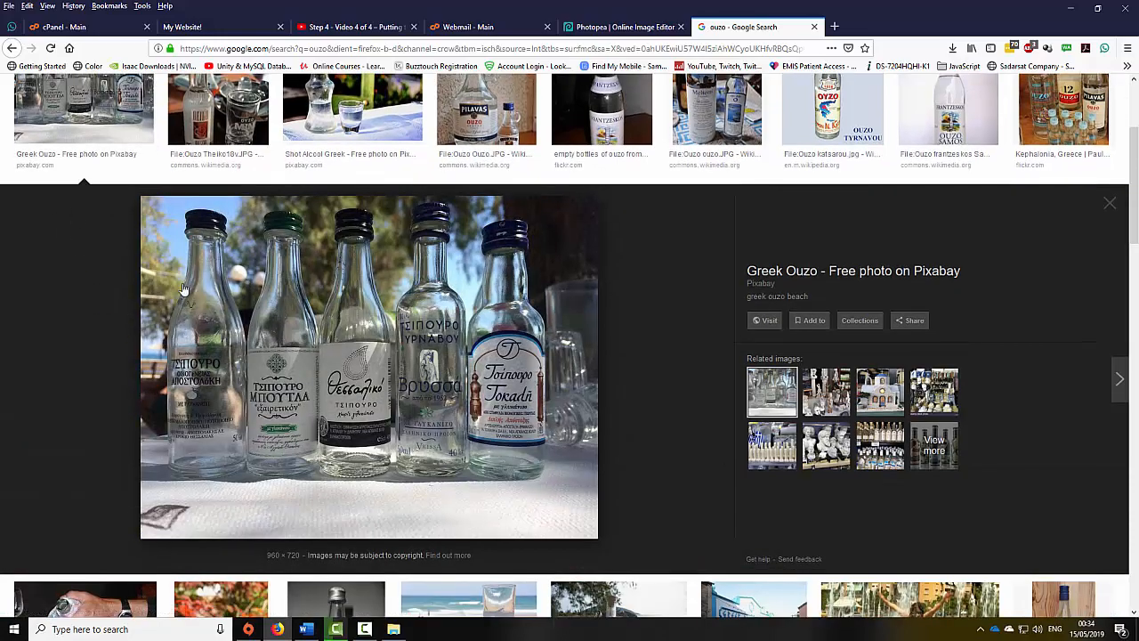
{"action": "scroll", "coordinate": [436, 355], "scroll_direction": "down", "scroll_amount": 3}
{"action": "scroll", "coordinate": [297, 433], "scroll_direction": "down", "scroll_amount": 1}
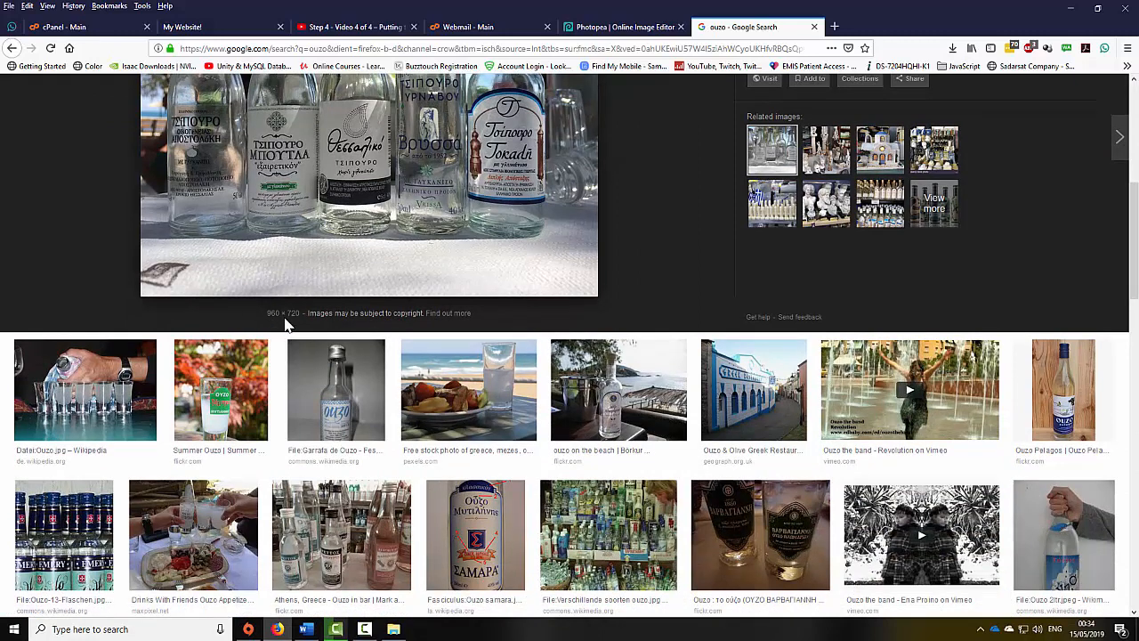
- Check the banner's image size in Photopea and return to the ouzo photo preview to compare dimensions
{"action": "left_click", "coordinate": [598, 31]}
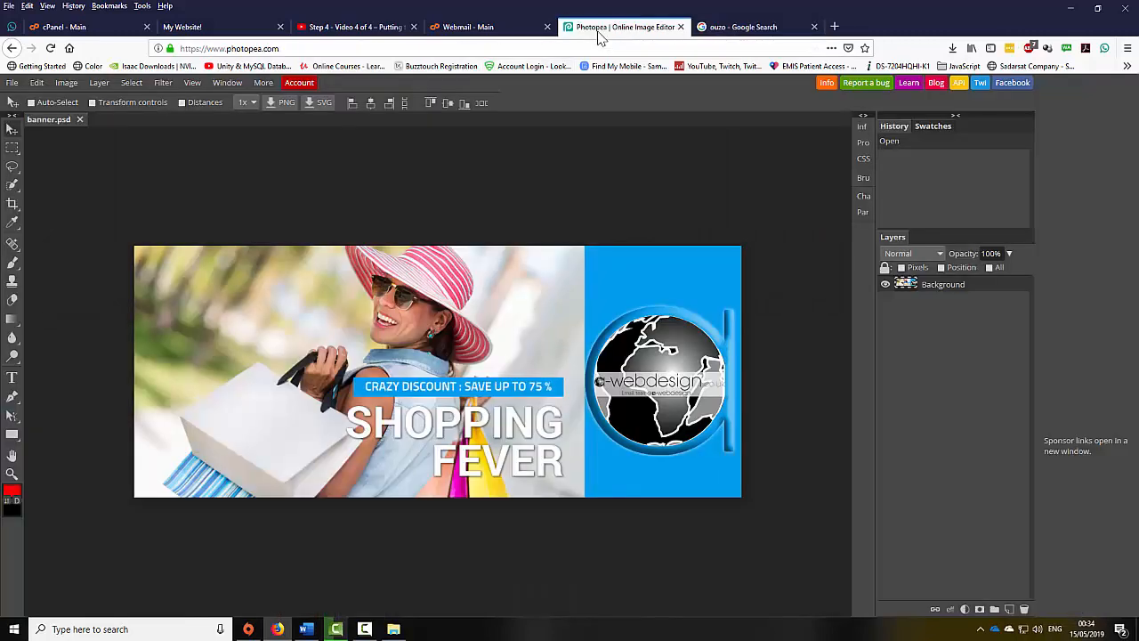
{"action": "left_click", "coordinate": [68, 85]}
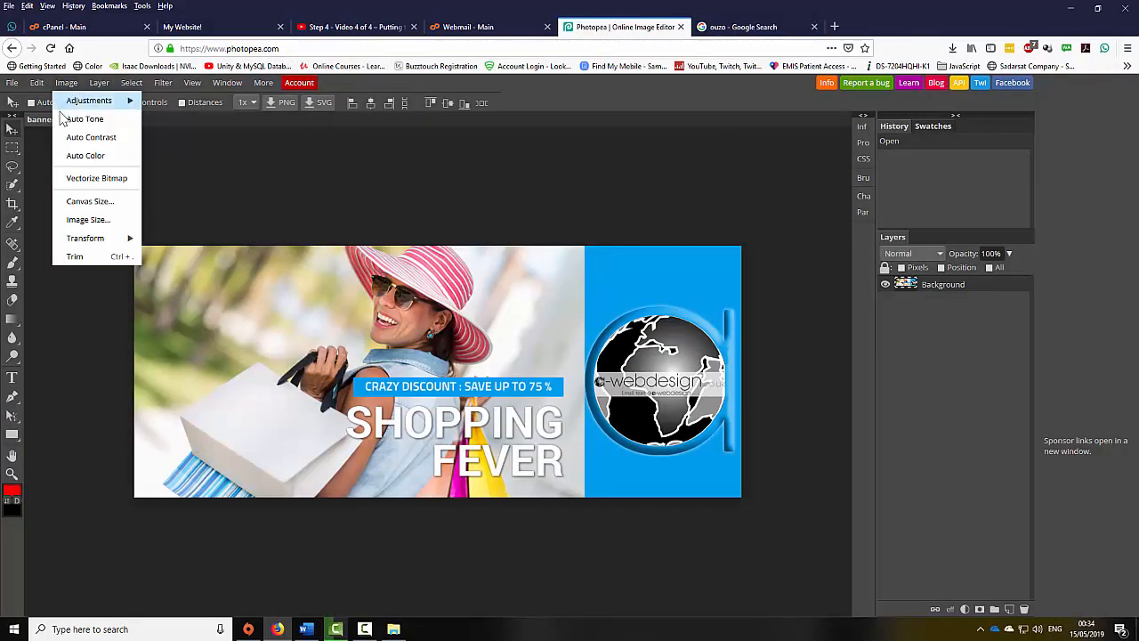
{"action": "left_click", "coordinate": [76, 221]}
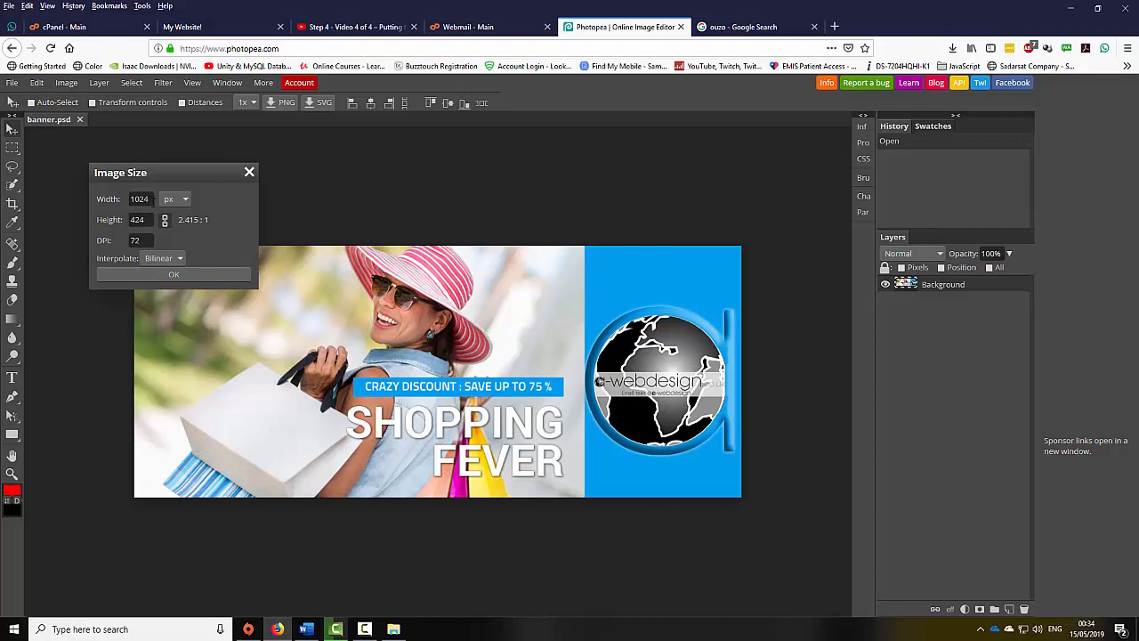
{"action": "left_click", "coordinate": [725, 28]}
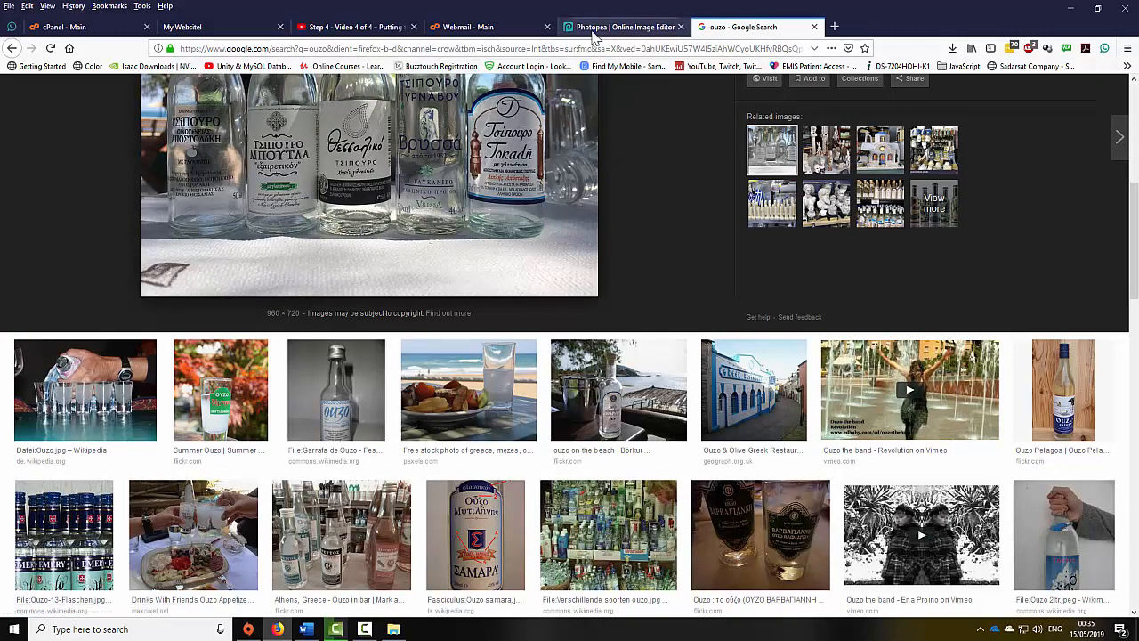
- Recheck the banner's dimensions in Photopea and preview the Pexels "Free stock photo of greece, mezes, ouzo" in the Google results
{"action": "left_click", "coordinate": [614, 27]}
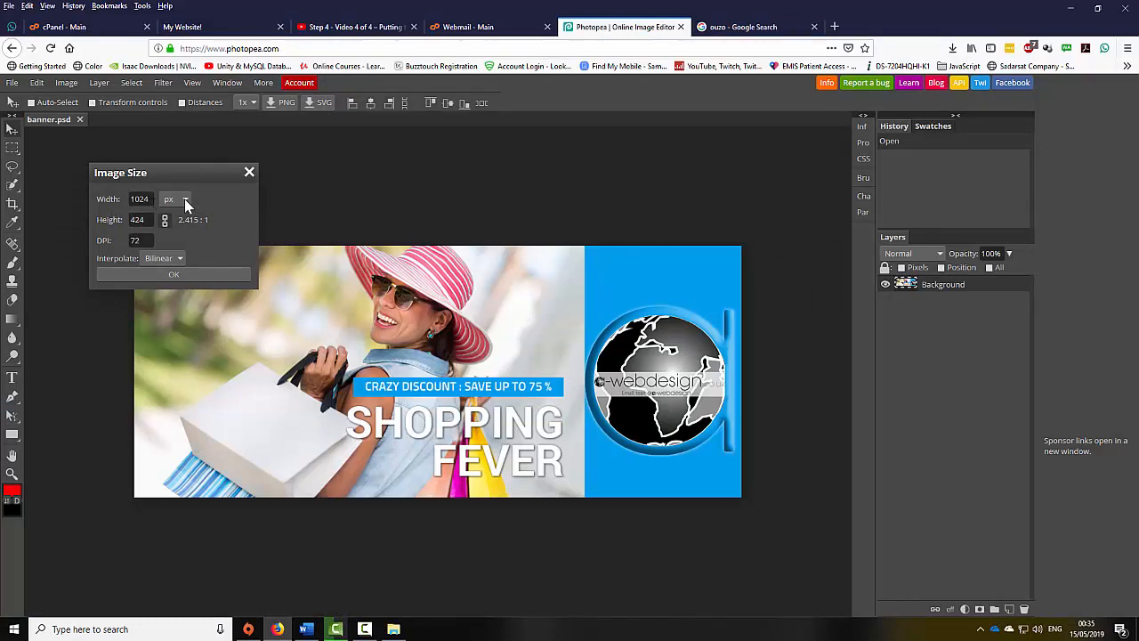
{"action": "left_click", "coordinate": [739, 26]}
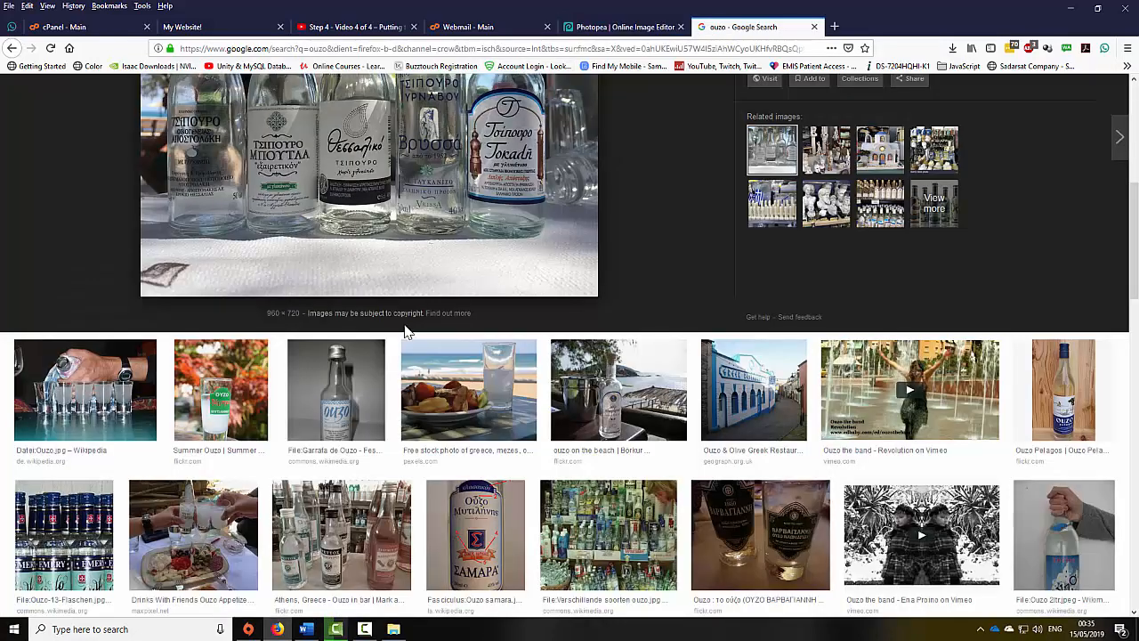
{"action": "scroll", "coordinate": [405, 329], "scroll_direction": "down", "scroll_amount": 3}
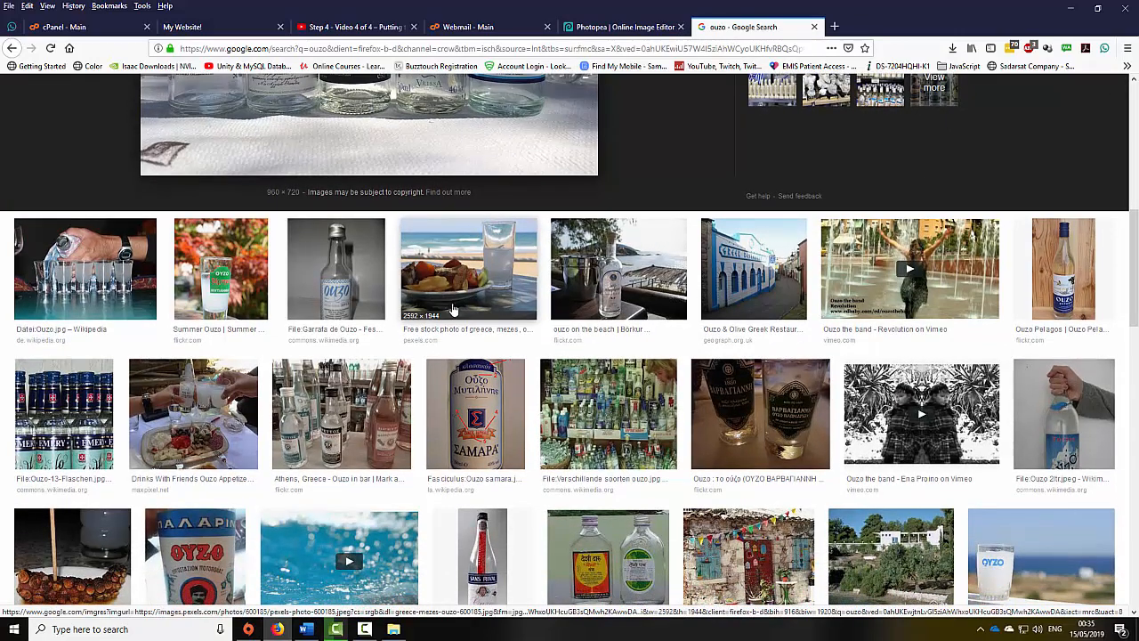
{"action": "left_click", "coordinate": [449, 290]}
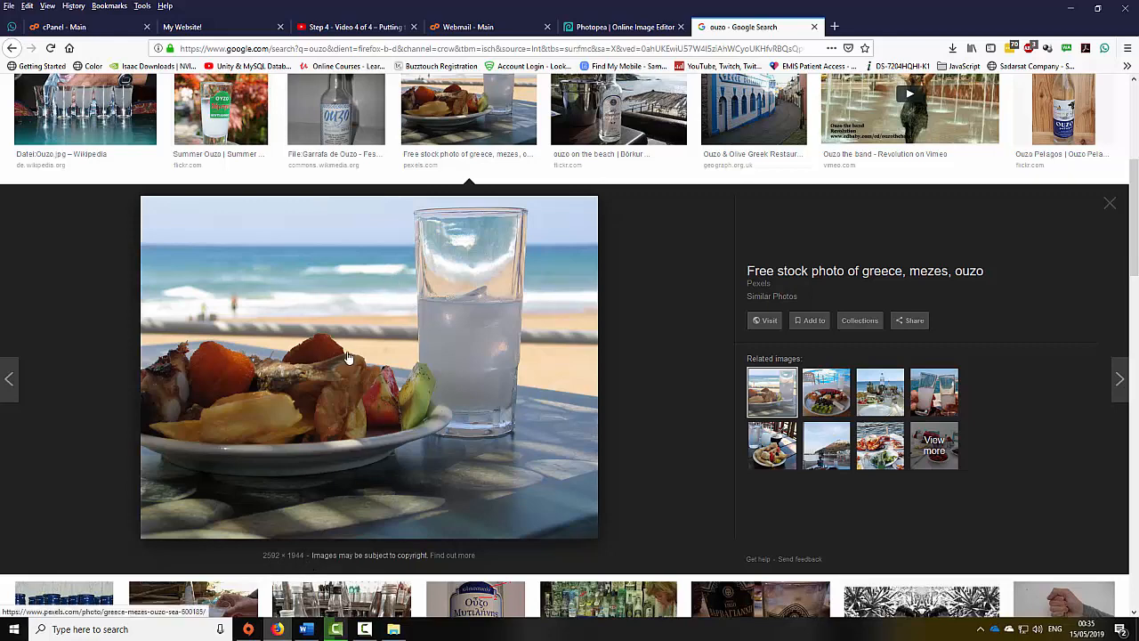
- Try to copy the Pexels beach ouzo photo and paste it into the banner document in Photopea
{"action": "right_click", "coordinate": [352, 300]}
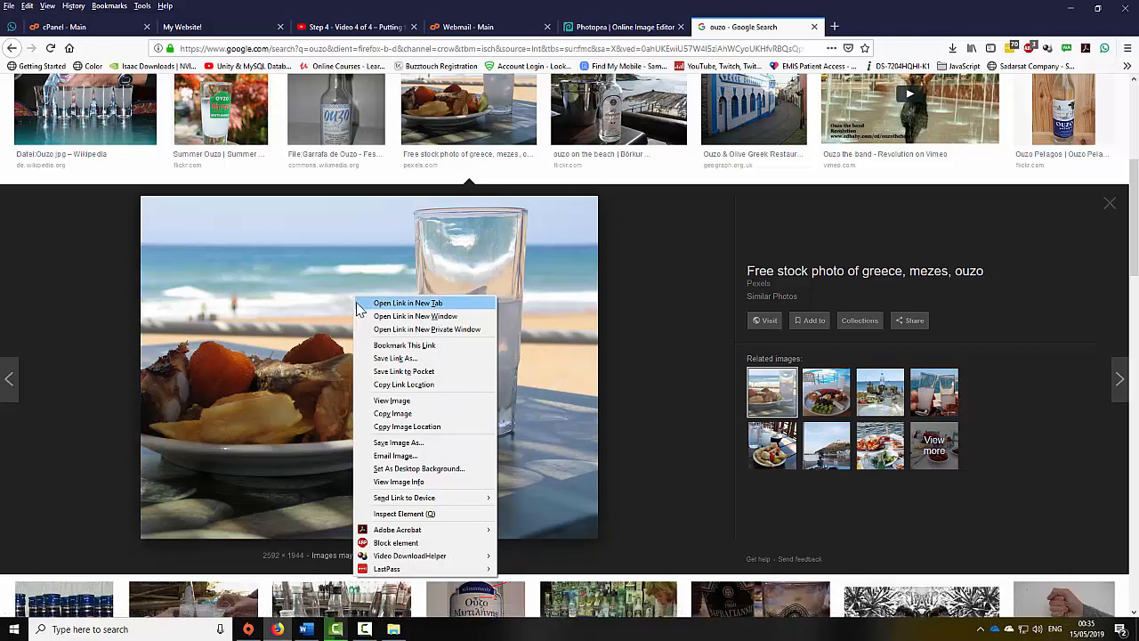
{"action": "left_click", "coordinate": [376, 419]}
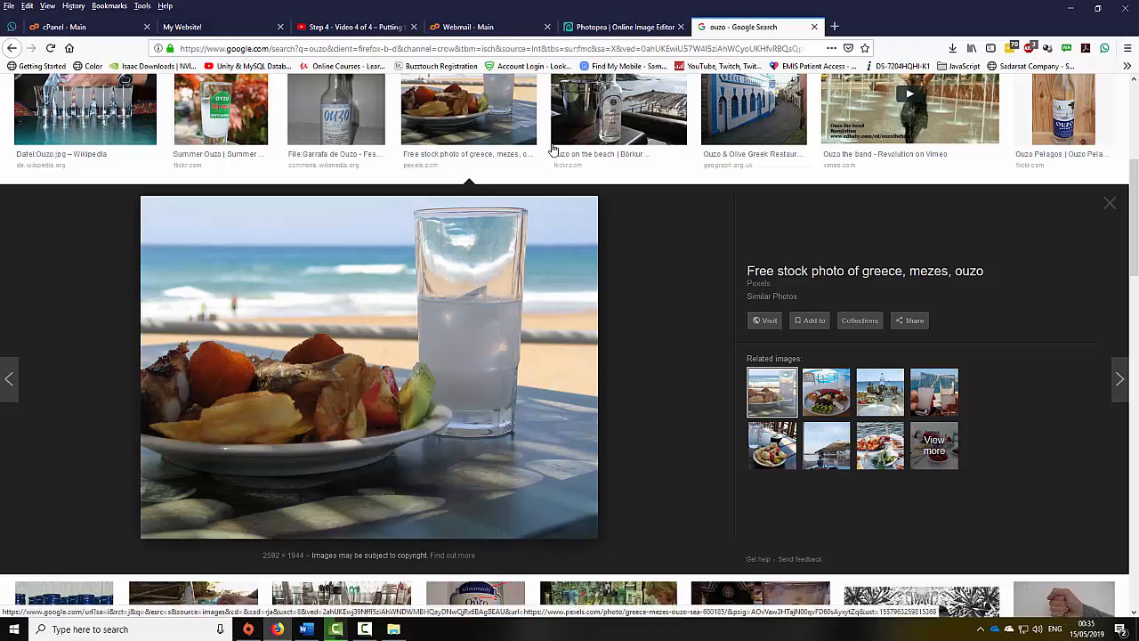
{"action": "left_click", "coordinate": [623, 26]}
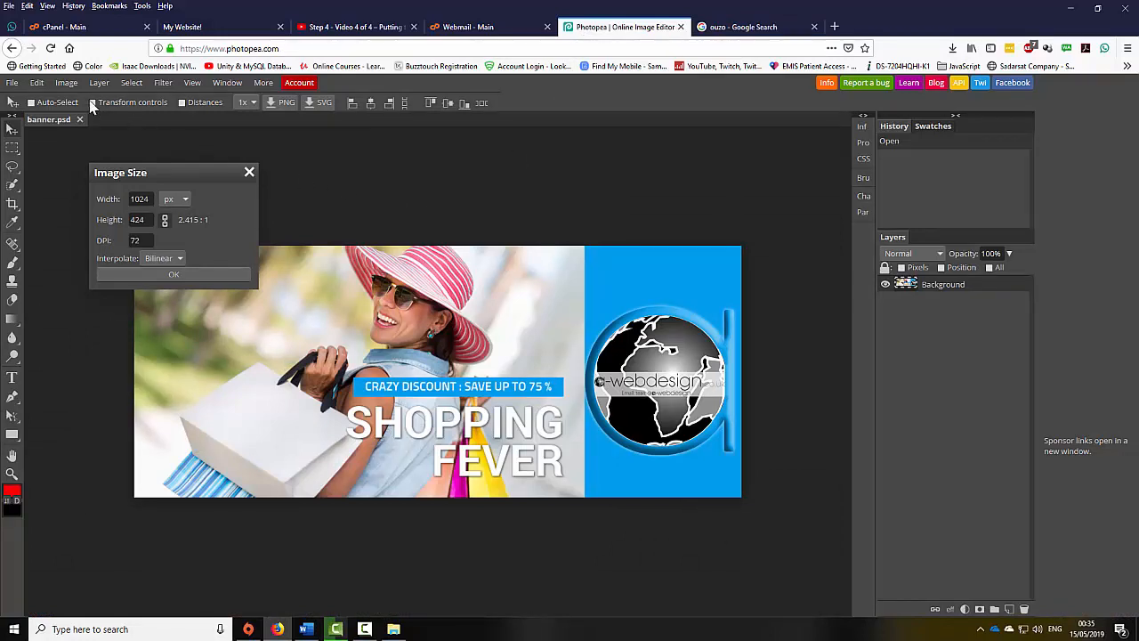
{"action": "left_click", "coordinate": [39, 84]}
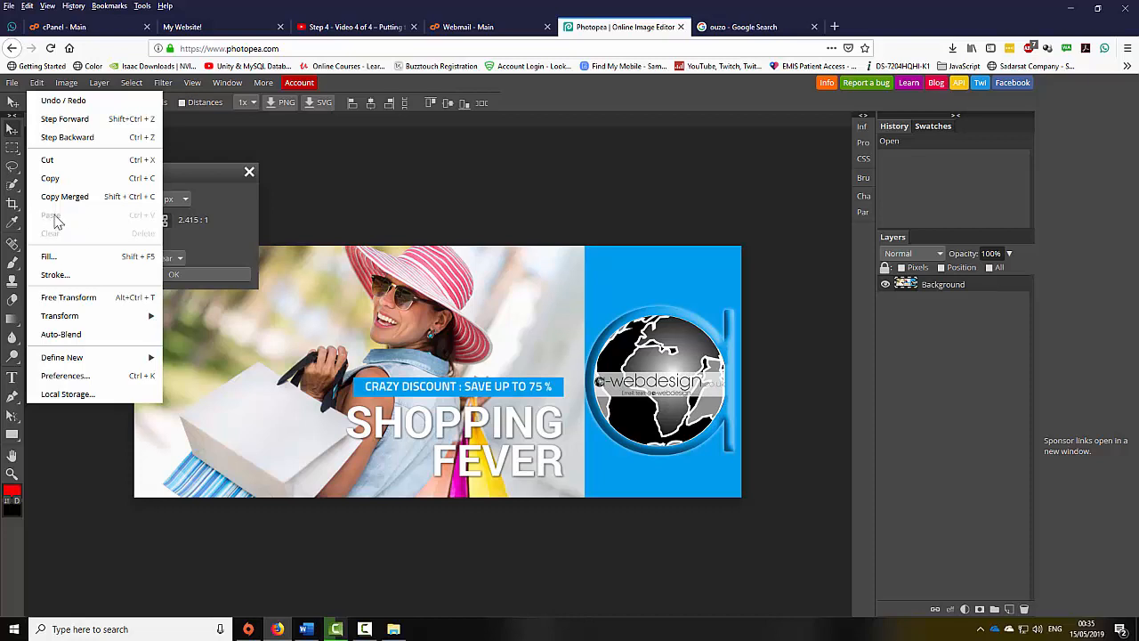
{"action": "left_click", "coordinate": [405, 189]}
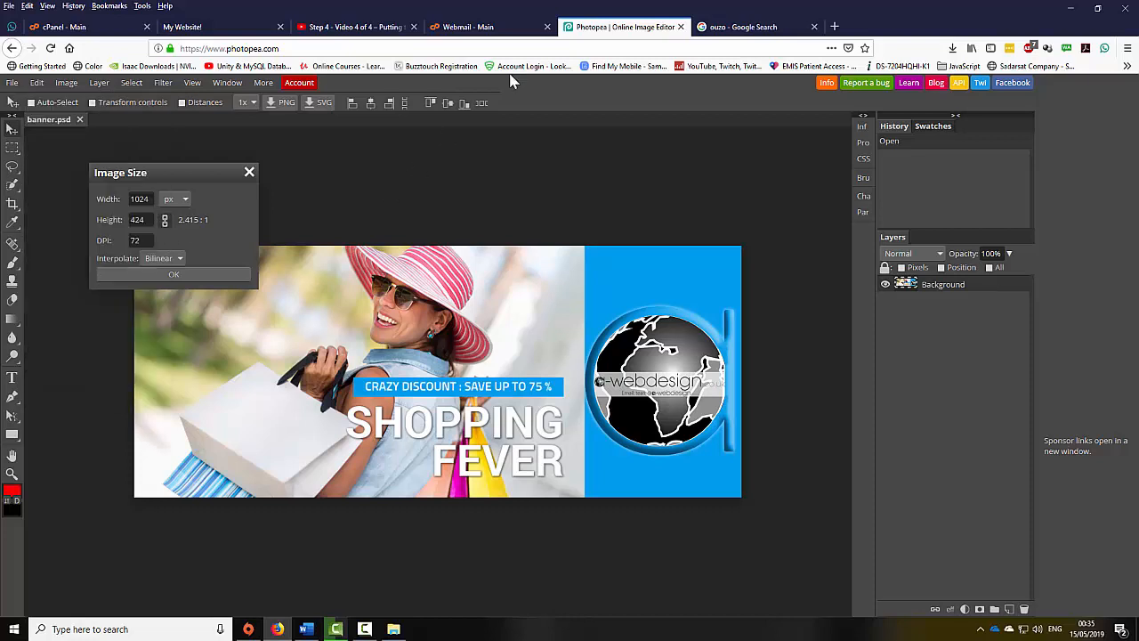
- Save the Pexels ouzo photo from Google into Desktop > MyWebsite > images as banner.jpg, replacing the existing file
{"action": "left_click", "coordinate": [732, 28]}
{"action": "right_click", "coordinate": [412, 276]}
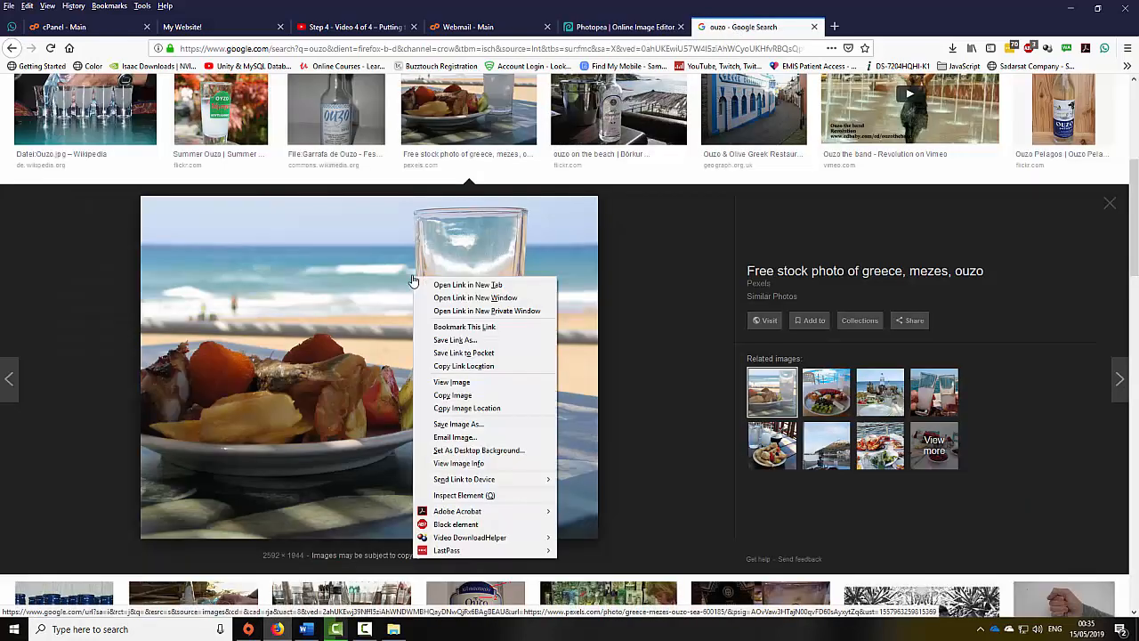
{"action": "left_click", "coordinate": [454, 423]}
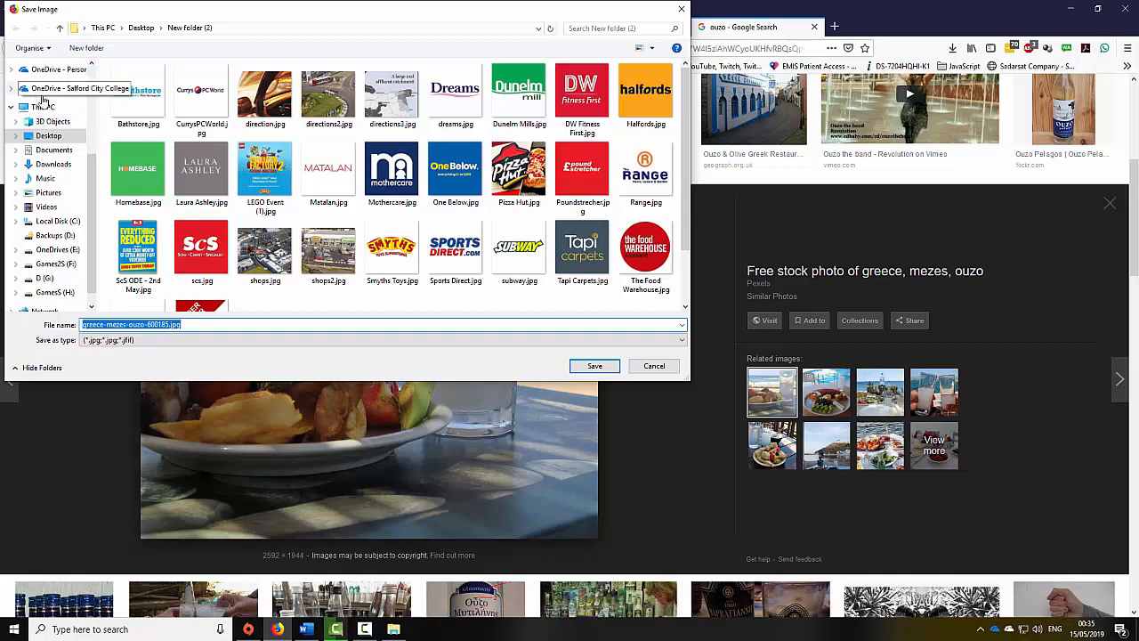
{"action": "scroll", "coordinate": [49, 160], "scroll_direction": "up", "scroll_amount": 2}
{"action": "left_click", "coordinate": [51, 197]}
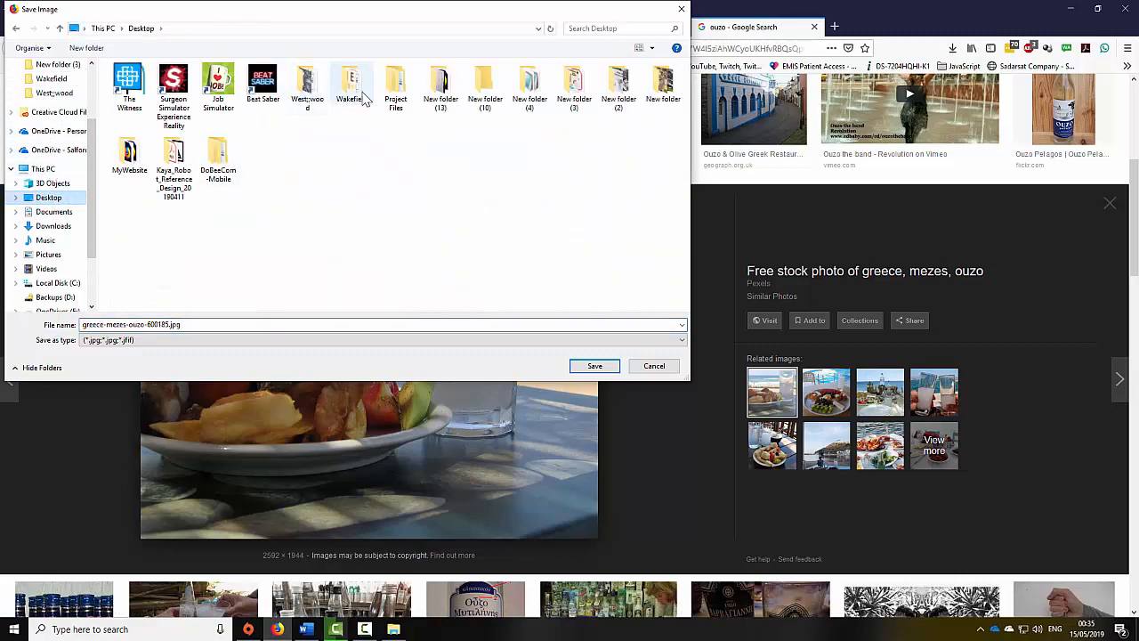
{"action": "double_click", "coordinate": [129, 160]}
{"action": "double_click", "coordinate": [138, 82]}
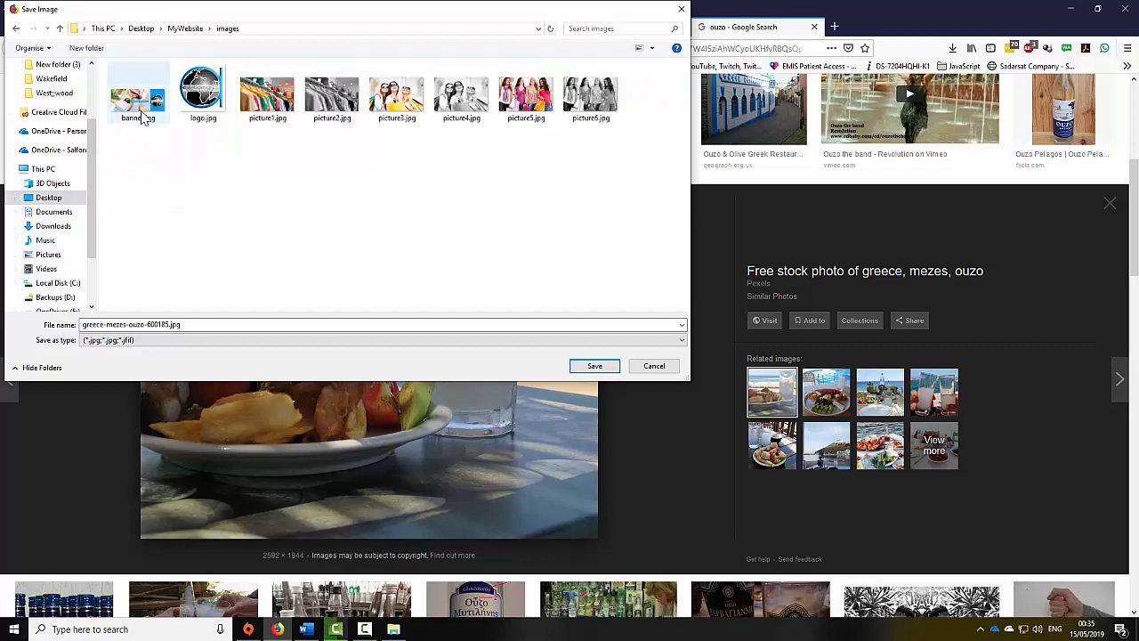
{"action": "left_click", "coordinate": [145, 116]}
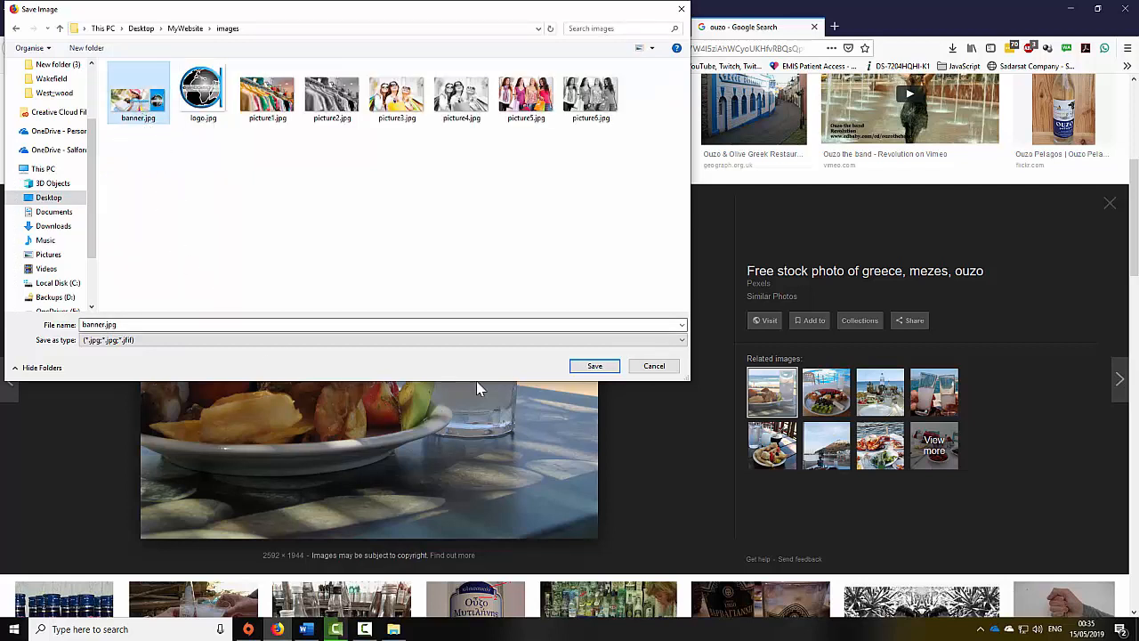
{"action": "left_click", "coordinate": [592, 365]}
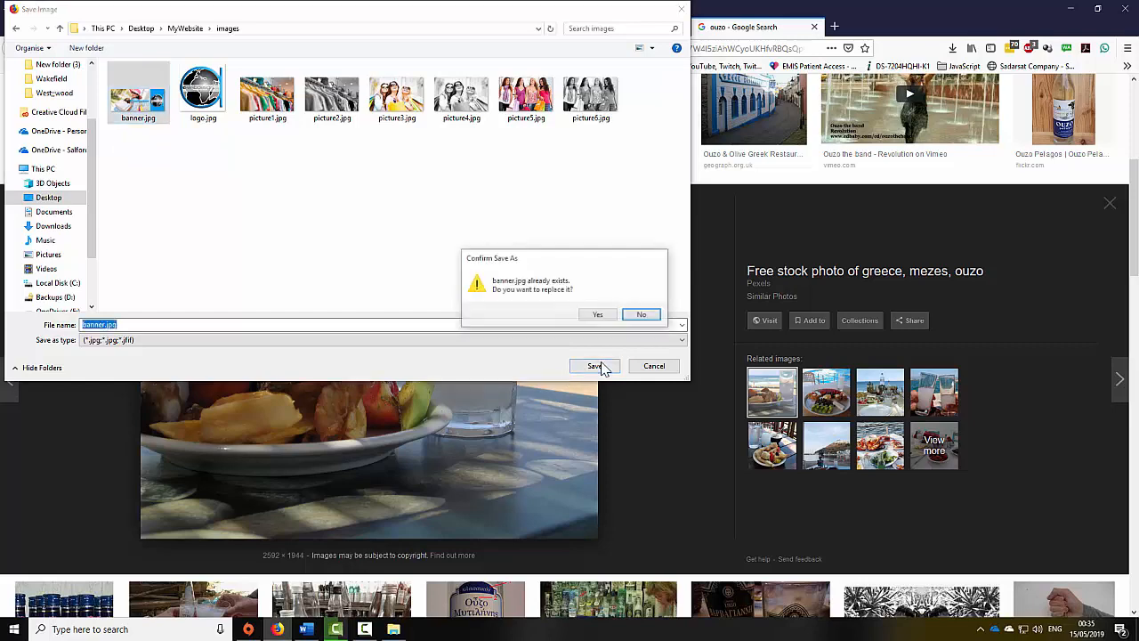
{"action": "left_click", "coordinate": [597, 315]}
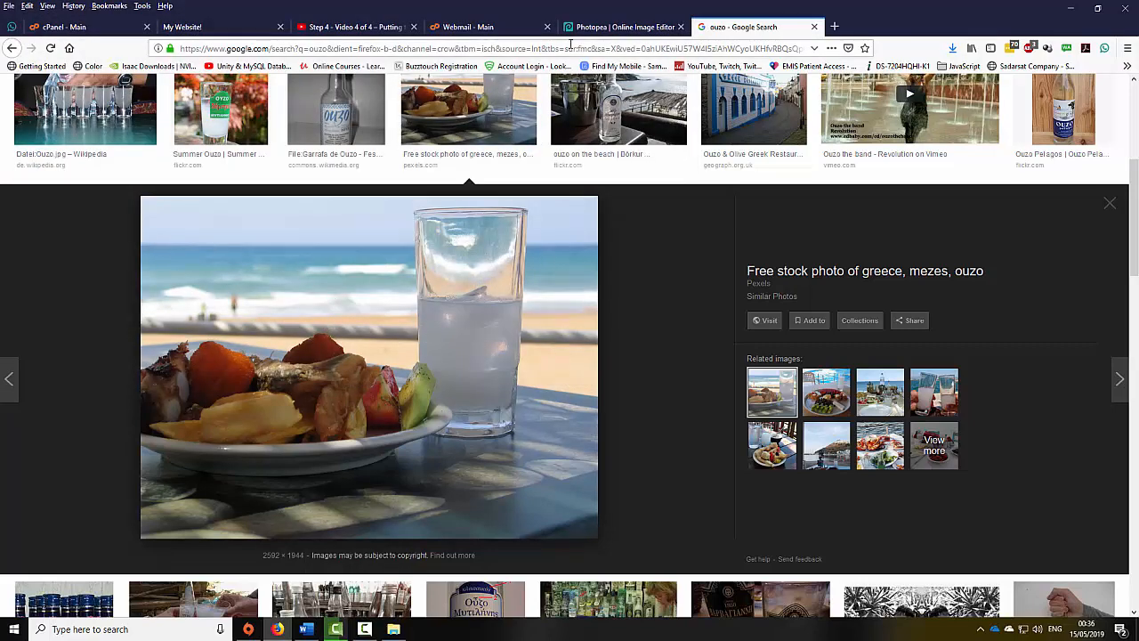
- Close Photopea's Image Size dialog and place banner.jpg from the MyWebsite images folder into the open banner document
{"action": "left_click_drag", "start_coordinate": [1029, 25], "coordinate": [587, 107]}
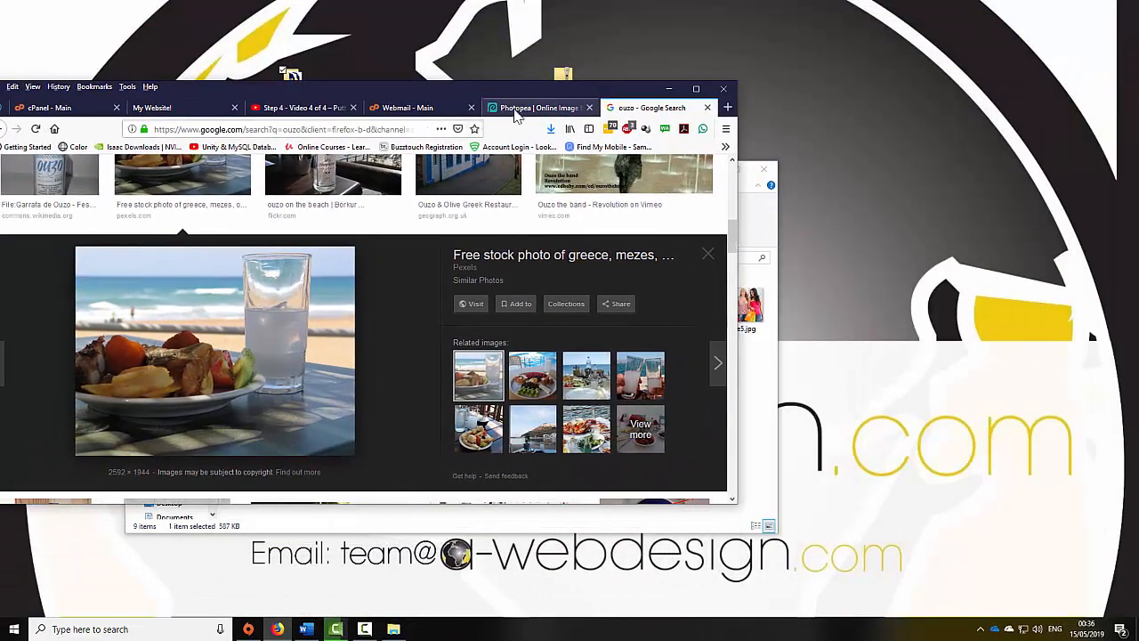
{"action": "left_click", "coordinate": [530, 108]}
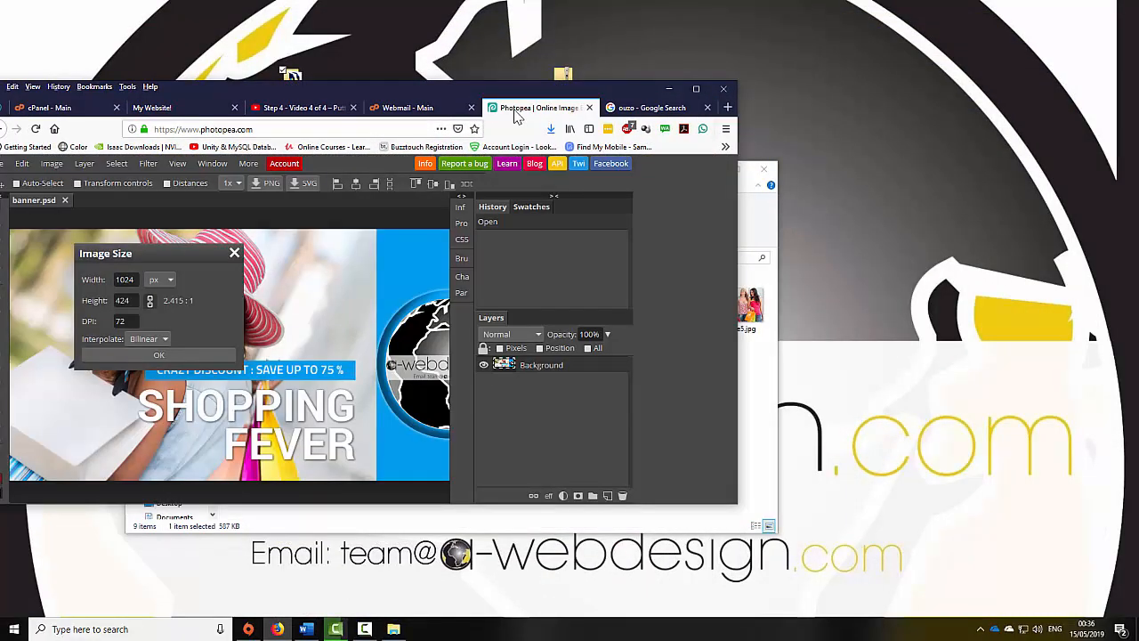
{"action": "left_click", "coordinate": [234, 254]}
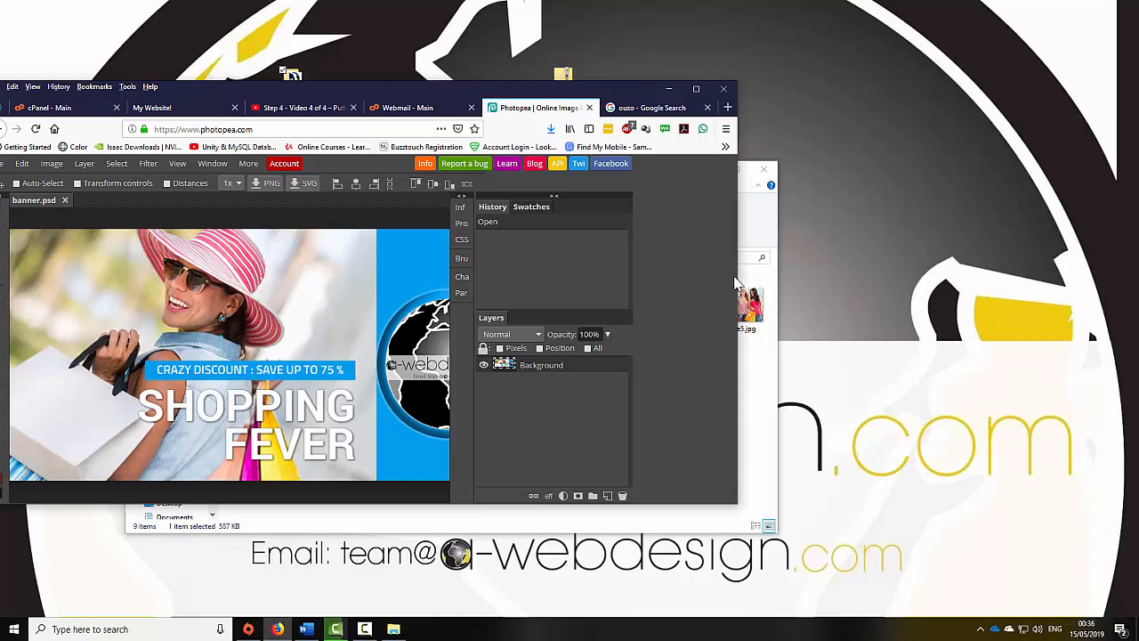
{"action": "left_click", "coordinate": [765, 389]}
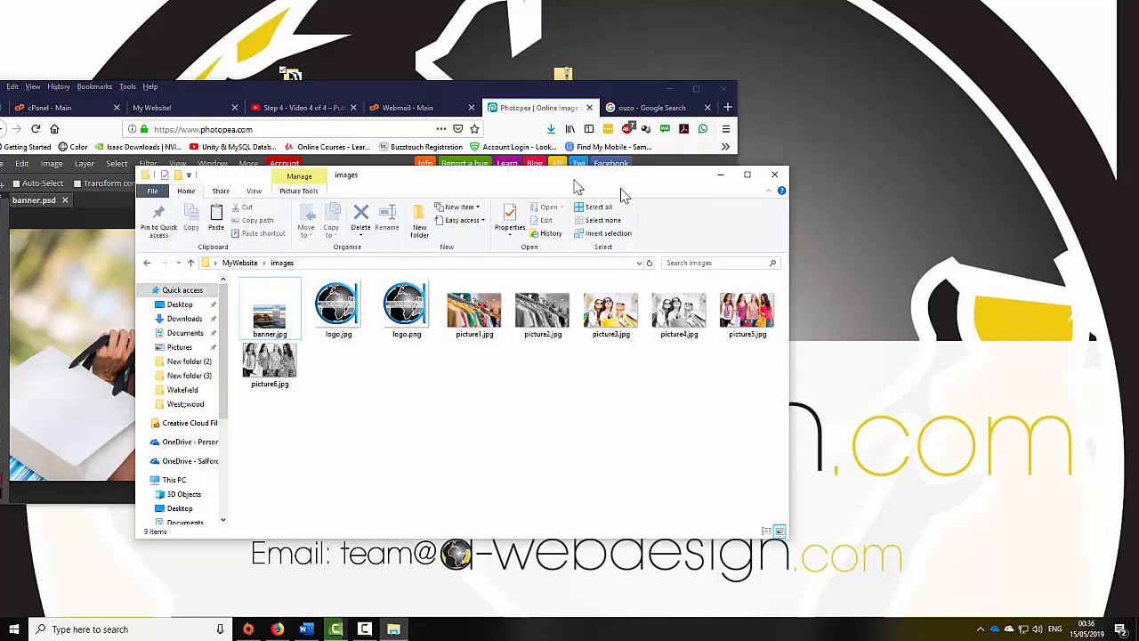
{"action": "left_click_drag", "start_coordinate": [575, 181], "coordinate": [901, 224]}
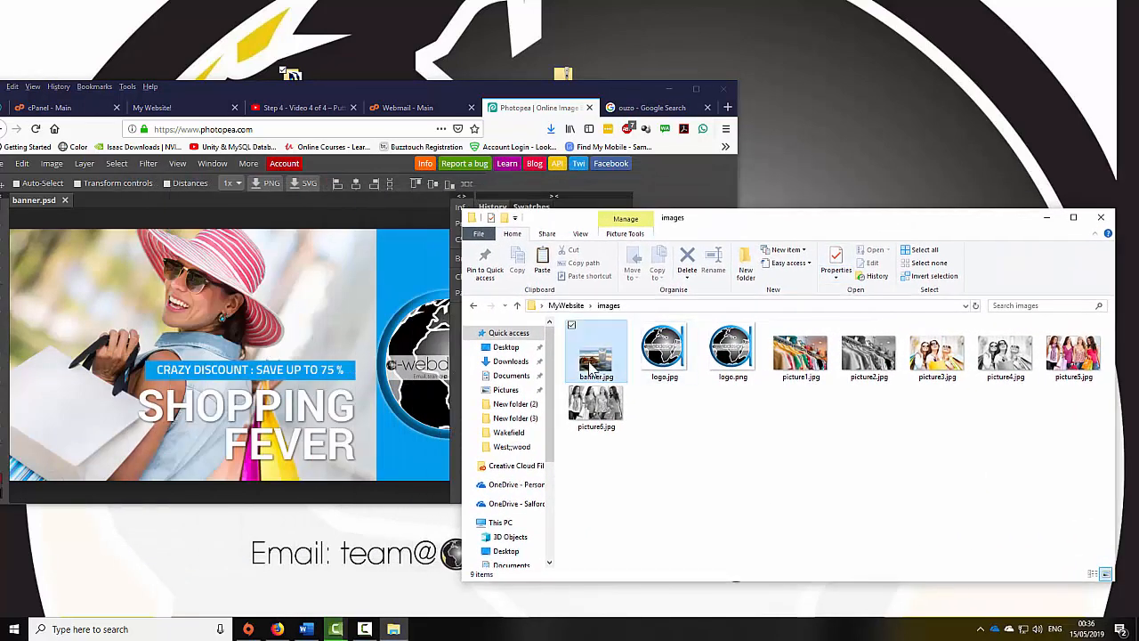
{"action": "left_click_drag", "start_coordinate": [592, 366], "coordinate": [267, 360]}
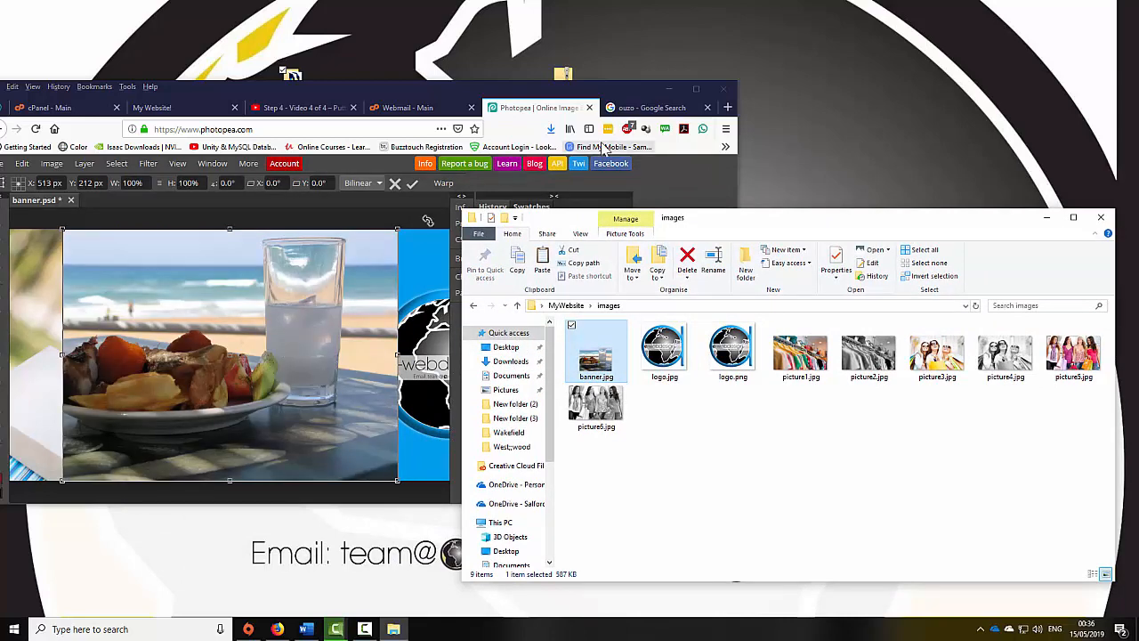
{"action": "left_click", "coordinate": [693, 90]}
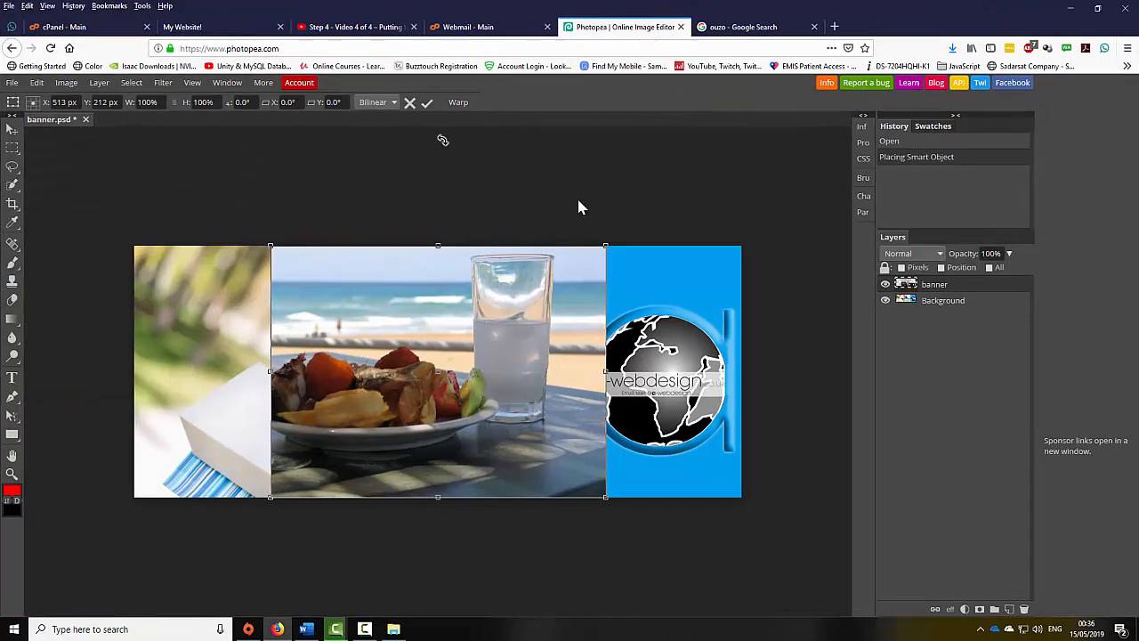
- Align the placed photo with the banner's top-left corner and scale it proportionally to 181% so it spans the full banner width
{"action": "left_click_drag", "start_coordinate": [418, 411], "coordinate": [299, 411]}
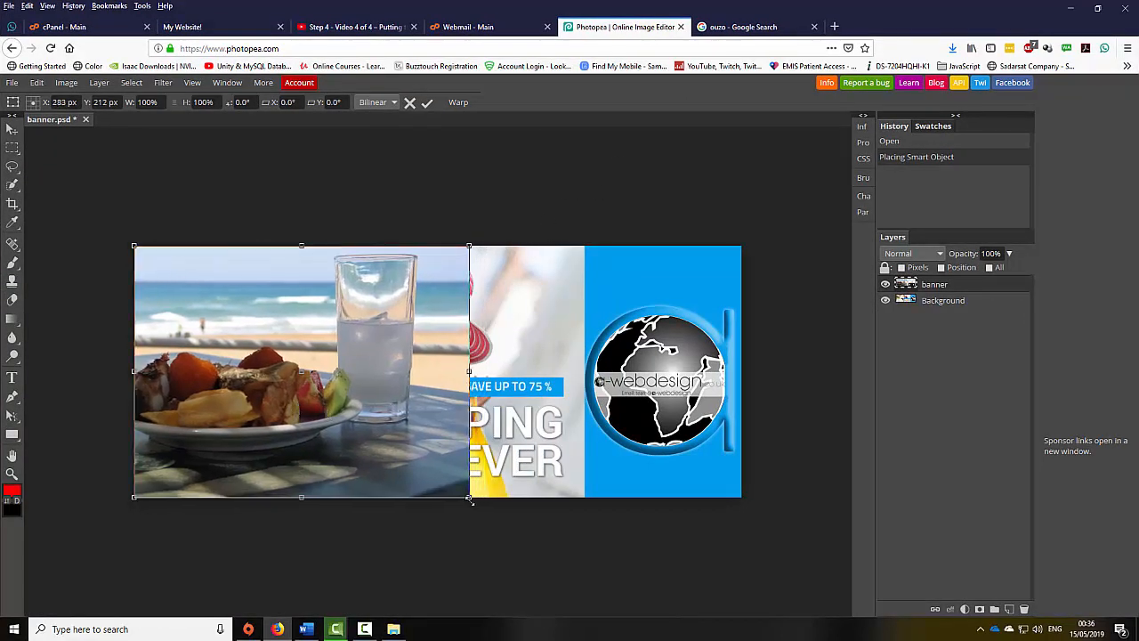
{"action": "left_click_drag", "start_coordinate": [469, 498], "coordinate": [501, 411]}
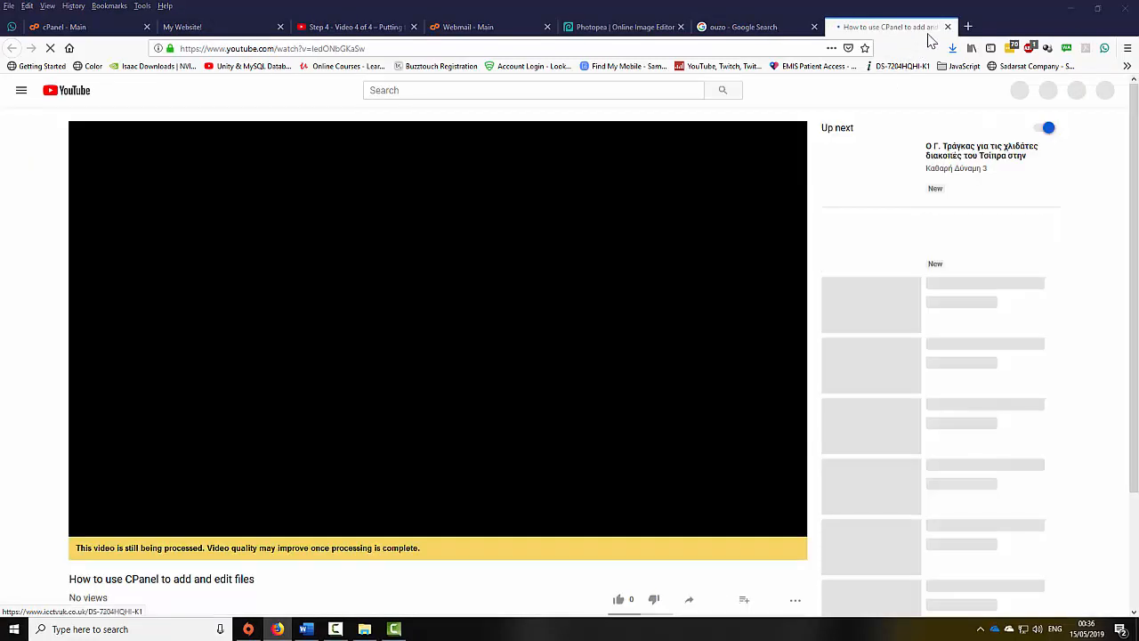
{"action": "left_click", "coordinate": [946, 28]}
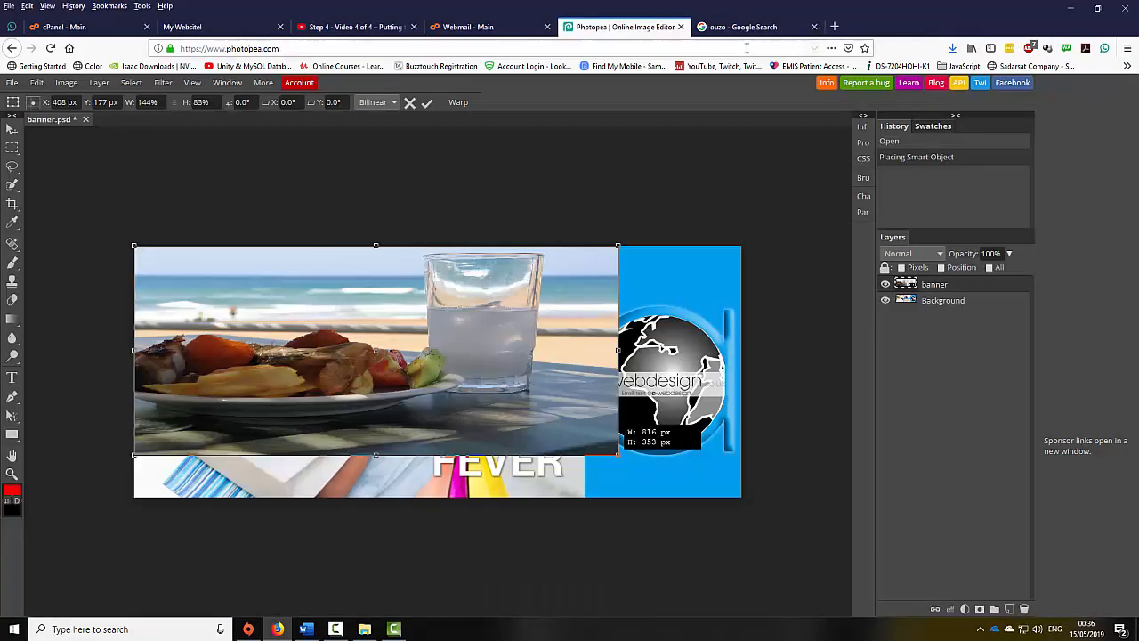
{"action": "left_click_drag", "start_coordinate": [617, 454], "coordinate": [743, 505]}
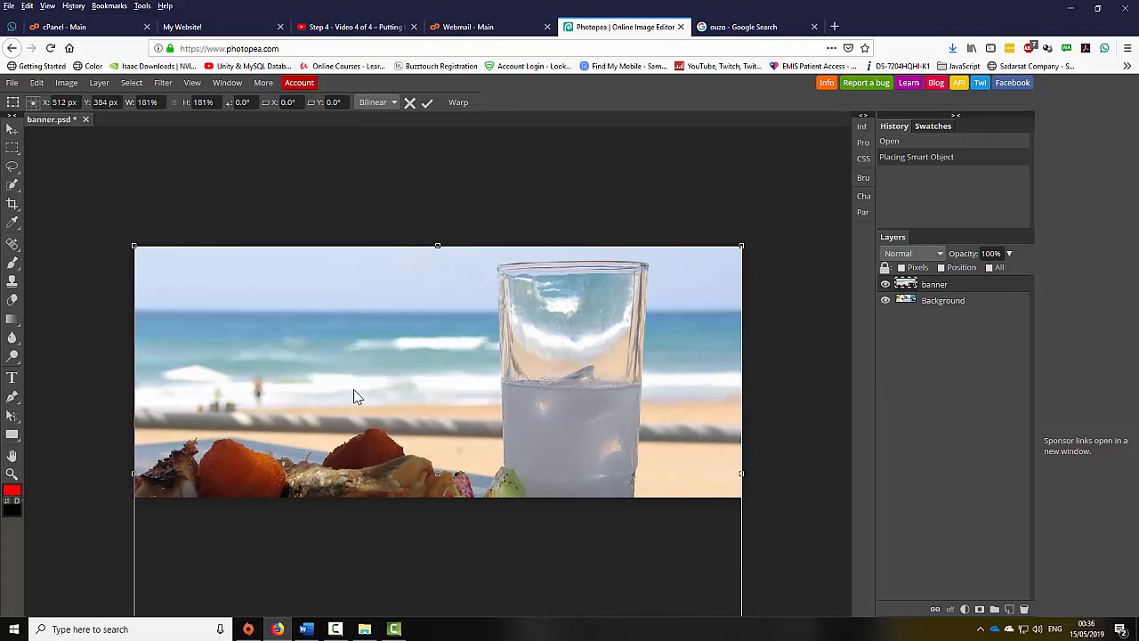
{"action": "key", "text": "Return"}
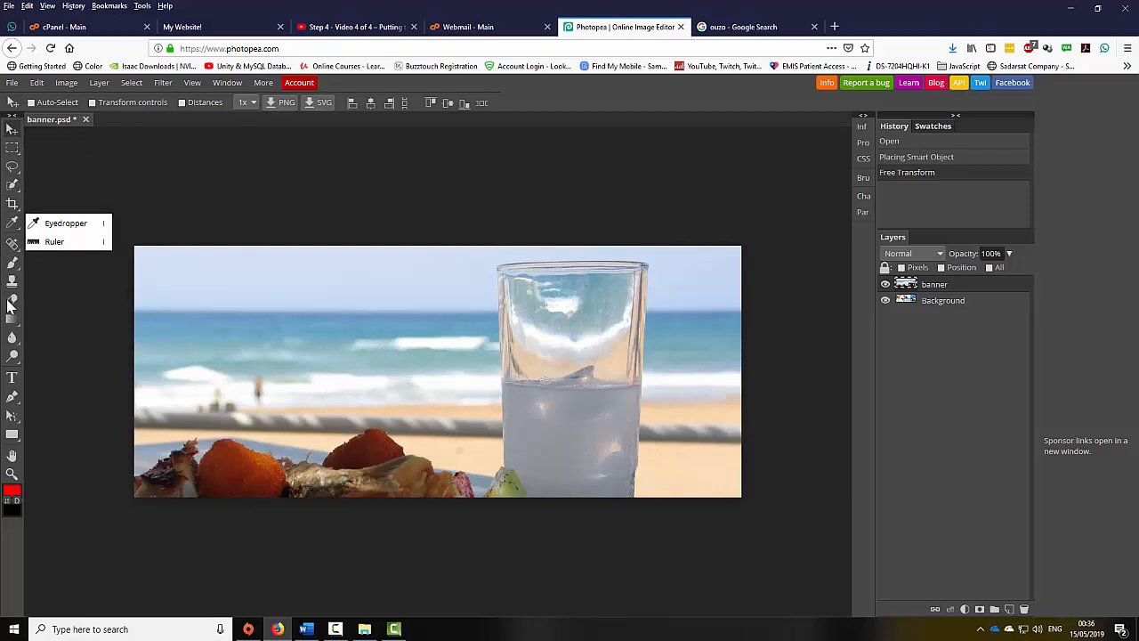
- Add the text "It is all about the Greek OUZO!" in the sky at the upper left of the banner
{"action": "left_click", "coordinate": [12, 380]}
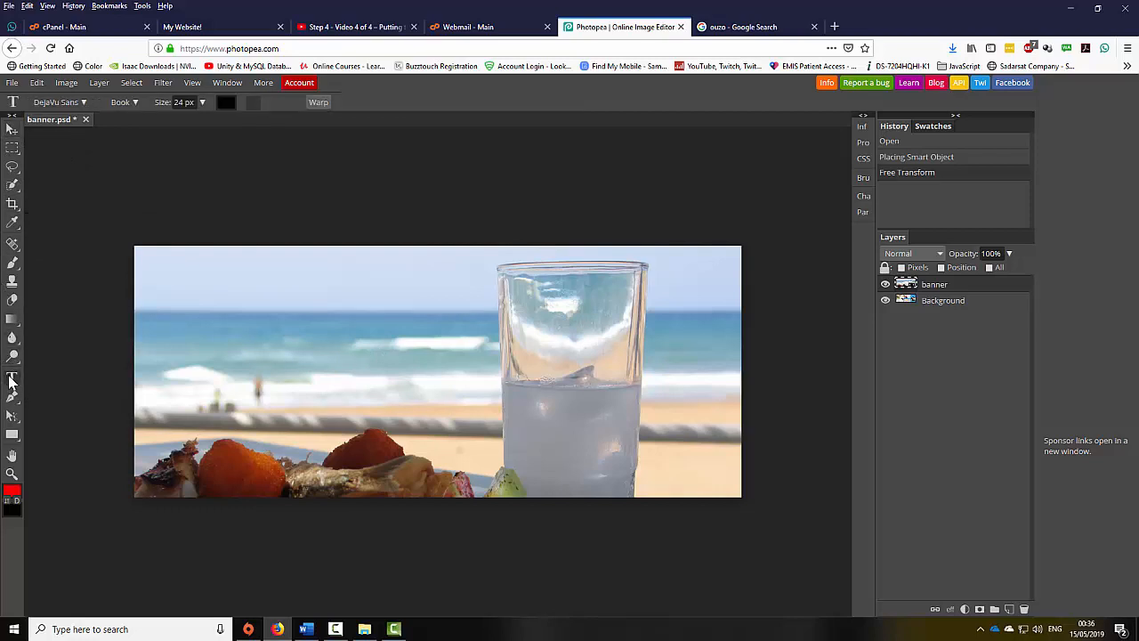
{"action": "left_click", "coordinate": [190, 298]}
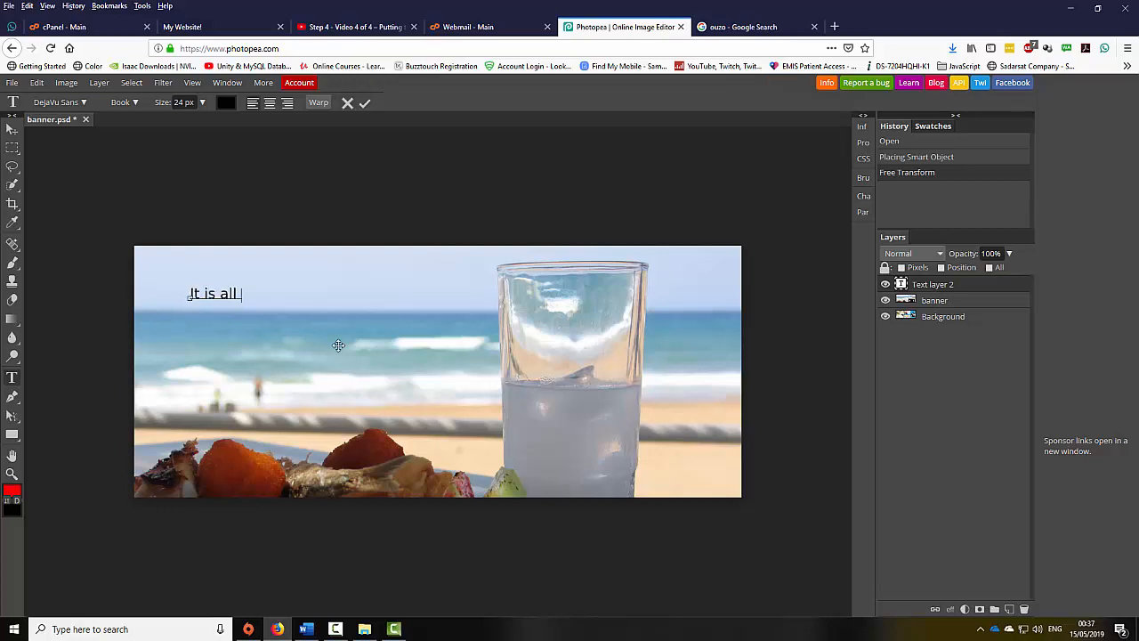
{"action": "type", "text": "It is all about the Gr"}
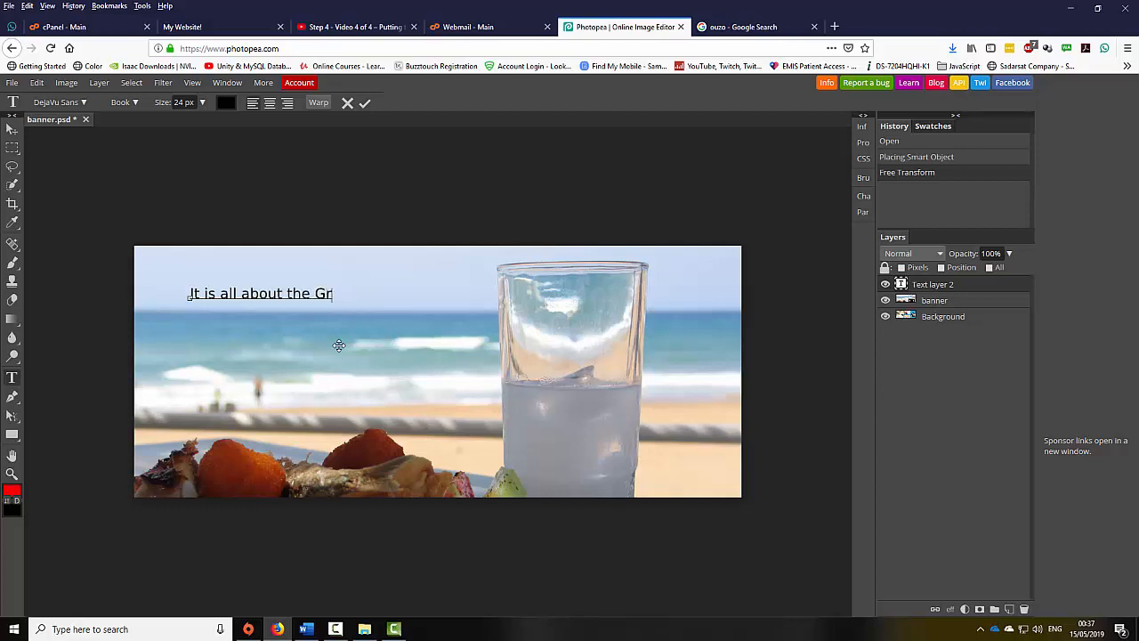
{"action": "type", "text": "eek PO"}
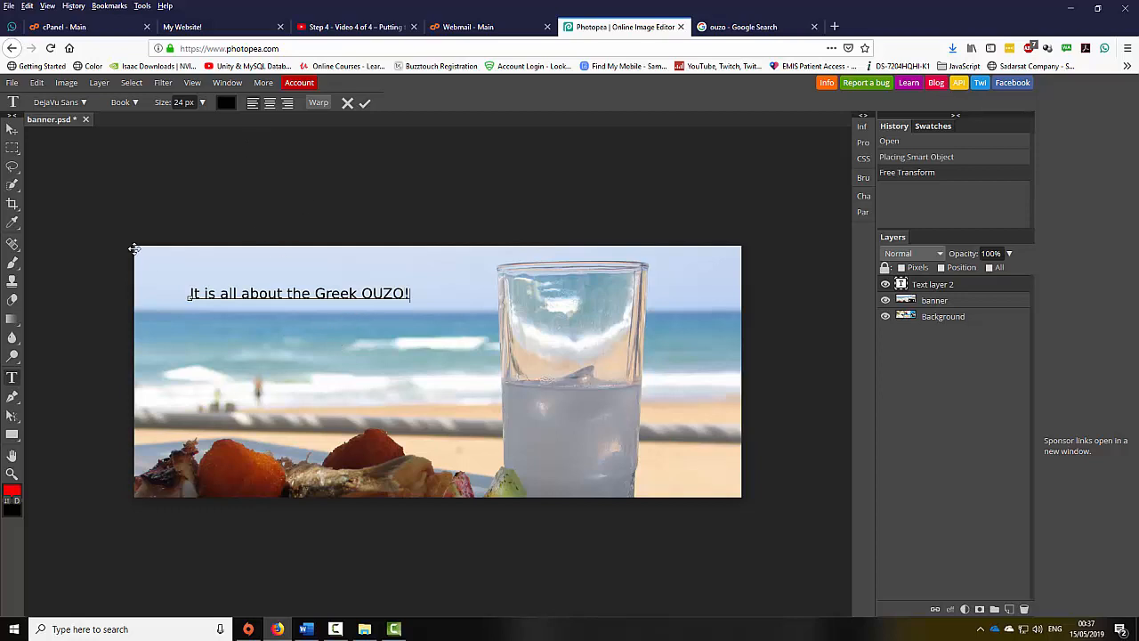
{"action": "left_click", "coordinate": [925, 291]}
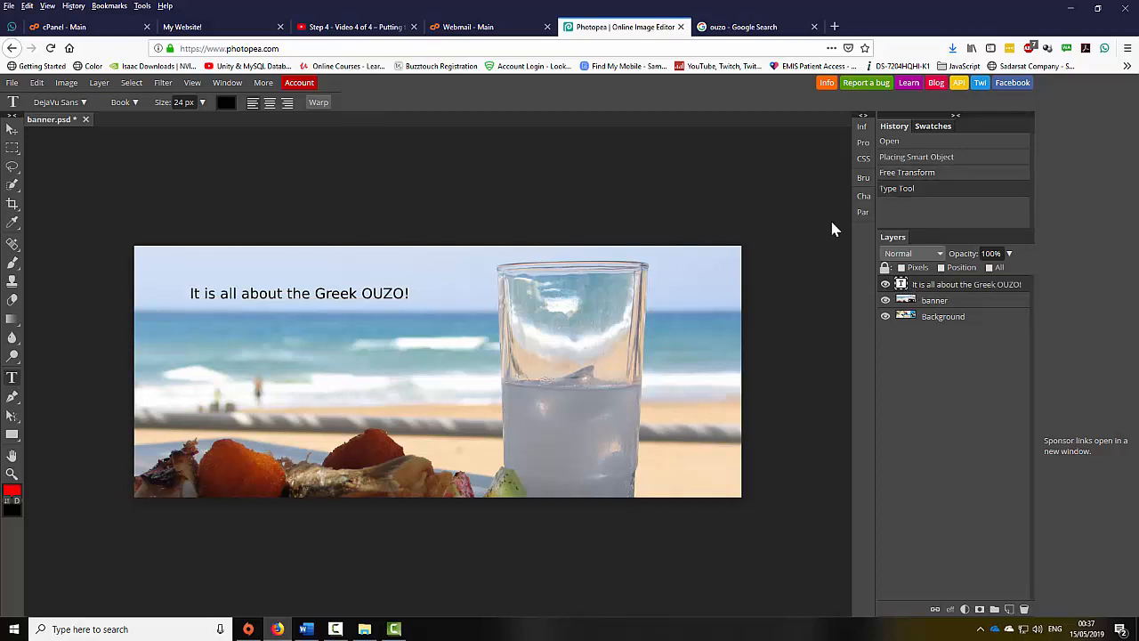
- Set the font size of the "It is all about the Greek OUZO!" text to 54 px
{"action": "left_click", "coordinate": [861, 201]}
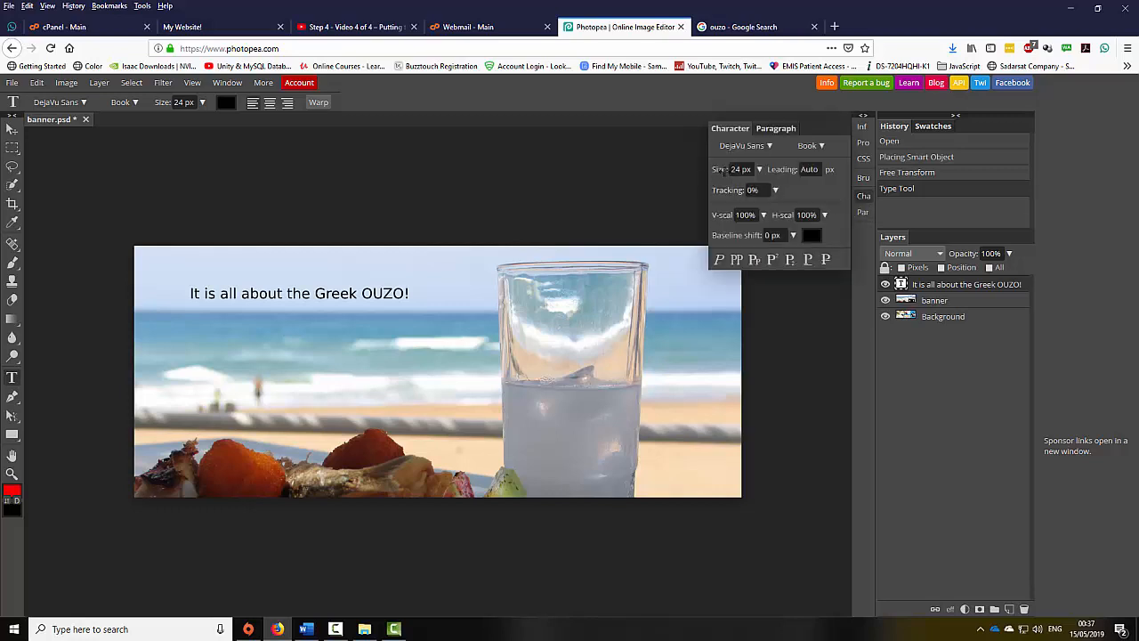
{"action": "left_click_drag", "start_coordinate": [720, 169], "coordinate": [731, 182]}
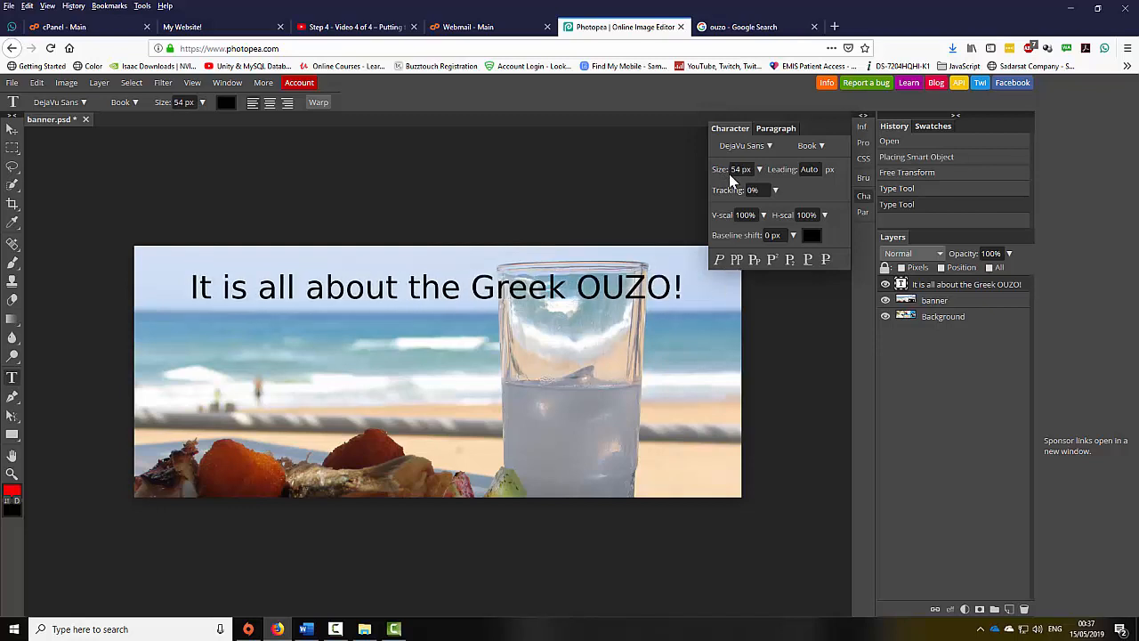
- Recolour the slogan text with the pale sand tone sampled from the beach at the photo's lower right
{"action": "left_click", "coordinate": [812, 237]}
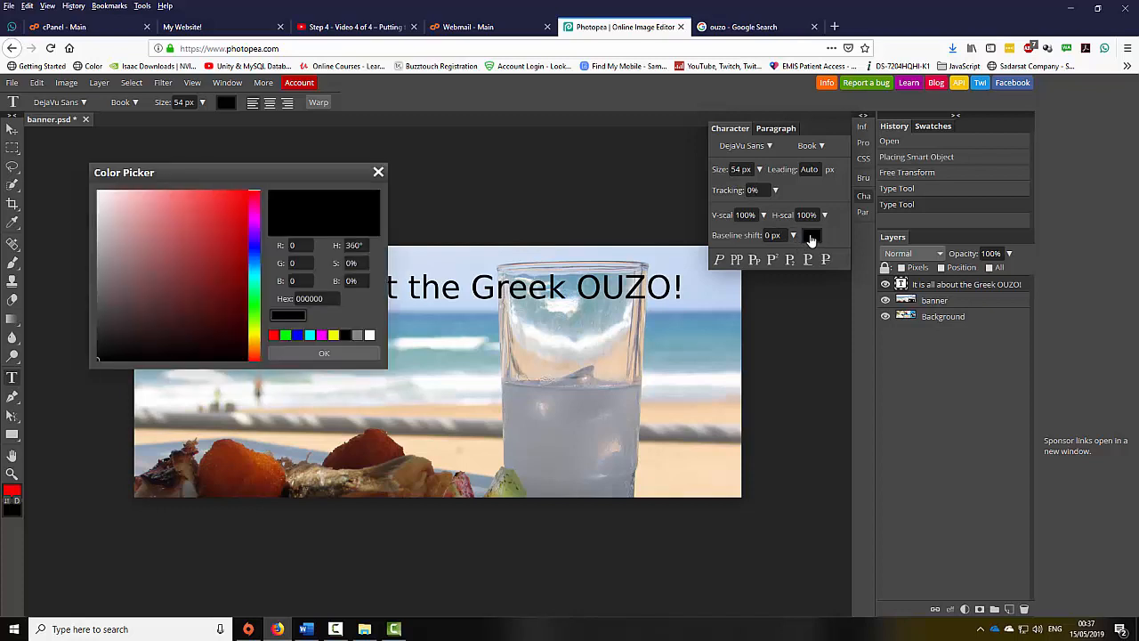
{"action": "left_click_drag", "start_coordinate": [660, 342], "coordinate": [452, 437]}
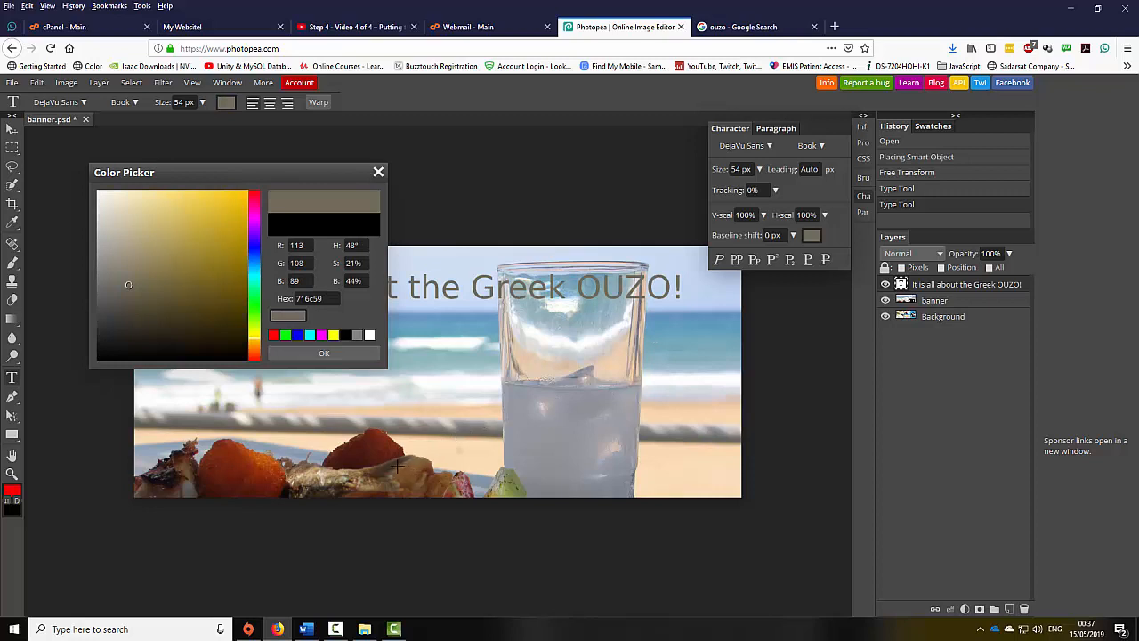
{"action": "left_click_drag", "start_coordinate": [398, 465], "coordinate": [478, 318]}
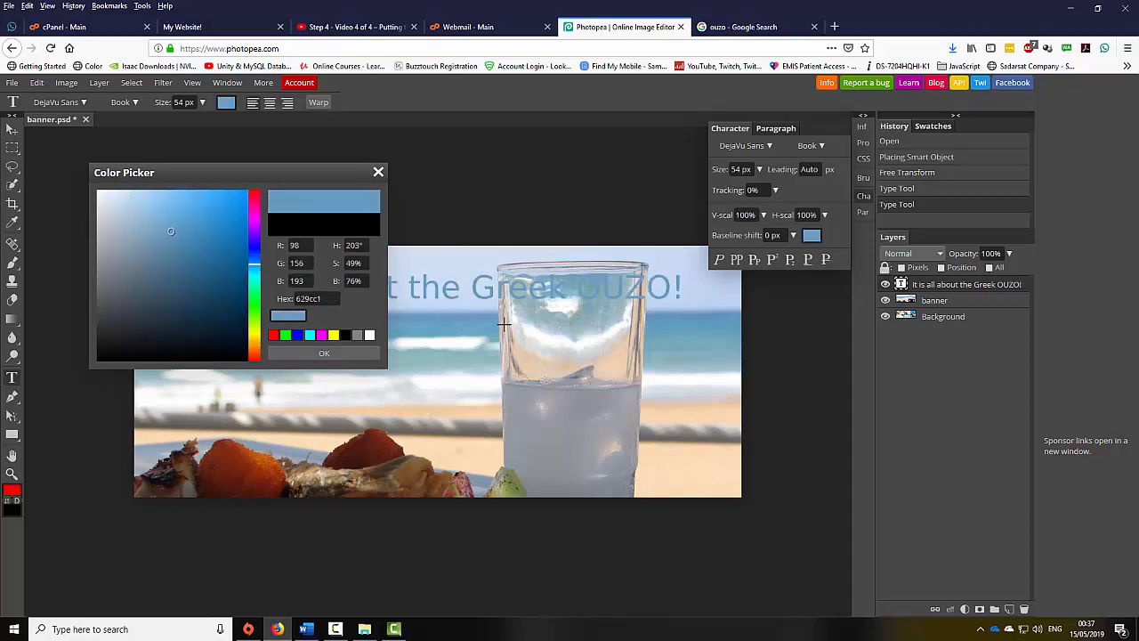
{"action": "left_click", "coordinate": [697, 460]}
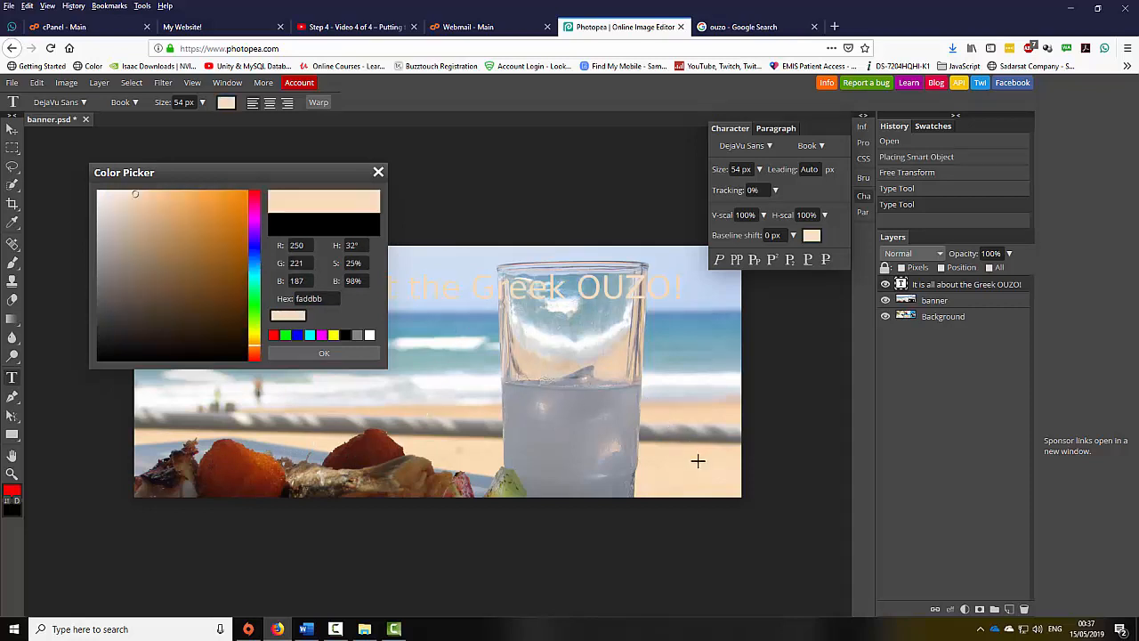
{"action": "left_click", "coordinate": [704, 392]}
{"action": "left_click", "coordinate": [695, 464]}
{"action": "left_click", "coordinate": [333, 352]}
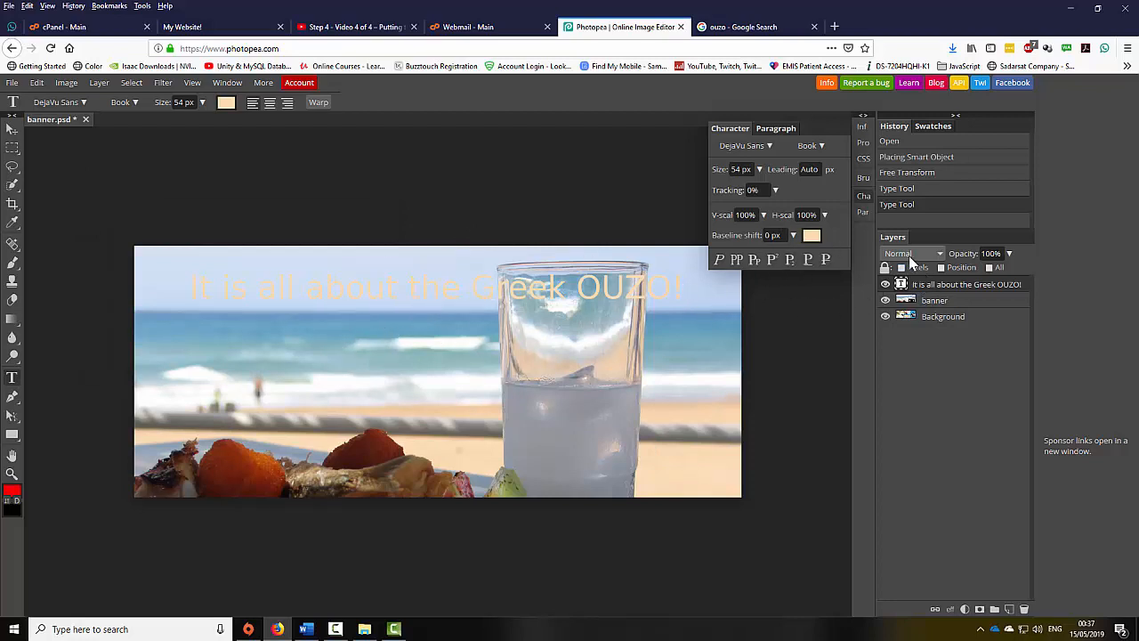
{"action": "left_click", "coordinate": [864, 198]}
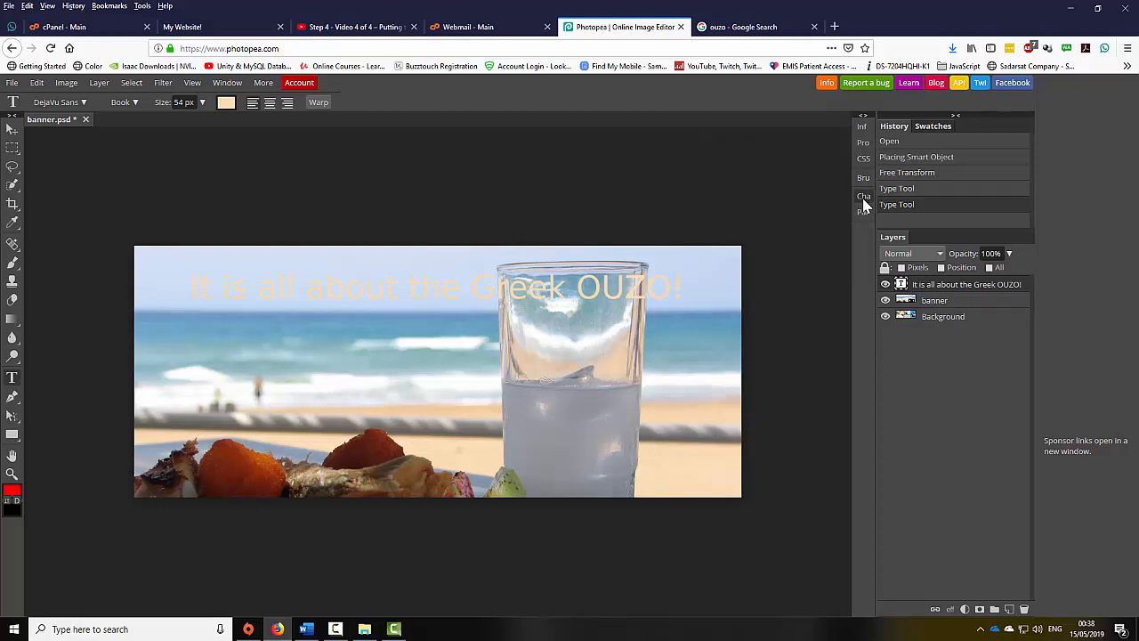
{"action": "double_click", "coordinate": [957, 286]}
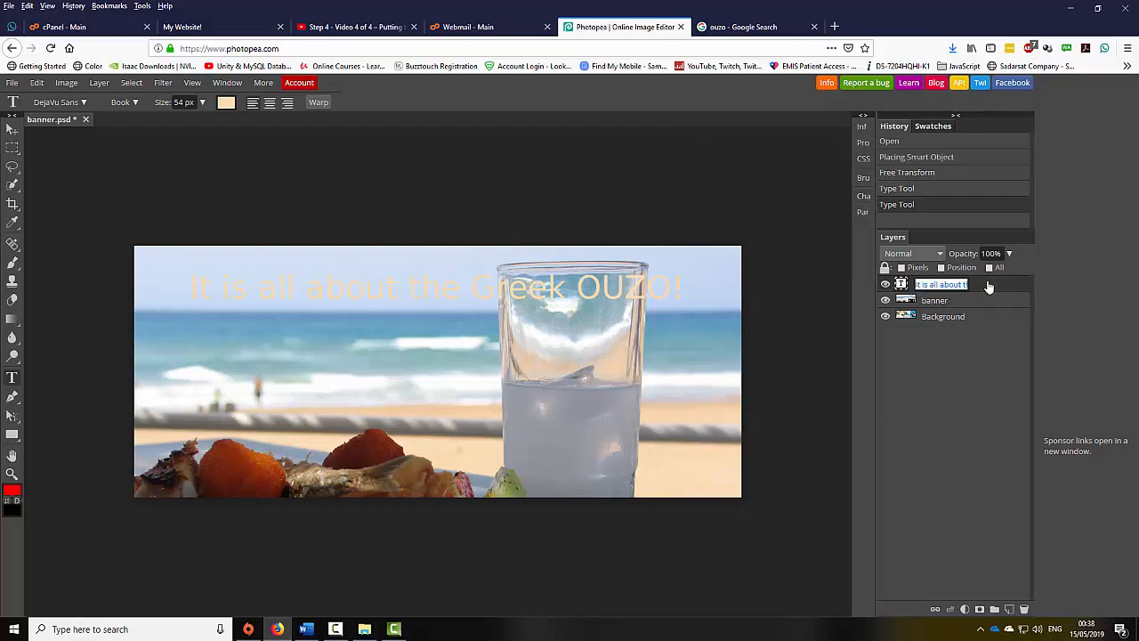
{"action": "left_click", "coordinate": [988, 285]}
{"action": "right_click", "coordinate": [985, 287]}
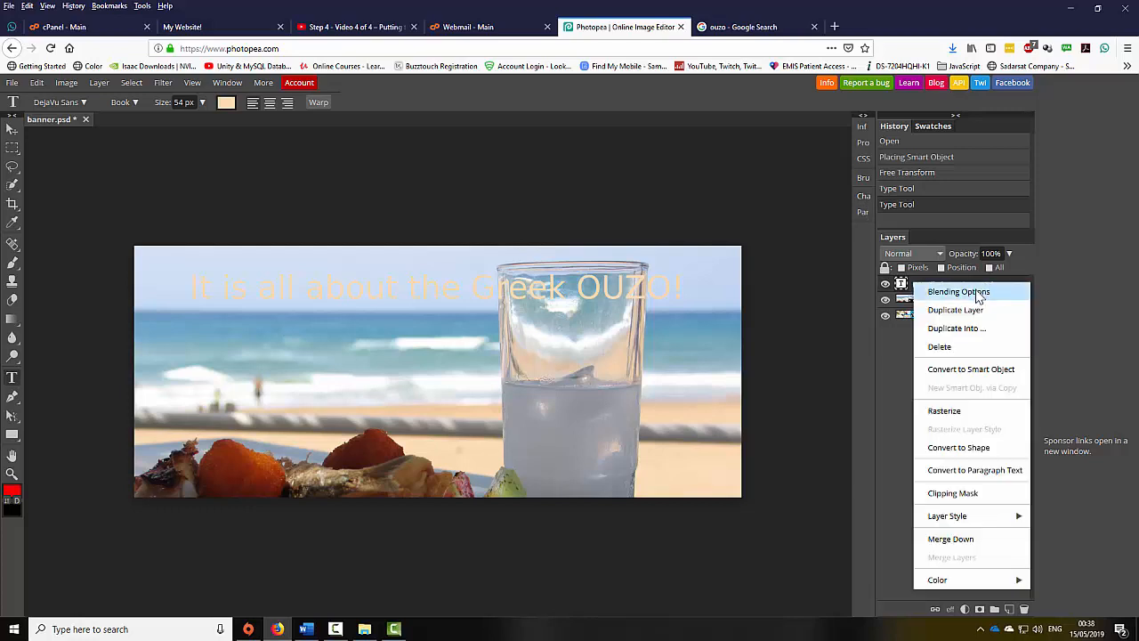
{"action": "mouse_move", "coordinate": [974, 521]}
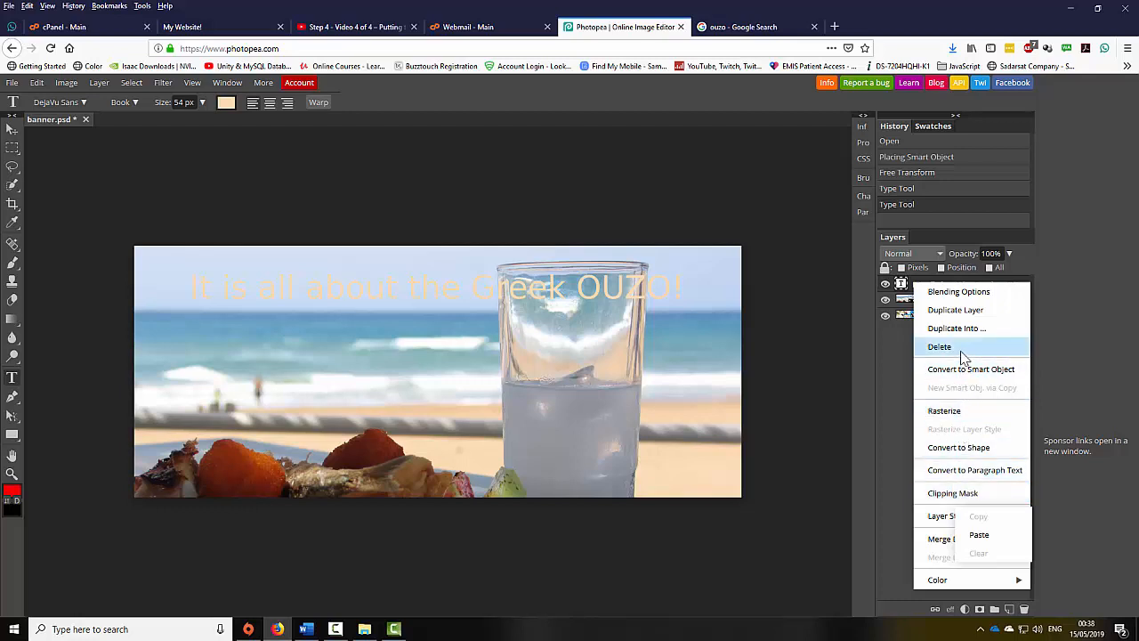
{"action": "left_click", "coordinate": [976, 535]}
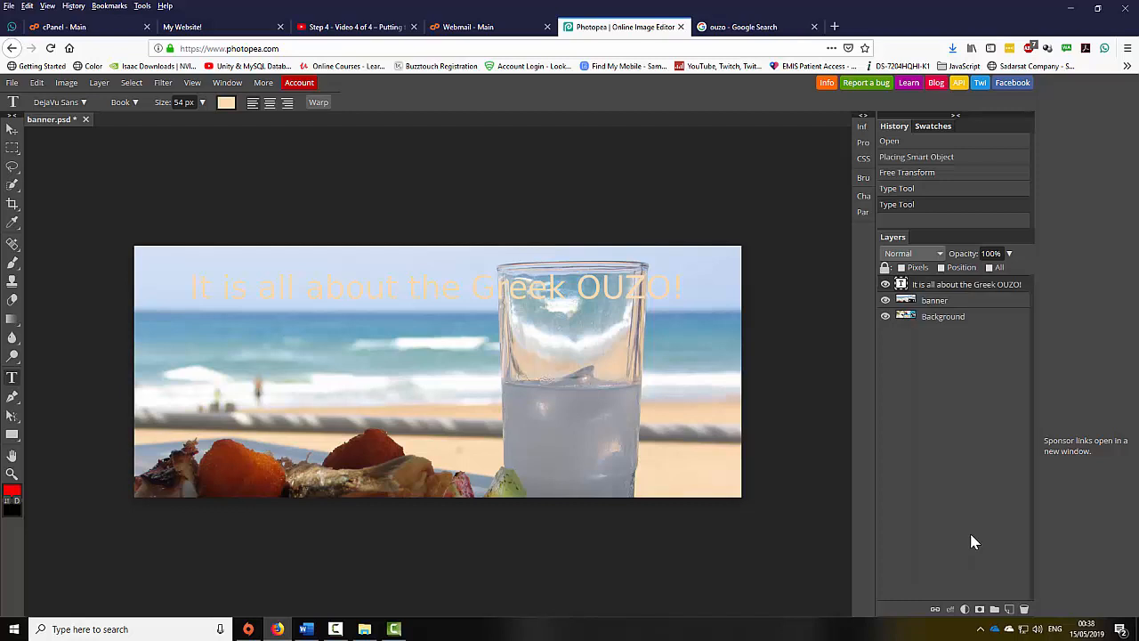
{"action": "right_click", "coordinate": [958, 289]}
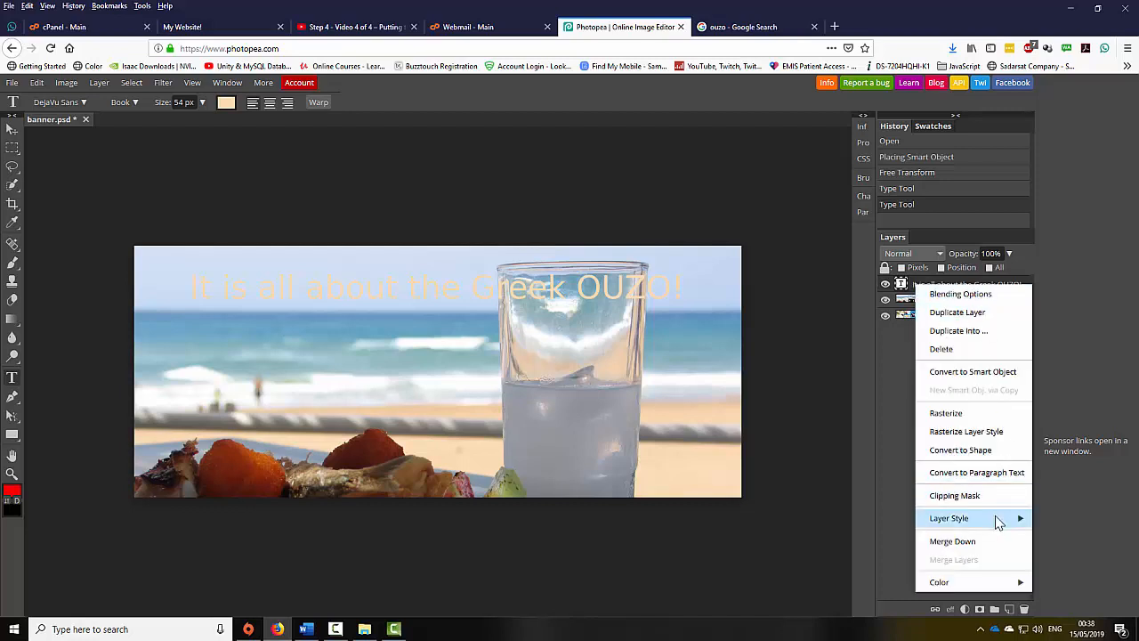
{"action": "mouse_move", "coordinate": [987, 518]}
{"action": "left_click", "coordinate": [984, 541]}
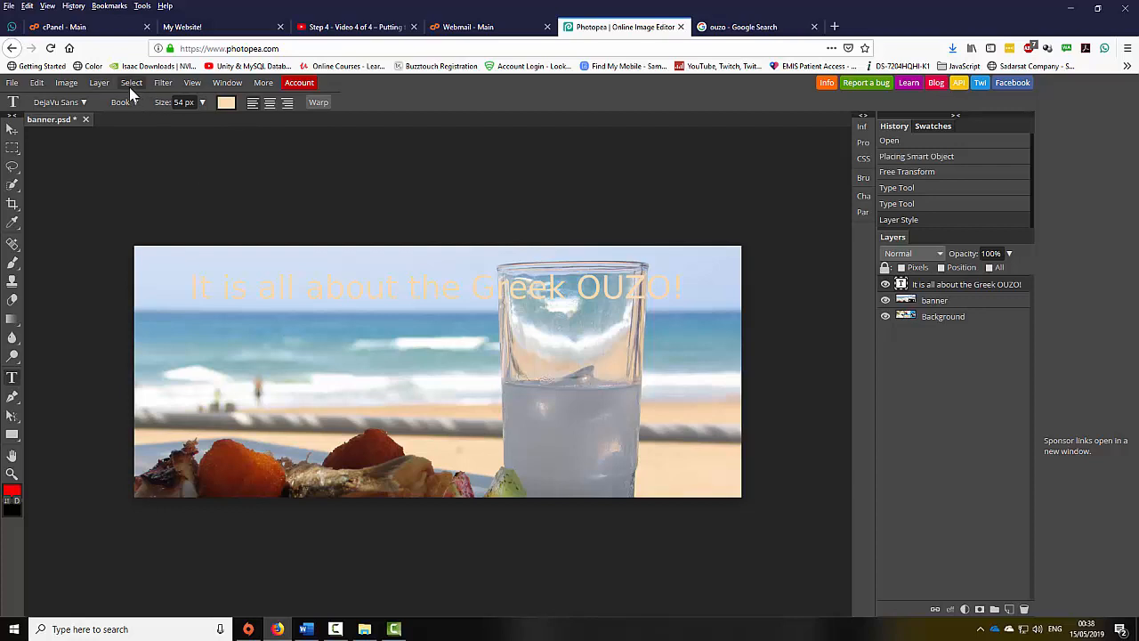
{"action": "left_click", "coordinate": [162, 85]}
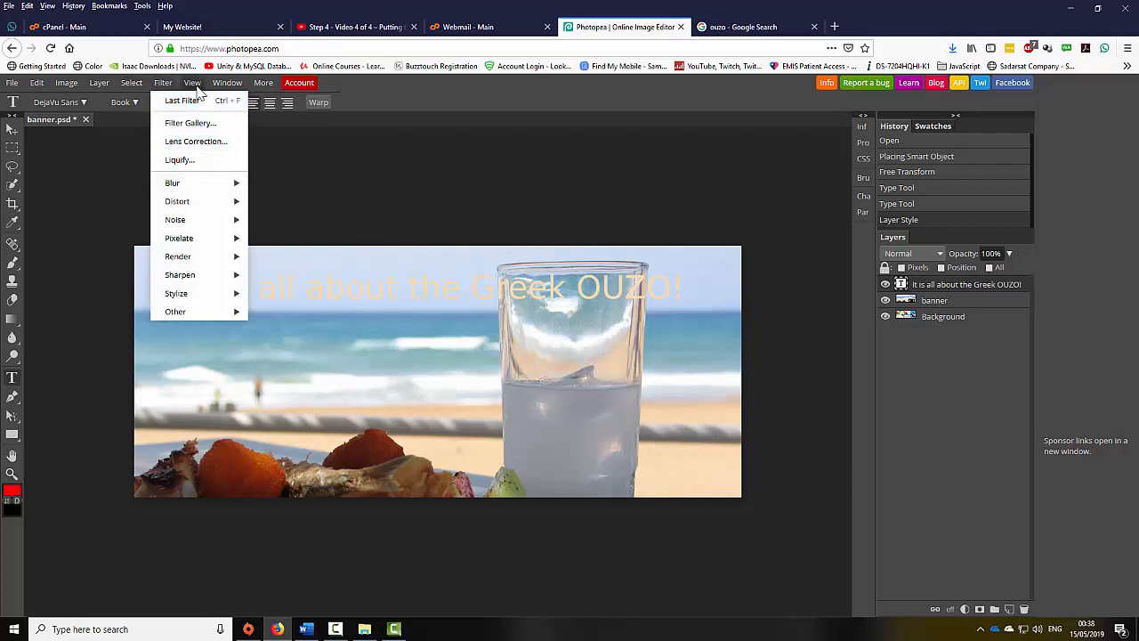
{"action": "left_click", "coordinate": [101, 85]}
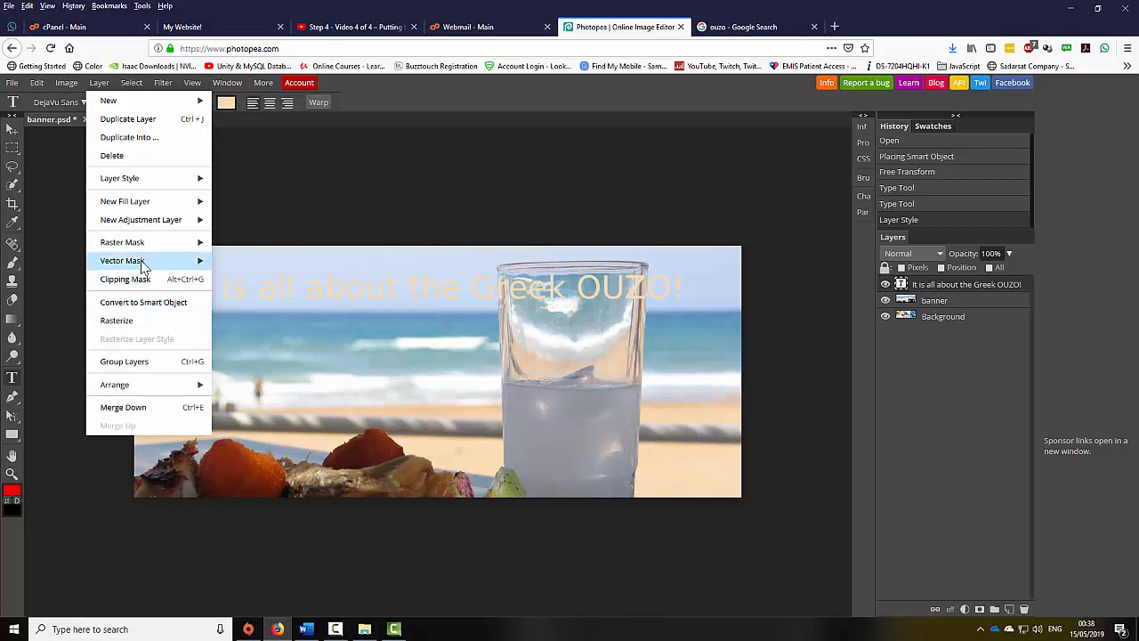
{"action": "mouse_move", "coordinate": [145, 185]}
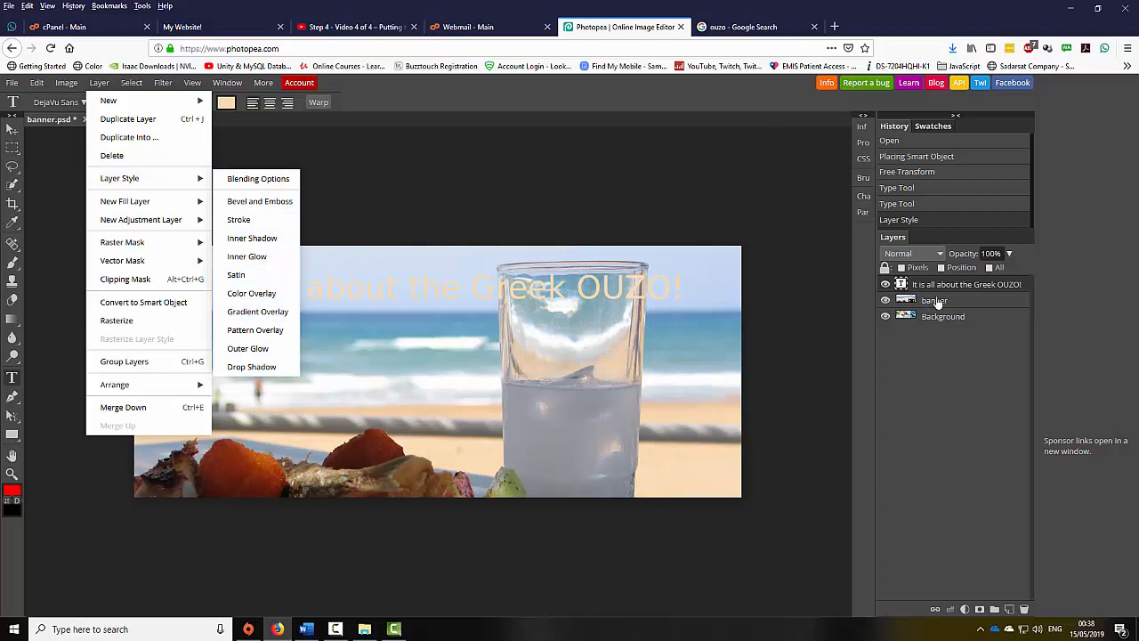
{"action": "left_click", "coordinate": [967, 291]}
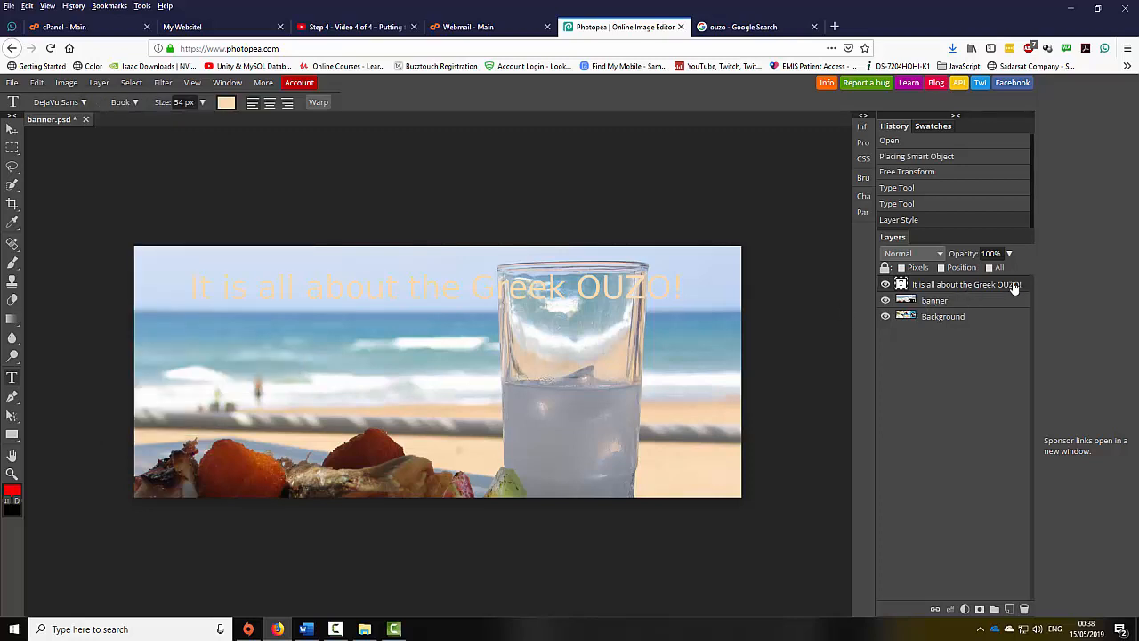
{"action": "right_click", "coordinate": [1012, 286]}
{"action": "mouse_move", "coordinate": [948, 516]}
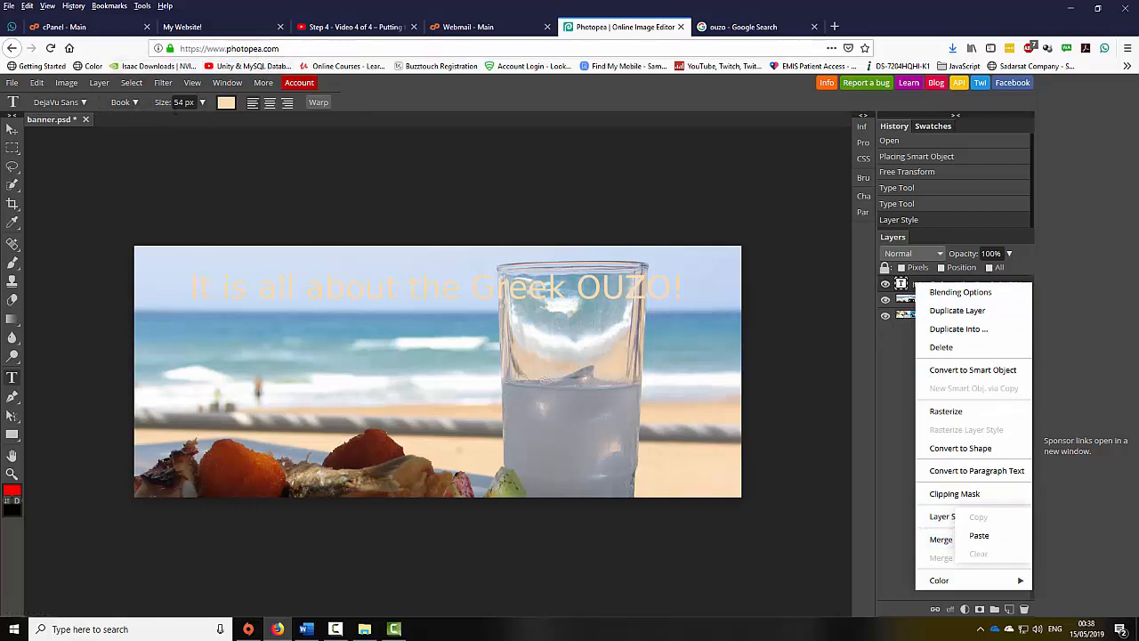
- Add a drop shadow to the slogan text layer with Normal blend mode, 94% opacity and a 19° angle
{"action": "left_click", "coordinate": [96, 88]}
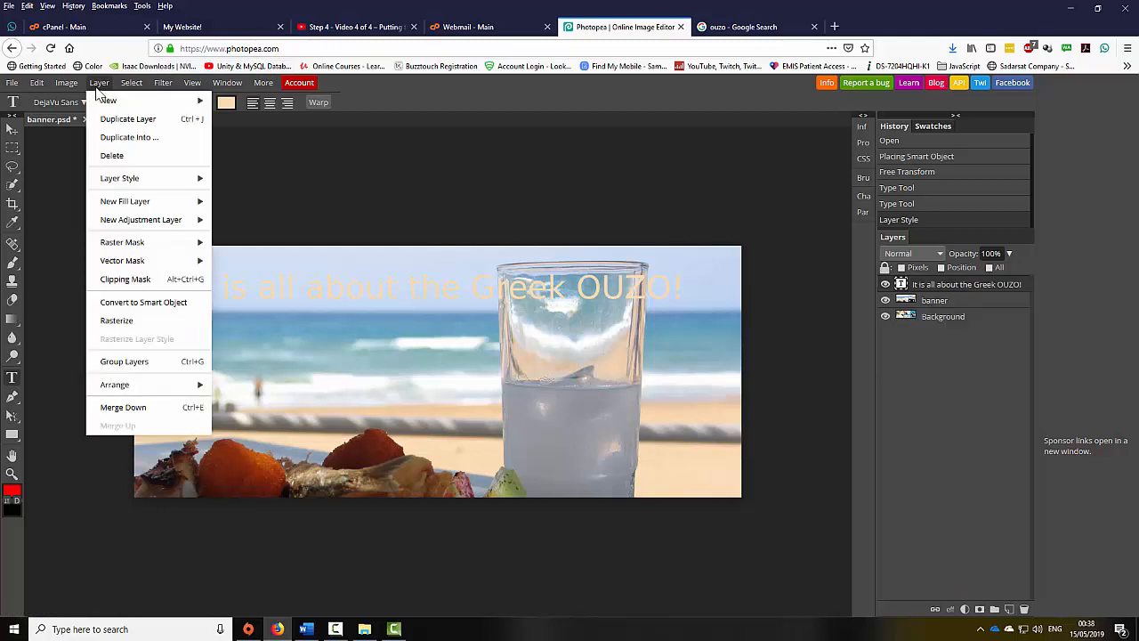
{"action": "mouse_move", "coordinate": [134, 182]}
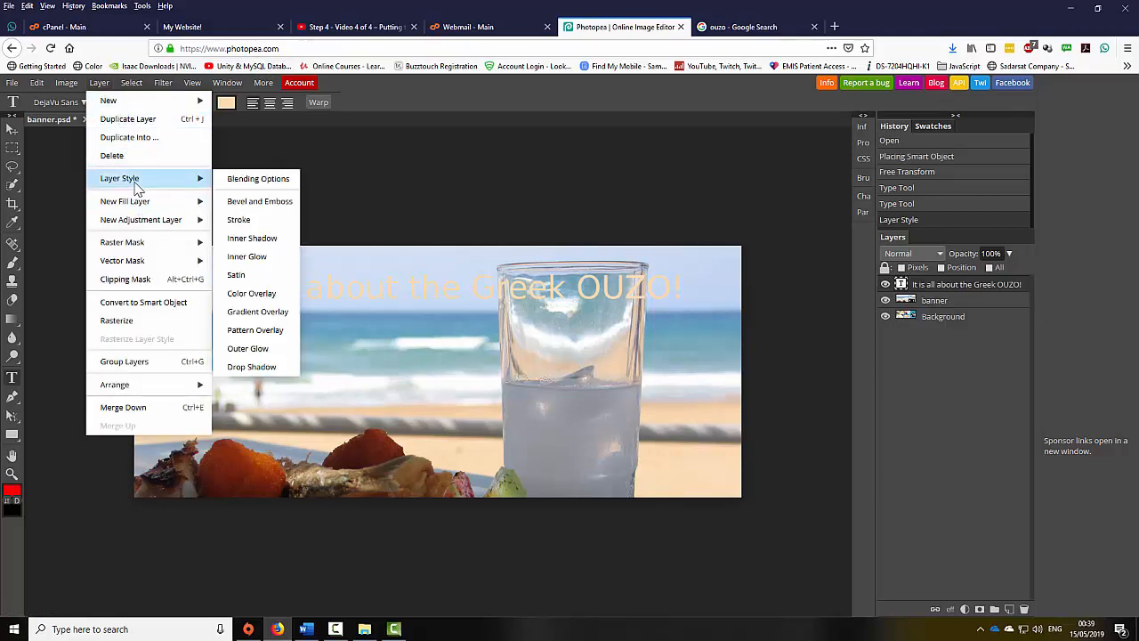
{"action": "left_click", "coordinate": [246, 372]}
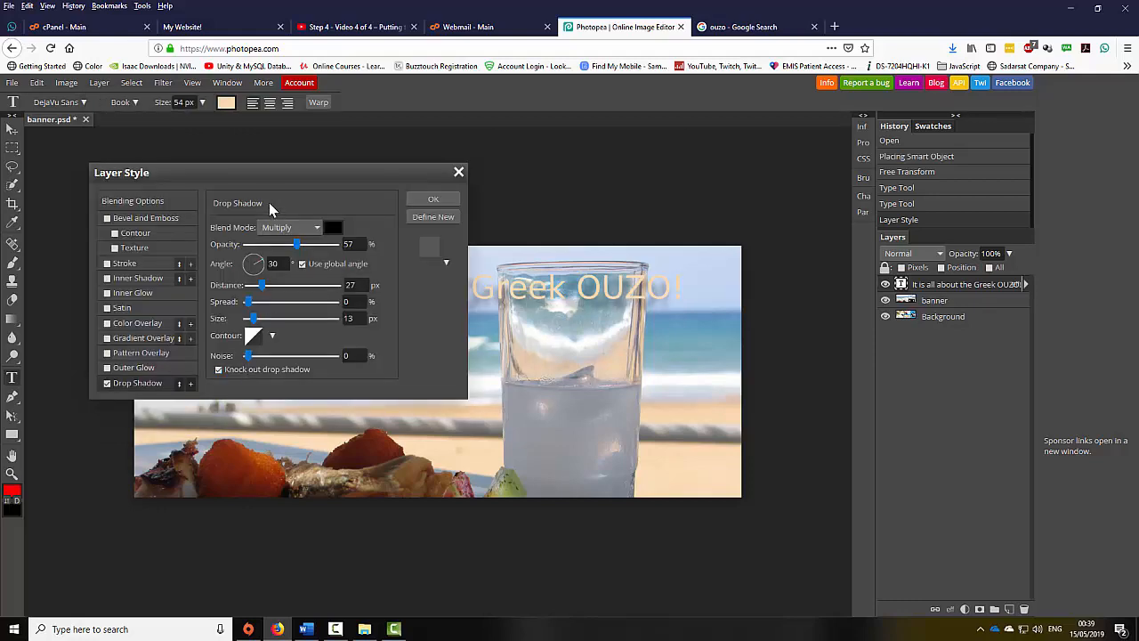
{"action": "left_click_drag", "start_coordinate": [265, 175], "coordinate": [531, 347]}
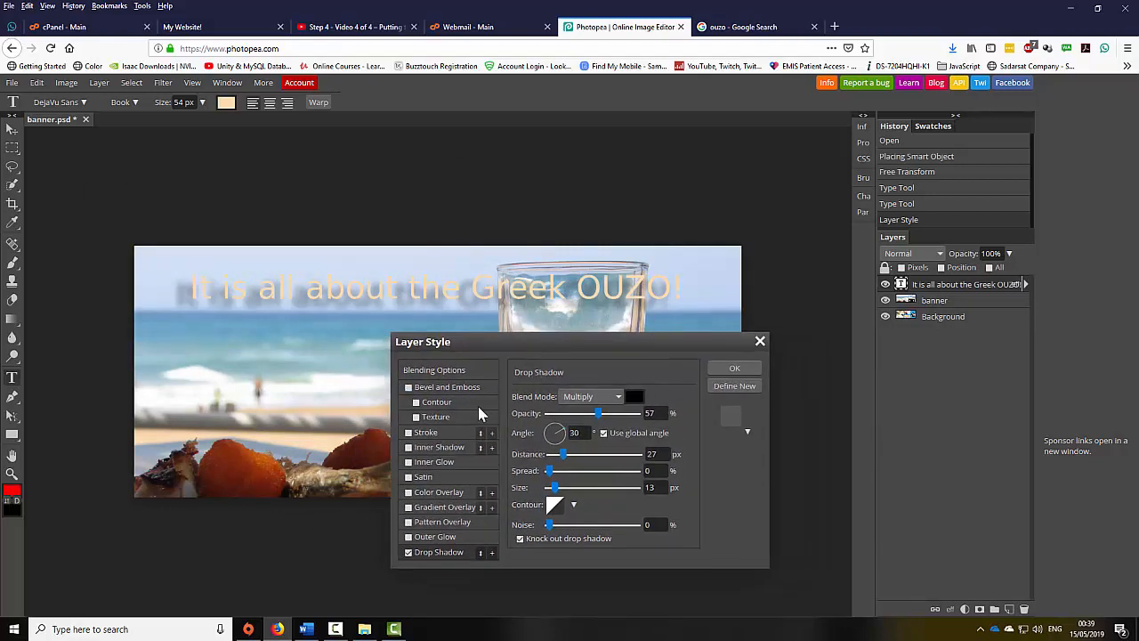
{"action": "left_click", "coordinate": [601, 400]}
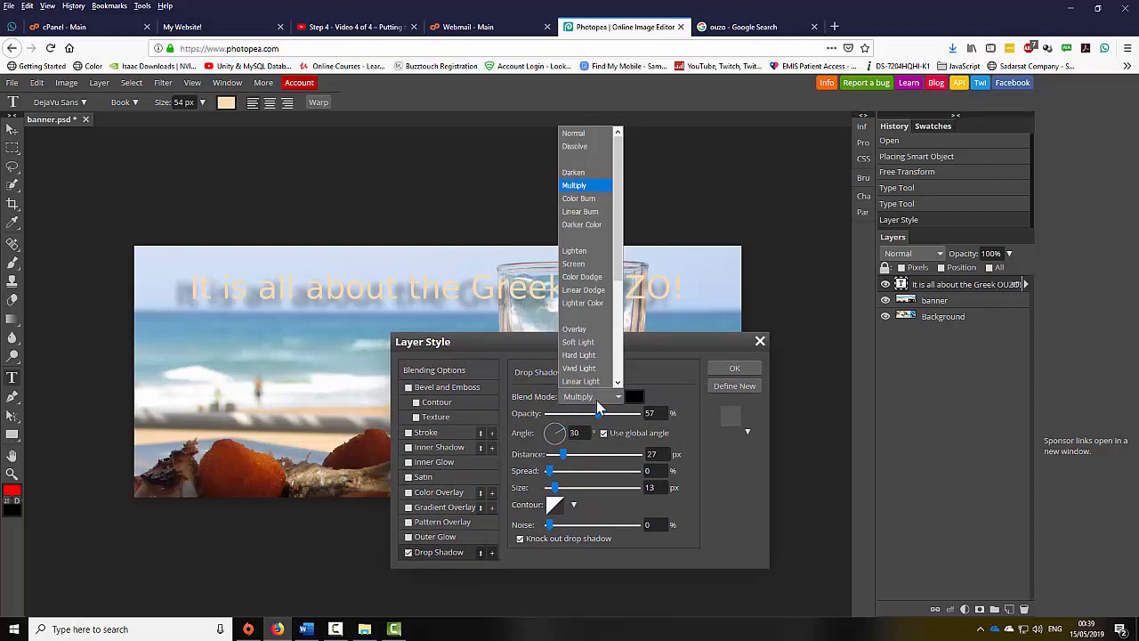
{"action": "left_click", "coordinate": [573, 134]}
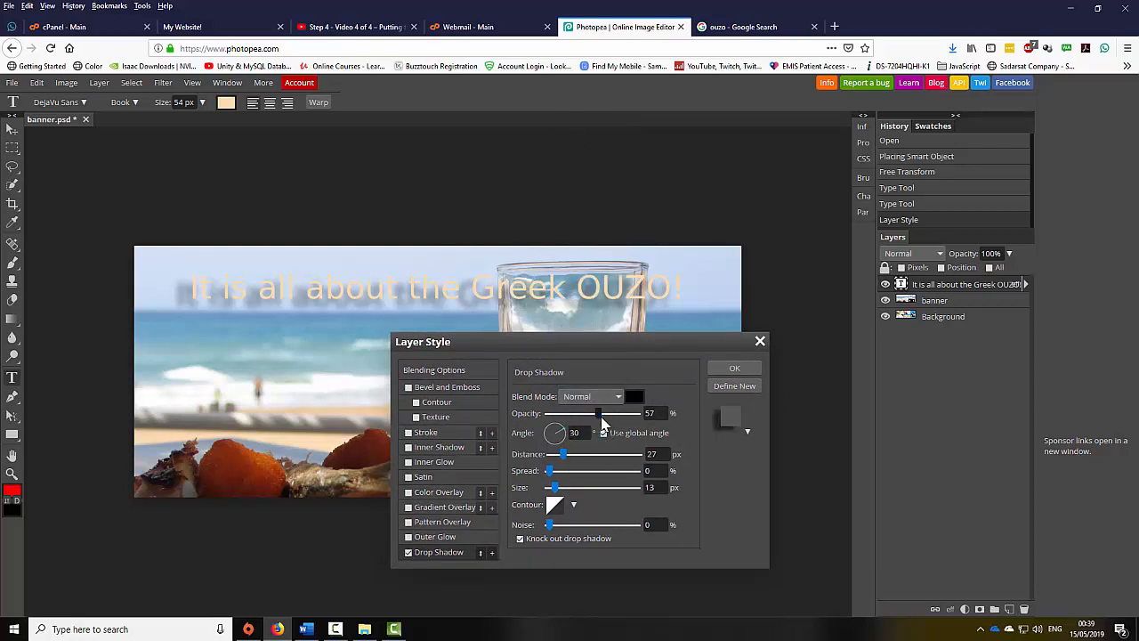
{"action": "left_click_drag", "start_coordinate": [600, 418], "coordinate": [633, 416]}
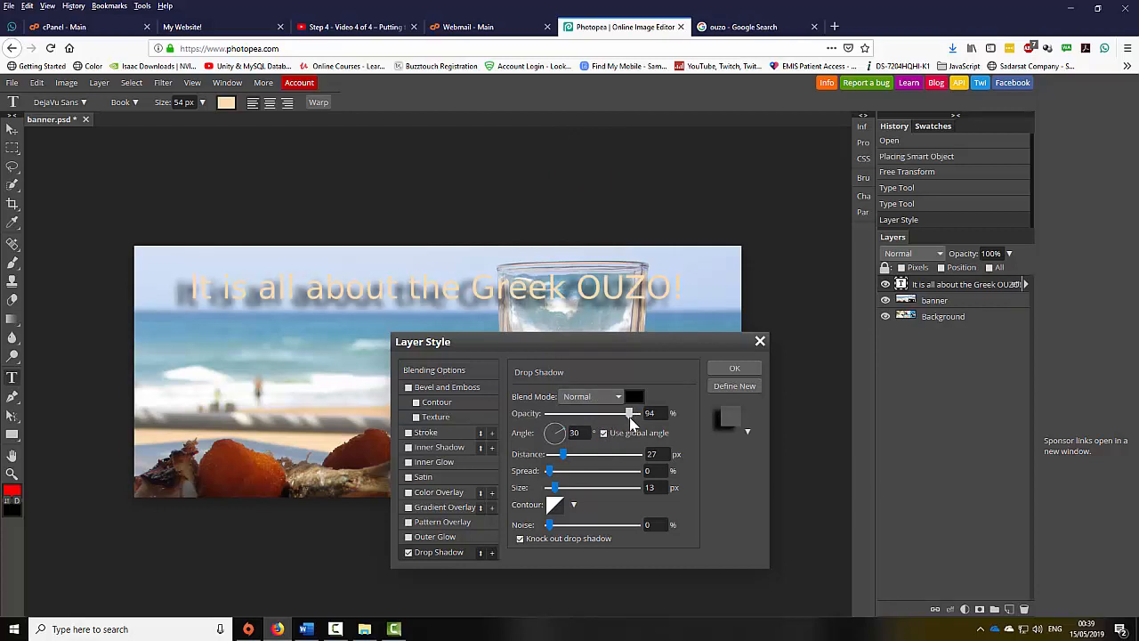
{"action": "left_click_drag", "start_coordinate": [565, 438], "coordinate": [567, 436]}
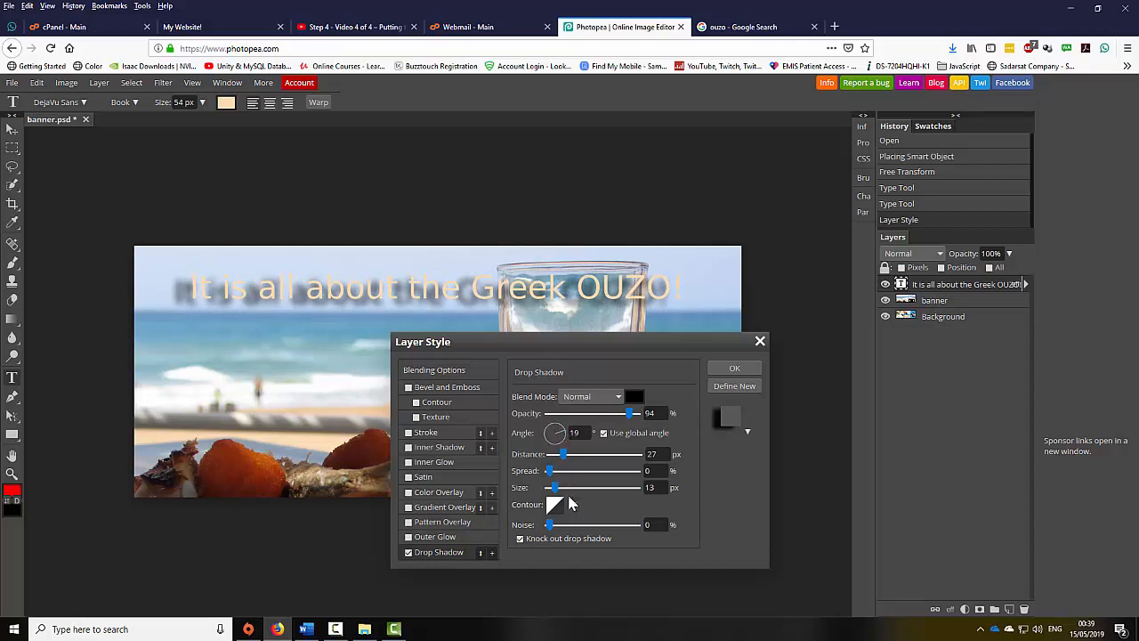
- Colour the drop shadow dark blue (#094176) and set its spread to 12%, size to 40 px and noise to 28%
{"action": "left_click", "coordinate": [633, 397]}
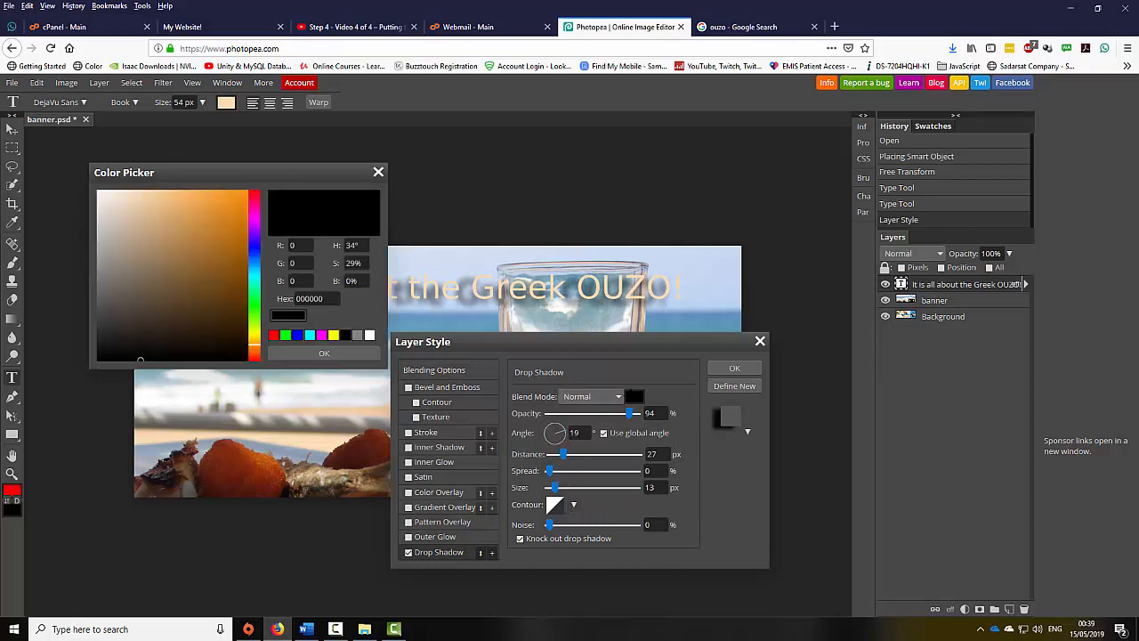
{"action": "left_click", "coordinate": [468, 311]}
{"action": "left_click", "coordinate": [453, 315]}
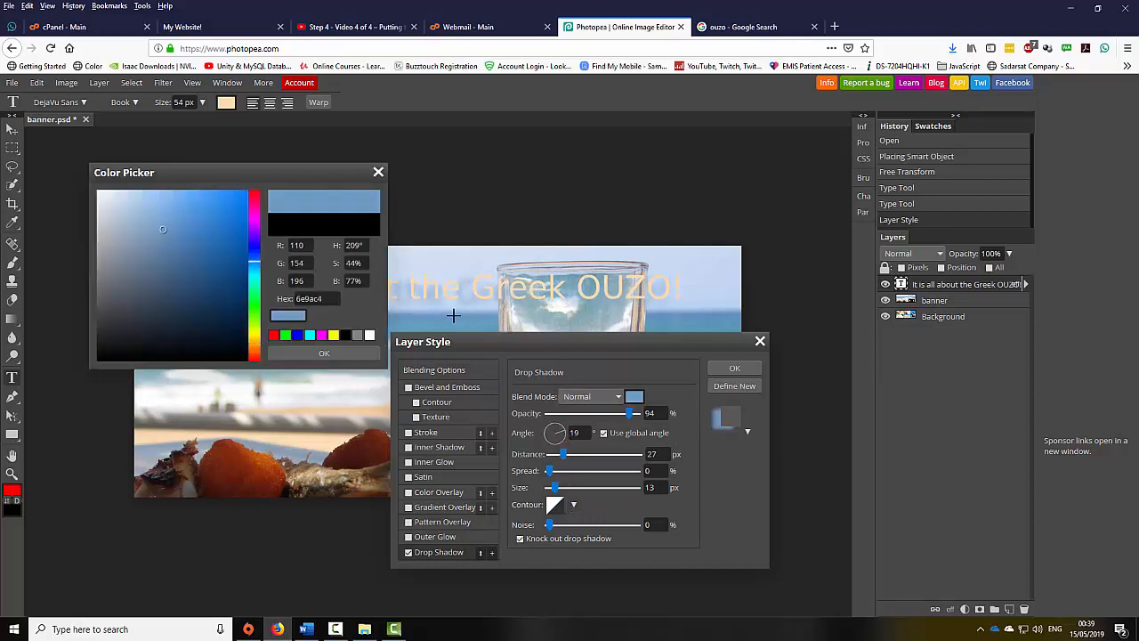
{"action": "left_click_drag", "start_coordinate": [216, 275], "coordinate": [236, 281]}
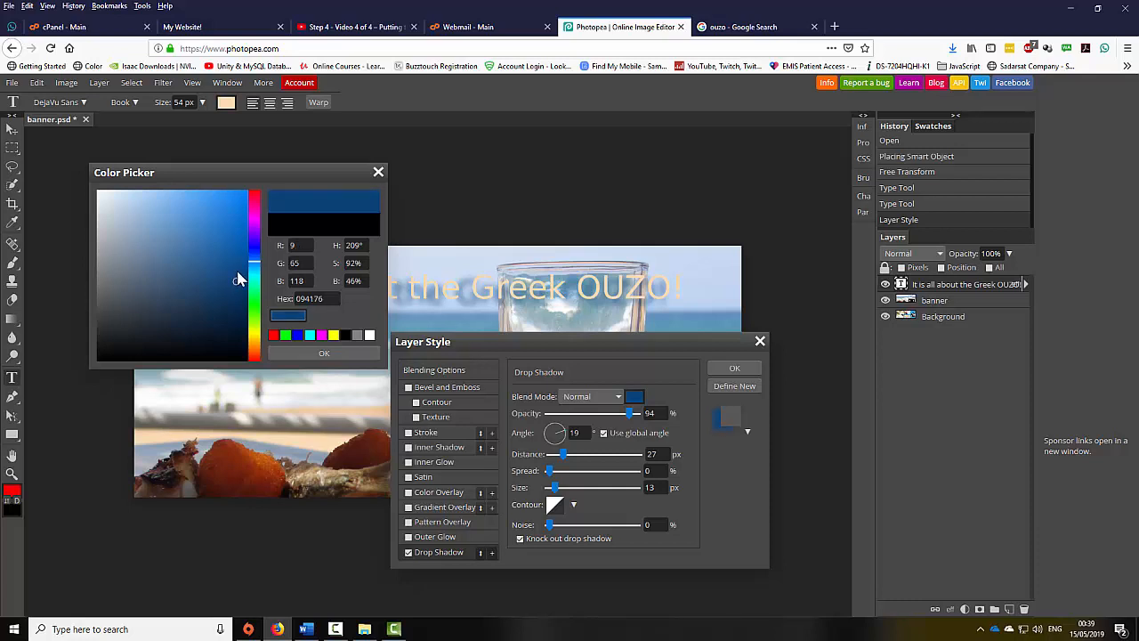
{"action": "left_click", "coordinate": [354, 350]}
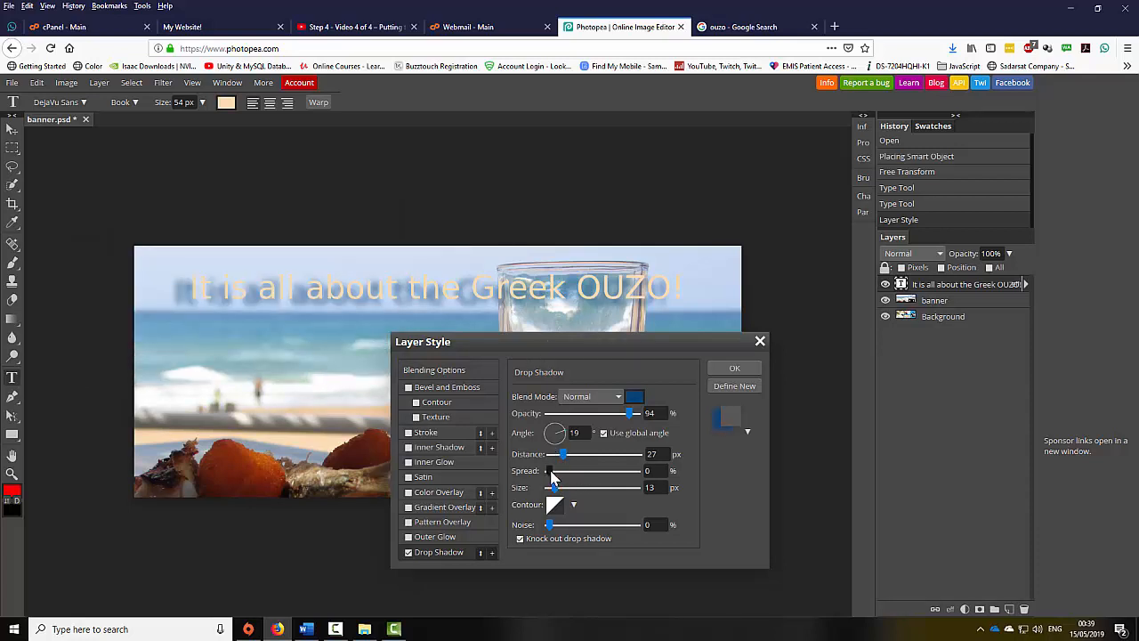
{"action": "left_click_drag", "start_coordinate": [552, 475], "coordinate": [571, 493]}
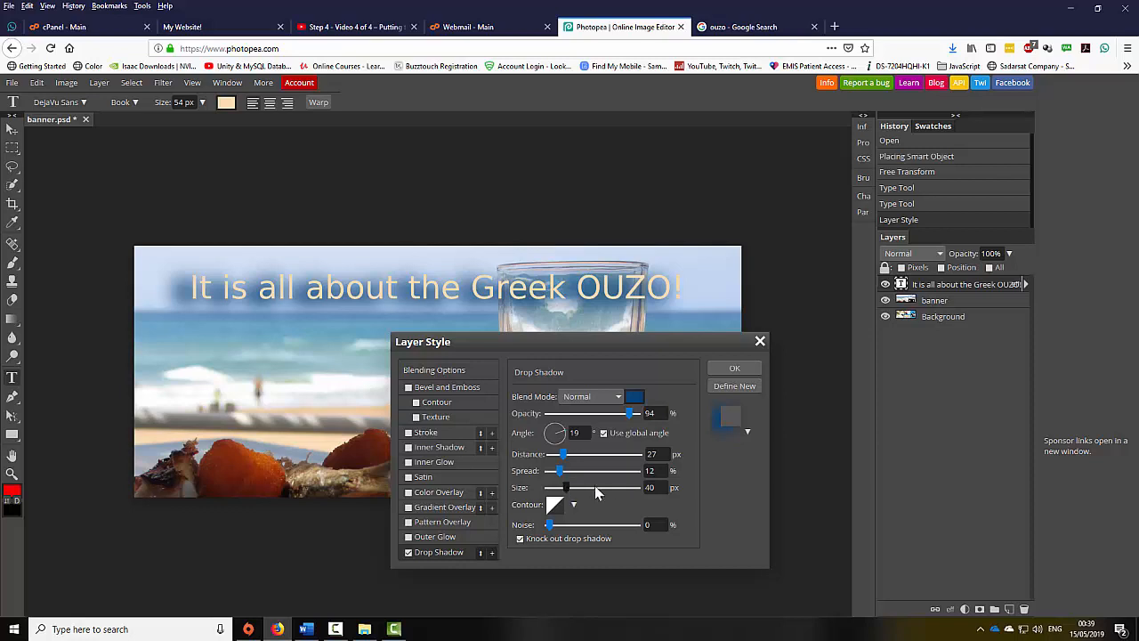
{"action": "left_click_drag", "start_coordinate": [549, 526], "coordinate": [576, 527]}
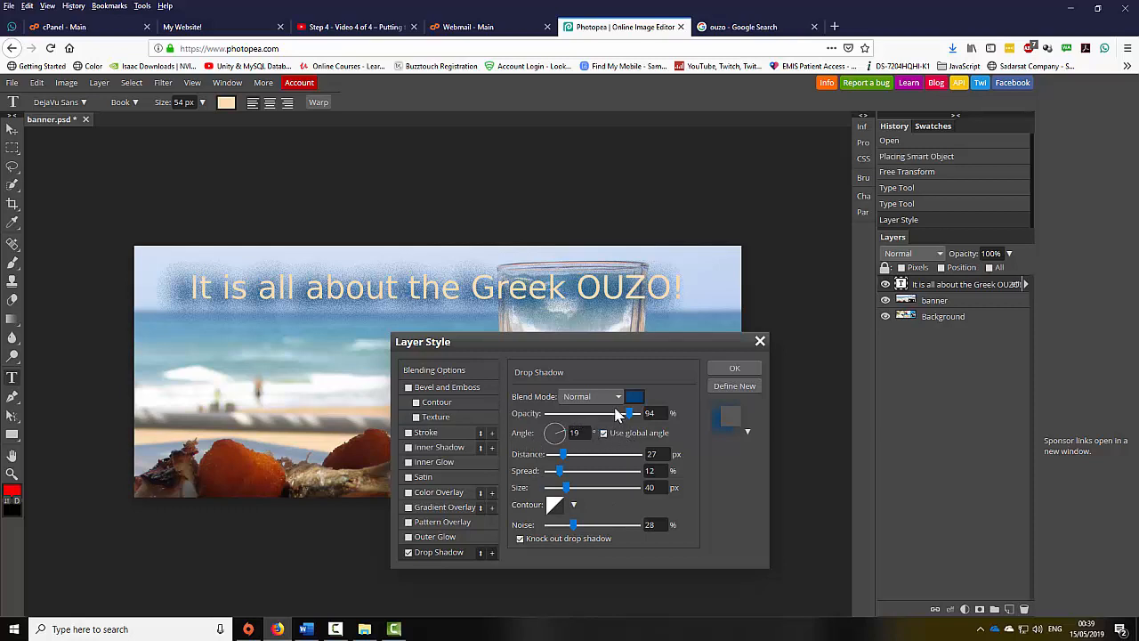
- Apply Bevel and Emboss to the slogan text with 170% depth, 9 px size and 5 px soften
{"action": "left_click", "coordinate": [414, 390]}
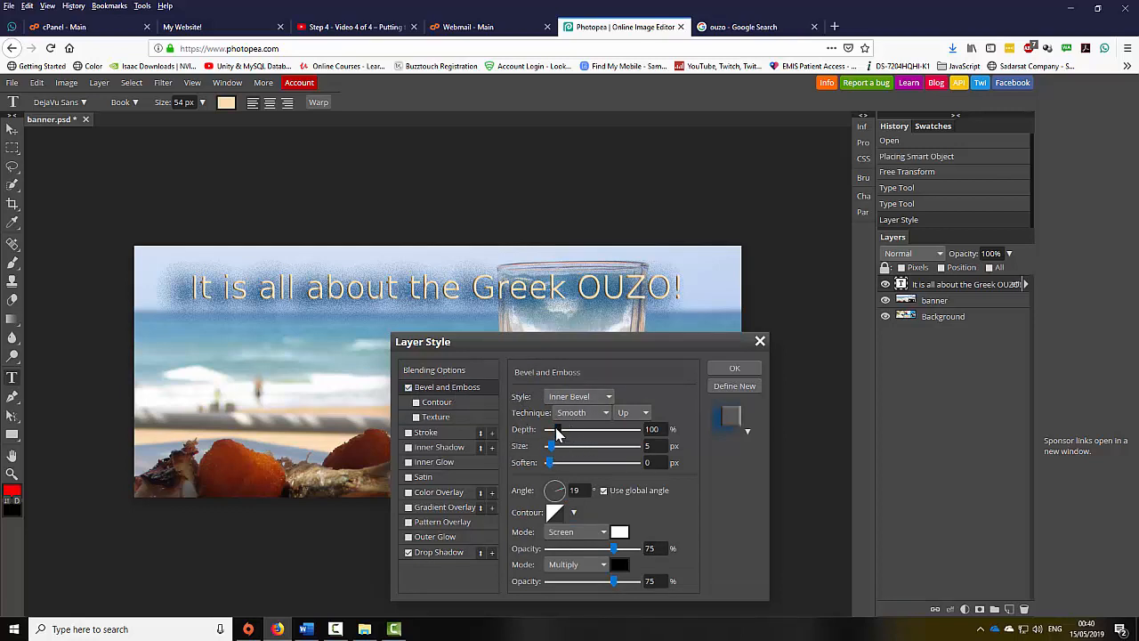
{"action": "mouse_move", "coordinate": [558, 429]}
{"action": "left_mouse_down"}
{"action": "mouse_move", "coordinate": [580, 433]}
{"action": "mouse_move", "coordinate": [554, 448]}
{"action": "left_mouse_up"}
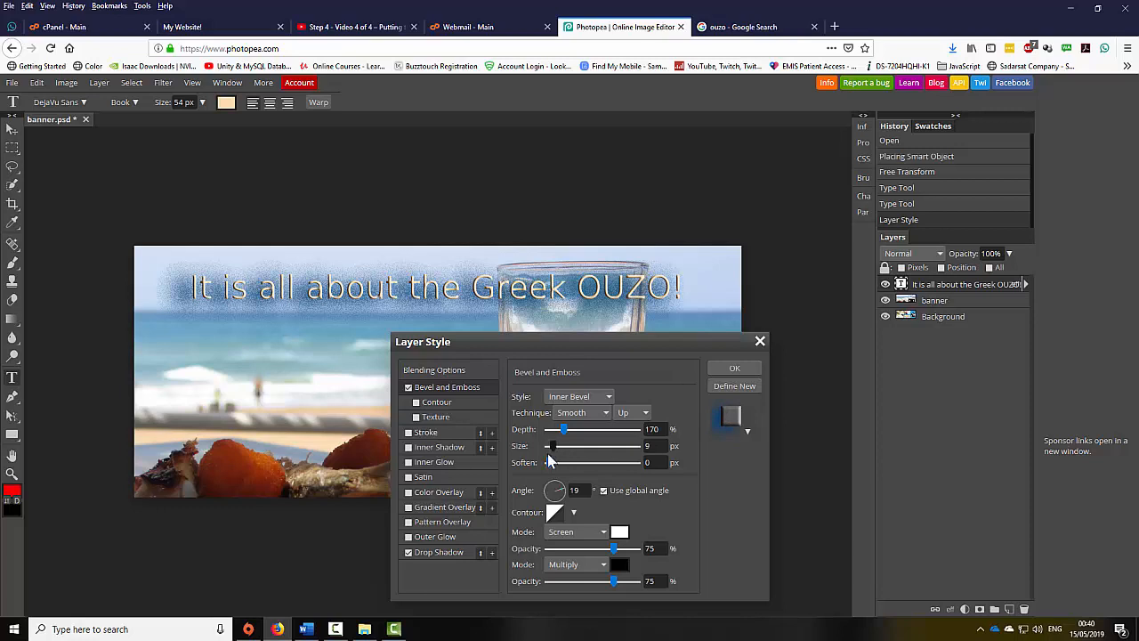
{"action": "left_click_drag", "start_coordinate": [557, 467], "coordinate": [573, 466]}
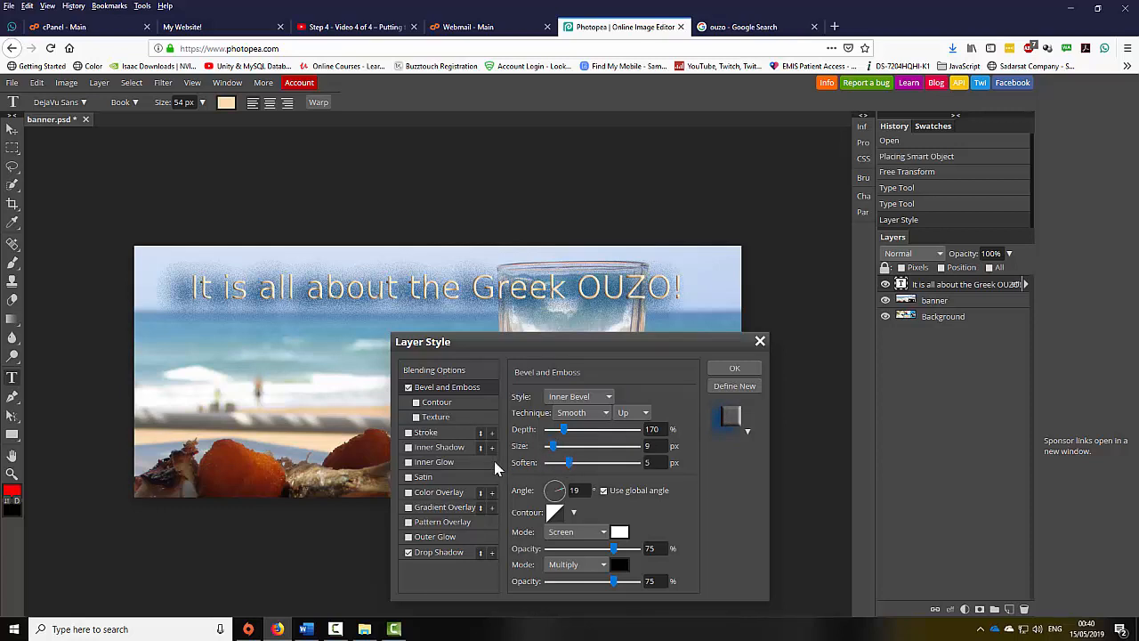
- Add an outside Stroke effect to the slogan text and try dark blue (#054b7e) as its colour
{"action": "left_click", "coordinate": [416, 435]}
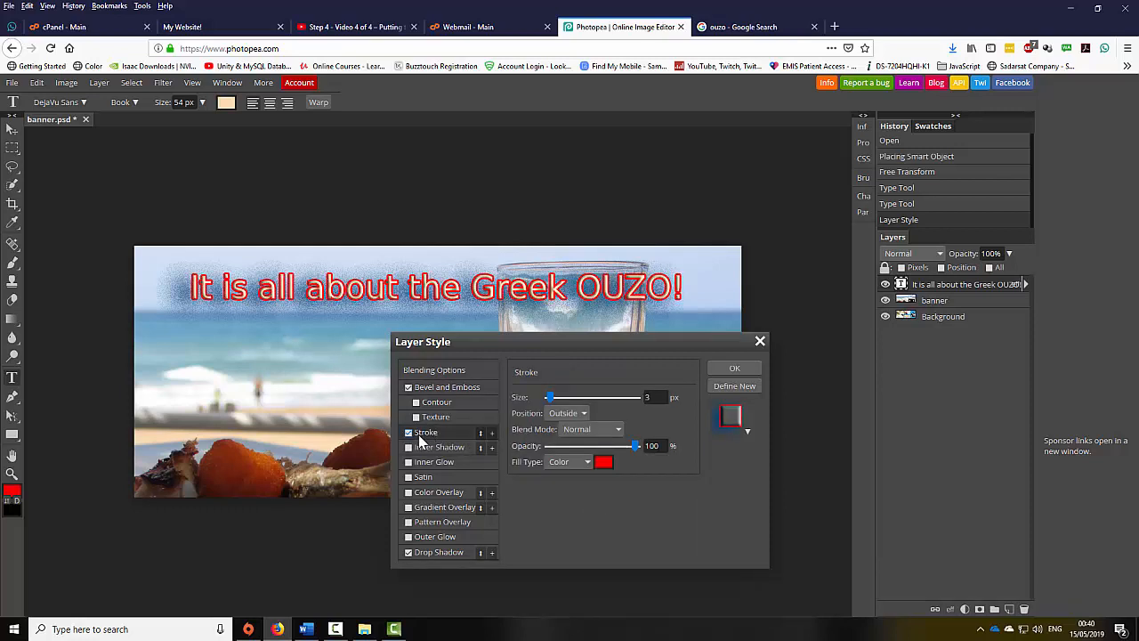
{"action": "left_click", "coordinate": [602, 462]}
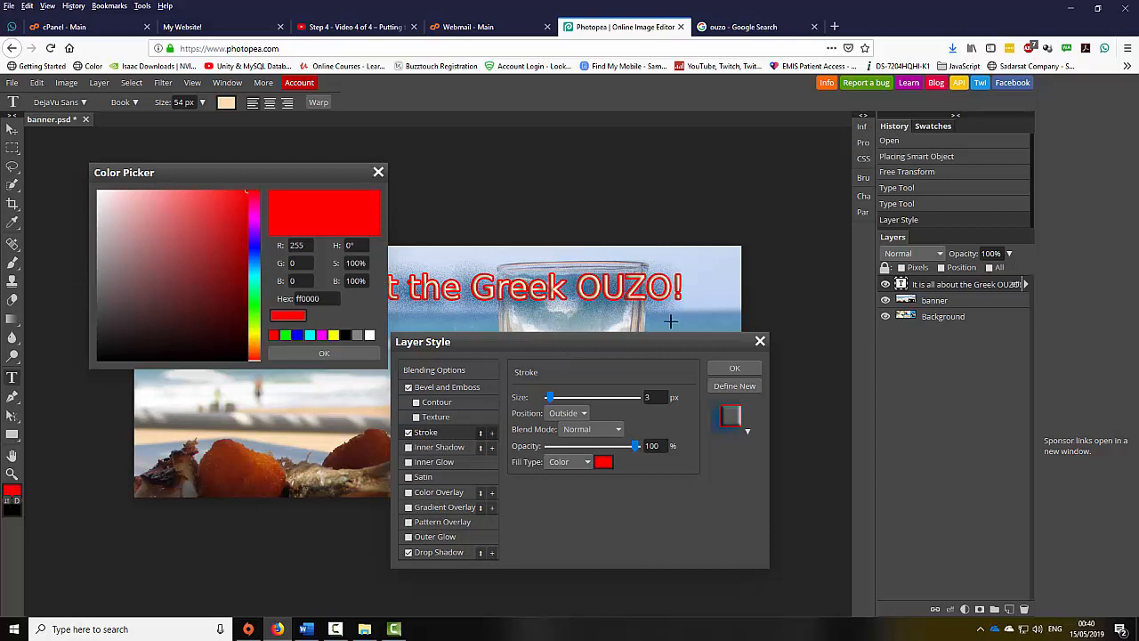
{"action": "left_click", "coordinate": [703, 318]}
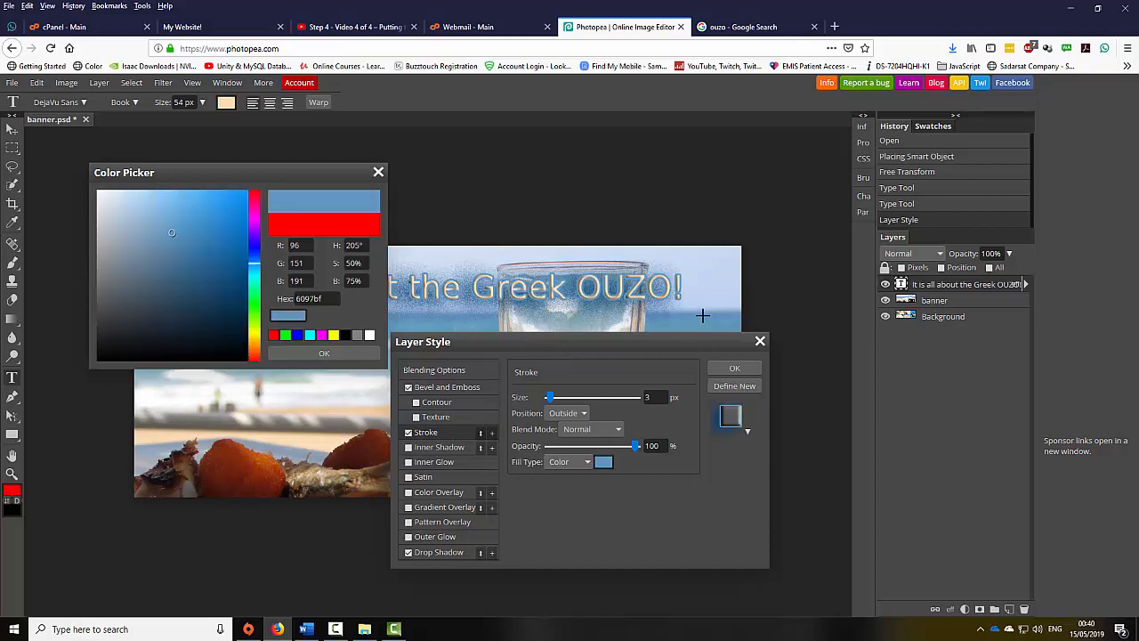
{"action": "left_click", "coordinate": [230, 242]}
{"action": "left_click", "coordinate": [241, 266]}
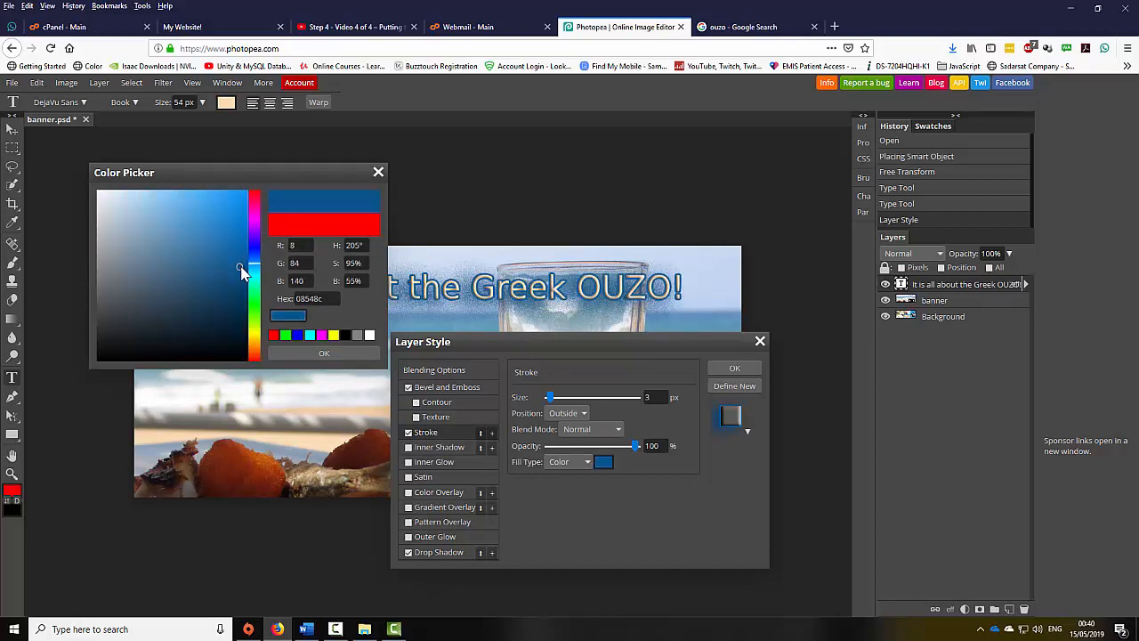
{"action": "left_click", "coordinate": [240, 276]}
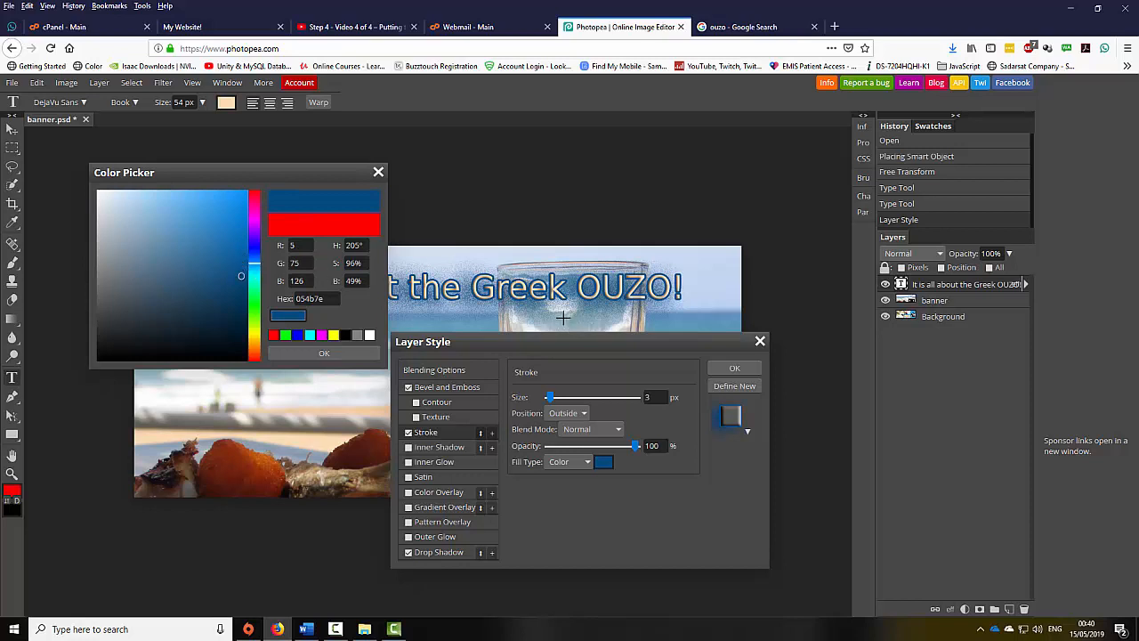
- Colour the slogan's stroke with the pale sand tone (#fadeb8) sampled from the beach
{"action": "left_click", "coordinate": [538, 290]}
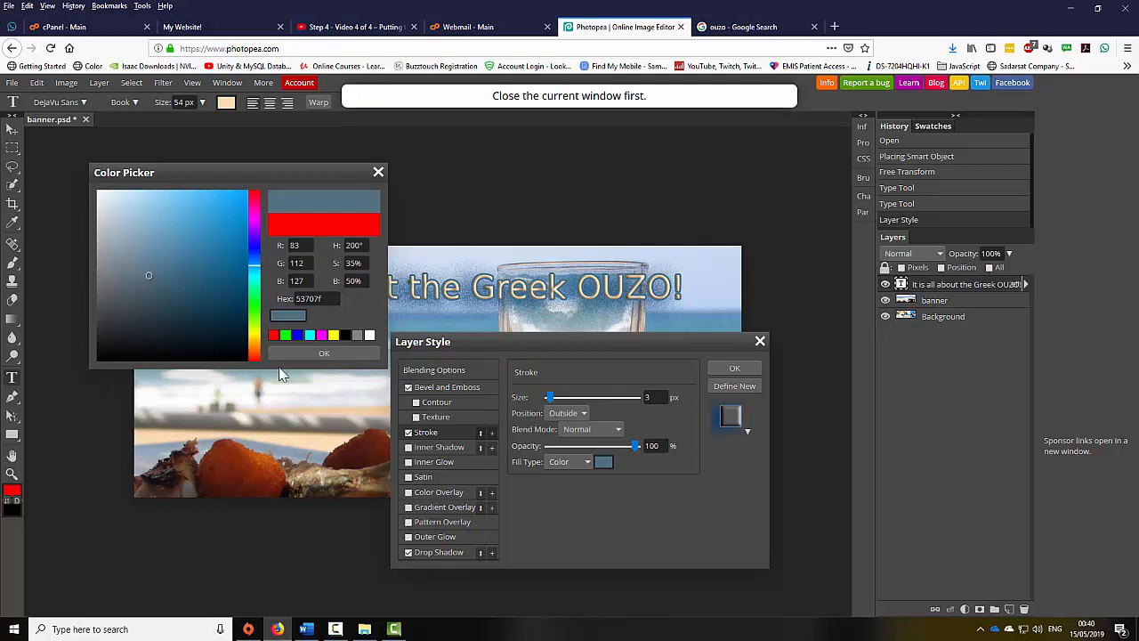
{"action": "left_click", "coordinate": [316, 441]}
{"action": "left_click", "coordinate": [317, 445]}
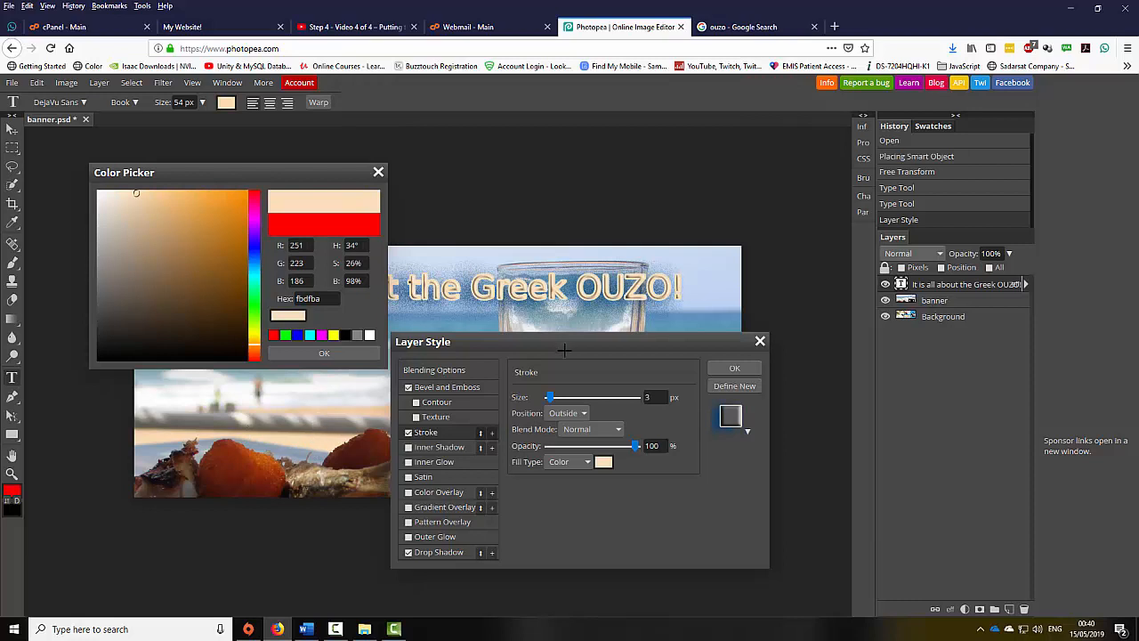
{"action": "left_click", "coordinate": [102, 249]}
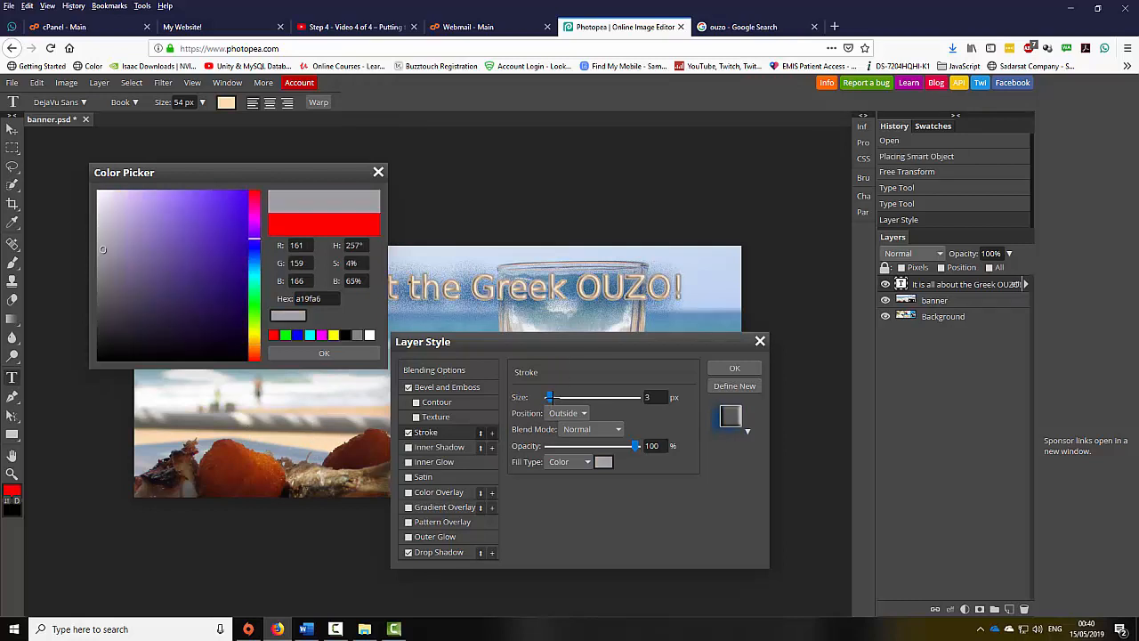
{"action": "left_click", "coordinate": [316, 439]}
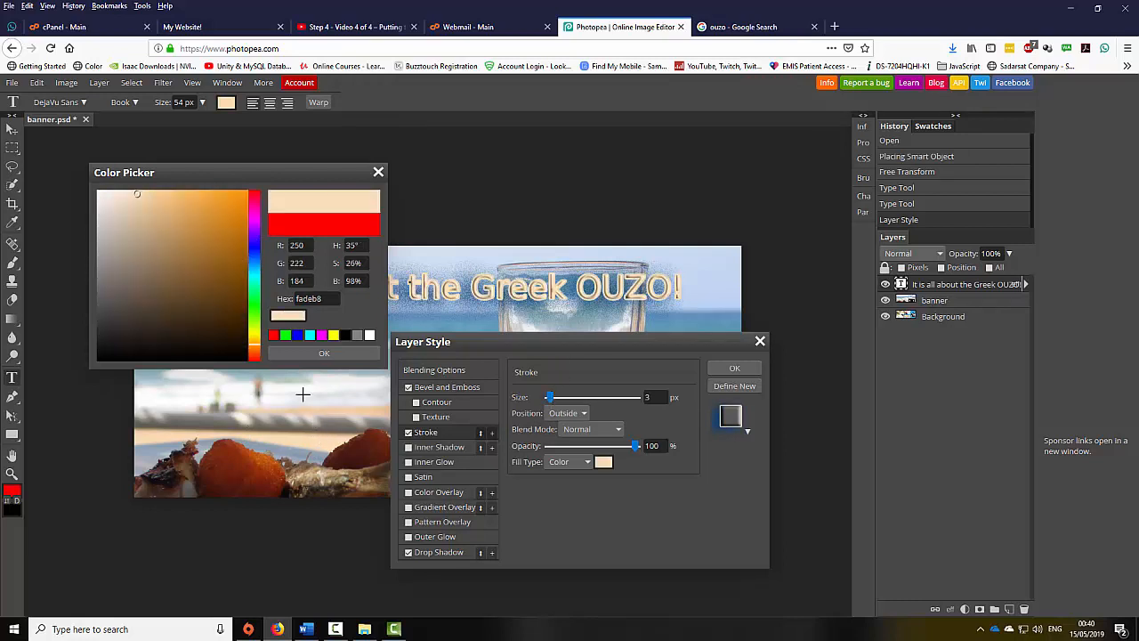
{"action": "left_click", "coordinate": [302, 355]}
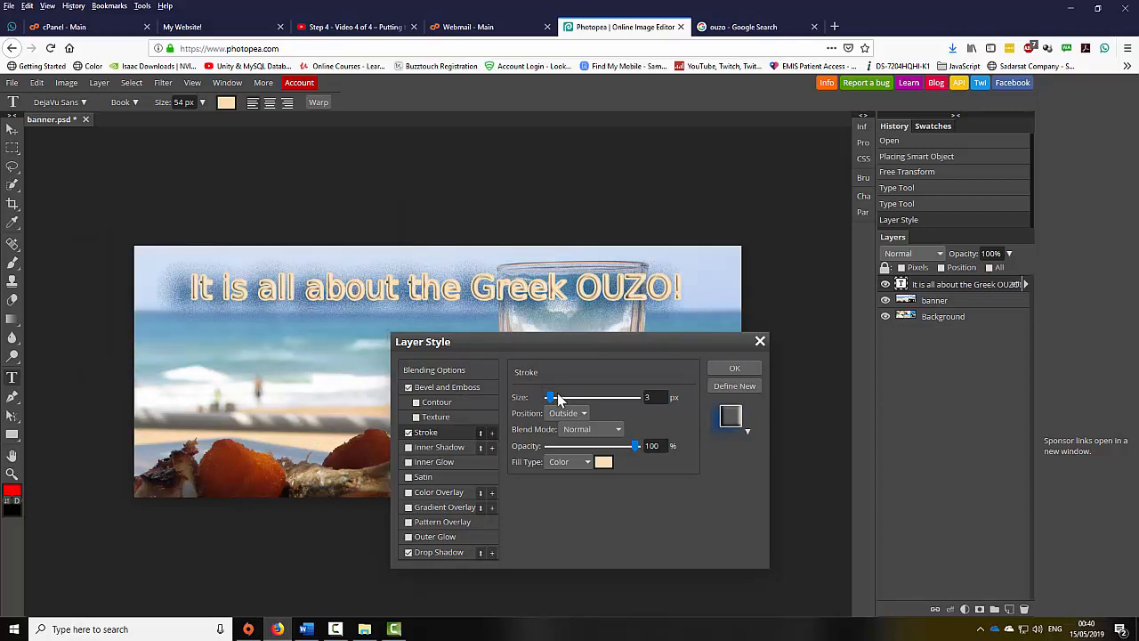
- Reduce the slogan's stroke to 1 px, darken its colour to a tan shade and apply the layer style
{"action": "left_click_drag", "start_coordinate": [558, 395], "coordinate": [548, 399]}
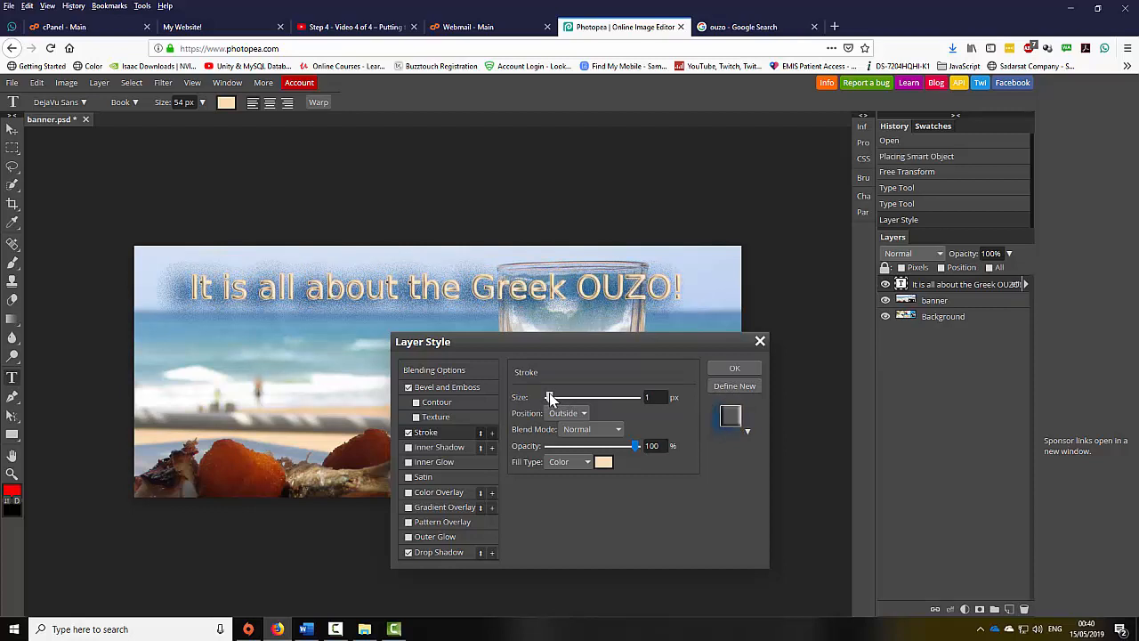
{"action": "left_click", "coordinate": [603, 464]}
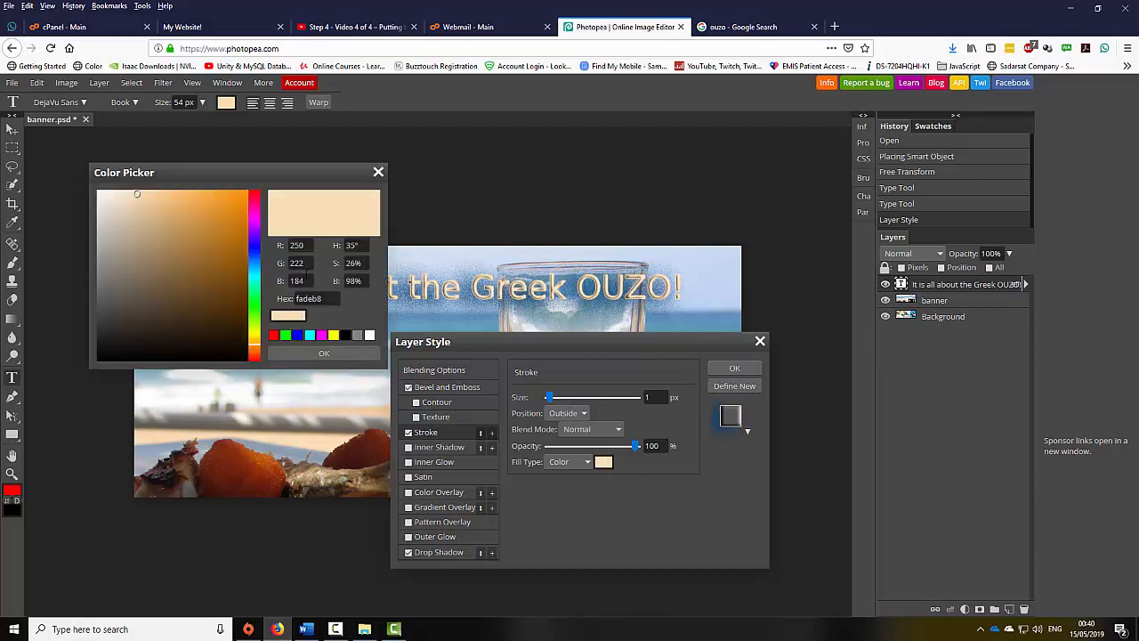
{"action": "left_click_drag", "start_coordinate": [151, 208], "coordinate": [161, 247]}
{"action": "left_click", "coordinate": [319, 354]}
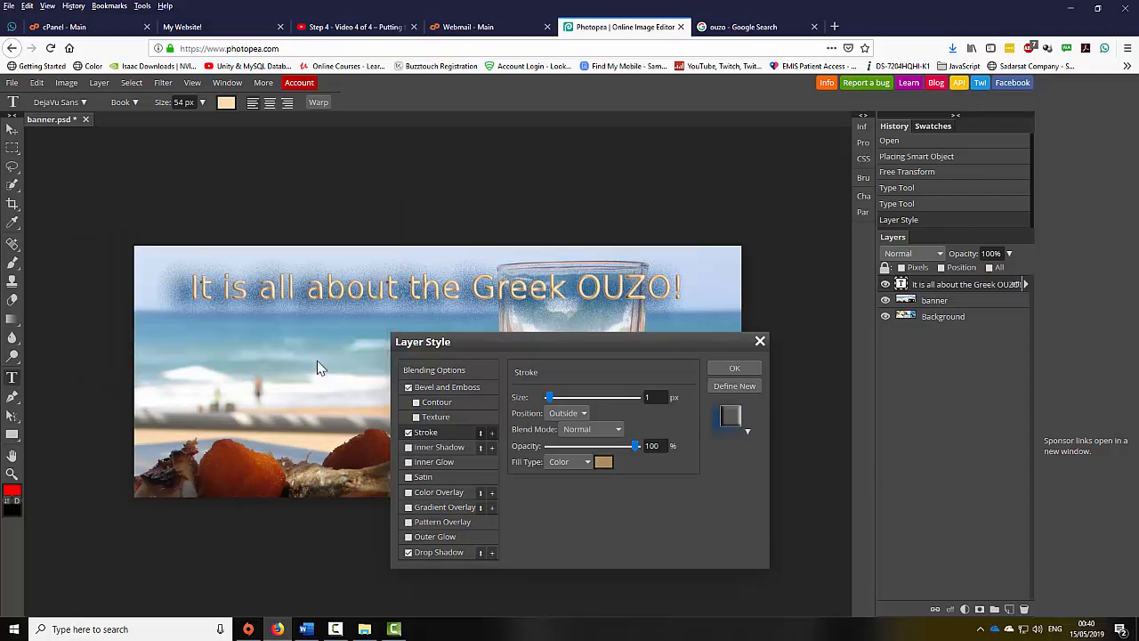
{"action": "left_click", "coordinate": [733, 369]}
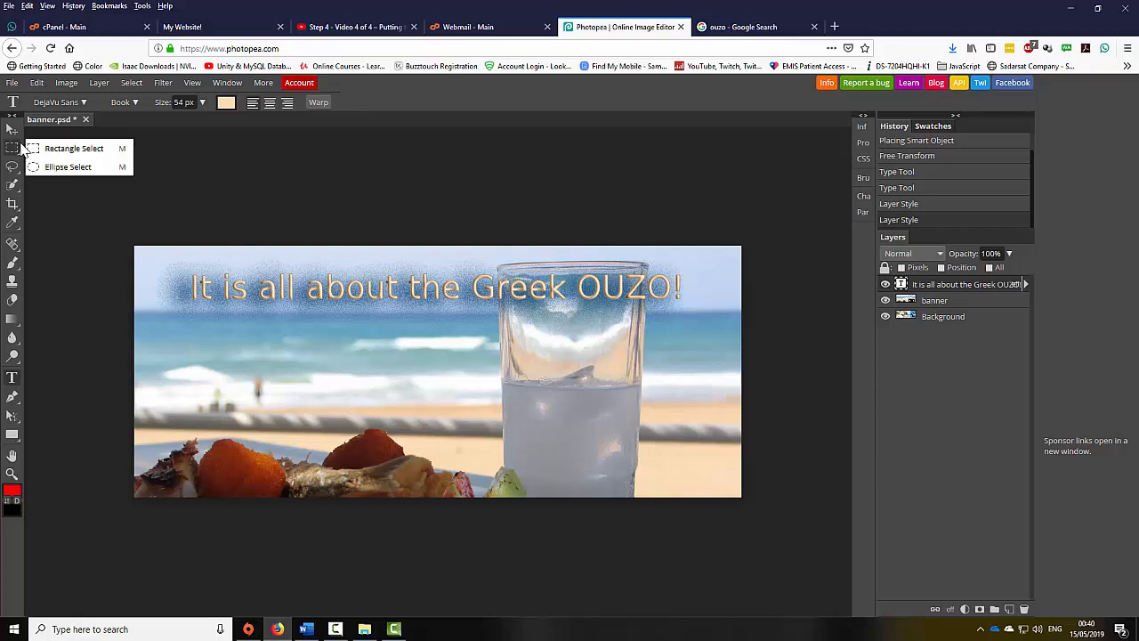
- Move the slogan text down over the sea and back up over the sky near the banner's upper edge
{"action": "left_click", "coordinate": [12, 129]}
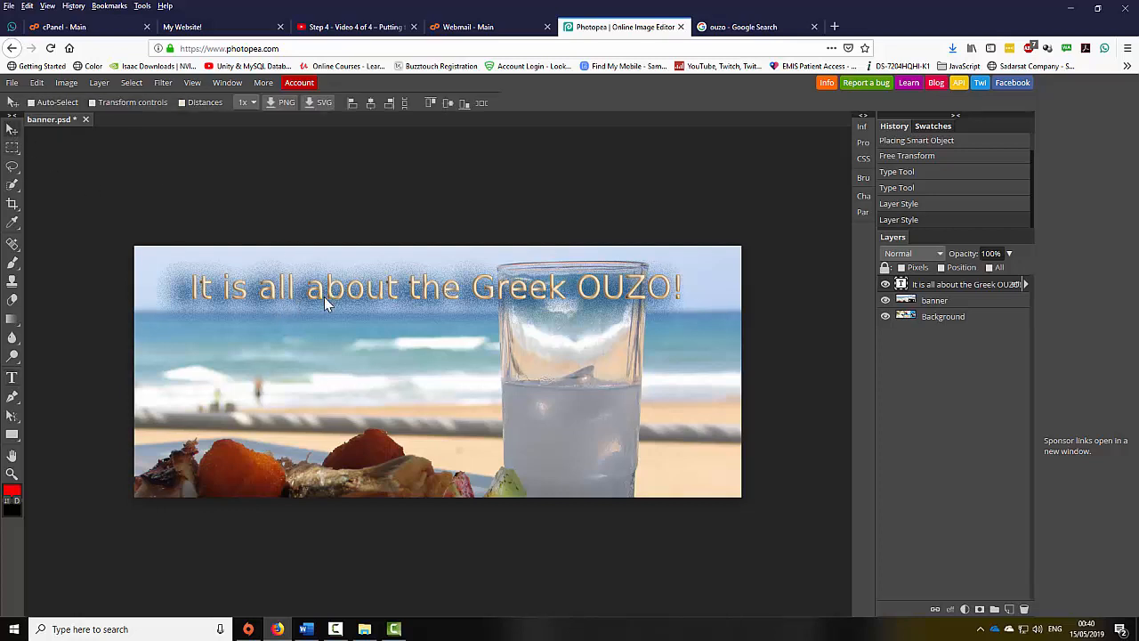
{"action": "left_click_drag", "start_coordinate": [324, 302], "coordinate": [333, 356]}
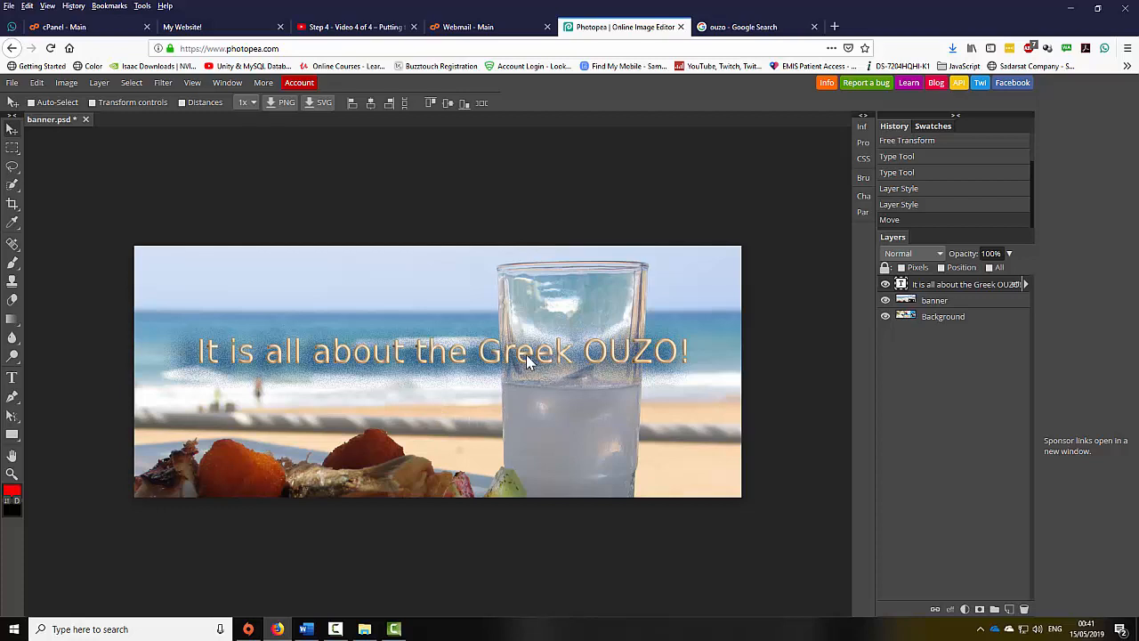
{"action": "left_click_drag", "start_coordinate": [526, 354], "coordinate": [514, 295]}
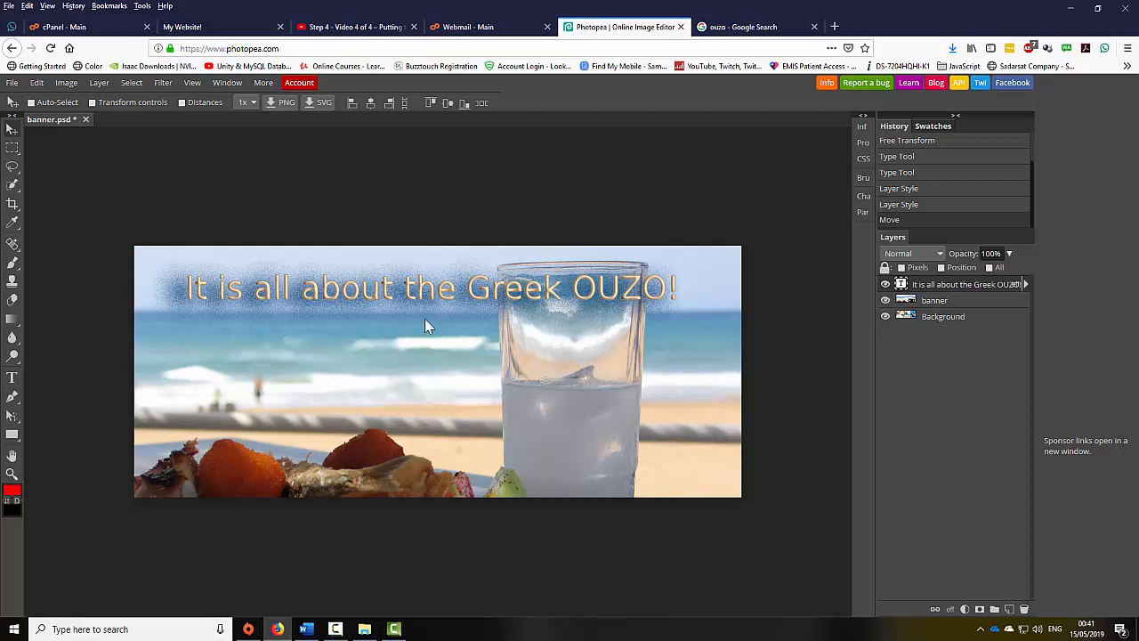
- Draw a custom shape of a telephone handset in a rounded square at the banner's lower left
{"action": "left_click", "coordinate": [12, 434]}
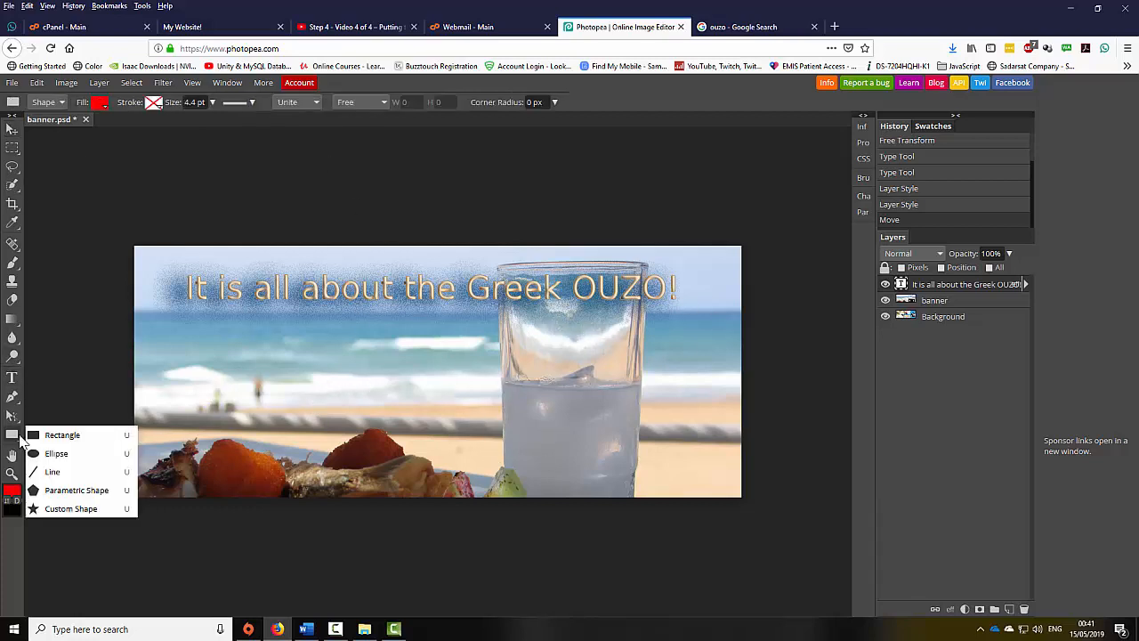
{"action": "left_click", "coordinate": [80, 509]}
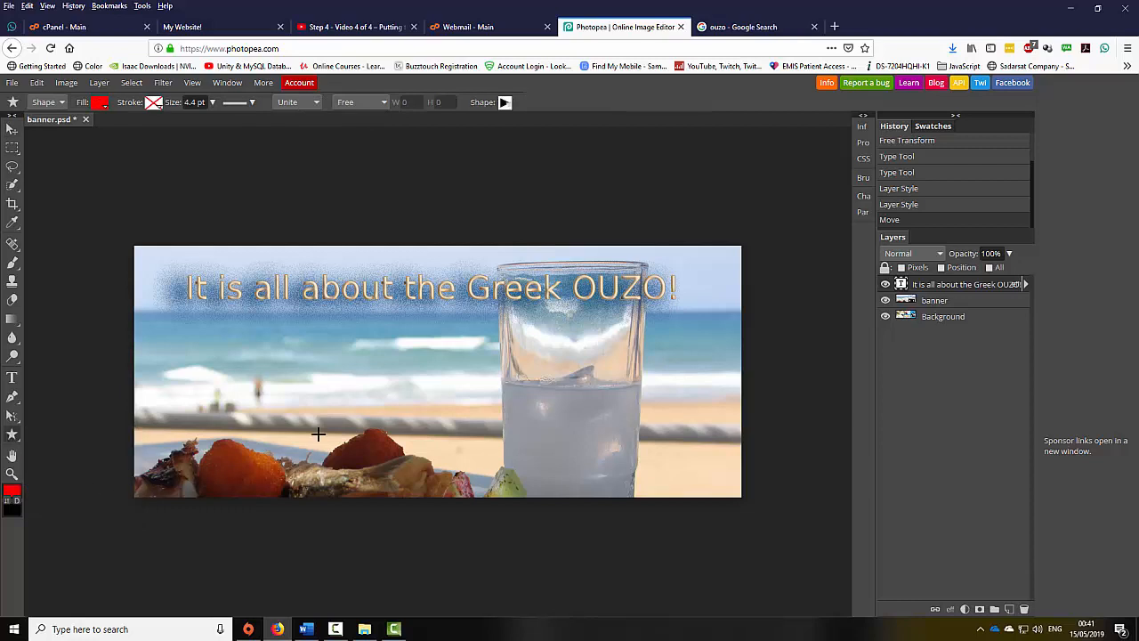
{"action": "left_click", "coordinate": [505, 104]}
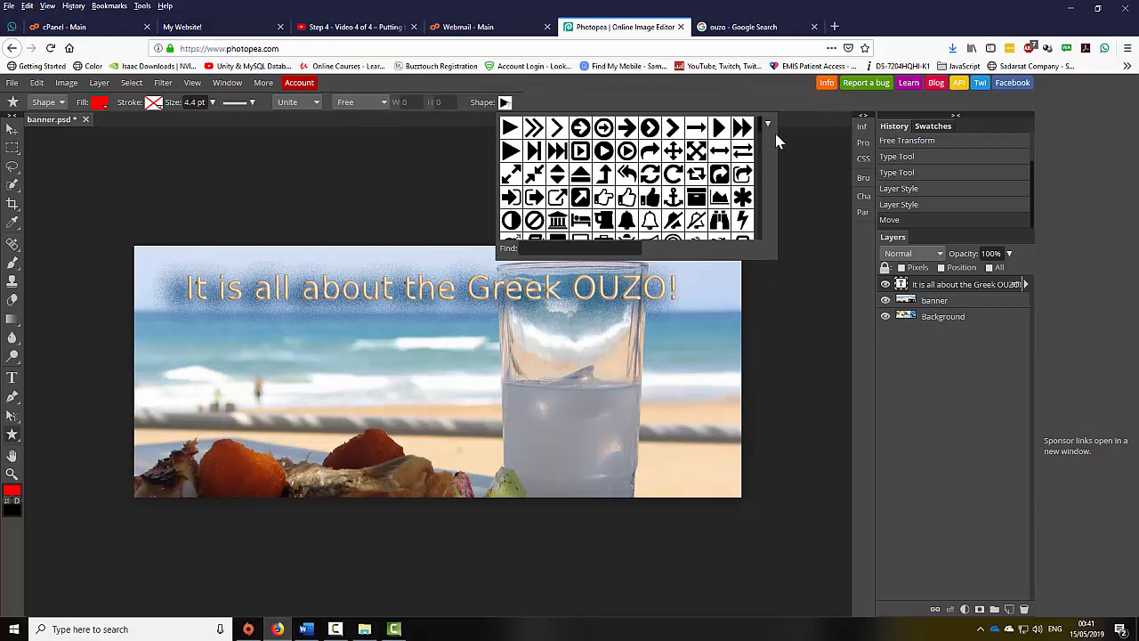
{"action": "scroll", "coordinate": [722, 192], "scroll_direction": "down", "scroll_amount": 5}
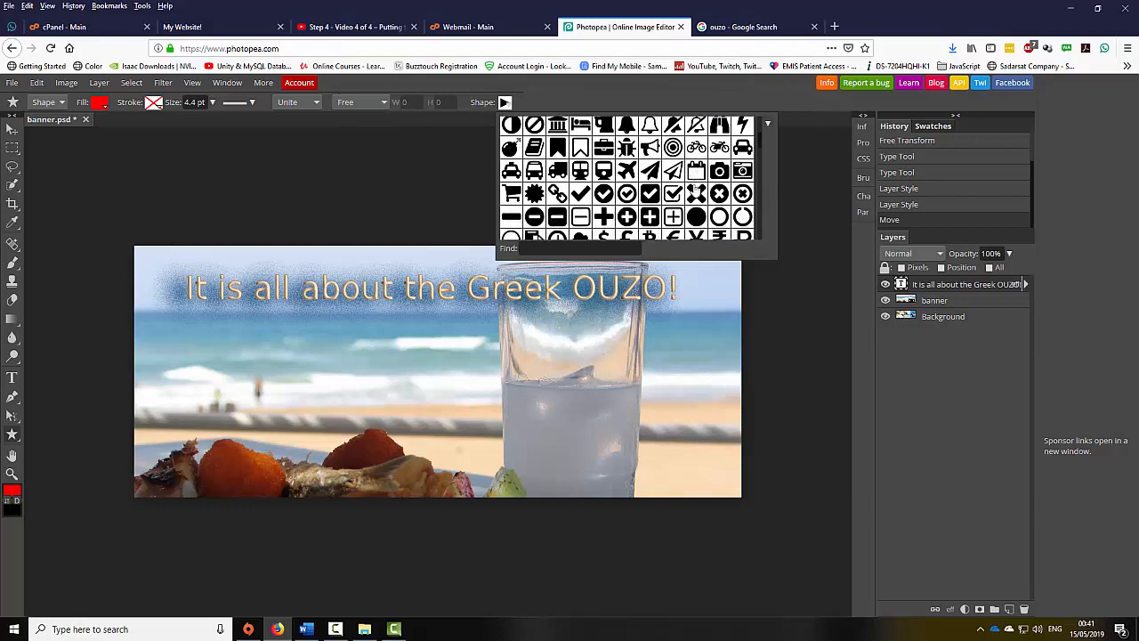
{"action": "scroll", "coordinate": [693, 190], "scroll_direction": "down", "scroll_amount": 6}
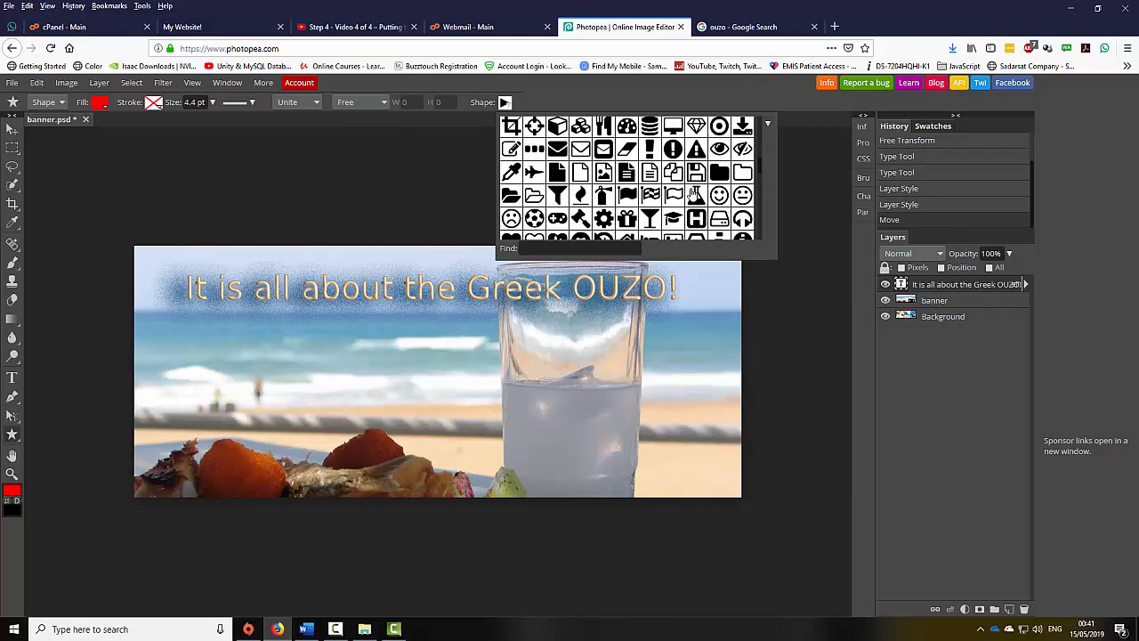
{"action": "scroll", "coordinate": [693, 193], "scroll_direction": "up", "scroll_amount": 1}
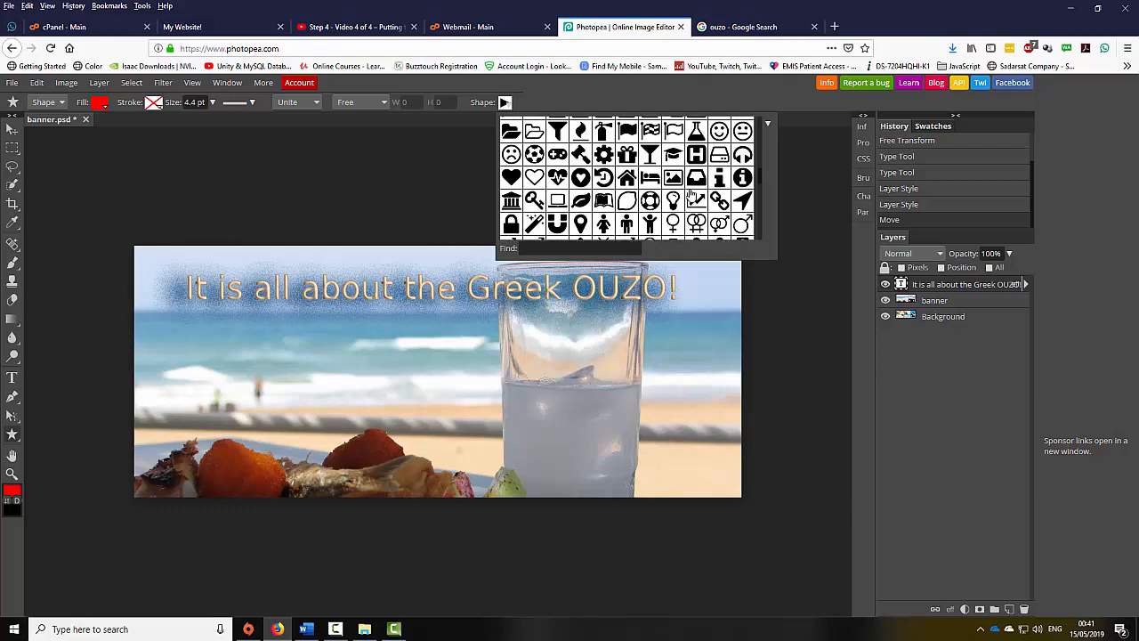
{"action": "scroll", "coordinate": [689, 193], "scroll_direction": "down", "scroll_amount": 6}
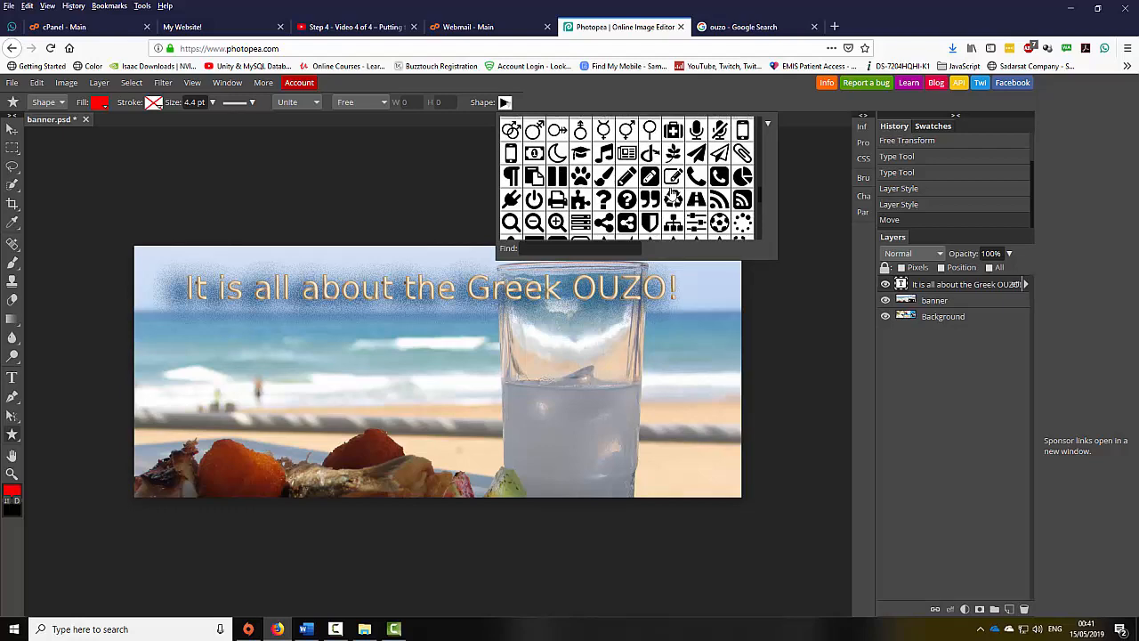
{"action": "scroll", "coordinate": [671, 192], "scroll_direction": "down", "scroll_amount": 6}
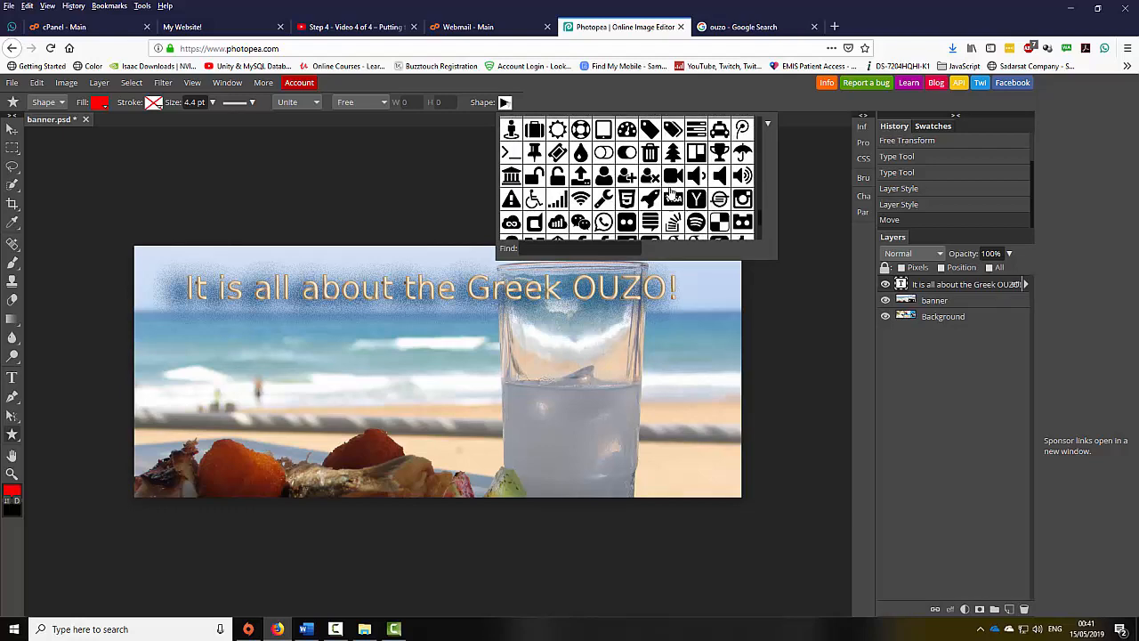
{"action": "scroll", "coordinate": [672, 192], "scroll_direction": "up", "scroll_amount": 5}
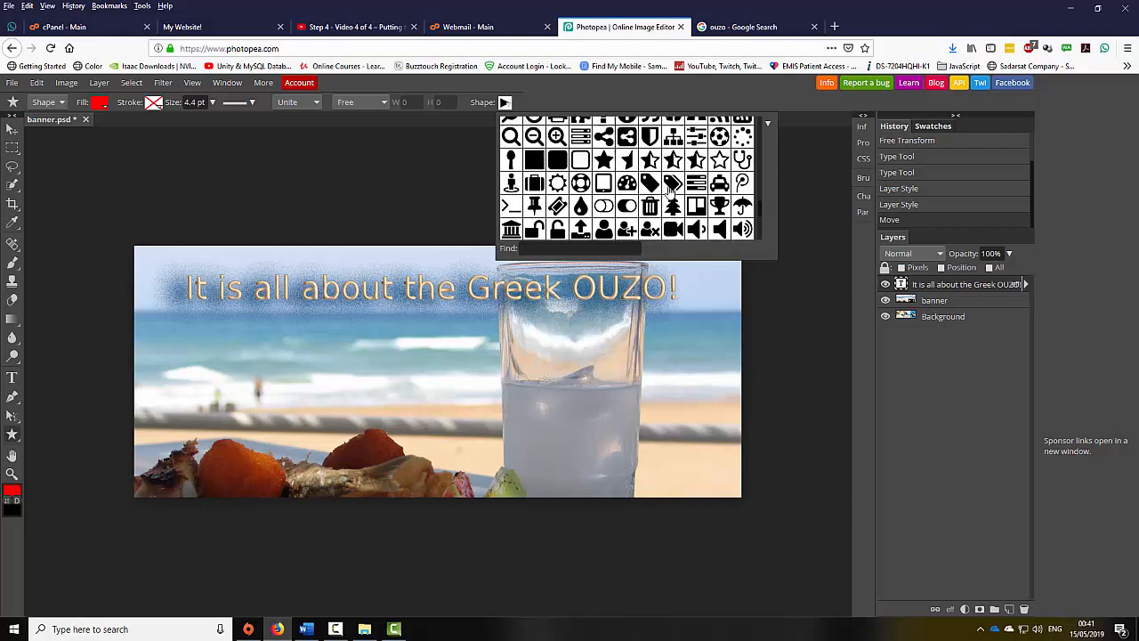
{"action": "scroll", "coordinate": [671, 190], "scroll_direction": "up", "scroll_amount": 4}
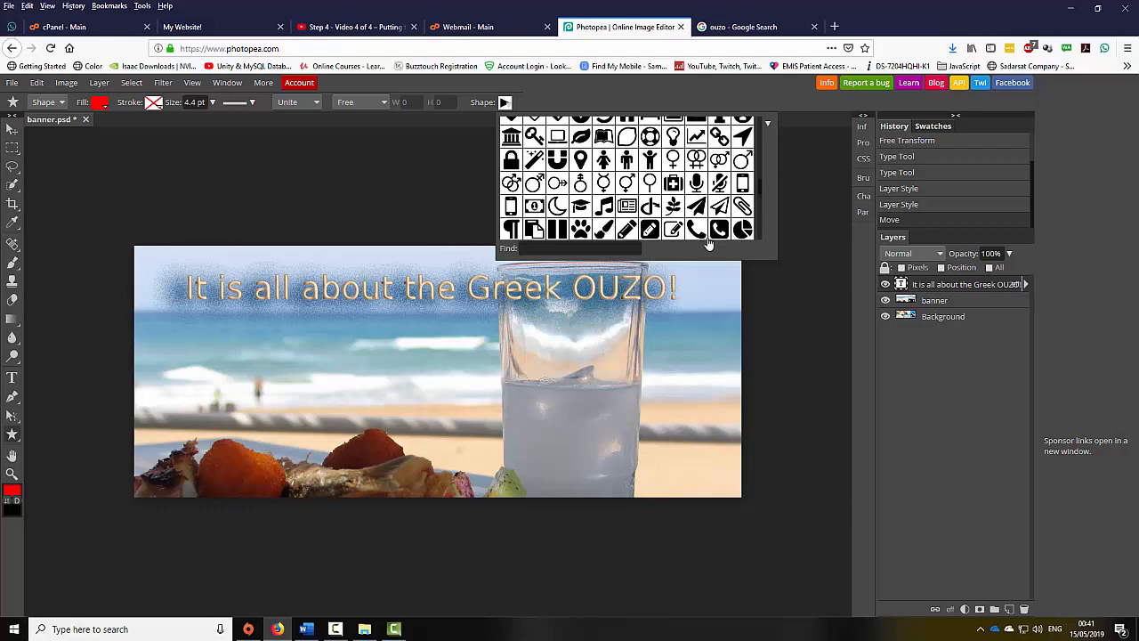
{"action": "left_click", "coordinate": [719, 231]}
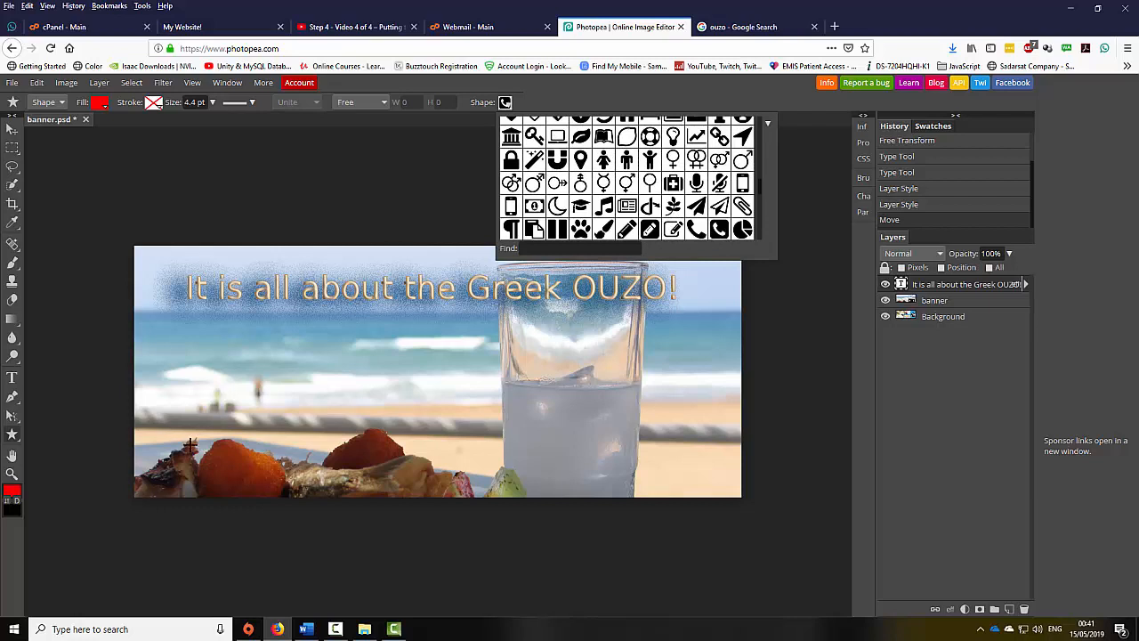
{"action": "left_click_drag", "start_coordinate": [159, 369], "coordinate": [268, 455]}
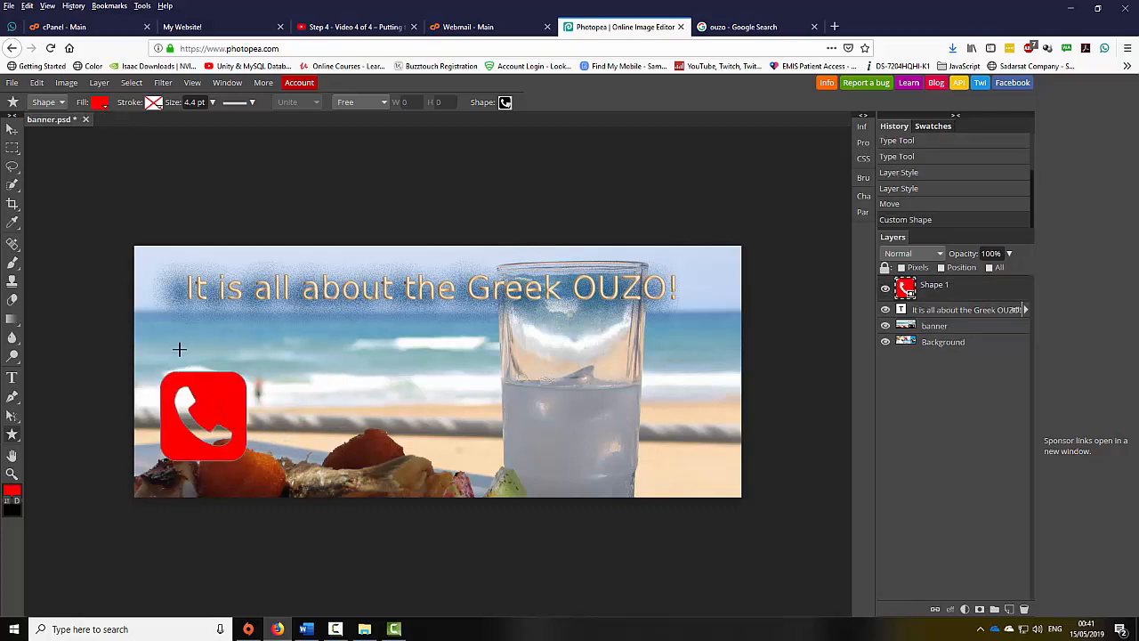
- Change the telephone shape's fill to the pale sand colour (#f6d4ad) sampled from the beach
{"action": "left_click", "coordinate": [98, 103]}
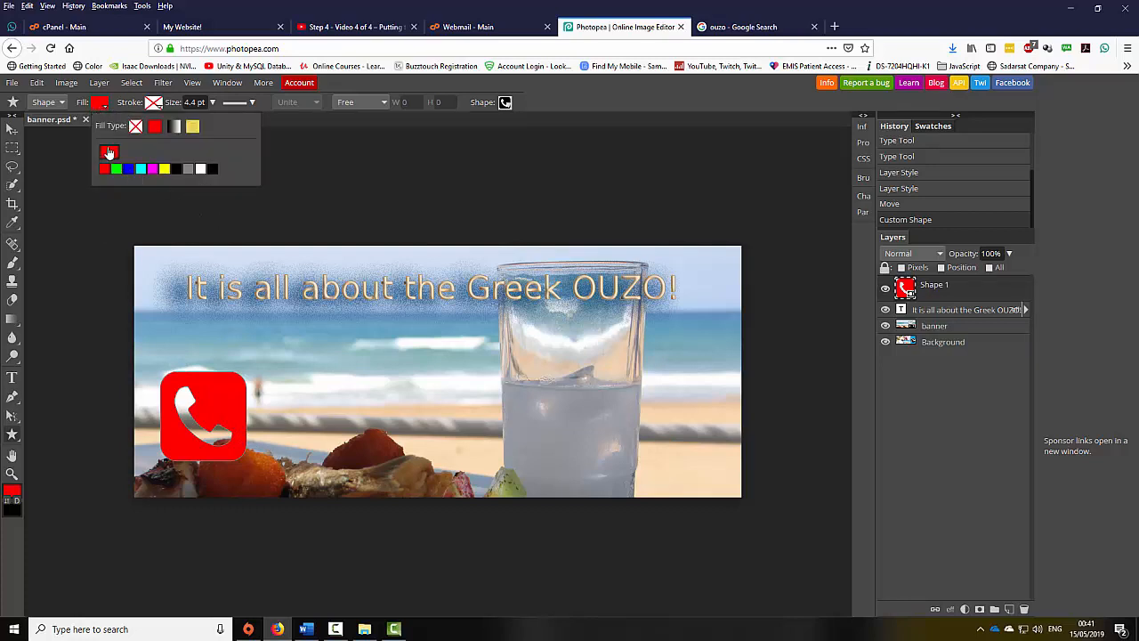
{"action": "left_click", "coordinate": [107, 152]}
{"action": "left_click", "coordinate": [453, 438]}
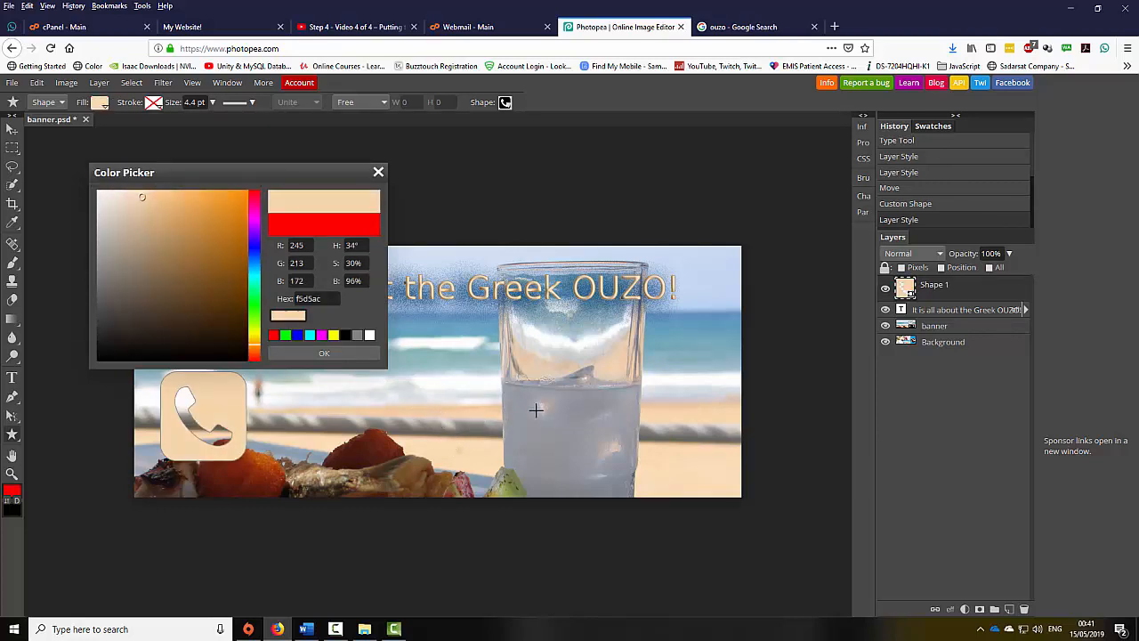
{"action": "left_click", "coordinate": [536, 409]}
{"action": "left_click", "coordinate": [434, 452]}
{"action": "left_click", "coordinate": [436, 471]}
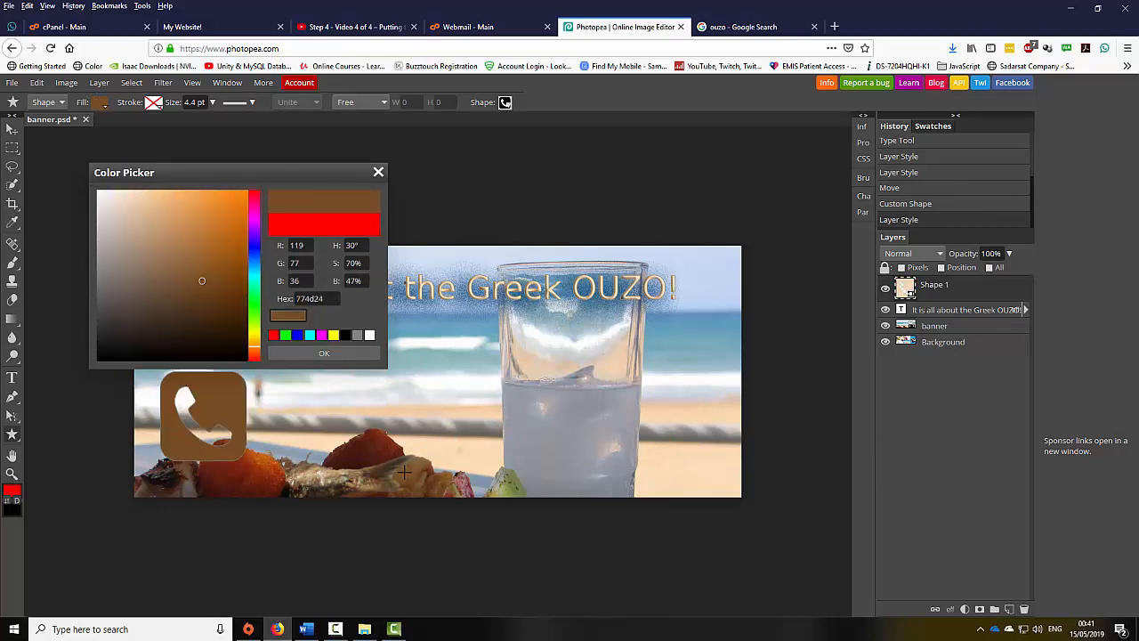
{"action": "left_click", "coordinate": [453, 450]}
{"action": "left_click", "coordinate": [446, 354]}
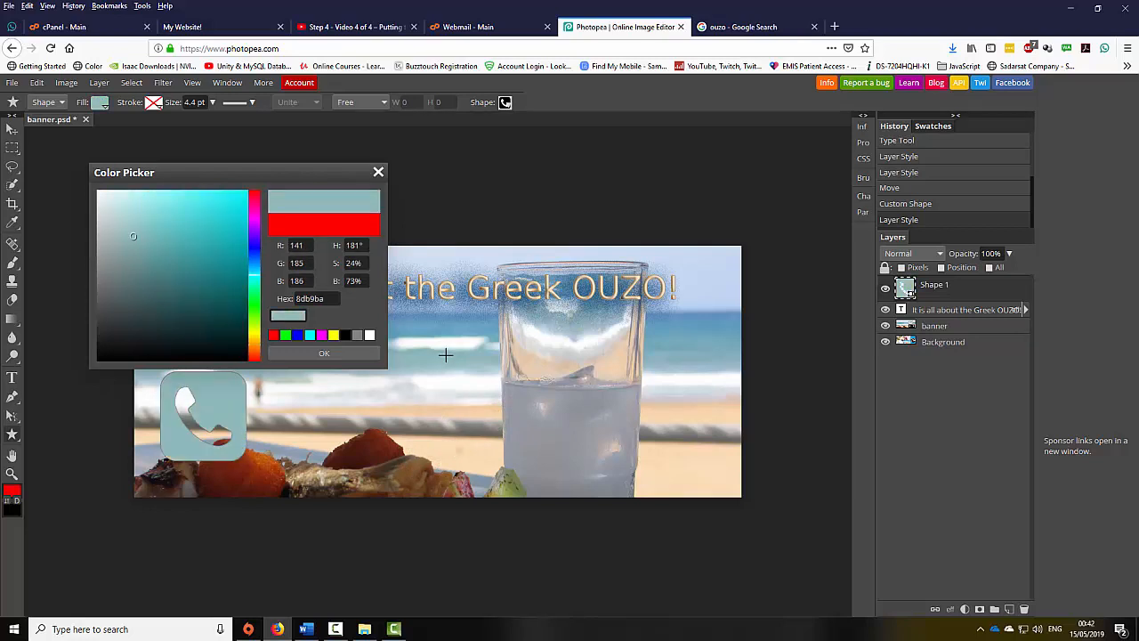
{"action": "left_click", "coordinate": [461, 413]}
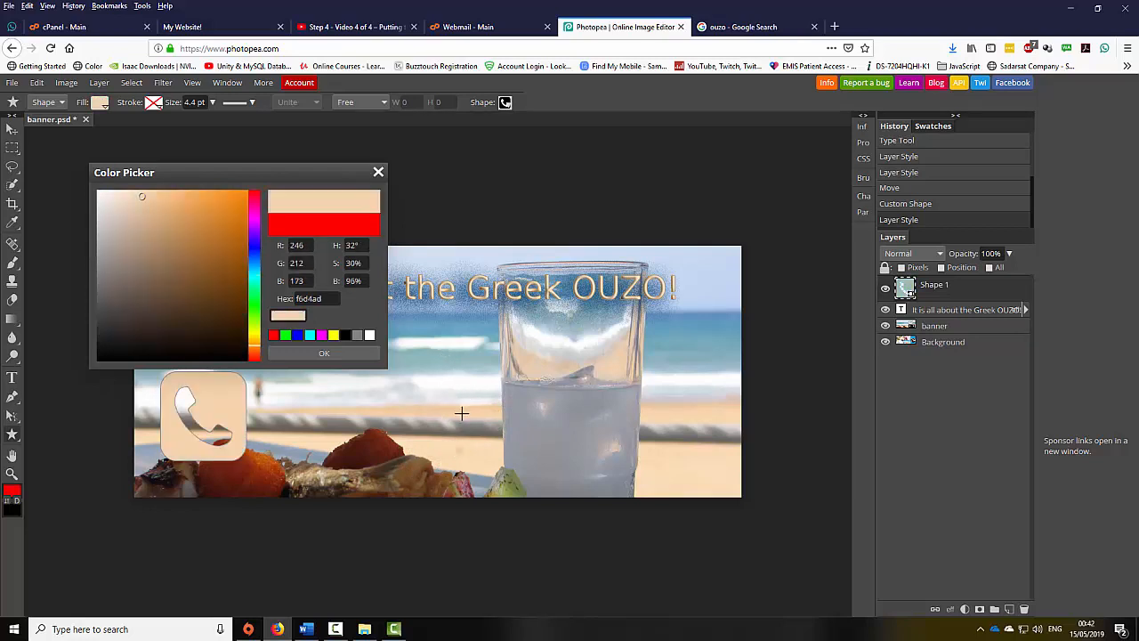
{"action": "left_click", "coordinate": [324, 353]}
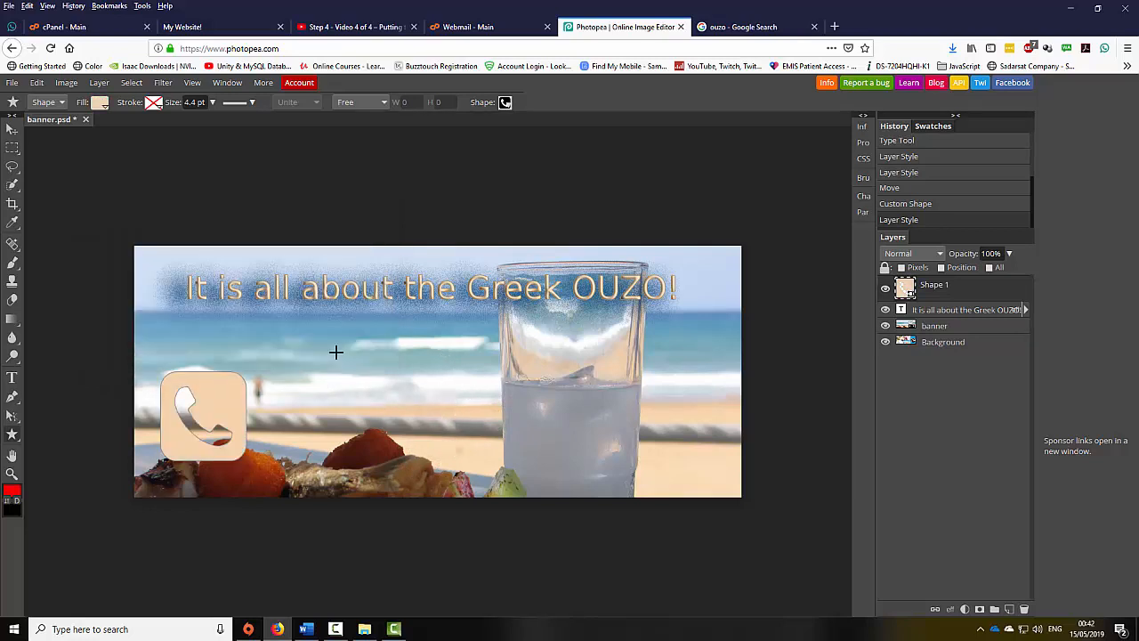
- Move the telephone icon up over the sea and scale it down to 52% with Free Transform
{"action": "left_click", "coordinate": [12, 129]}
{"action": "left_click_drag", "start_coordinate": [240, 415], "coordinate": [242, 371]}
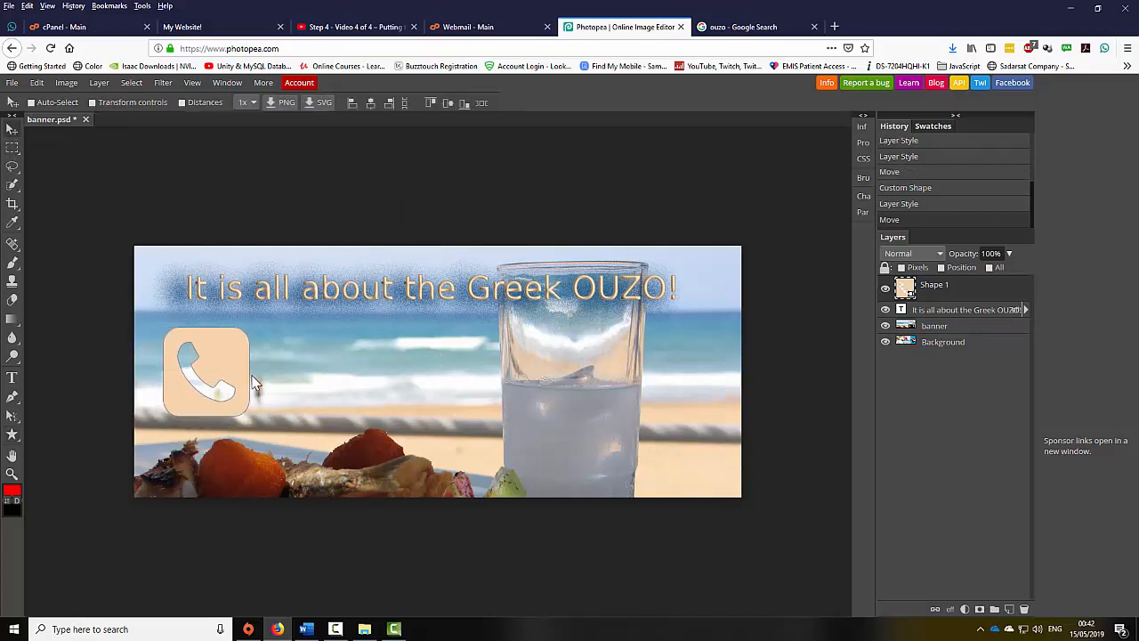
{"action": "left_click", "coordinate": [37, 82]}
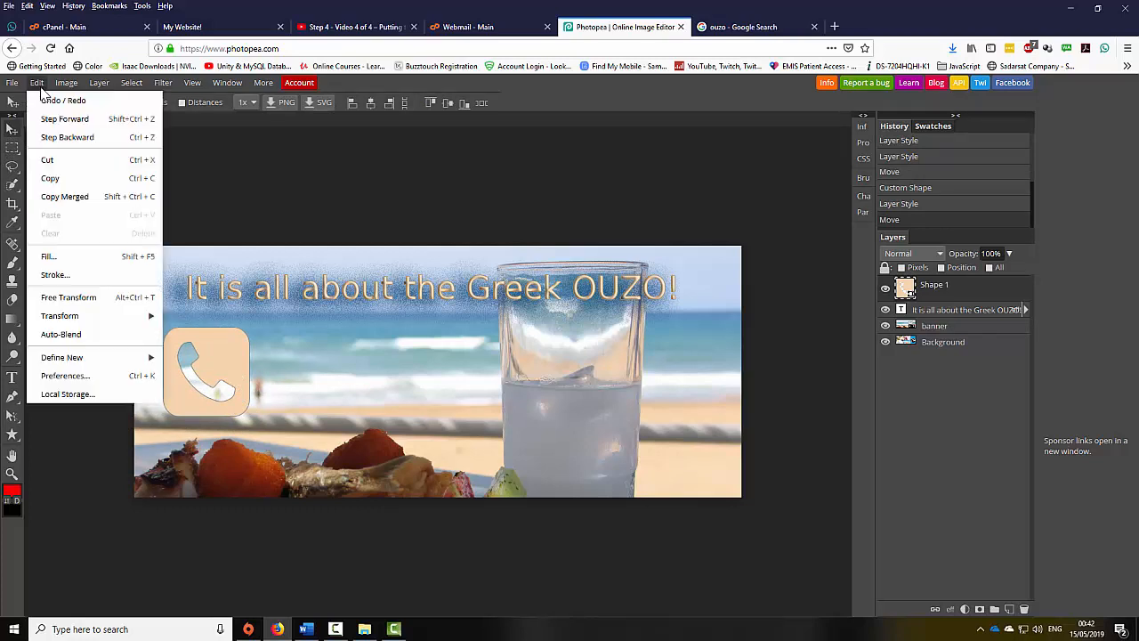
{"action": "mouse_move", "coordinate": [70, 319]}
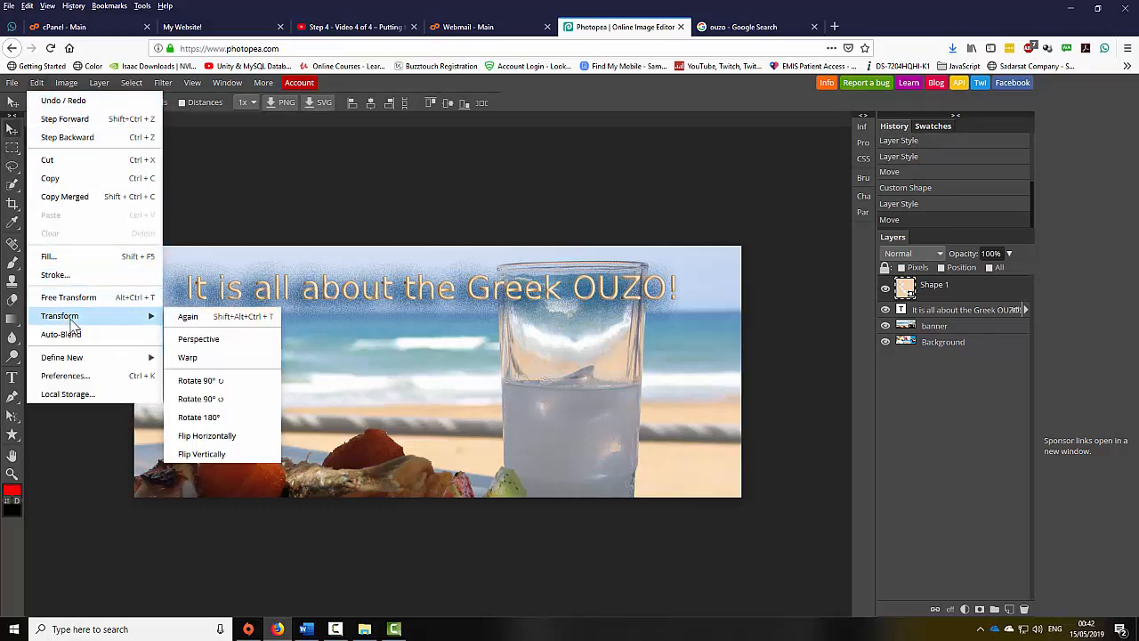
{"action": "left_click", "coordinate": [80, 297]}
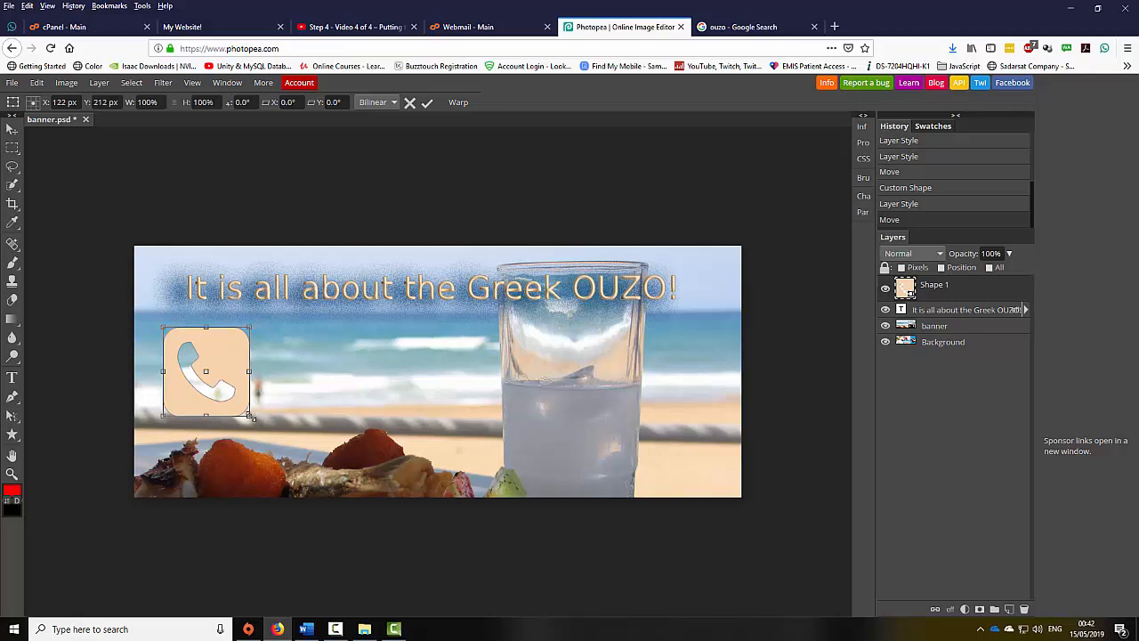
{"action": "left_click_drag", "start_coordinate": [252, 418], "coordinate": [185, 380]}
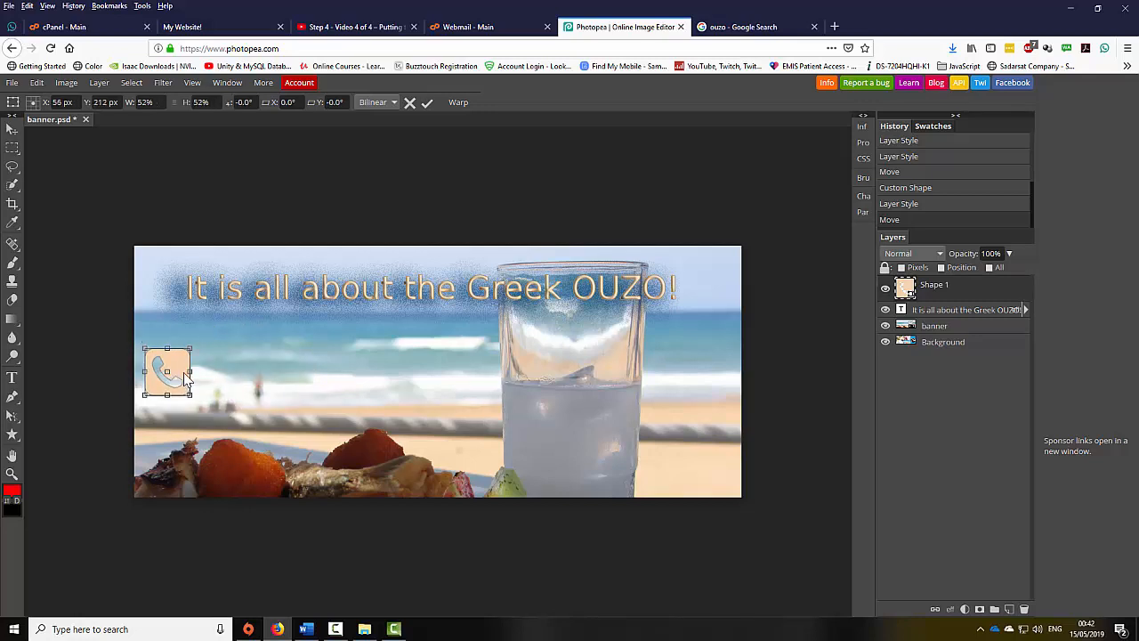
- Open the telephone shape's layer style and try a 3 px tan outside stroke
{"action": "left_click", "coordinate": [98, 83]}
{"action": "mouse_move", "coordinate": [128, 185]}
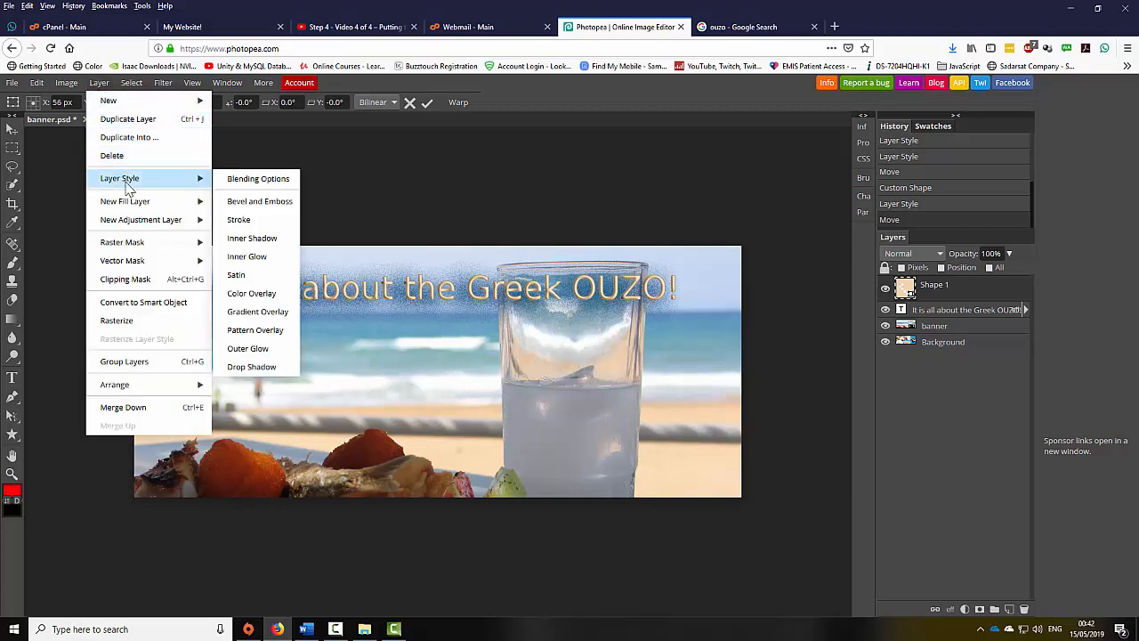
{"action": "left_click", "coordinate": [249, 220]}
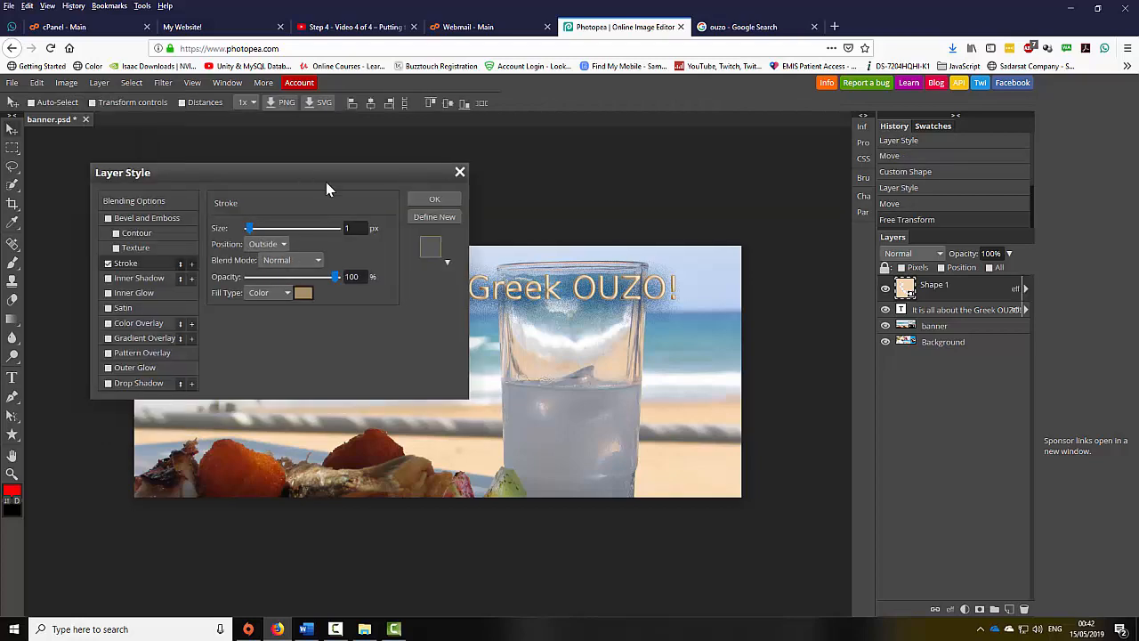
{"action": "left_click_drag", "start_coordinate": [326, 182], "coordinate": [534, 427]}
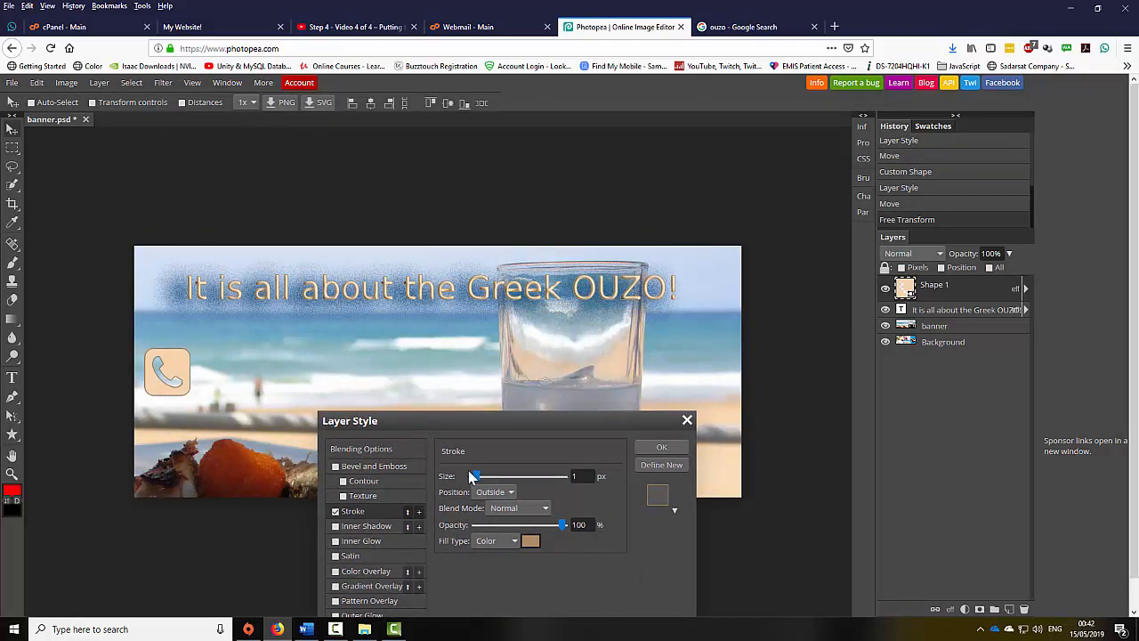
{"action": "left_click_drag", "start_coordinate": [478, 479], "coordinate": [480, 481]}
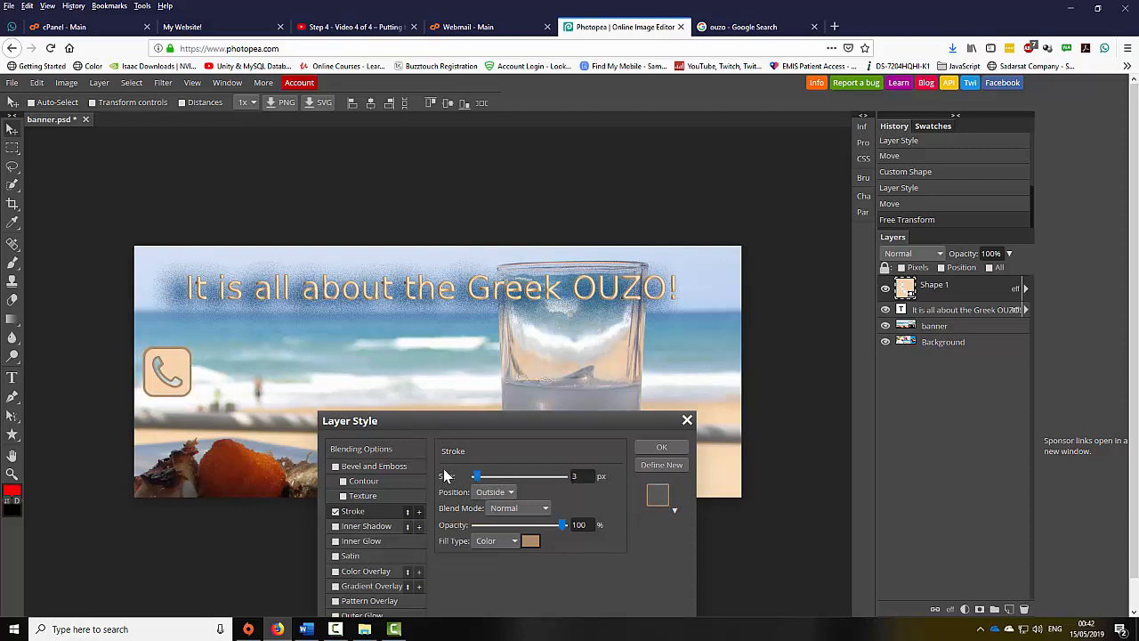
- Add an inner bevel to the telephone shape with depth 15%, size 0 px and soften 7 px, and turn off its stroke
{"action": "left_click", "coordinate": [354, 466]}
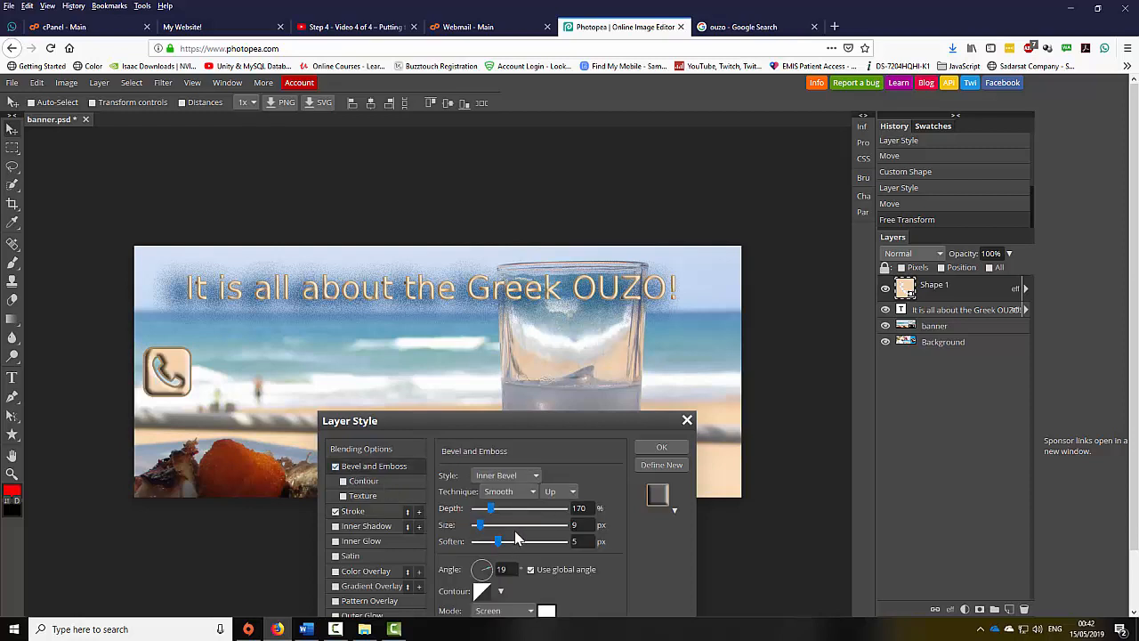
{"action": "mouse_move", "coordinate": [492, 515]}
{"action": "left_mouse_down"}
{"action": "mouse_move", "coordinate": [474, 514]}
{"action": "mouse_move", "coordinate": [476, 529]}
{"action": "left_mouse_up"}
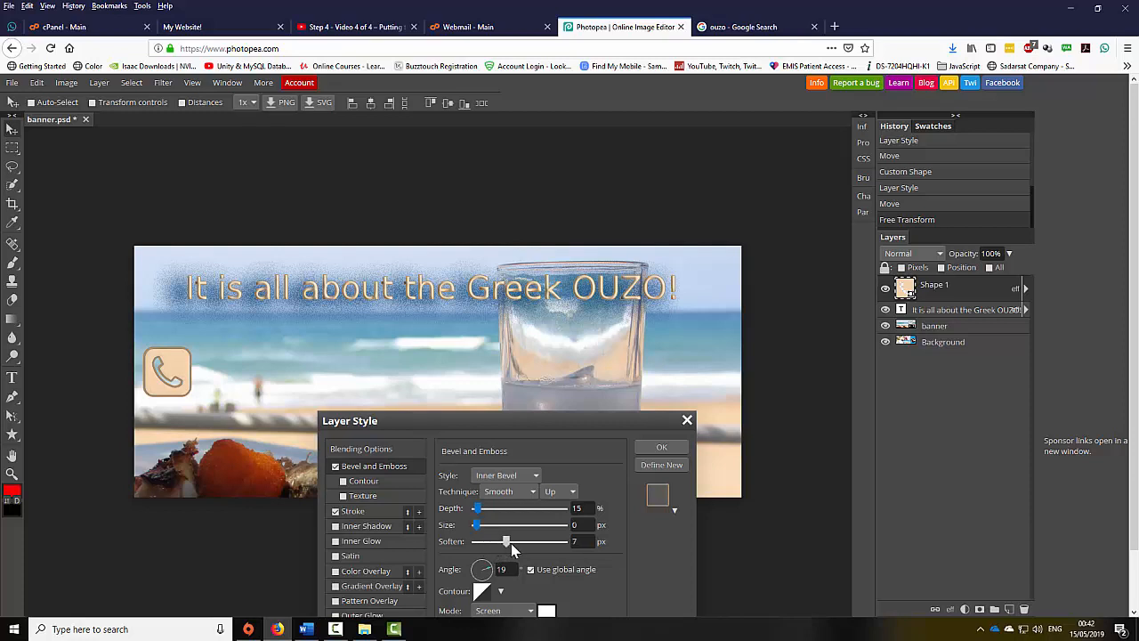
{"action": "left_click", "coordinate": [334, 511]}
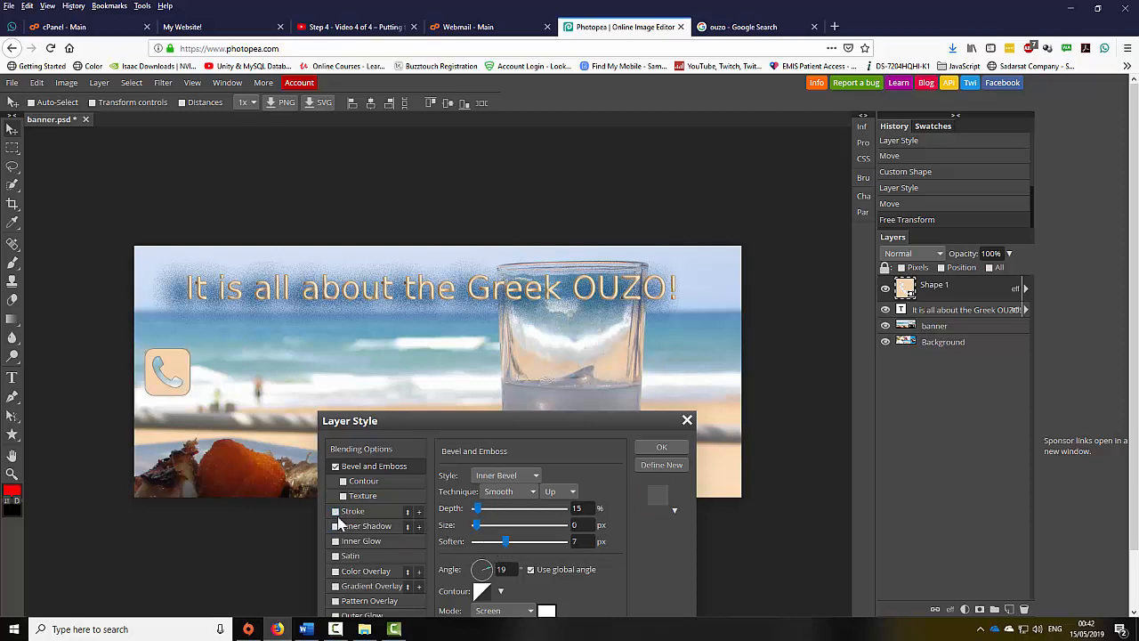
- Try an inner shadow on the telephone shape and turn it off again
{"action": "left_click_drag", "start_coordinate": [471, 419], "coordinate": [464, 361]}
{"action": "left_click", "coordinate": [361, 469]}
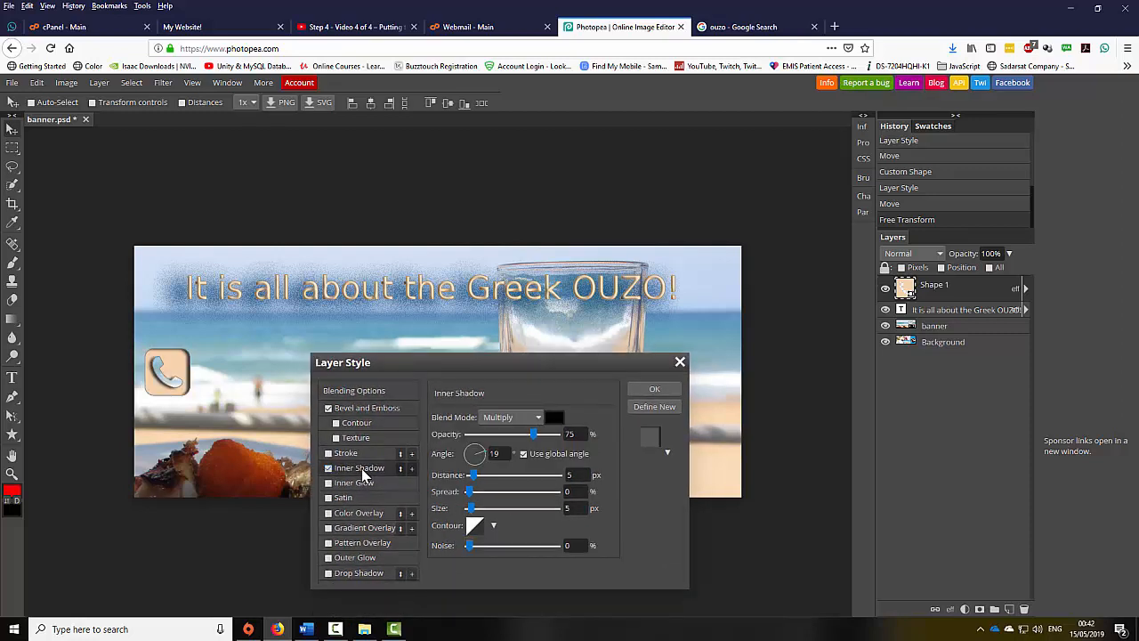
{"action": "left_click", "coordinate": [328, 468]}
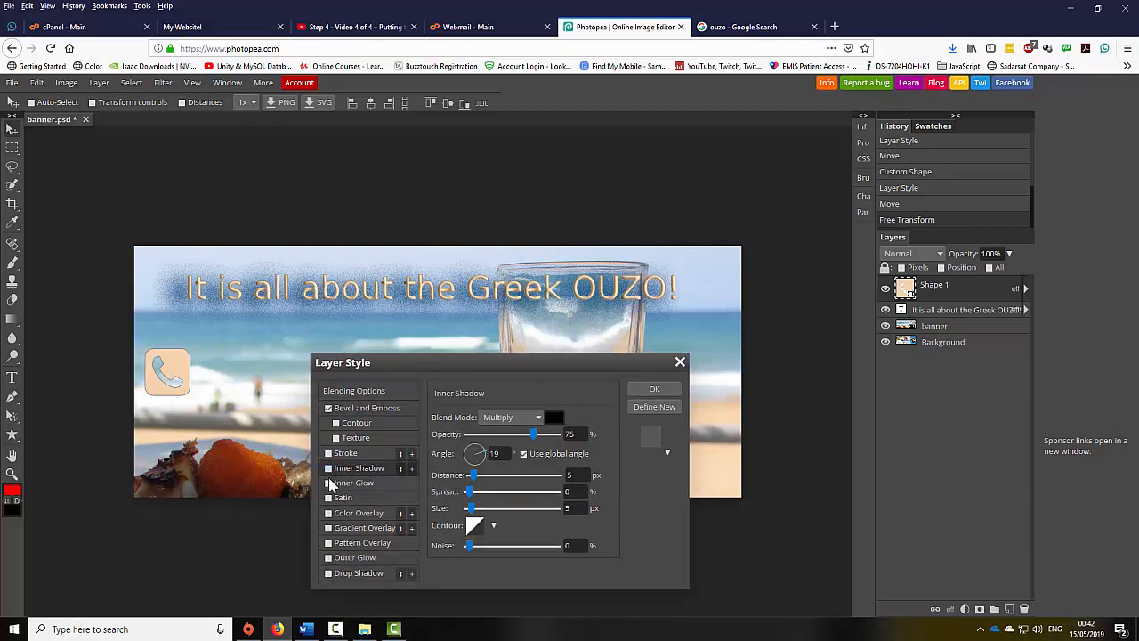
- Add an outer glow to the telephone shape and change the glow colour to a pale beige
{"action": "left_click", "coordinate": [327, 557]}
{"action": "left_click", "coordinate": [358, 558]}
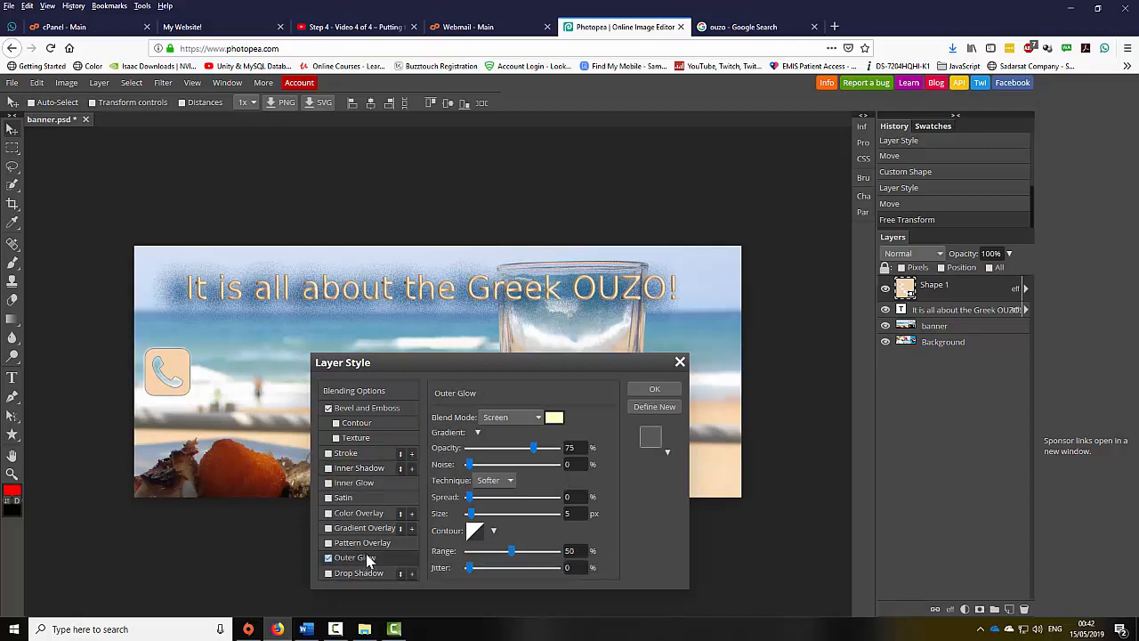
{"action": "left_click", "coordinate": [554, 418]}
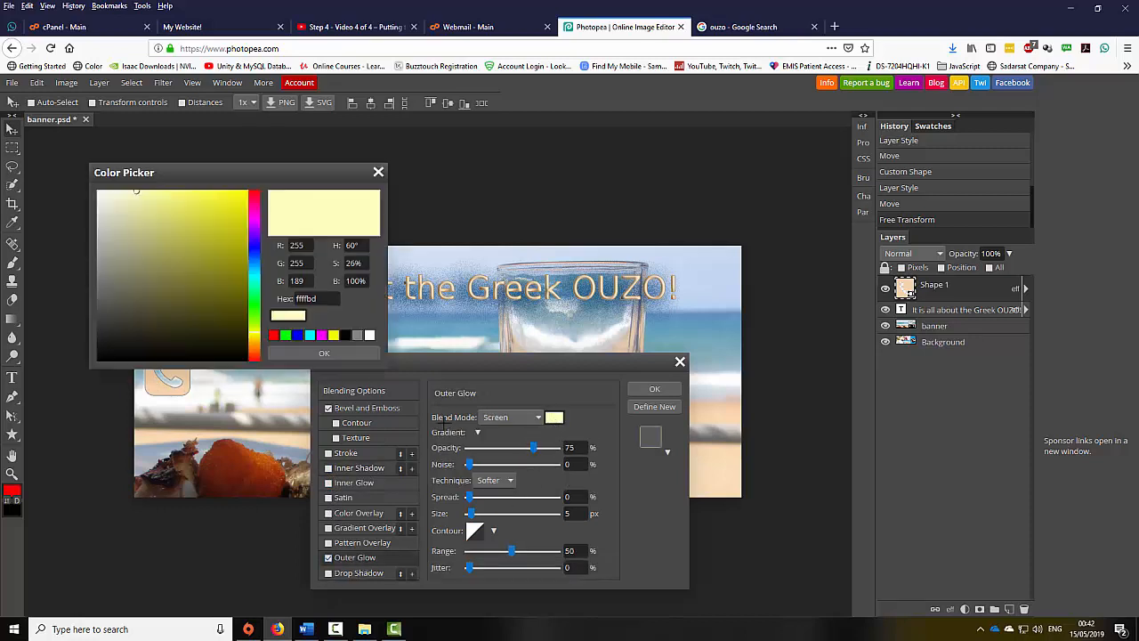
{"action": "left_click", "coordinate": [284, 438]}
{"action": "left_click", "coordinate": [118, 205]}
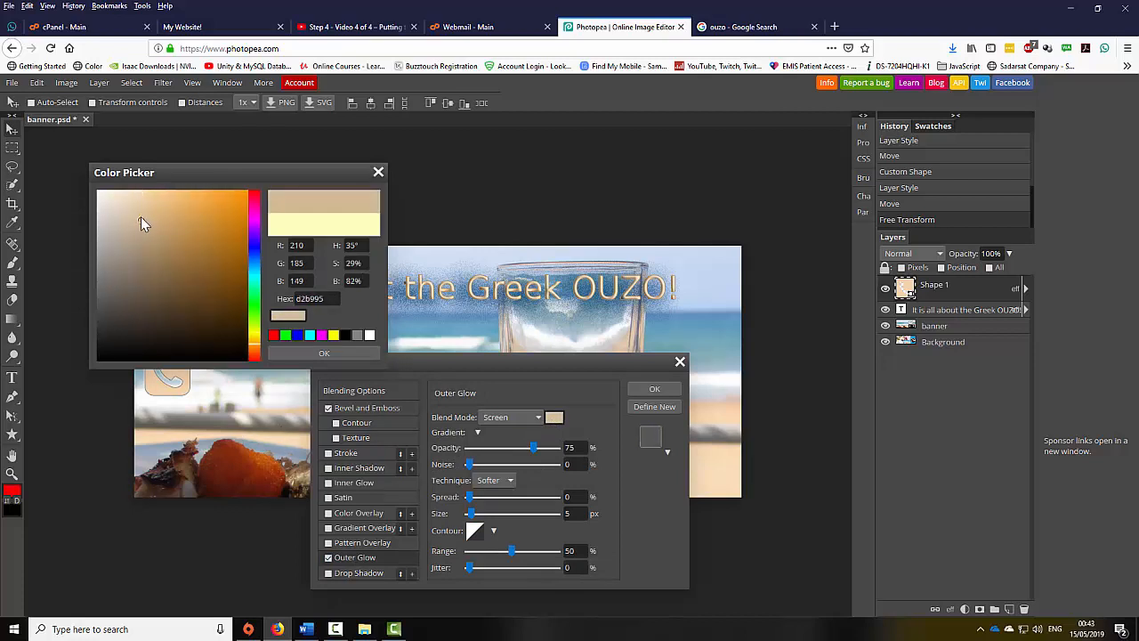
{"action": "left_click", "coordinate": [103, 211]}
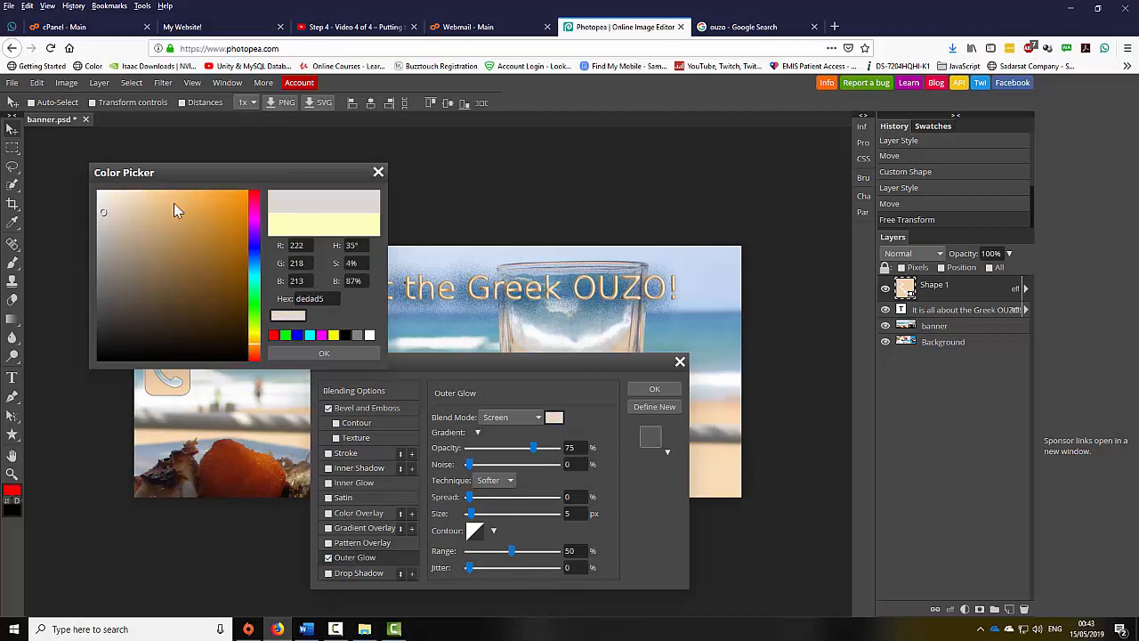
{"action": "left_click", "coordinate": [118, 210]}
{"action": "left_click", "coordinate": [299, 358]}
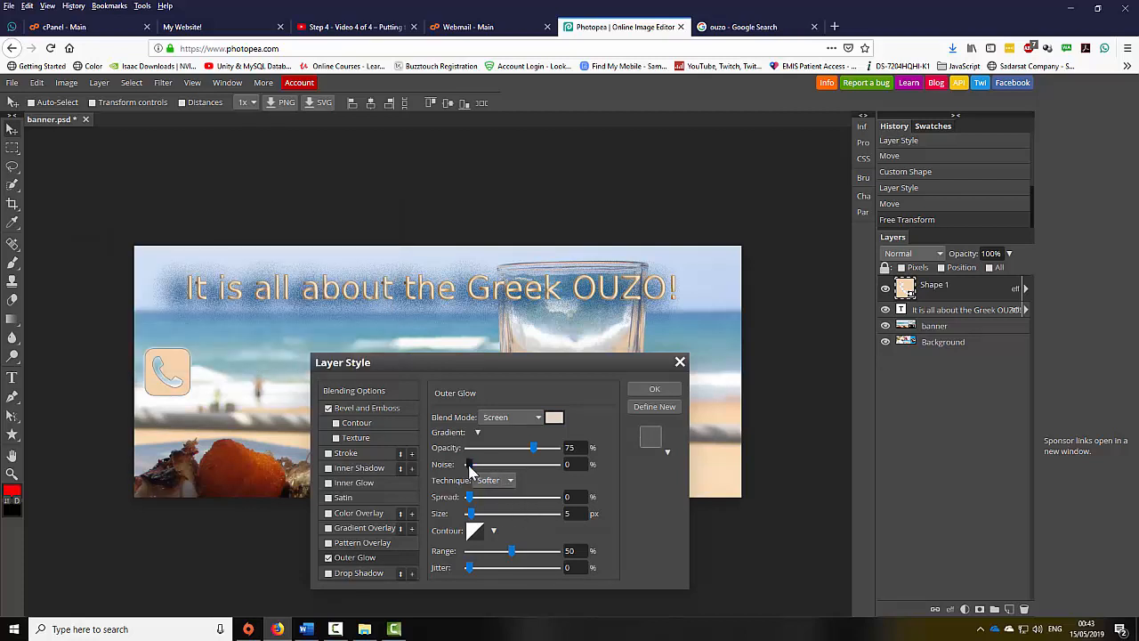
- Set the outer glow to Normal blend mode with 100% opacity, 12% spread and 24 px size
{"action": "left_click", "coordinate": [503, 417]}
{"action": "left_click", "coordinate": [493, 153]}
{"action": "left_click_drag", "start_coordinate": [532, 452], "coordinate": [557, 450]}
{"action": "mouse_move", "coordinate": [468, 497]}
{"action": "left_mouse_down"}
{"action": "mouse_move", "coordinate": [493, 498]}
{"action": "mouse_move", "coordinate": [478, 498]}
{"action": "mouse_move", "coordinate": [496, 516]}
{"action": "mouse_move", "coordinate": [481, 515]}
{"action": "left_mouse_up"}
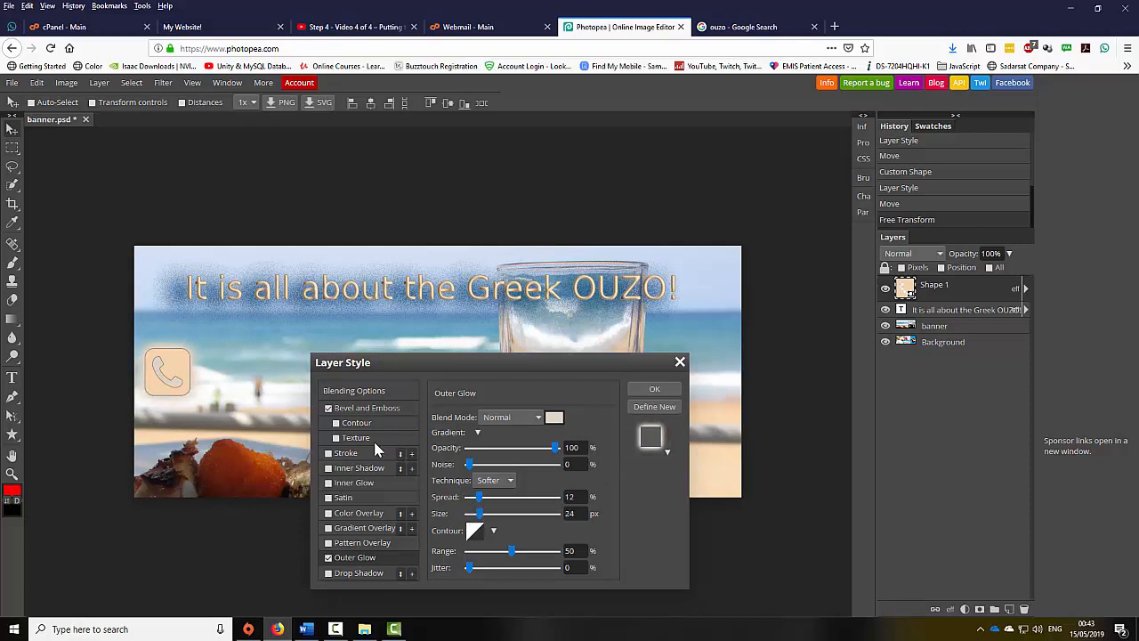
- Set the telephone shape's bevel to depth 150%, size 1 px and soften 11 px, and apply the layer style
{"action": "left_click", "coordinate": [342, 408]}
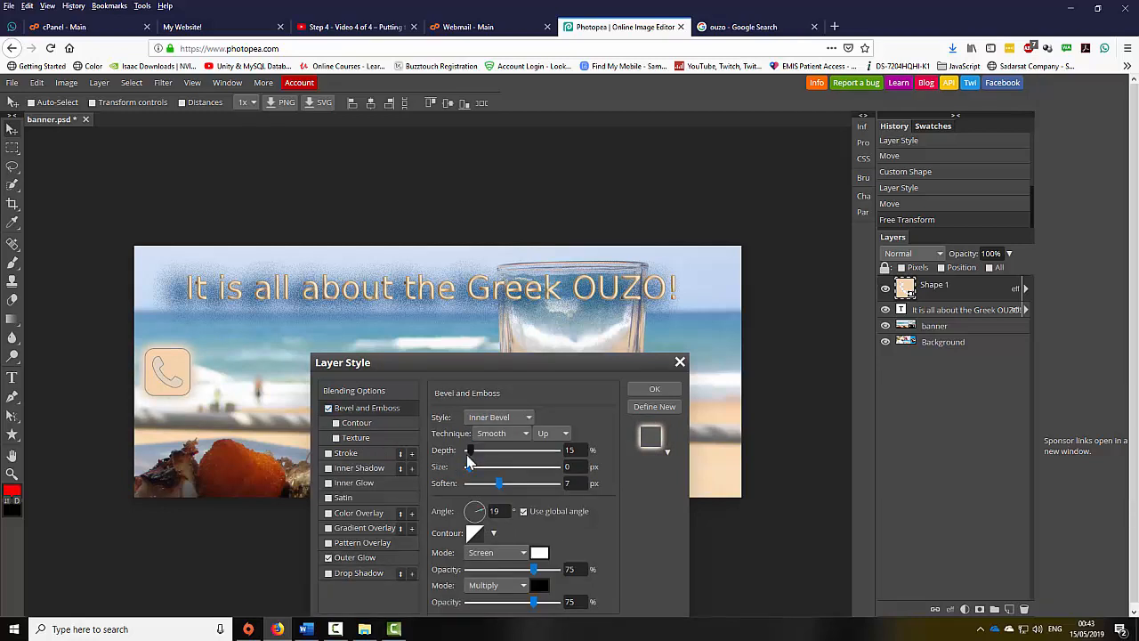
{"action": "left_click", "coordinate": [328, 408]}
{"action": "left_click_drag", "start_coordinate": [473, 451], "coordinate": [470, 473]}
{"action": "left_click_drag", "start_coordinate": [471, 486], "coordinate": [517, 488]}
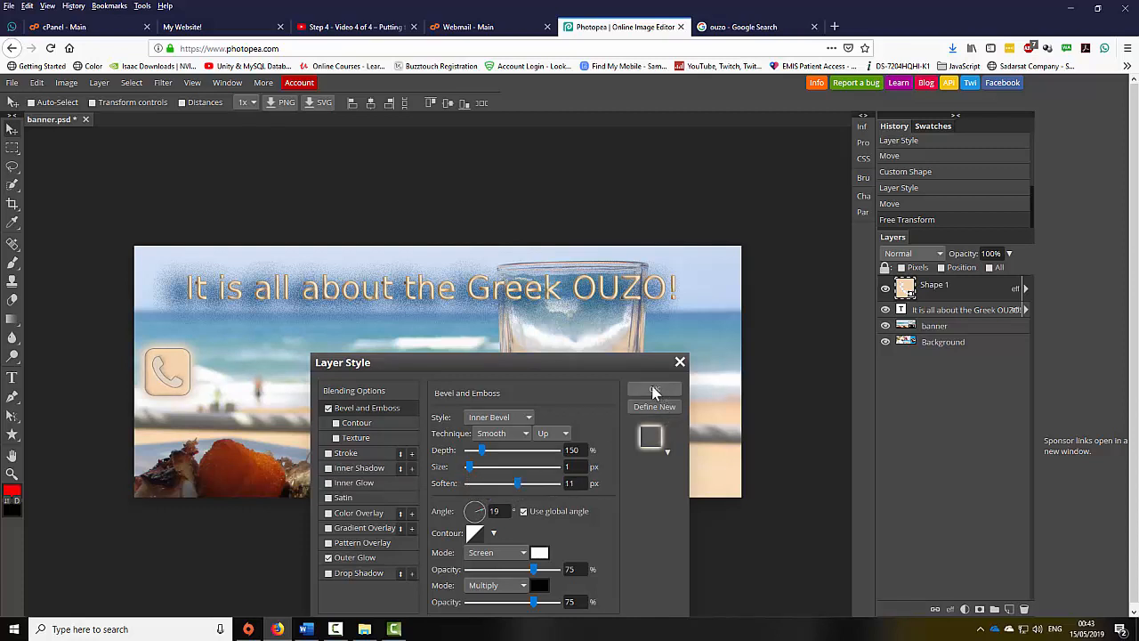
{"action": "left_click", "coordinate": [655, 389]}
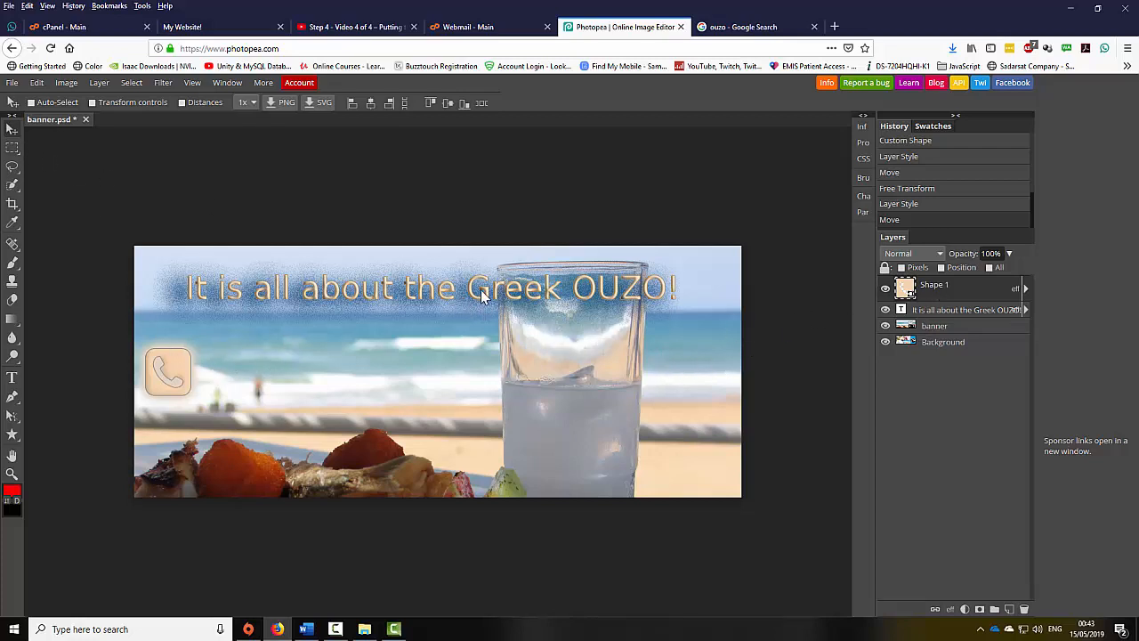
- Duplicate the slogan text layer and move the copy down beside the telephone icon
{"action": "left_click", "coordinate": [965, 313]}
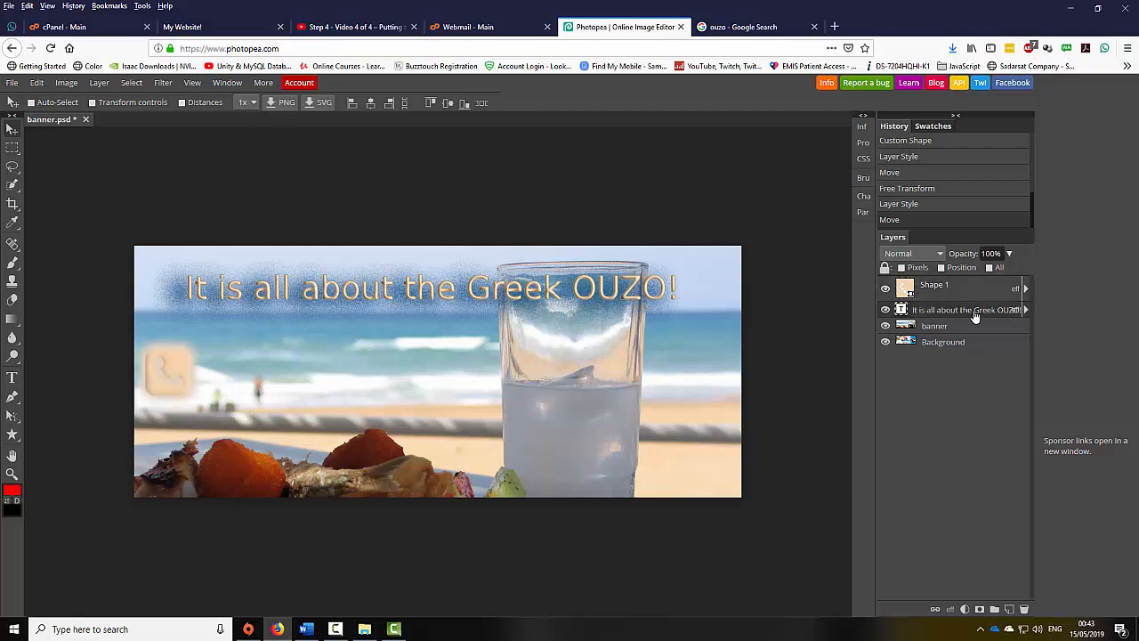
{"action": "left_click_drag", "start_coordinate": [975, 320], "coordinate": [947, 326]}
{"action": "right_click", "coordinate": [948, 311]}
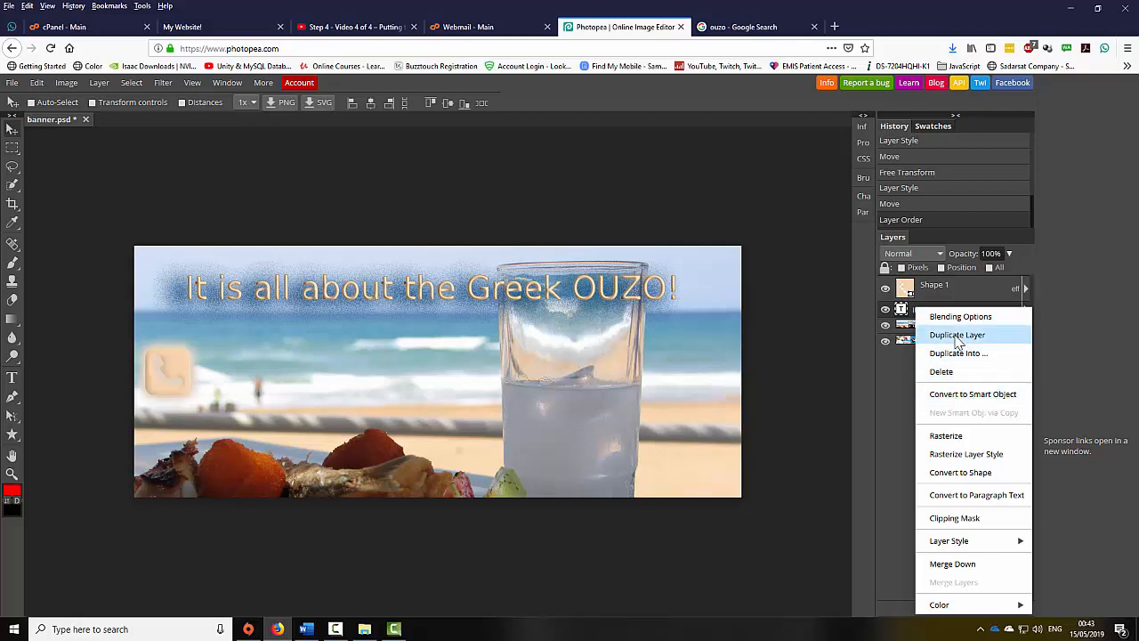
{"action": "left_click", "coordinate": [958, 335]}
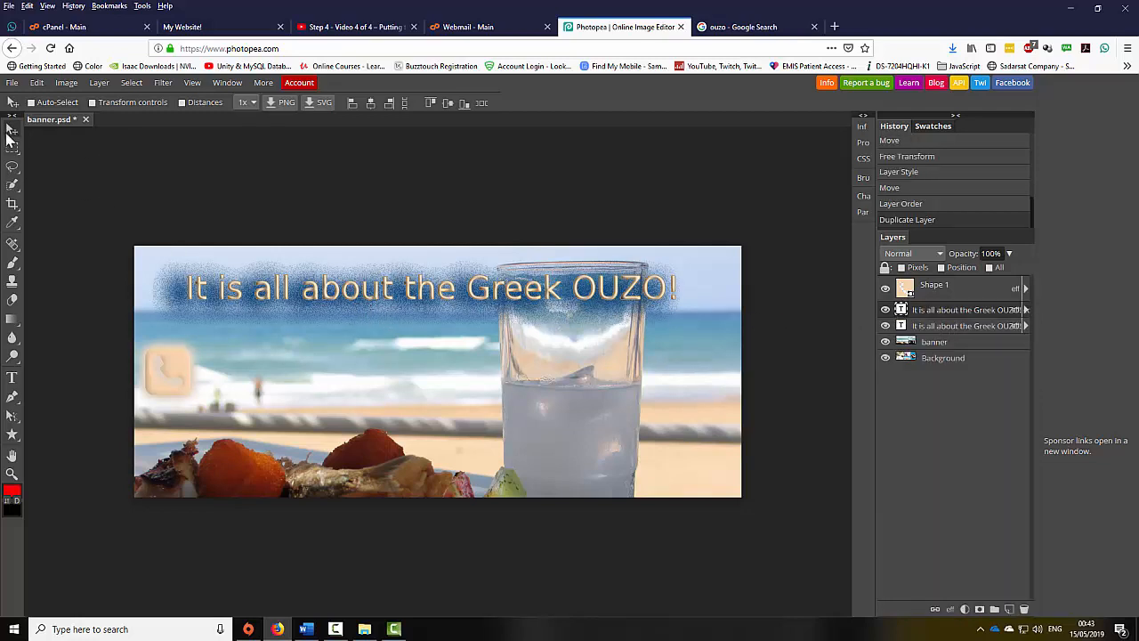
{"action": "left_click_drag", "start_coordinate": [336, 297], "coordinate": [349, 373]}
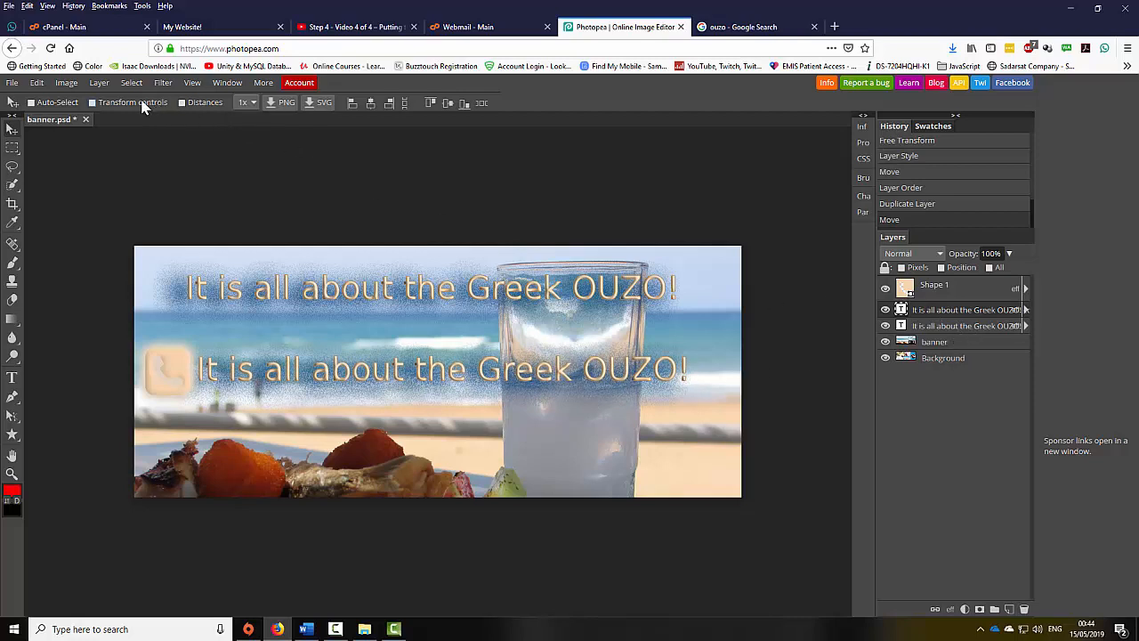
- Remove the drop shadow from the duplicated slogan text and apply the layer style
{"action": "left_click", "coordinate": [105, 85]}
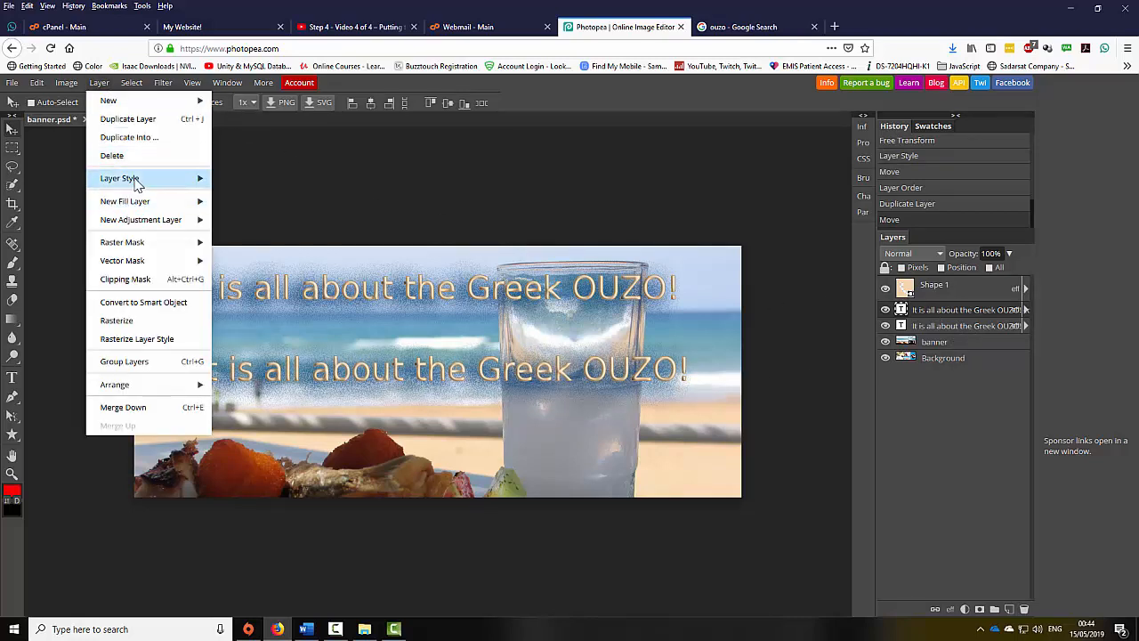
{"action": "mouse_move", "coordinate": [152, 183]}
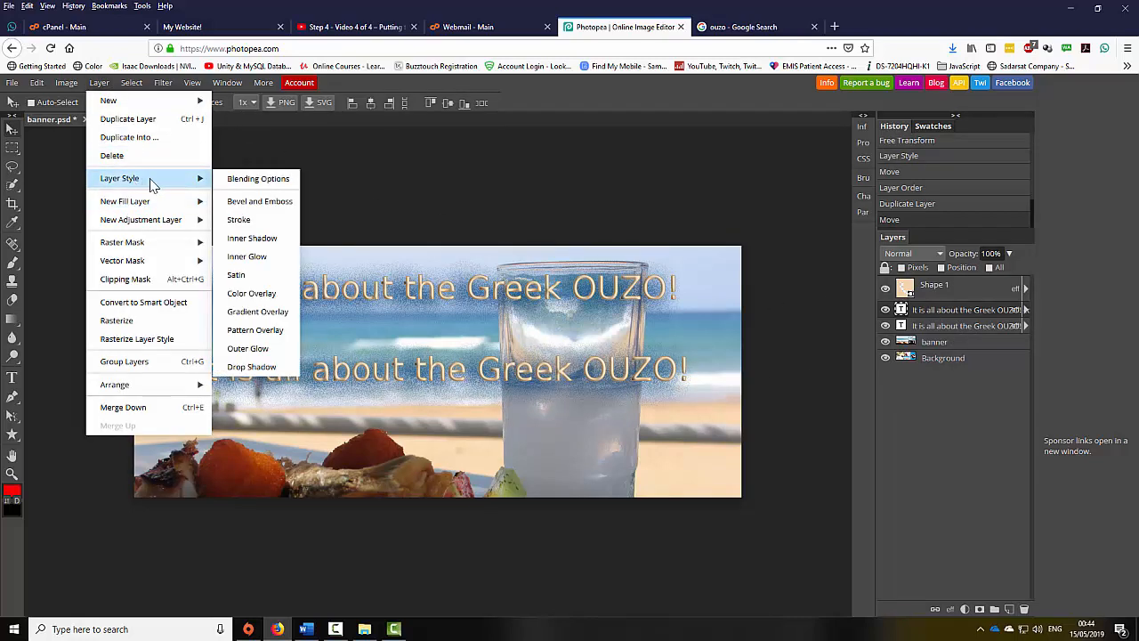
{"action": "left_click", "coordinate": [230, 180]}
{"action": "left_click_drag", "start_coordinate": [258, 173], "coordinate": [607, 230]}
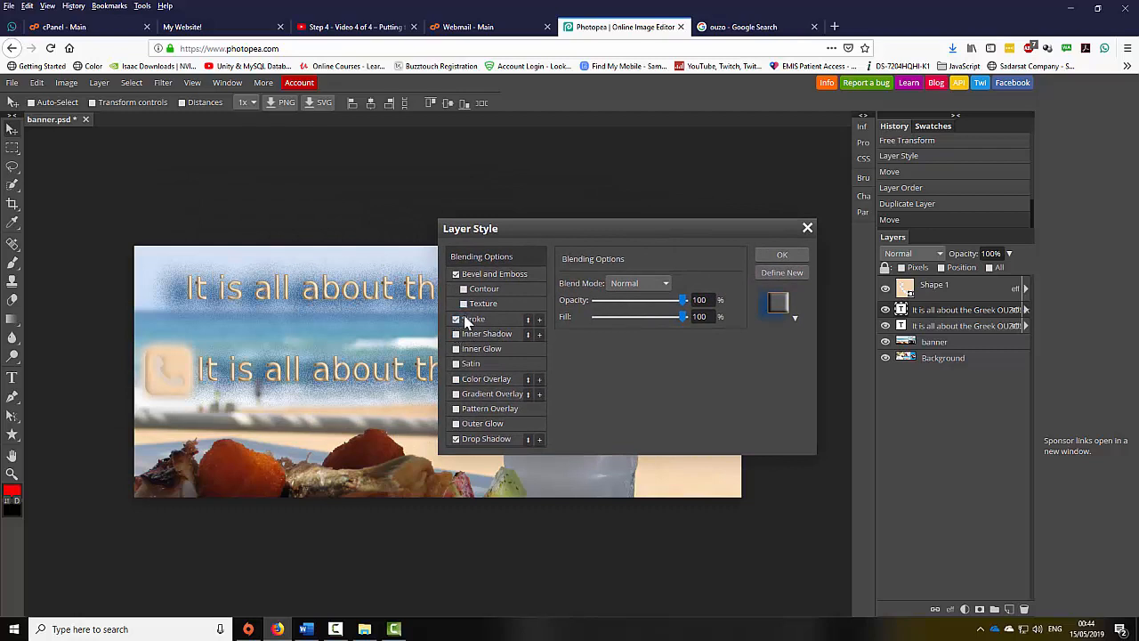
{"action": "left_click", "coordinate": [455, 441]}
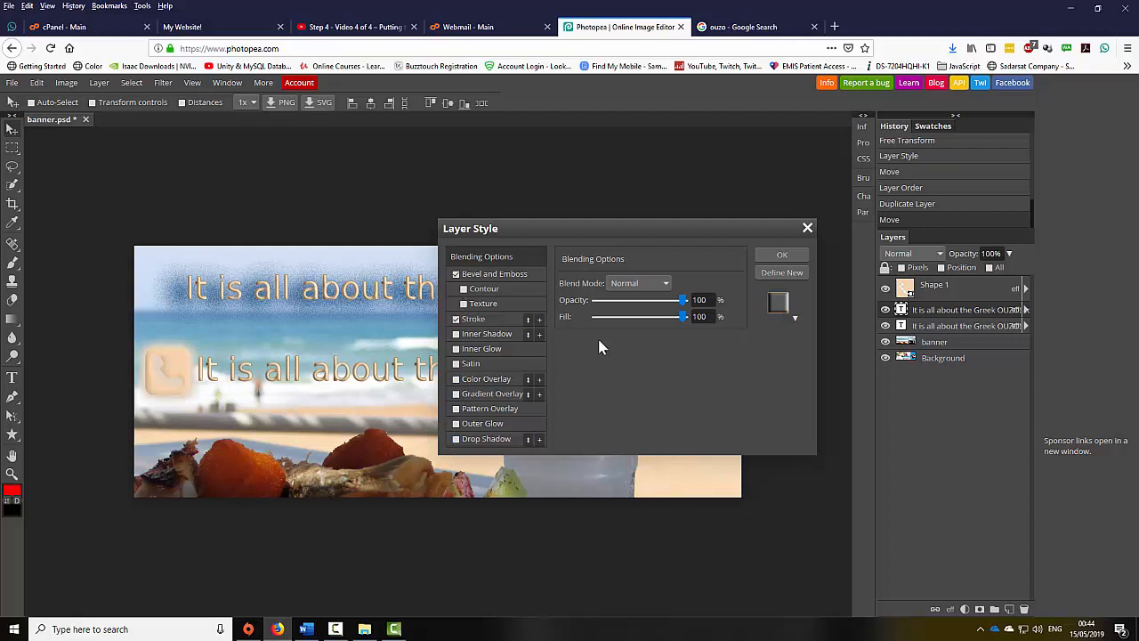
{"action": "left_click", "coordinate": [782, 256]}
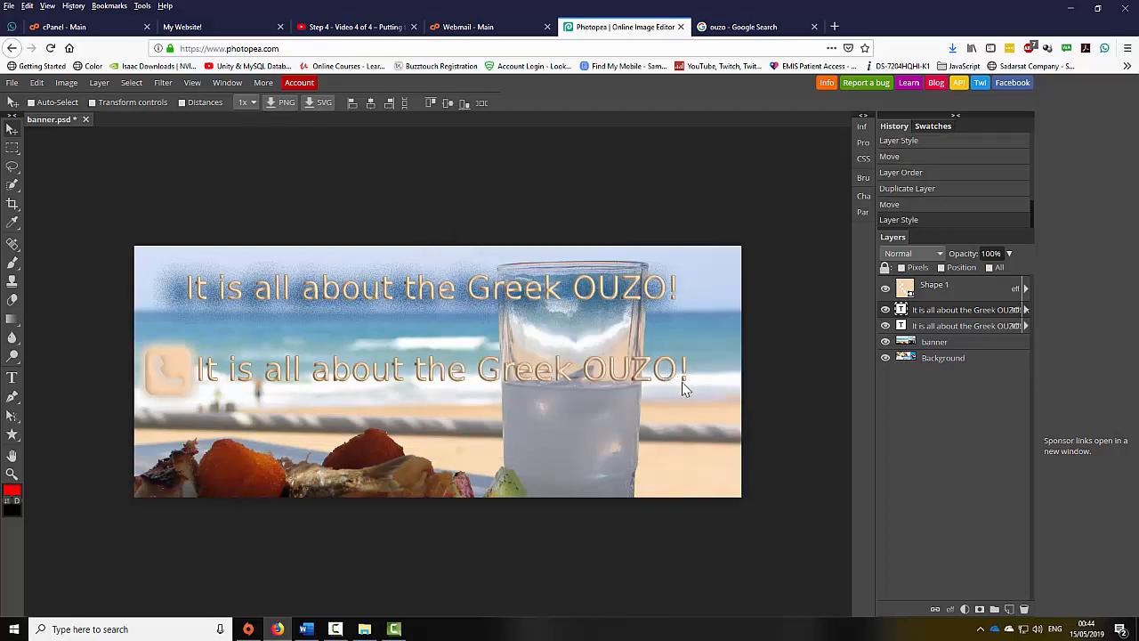
- Replace the duplicated slogan's wording with the contact telephone number
{"action": "double_click", "coordinate": [901, 310]}
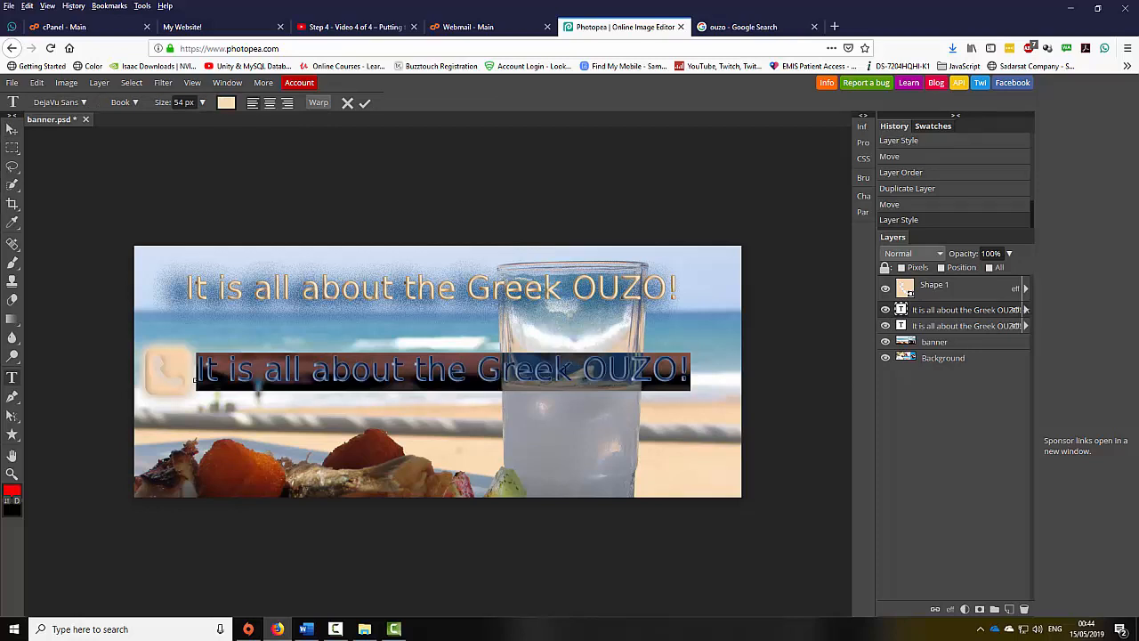
{"action": "type", "text": "0101010"}
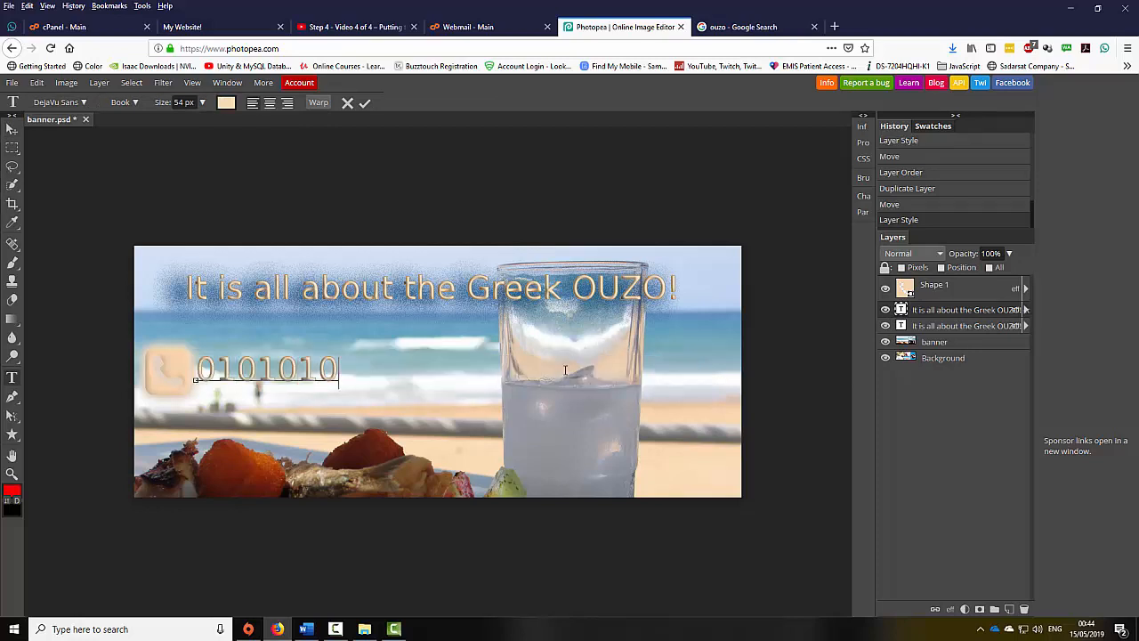
{"action": "type", "text": "0110"}
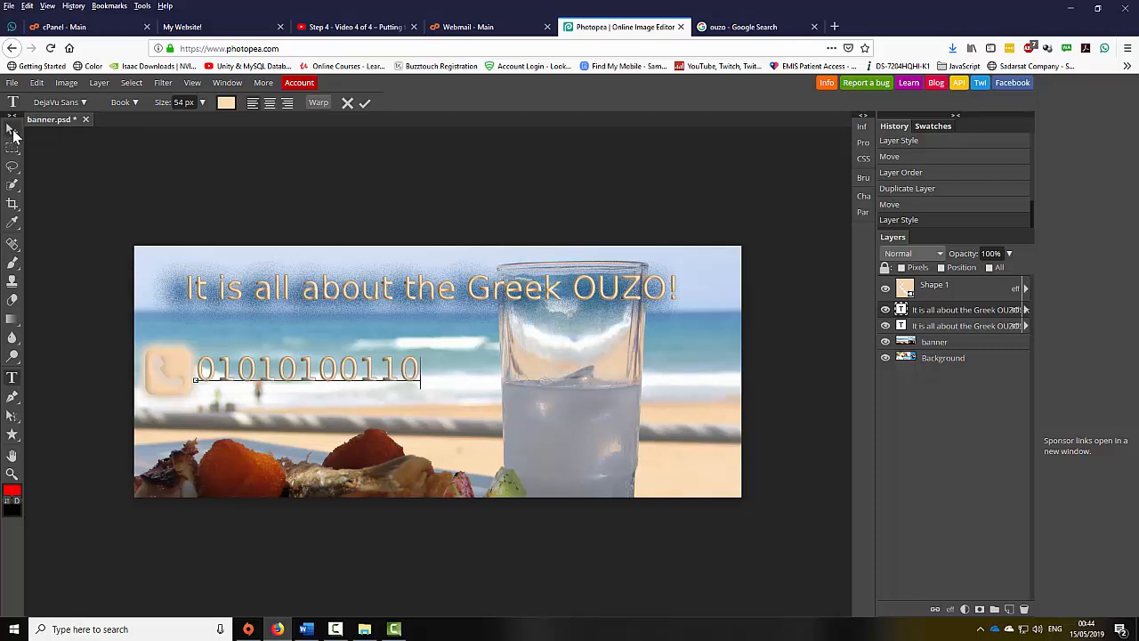
- Scale the phone number text up to 147% and position it level with the telephone icon
{"action": "left_click", "coordinate": [12, 129]}
{"action": "left_click", "coordinate": [36, 82]}
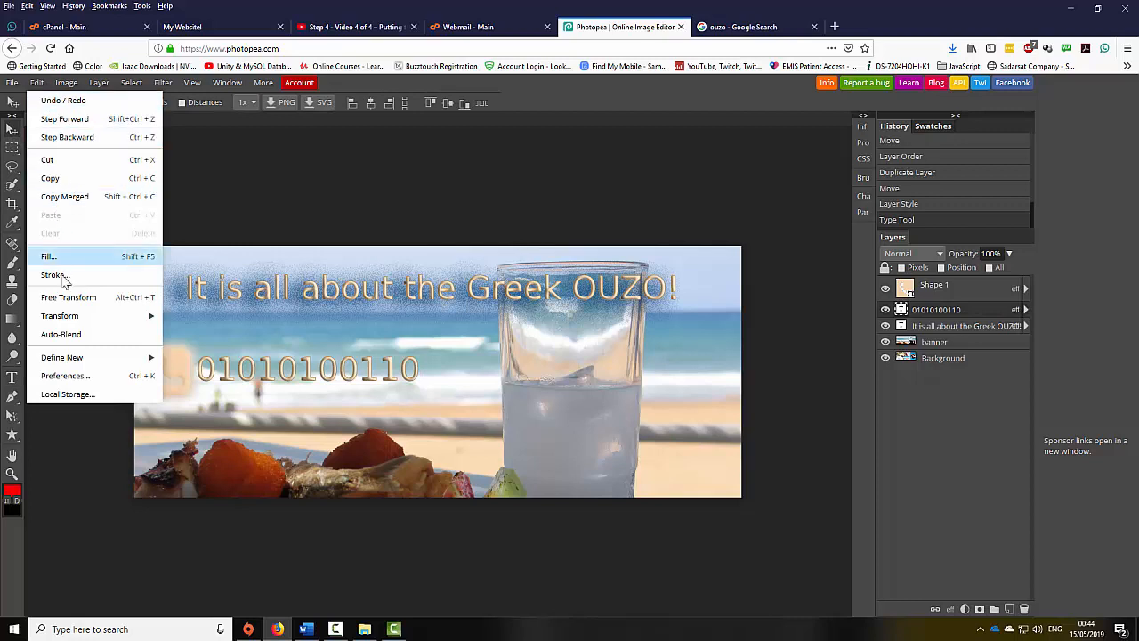
{"action": "left_click", "coordinate": [68, 297]}
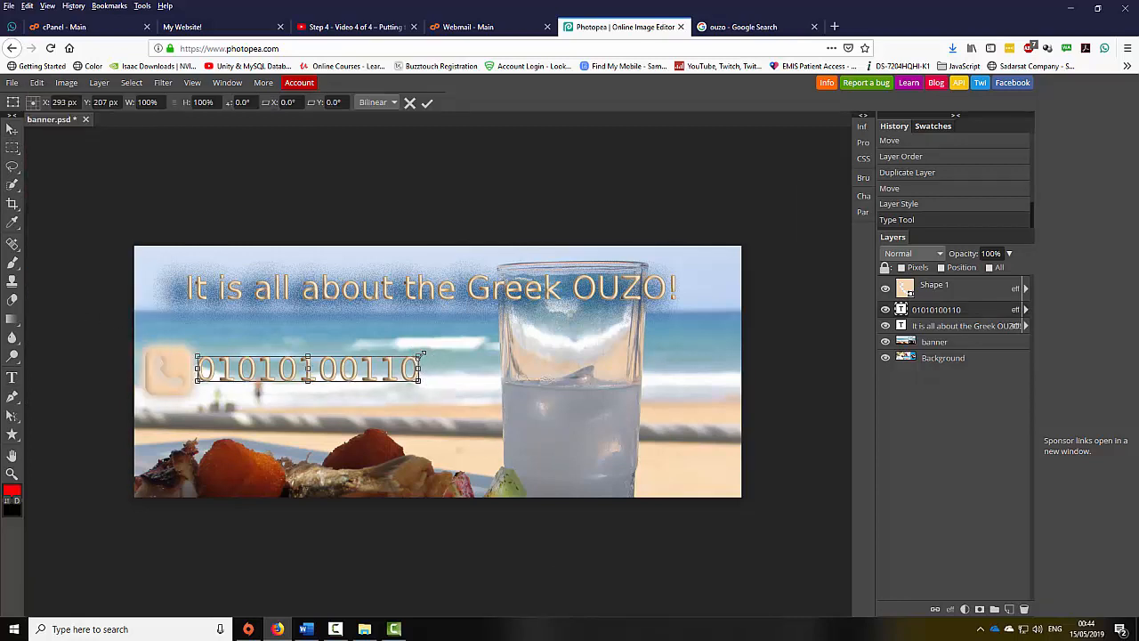
{"action": "left_click_drag", "start_coordinate": [422, 354], "coordinate": [522, 343]}
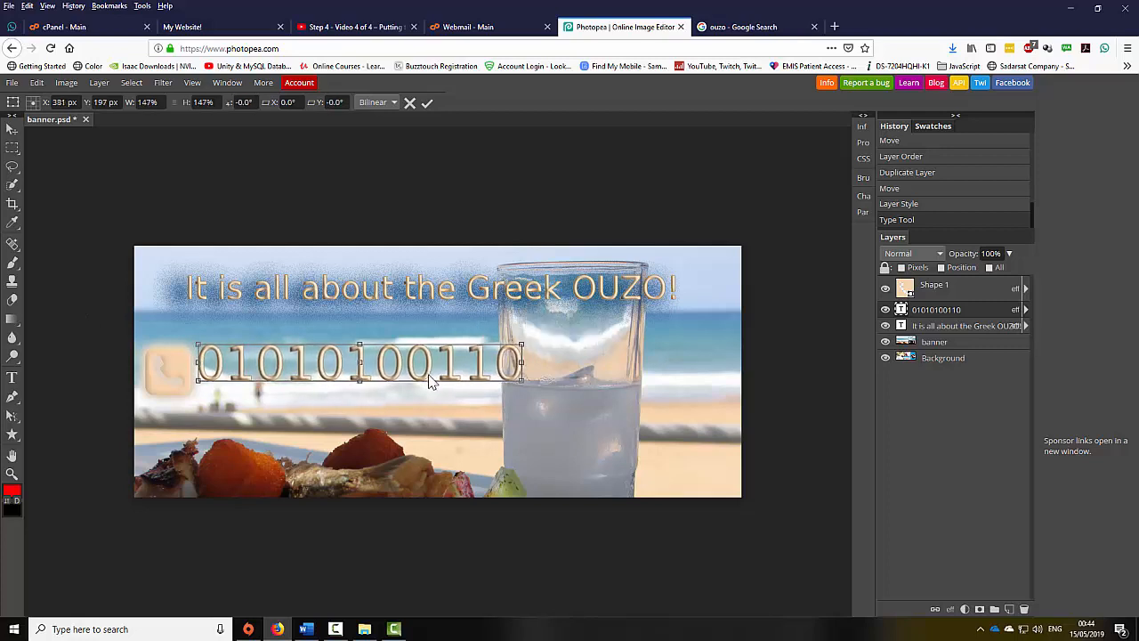
{"action": "left_click_drag", "start_coordinate": [430, 380], "coordinate": [433, 389]}
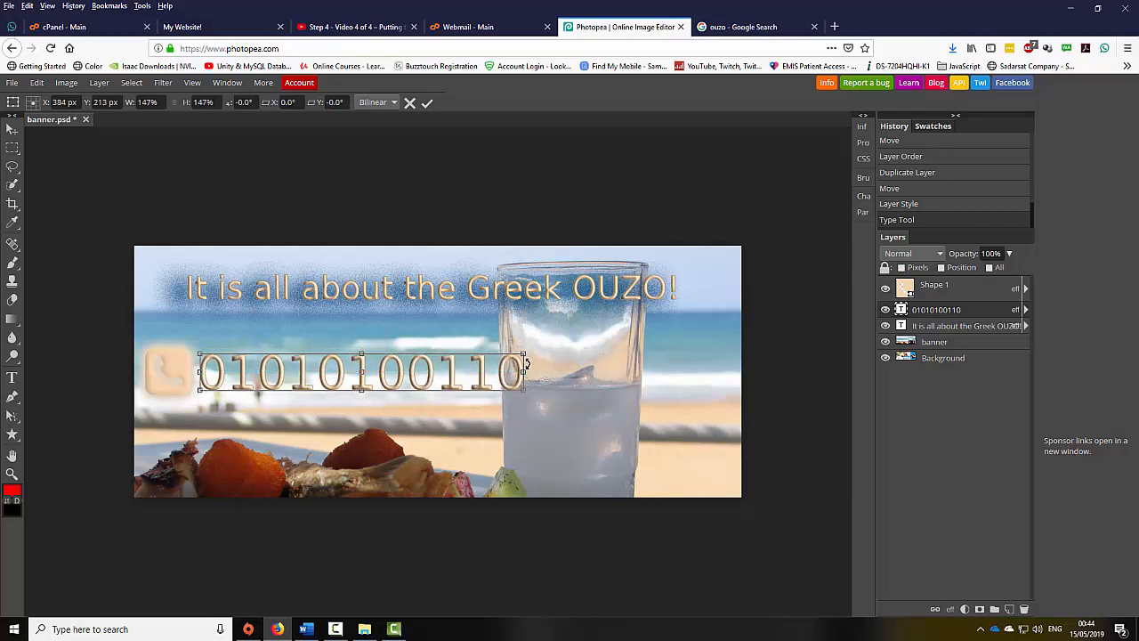
{"action": "key", "text": "Return"}
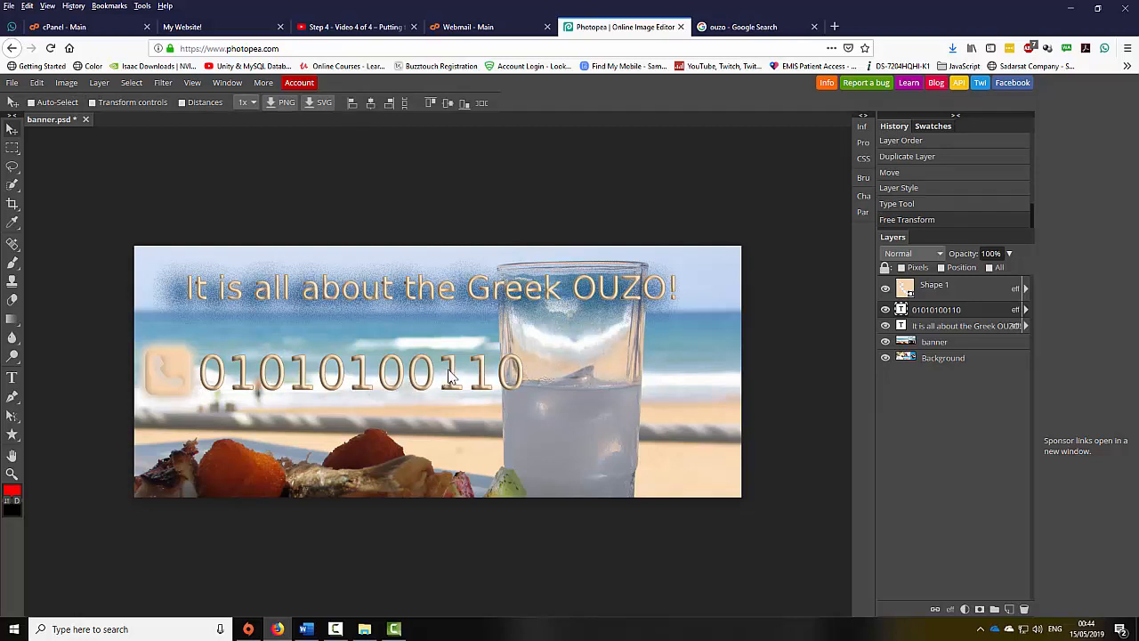
- Try to set the phone number text's vertical scale to 126% and its horizontal scale to 53%
{"action": "left_click", "coordinate": [870, 202]}
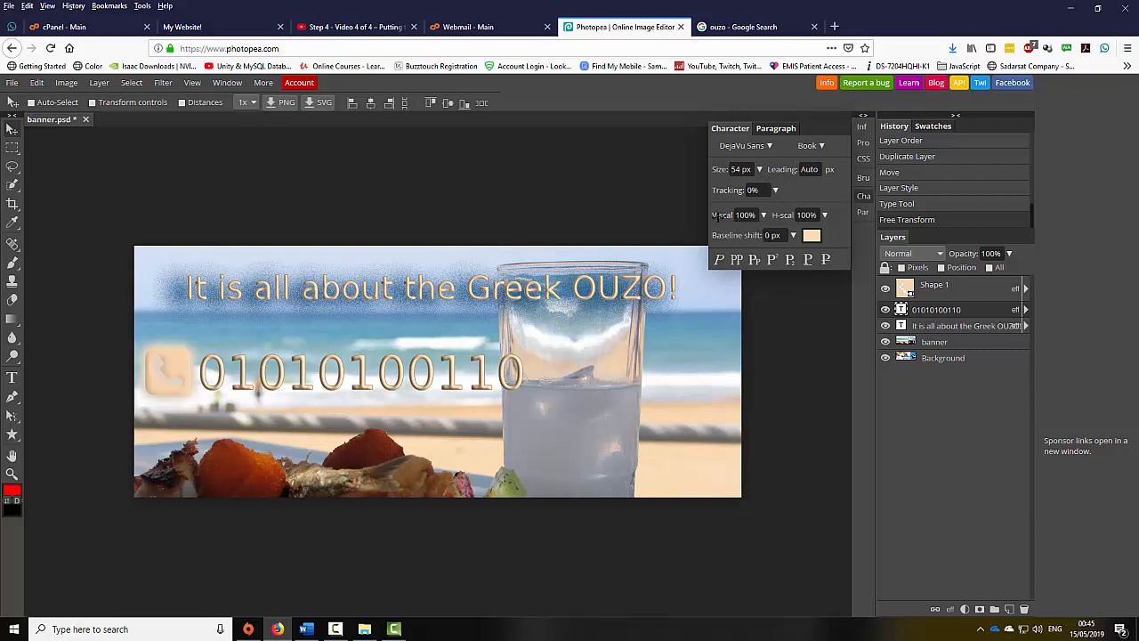
{"action": "mouse_move", "coordinate": [713, 215]}
{"action": "left_mouse_down"}
{"action": "mouse_move", "coordinate": [688, 215]}
{"action": "mouse_move", "coordinate": [713, 214]}
{"action": "left_mouse_up"}
{"action": "left_click", "coordinate": [778, 215]}
{"action": "left_click_drag", "start_coordinate": [783, 215], "coordinate": [771, 214]}
{"action": "left_click", "coordinate": [926, 294]}
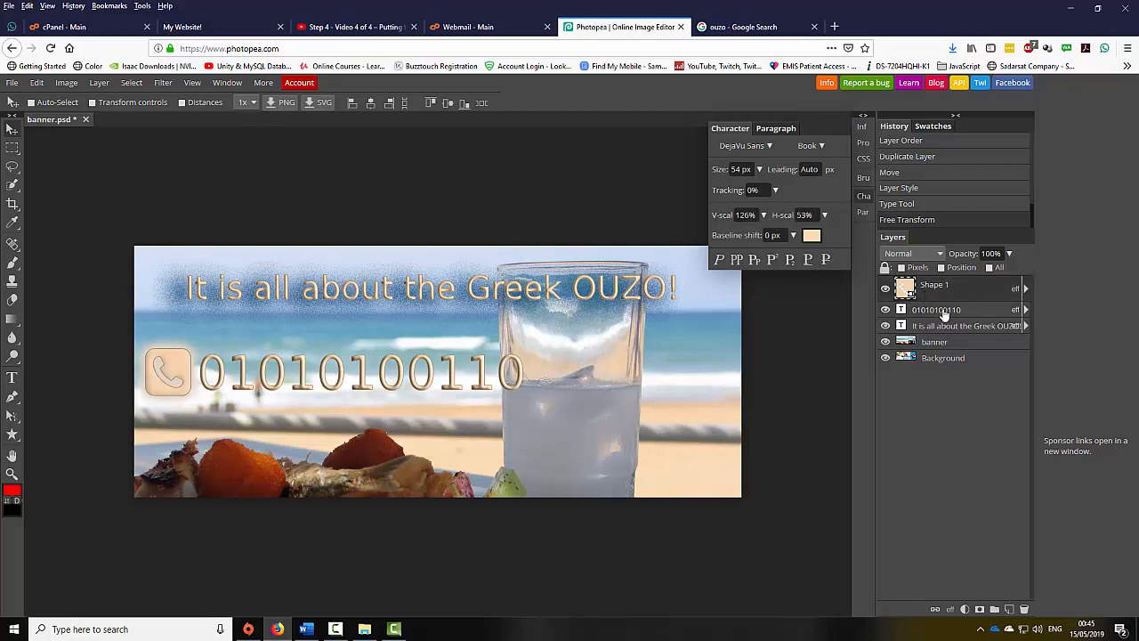
{"action": "left_click", "coordinate": [942, 311]}
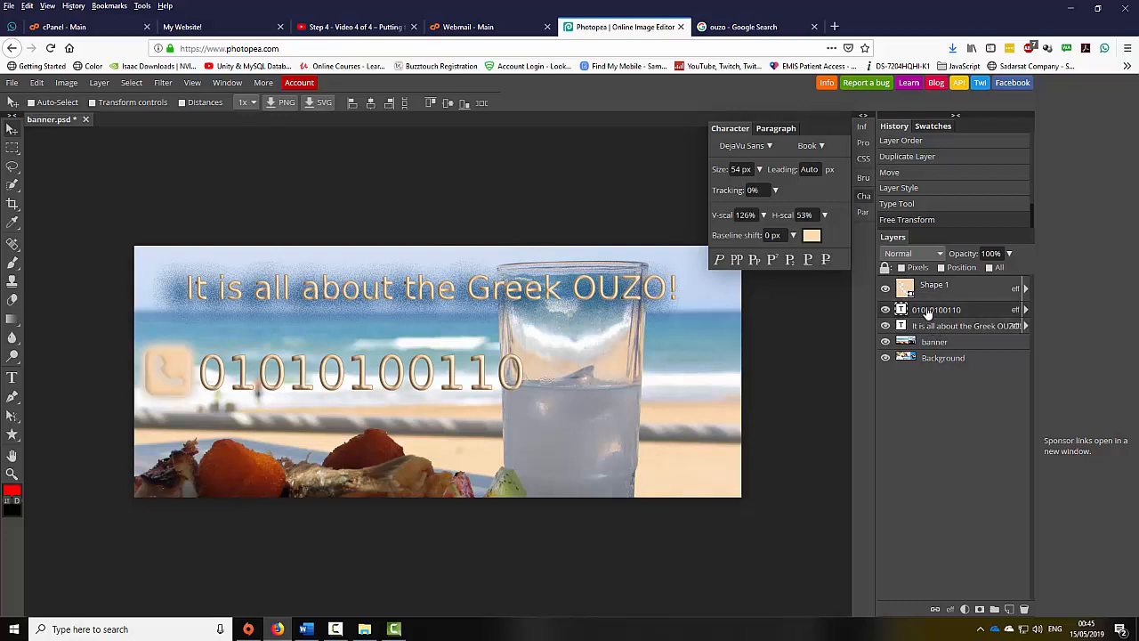
- Try the Delius Unicase and Destroy fonts on the phone number text
{"action": "left_click", "coordinate": [808, 145]}
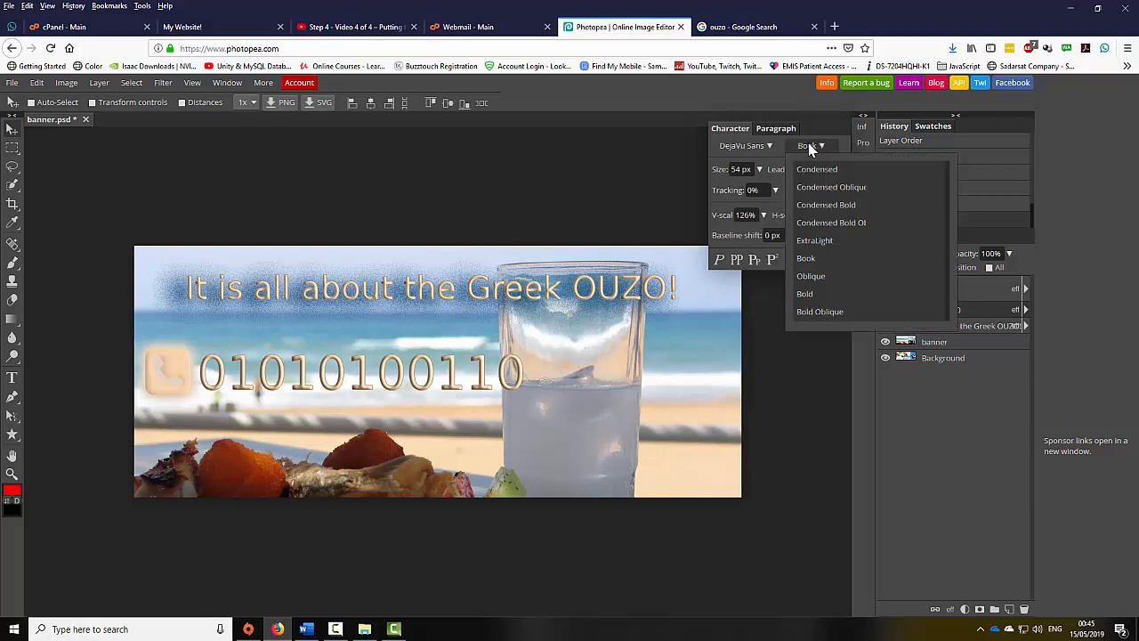
{"action": "left_click", "coordinate": [752, 145]}
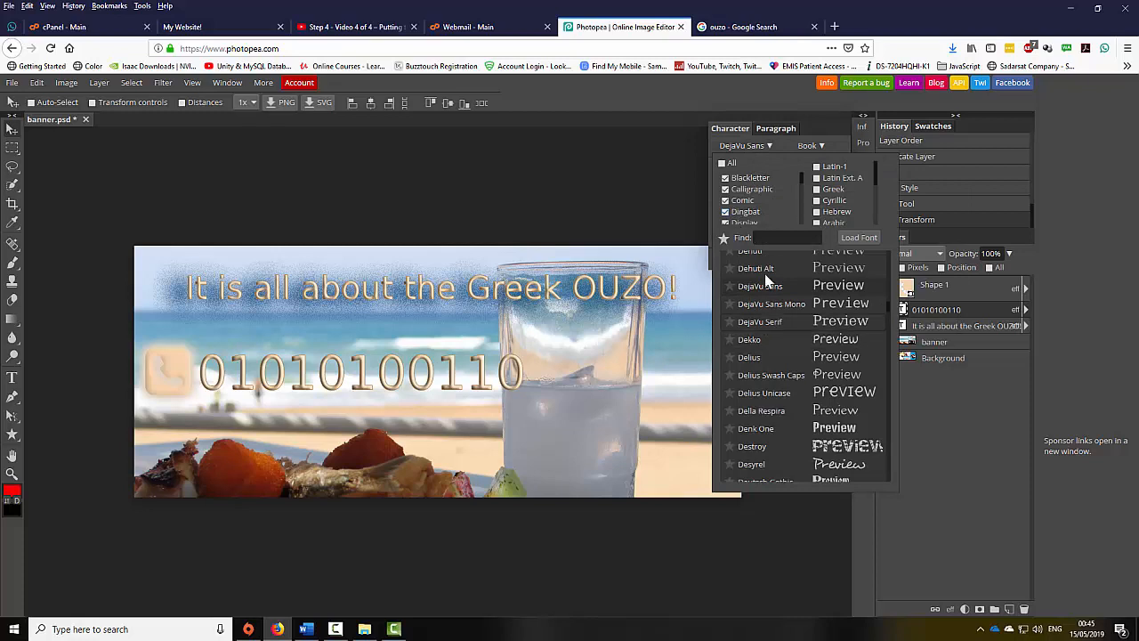
{"action": "left_click", "coordinate": [829, 393]}
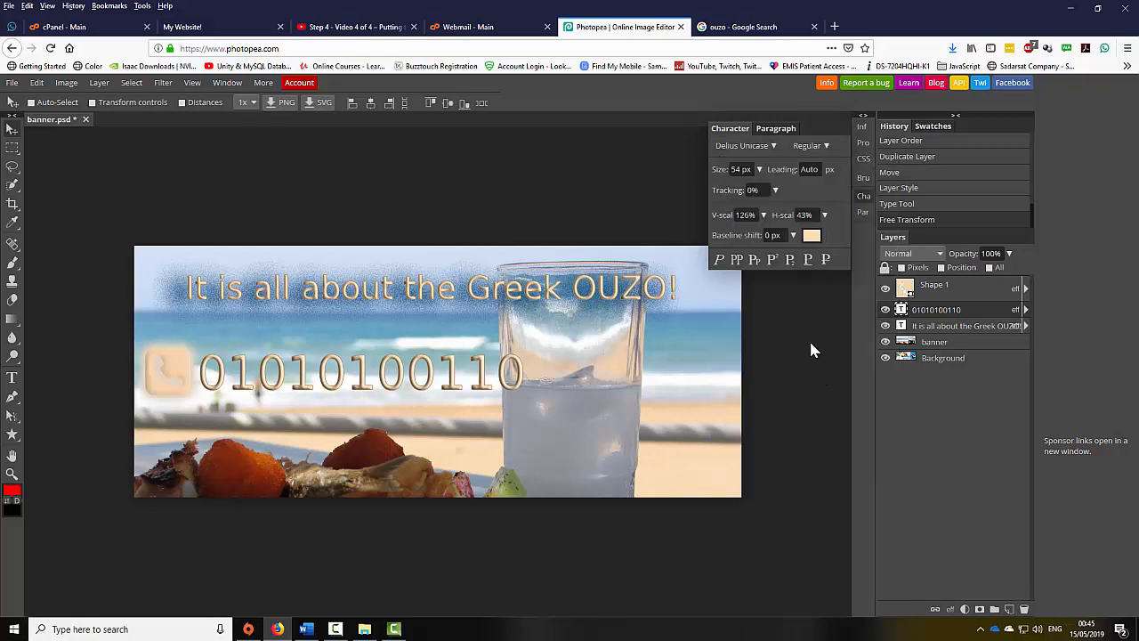
{"action": "left_click", "coordinate": [761, 148]}
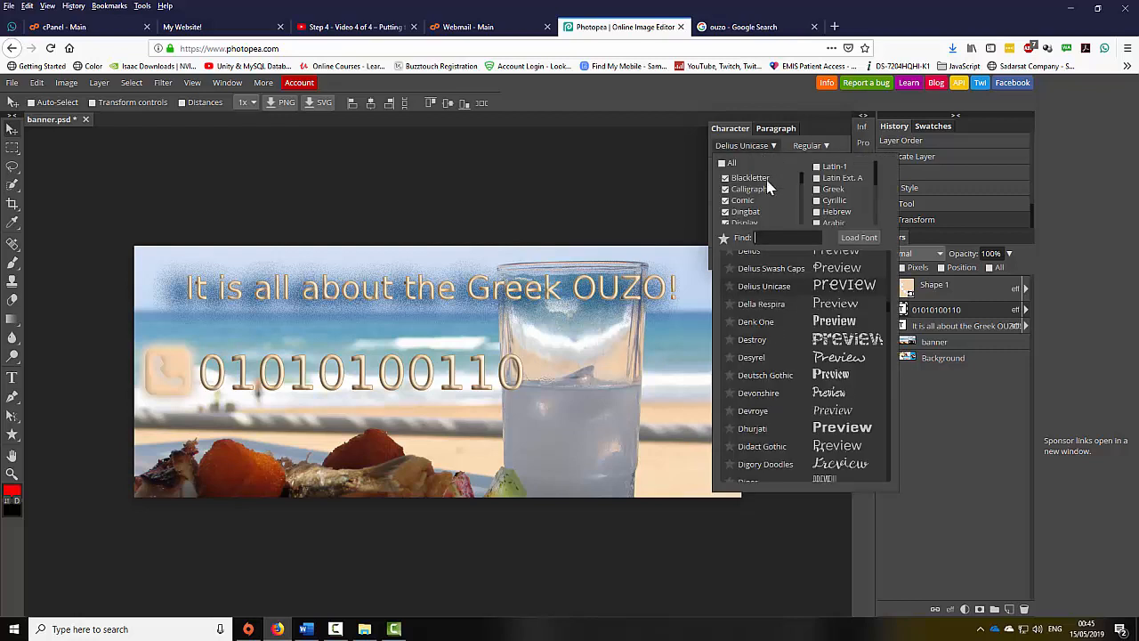
{"action": "left_click", "coordinate": [822, 339]}
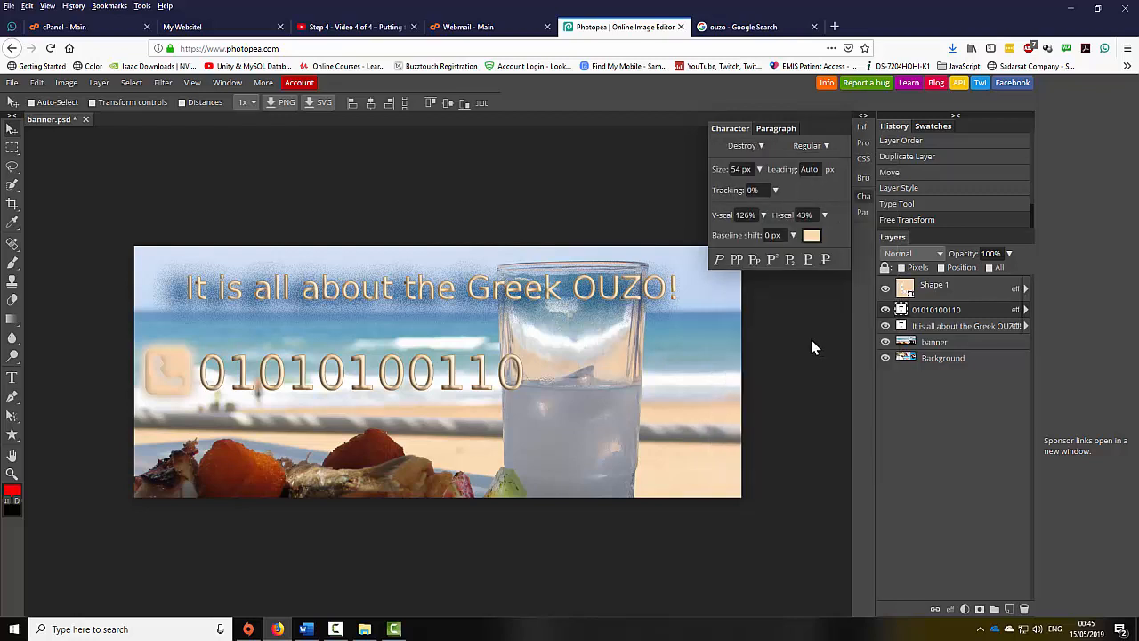
- Set the phone number text to 115% vertical scale and 90% horizontal scale, and change its font to Destroy
{"action": "double_click", "coordinate": [901, 310]}
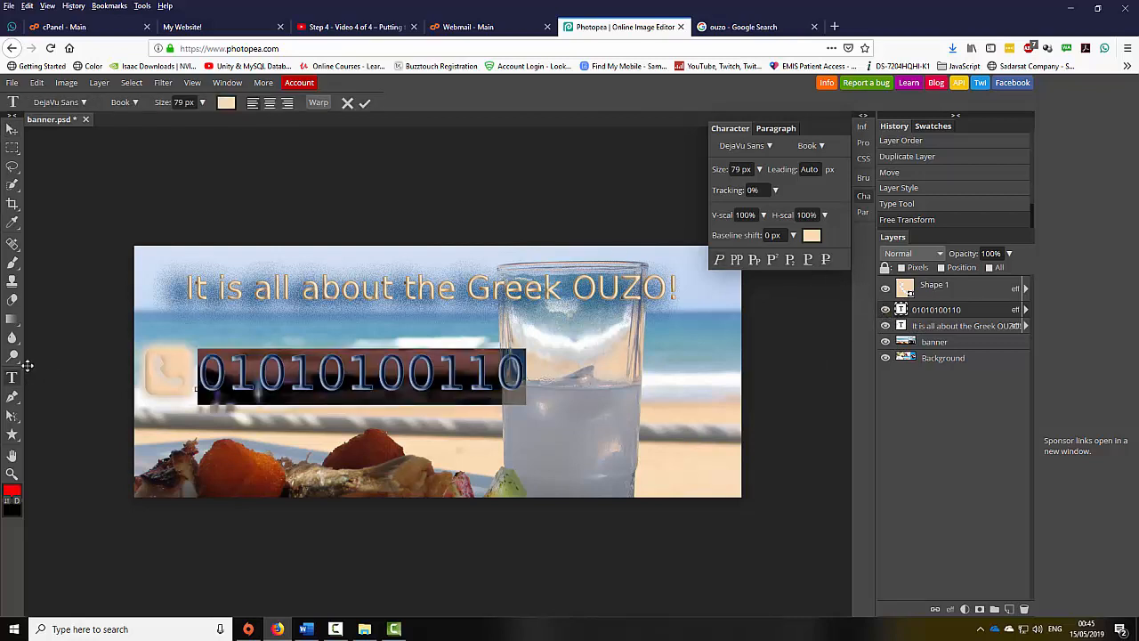
{"action": "left_click", "coordinate": [13, 131]}
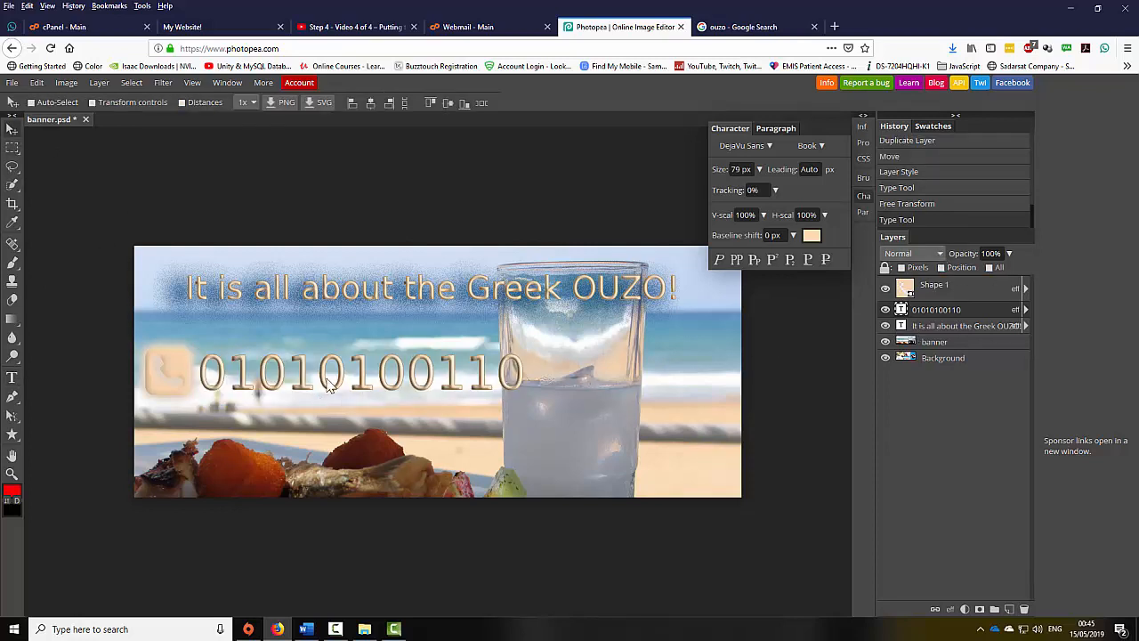
{"action": "left_click", "coordinate": [13, 379]}
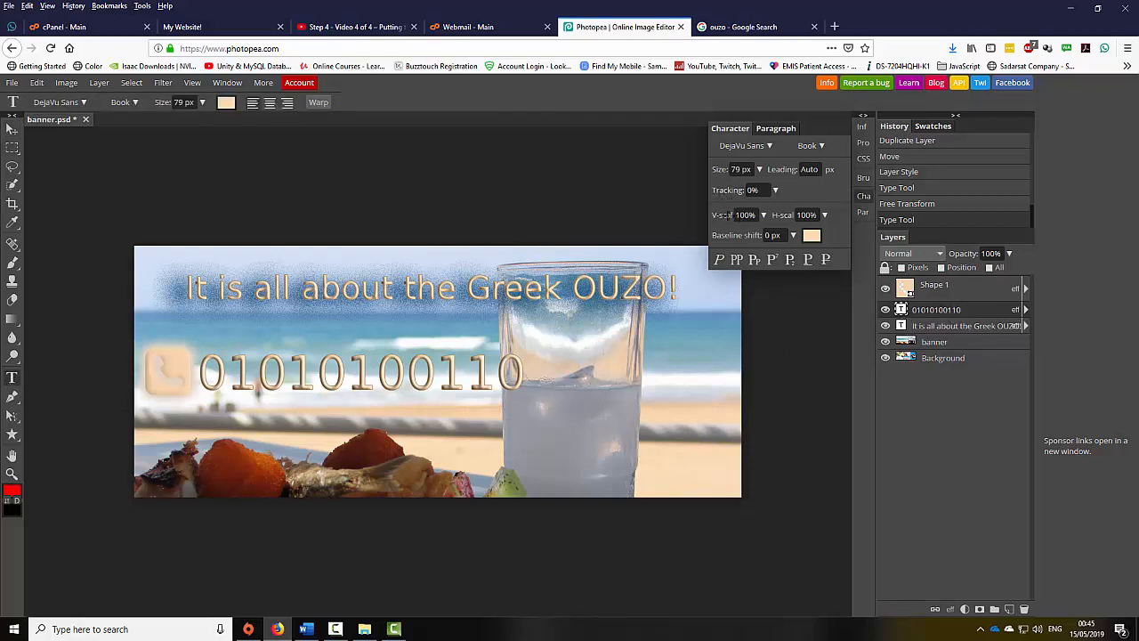
{"action": "left_click_drag", "start_coordinate": [725, 215], "coordinate": [785, 213]}
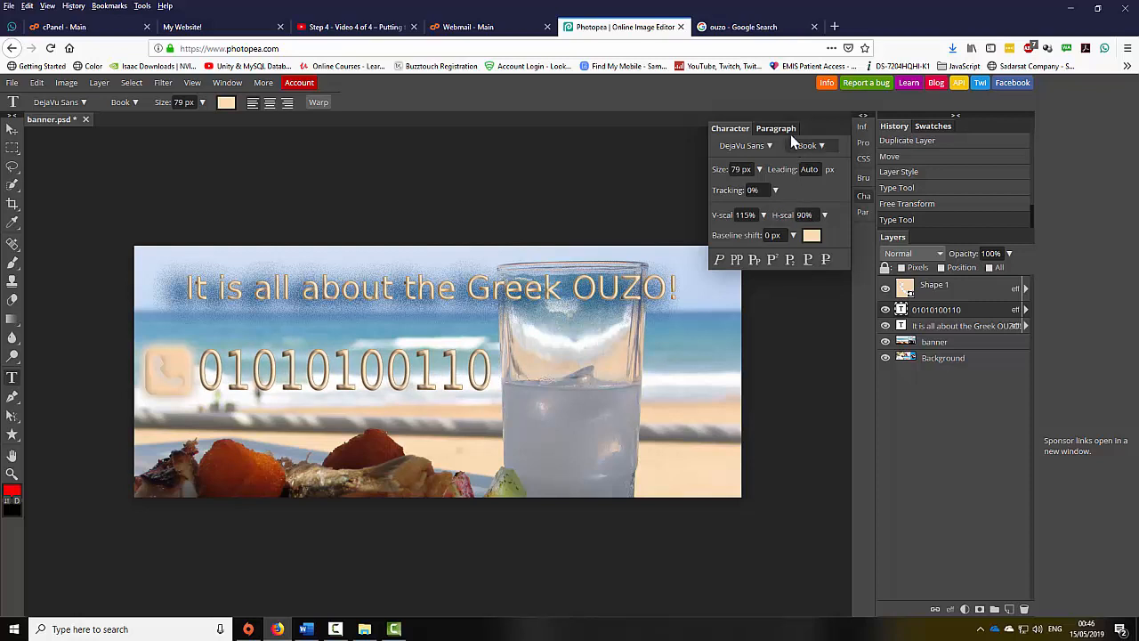
{"action": "left_click", "coordinate": [742, 148]}
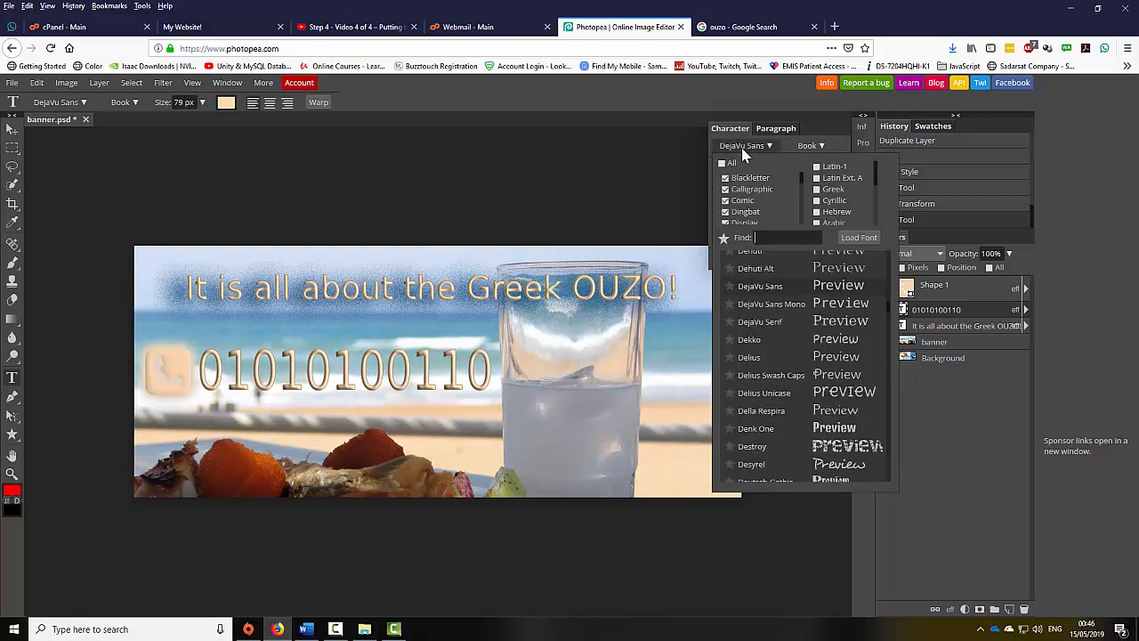
{"action": "left_click", "coordinate": [827, 445]}
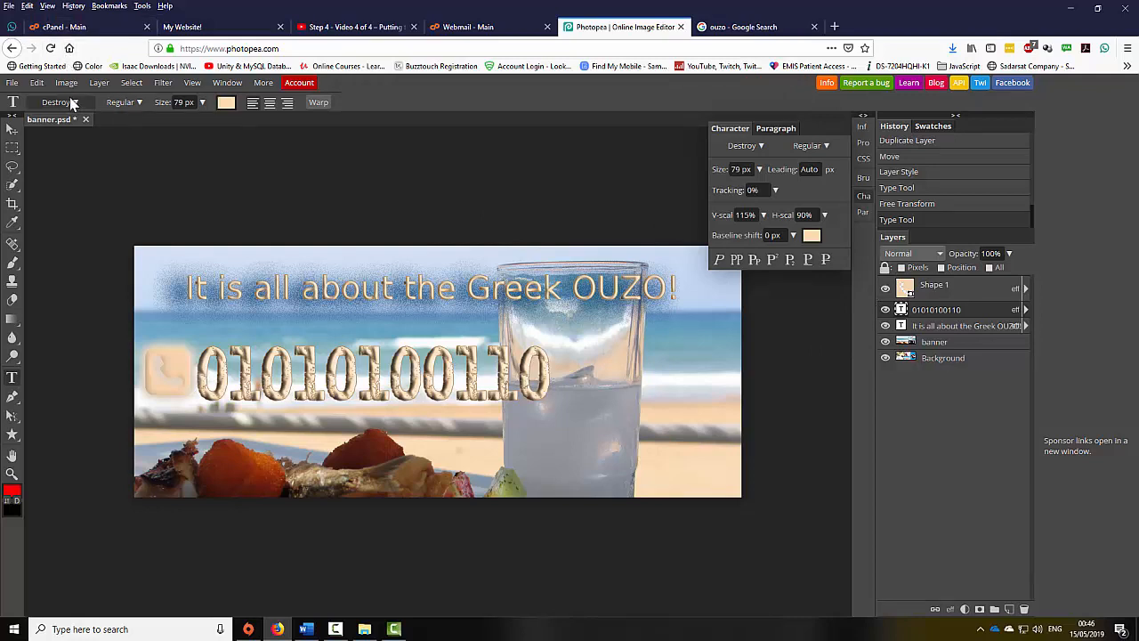
- Scale the phone number text to 80% width and 71% height so it fits between the telephone icon and the glass
{"action": "left_click", "coordinate": [44, 85]}
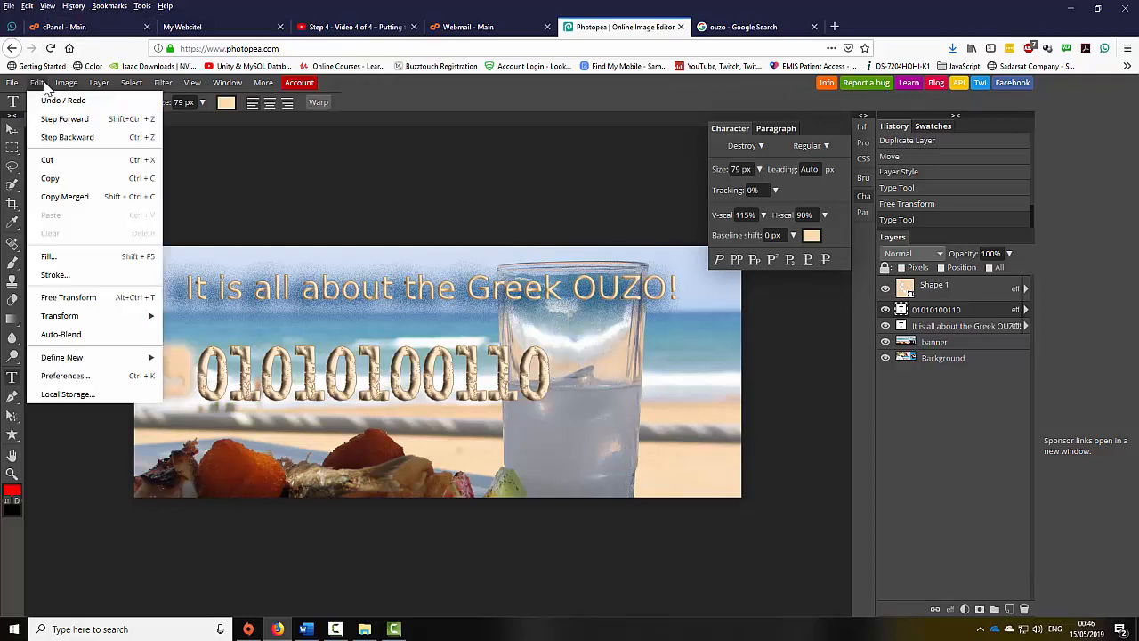
{"action": "left_click", "coordinate": [68, 299]}
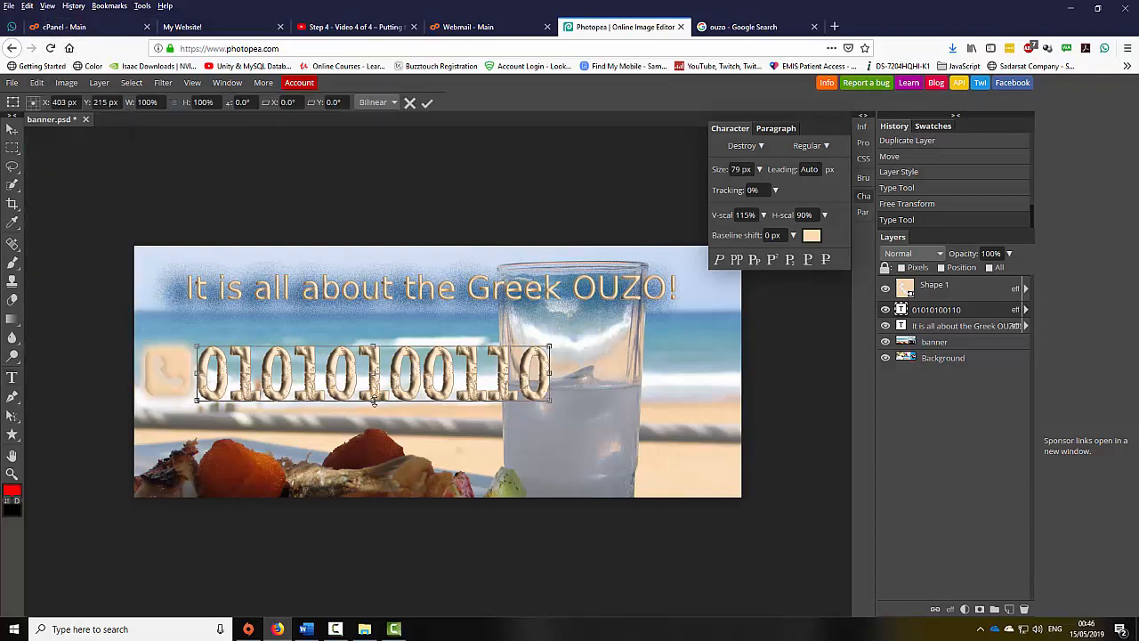
{"action": "left_click_drag", "start_coordinate": [373, 401], "coordinate": [374, 388]}
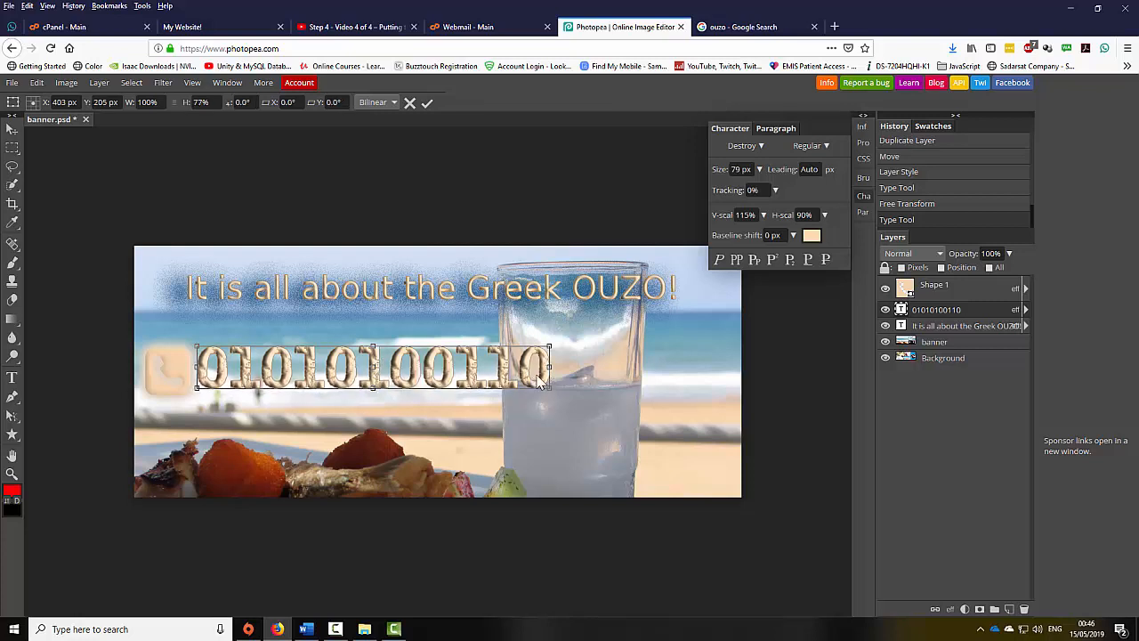
{"action": "left_click_drag", "start_coordinate": [553, 366], "coordinate": [492, 349]}
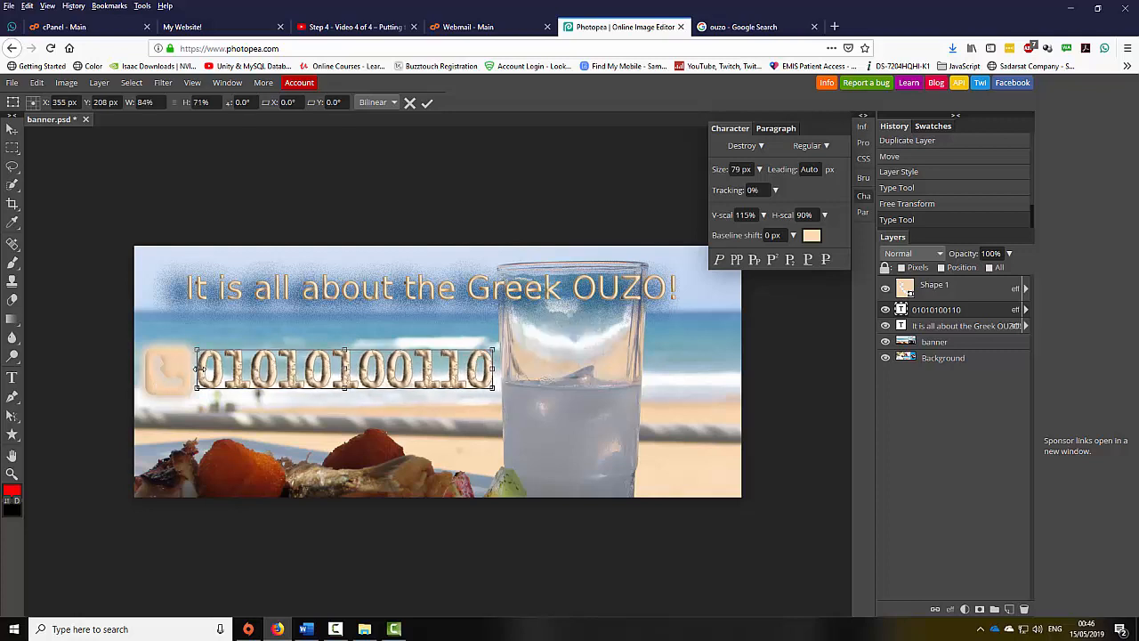
{"action": "left_click_drag", "start_coordinate": [197, 368], "coordinate": [210, 367]}
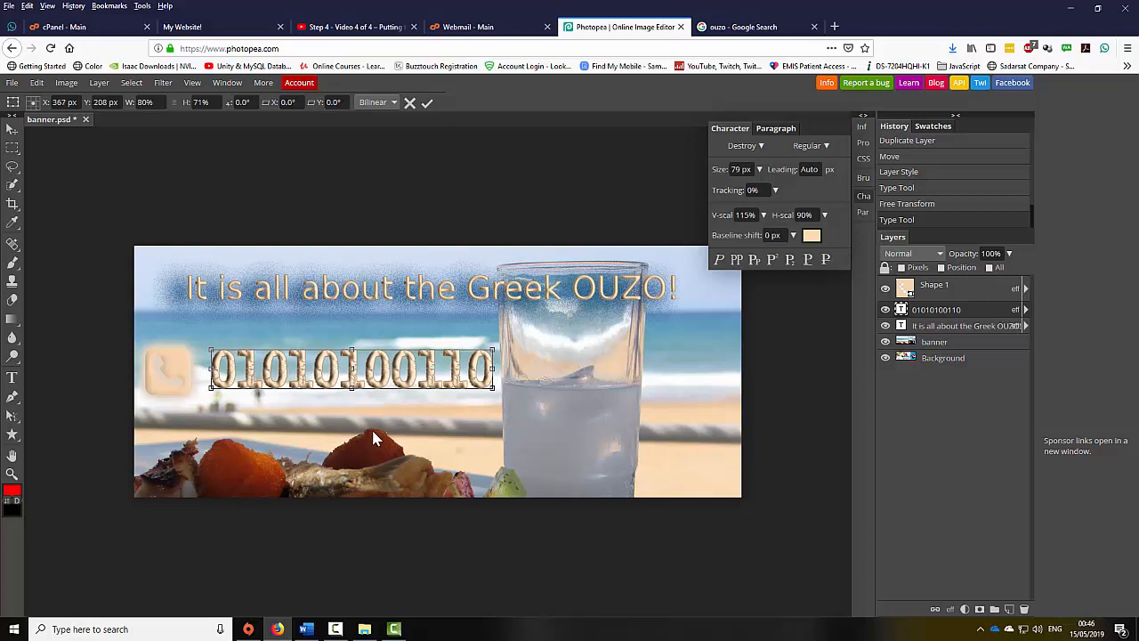
{"action": "key", "text": "Return"}
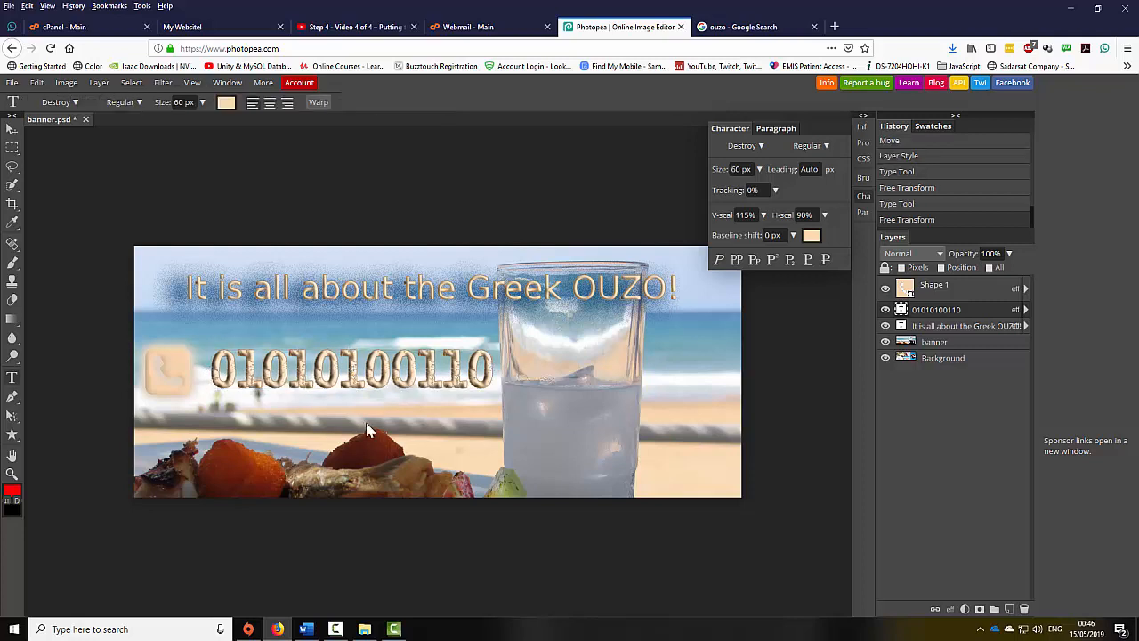
{"action": "left_click", "coordinate": [178, 368]}
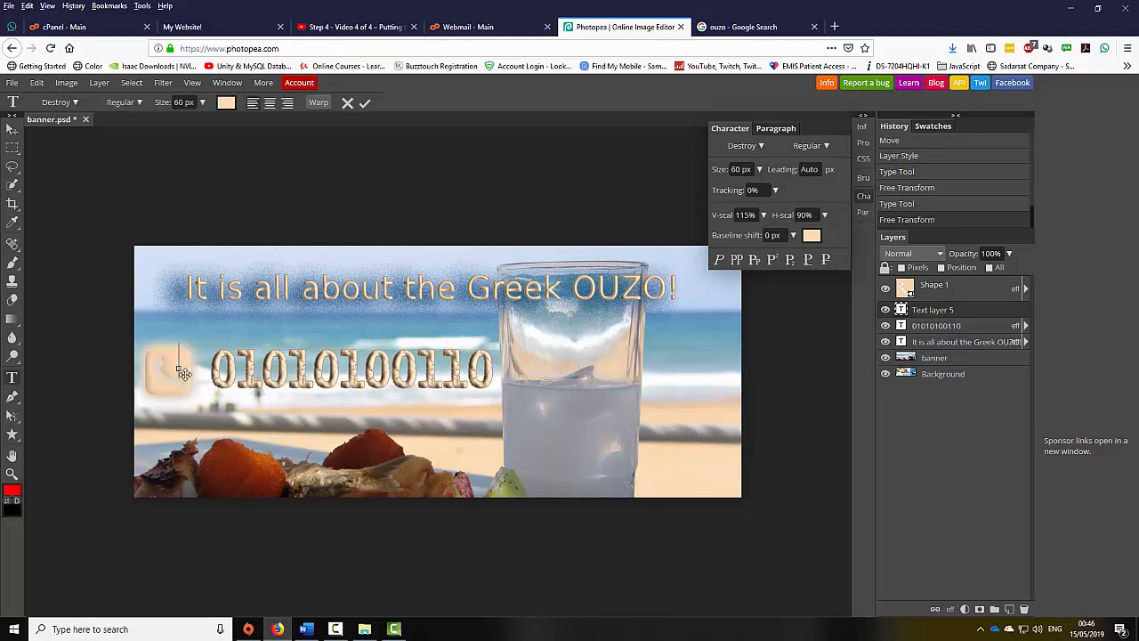
{"action": "left_click", "coordinate": [12, 130]}
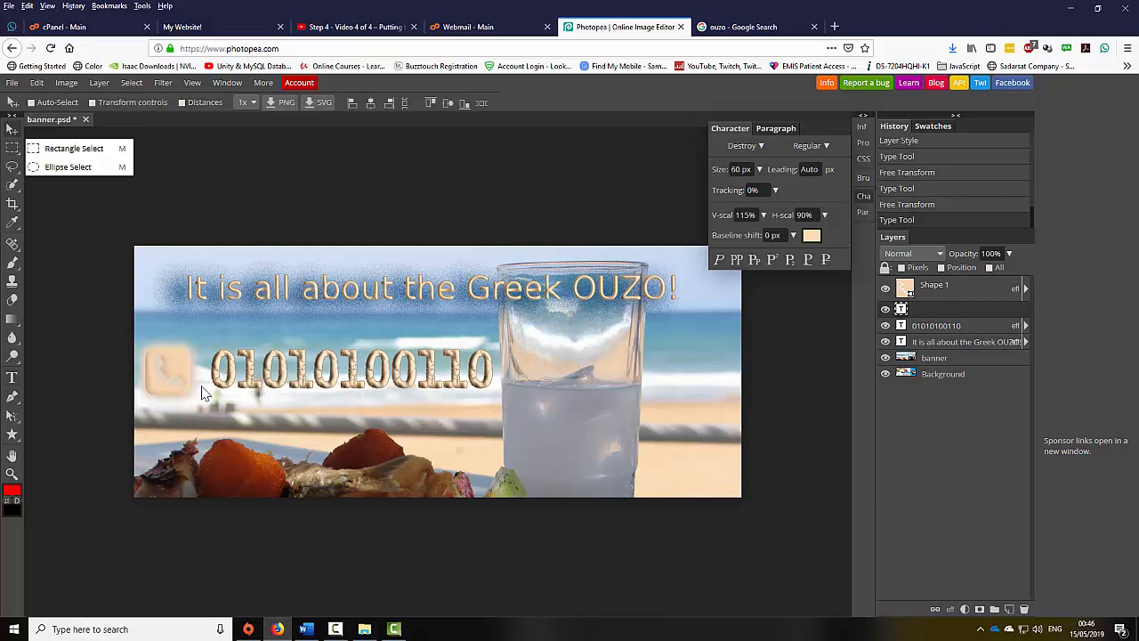
{"action": "left_click_drag", "start_coordinate": [917, 321], "coordinate": [1024, 608]}
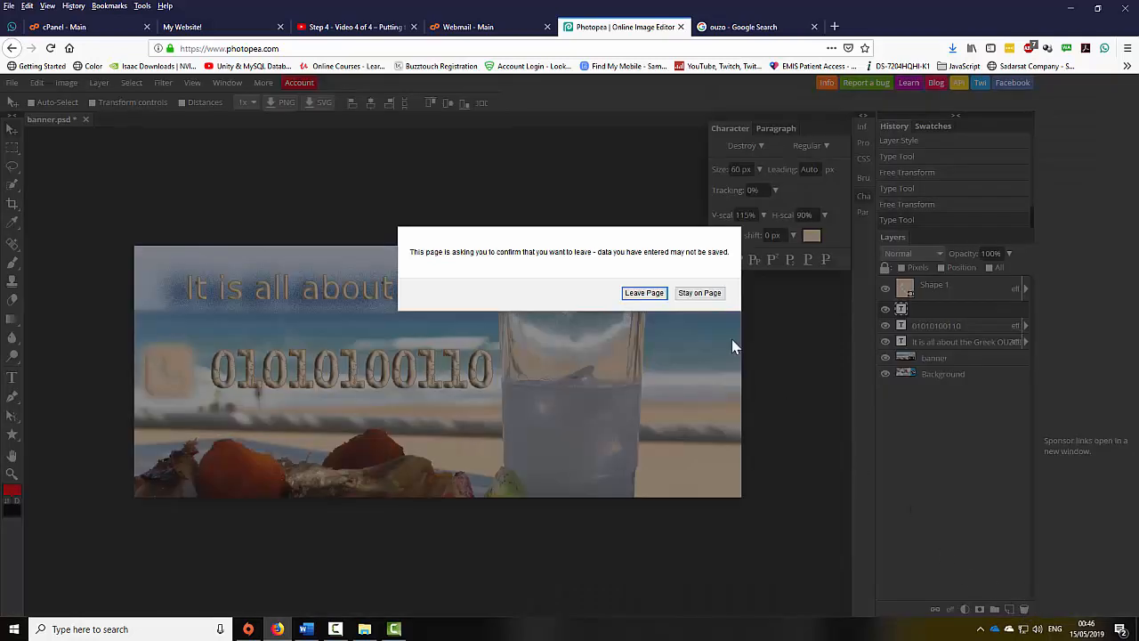
{"action": "left_click", "coordinate": [698, 293]}
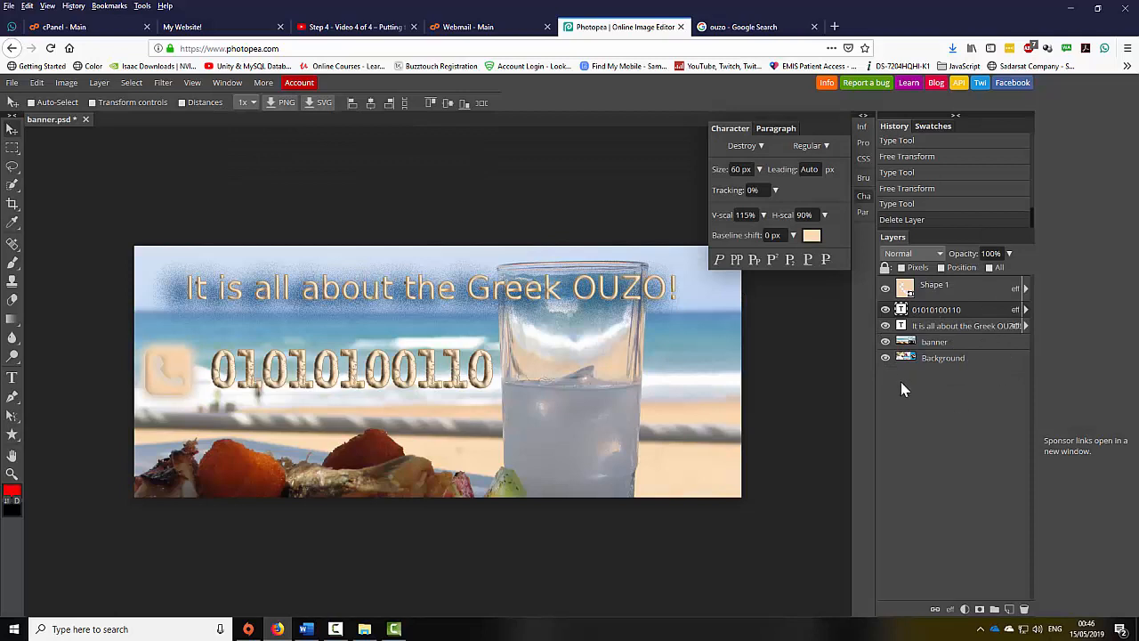
- Hide the telephone icon's shape layer
{"action": "left_click_drag", "start_coordinate": [961, 298], "coordinate": [903, 301]}
{"action": "left_click", "coordinate": [885, 290]}
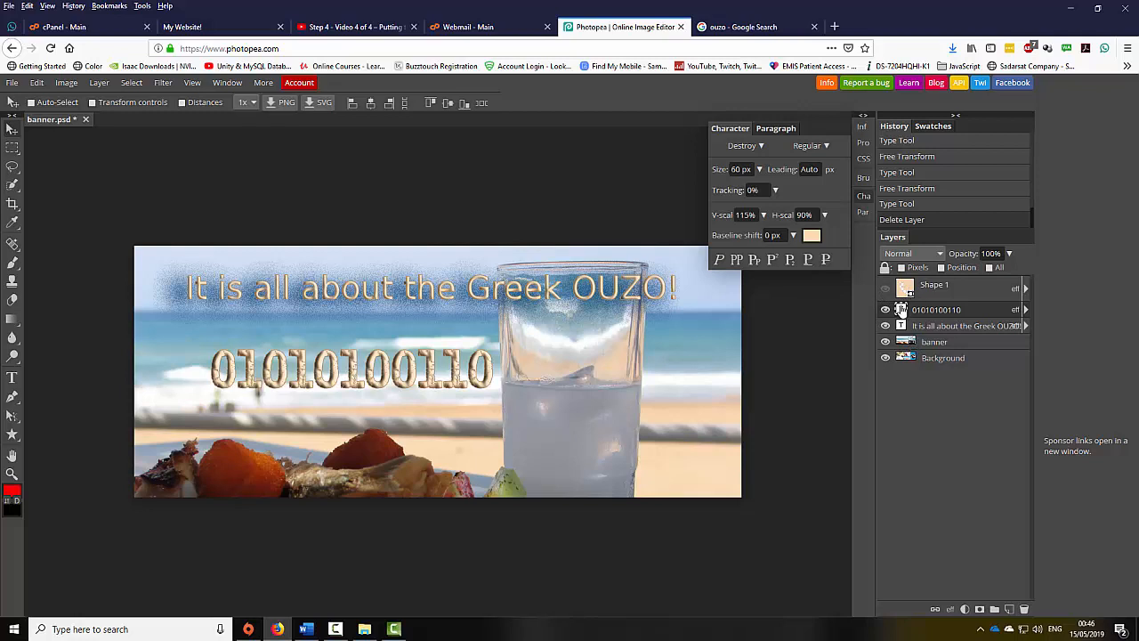
- Add the prefix "Tel: " before the phone number and move the text to the banner's lower-left corner
{"action": "double_click", "coordinate": [901, 309]}
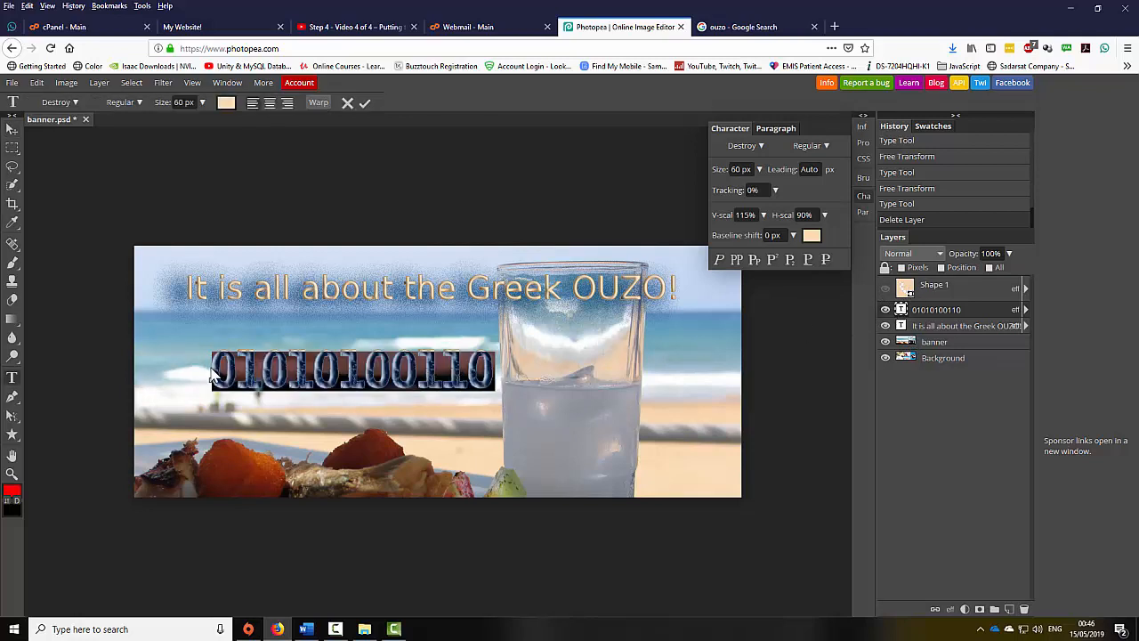
{"action": "left_click", "coordinate": [211, 374]}
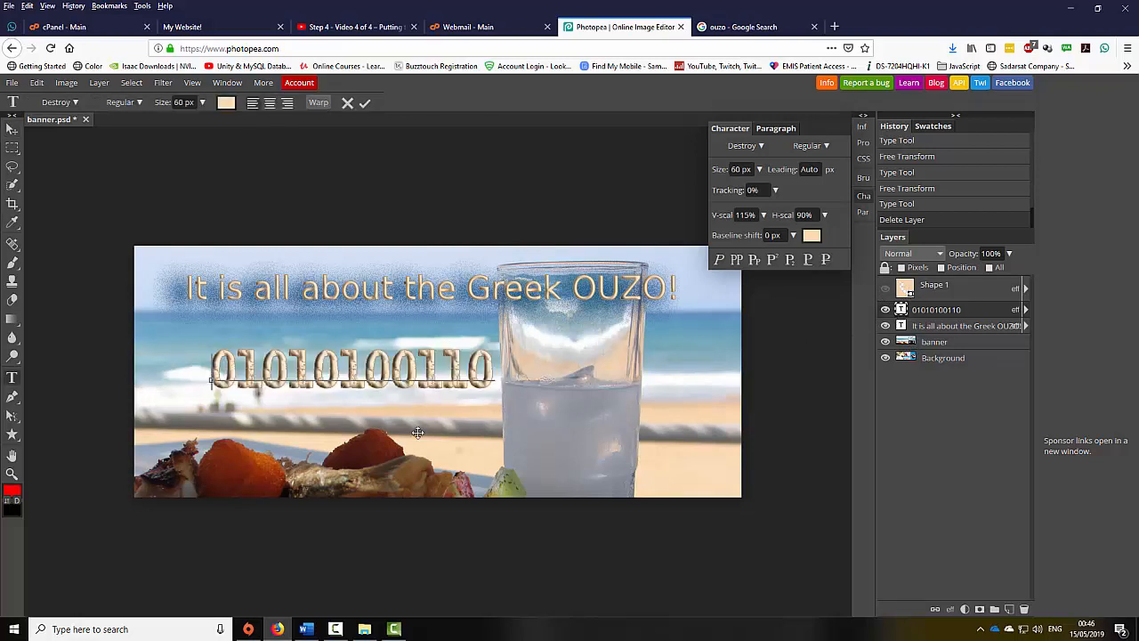
{"action": "type", "text": "Tel:"}
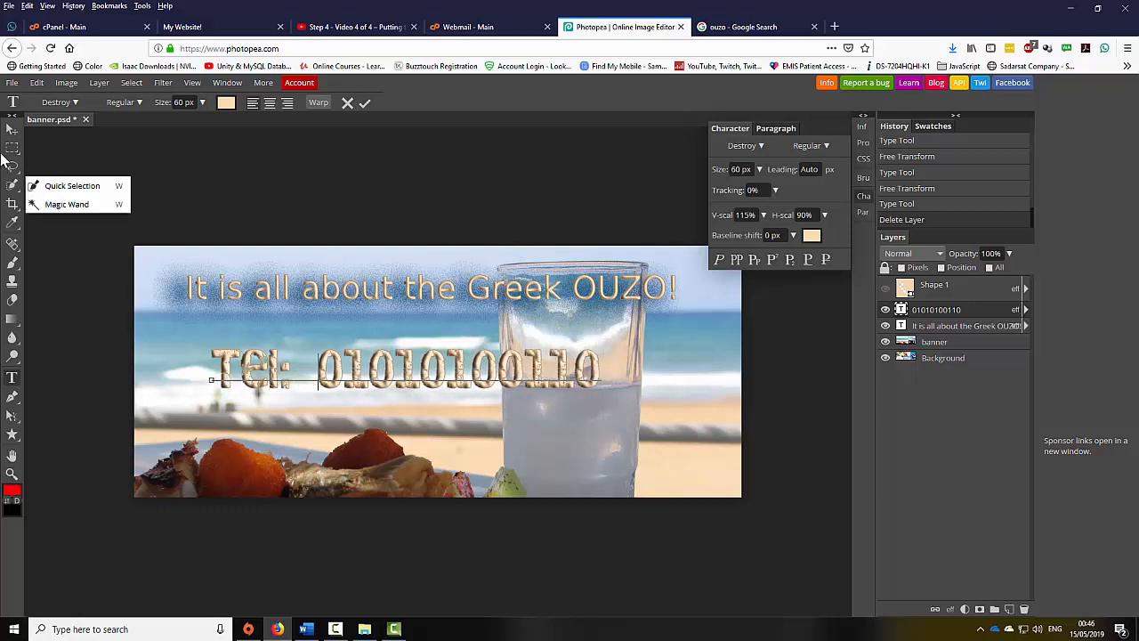
{"action": "left_click", "coordinate": [13, 131]}
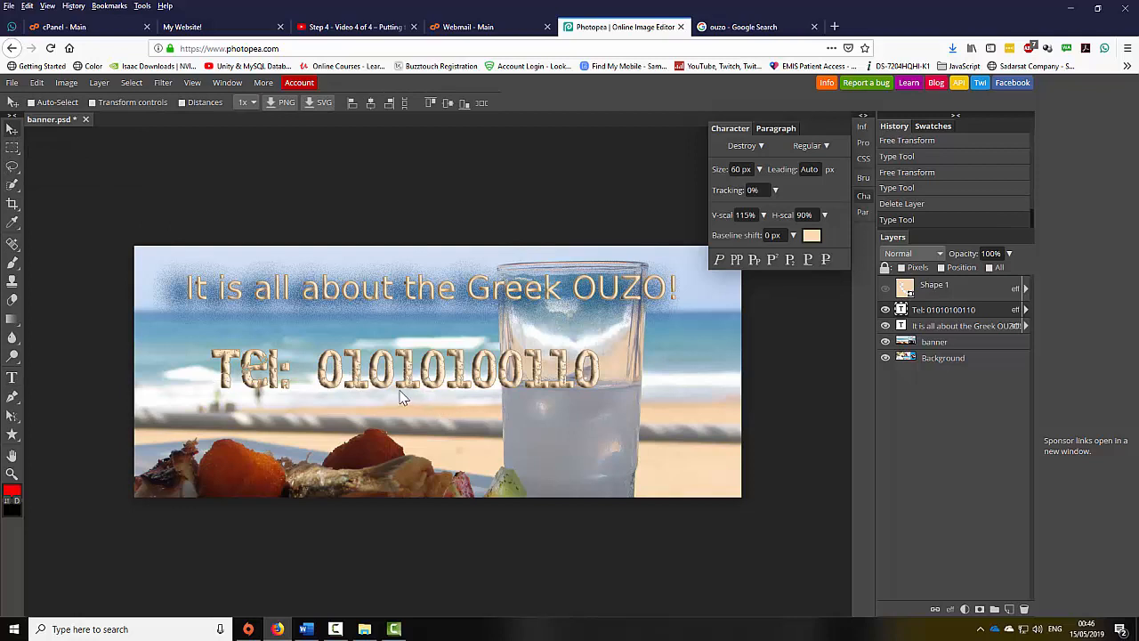
{"action": "left_click_drag", "start_coordinate": [408, 389], "coordinate": [349, 485]}
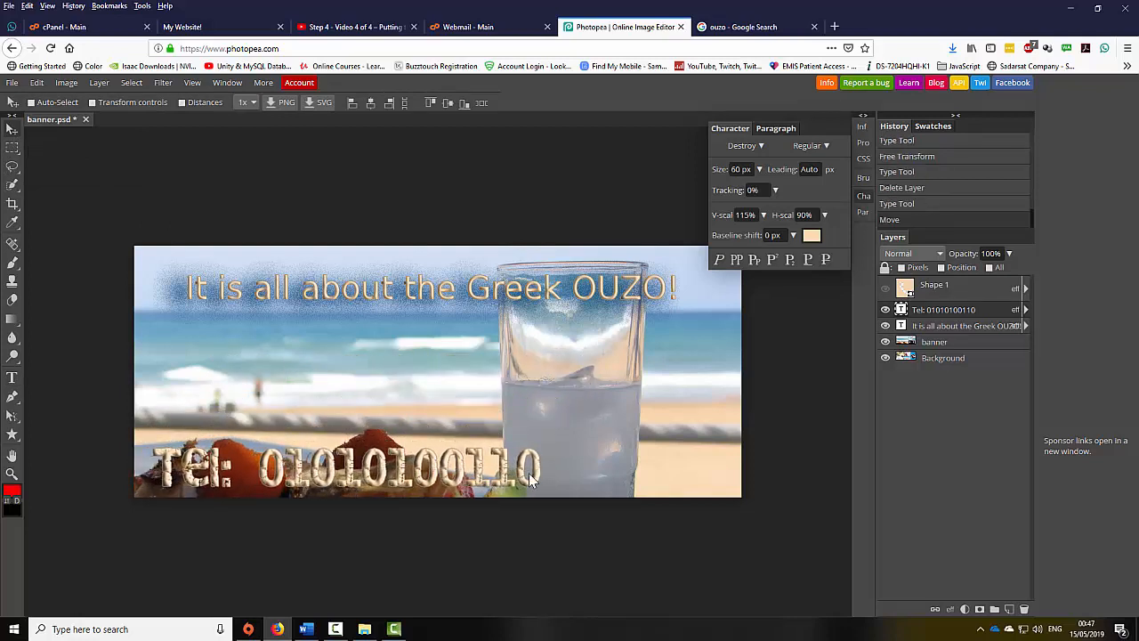
- Enlarge the phone number text with Free Transform until it spans nearly the banner's full width, and move it slightly up
{"action": "left_click", "coordinate": [37, 81]}
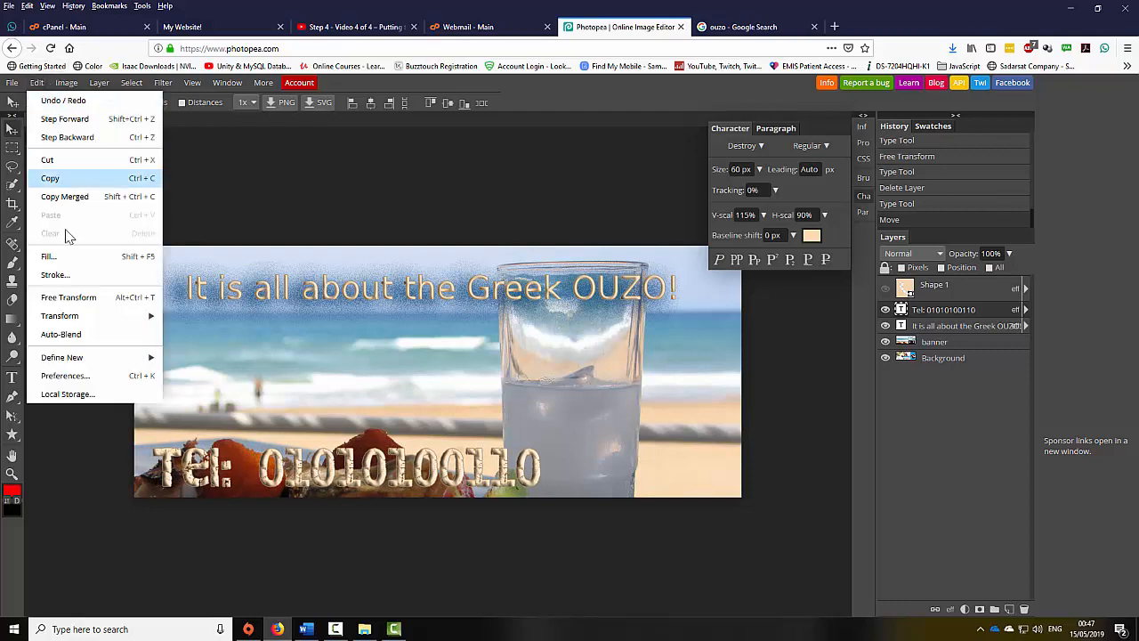
{"action": "left_click", "coordinate": [71, 298]}
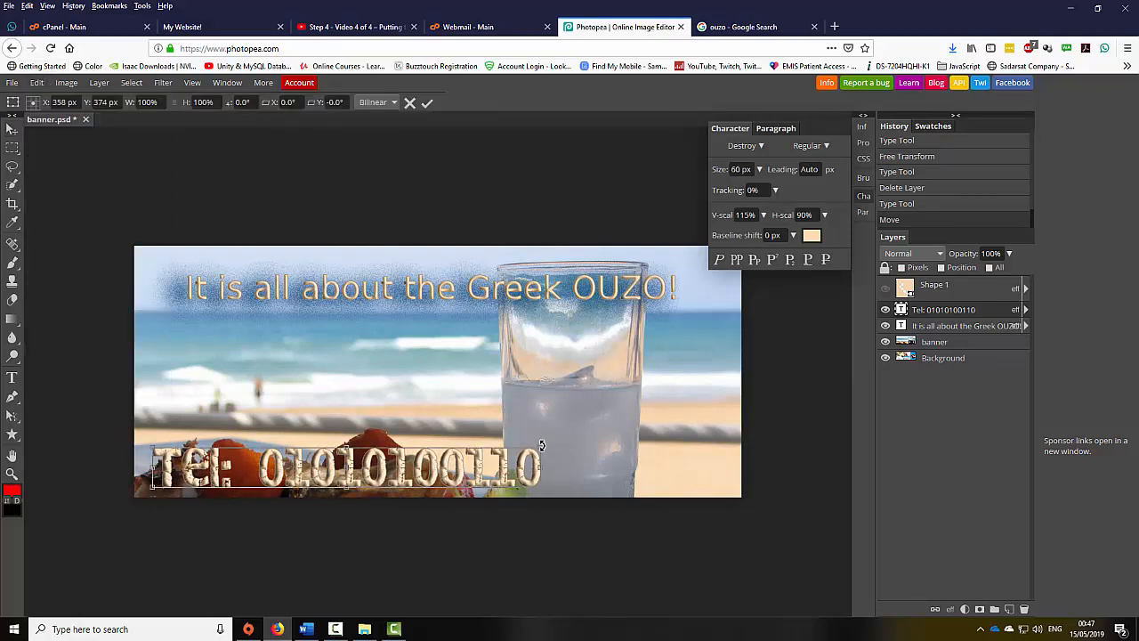
{"action": "left_click_drag", "start_coordinate": [540, 448], "coordinate": [713, 439]}
{"action": "key", "text": "Return"}
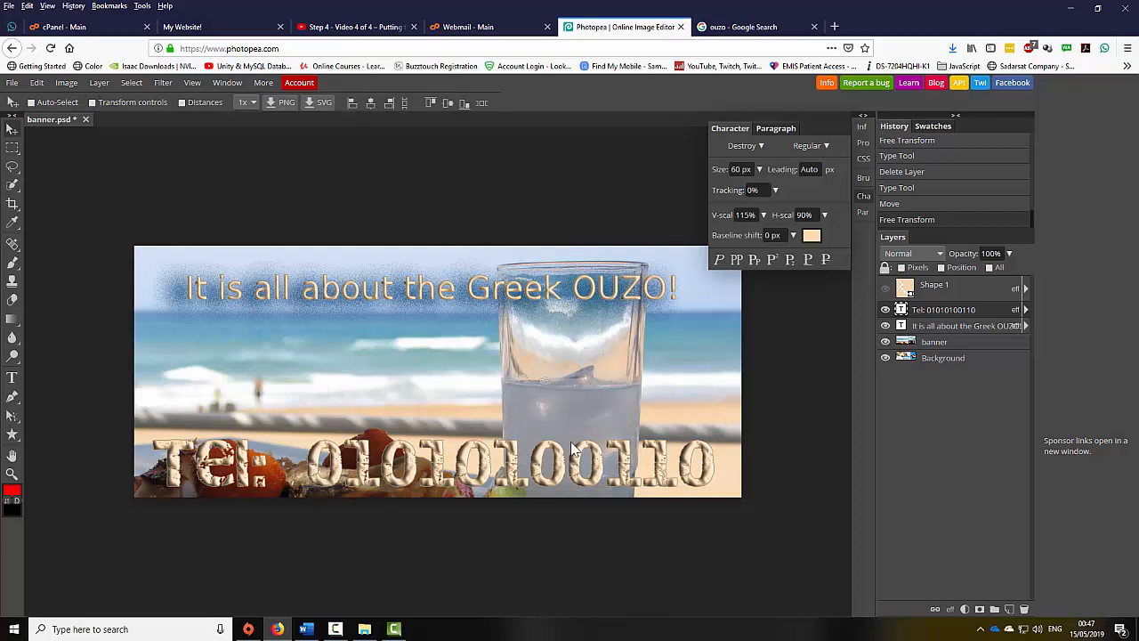
{"action": "left_click_drag", "start_coordinate": [599, 454], "coordinate": [599, 445]}
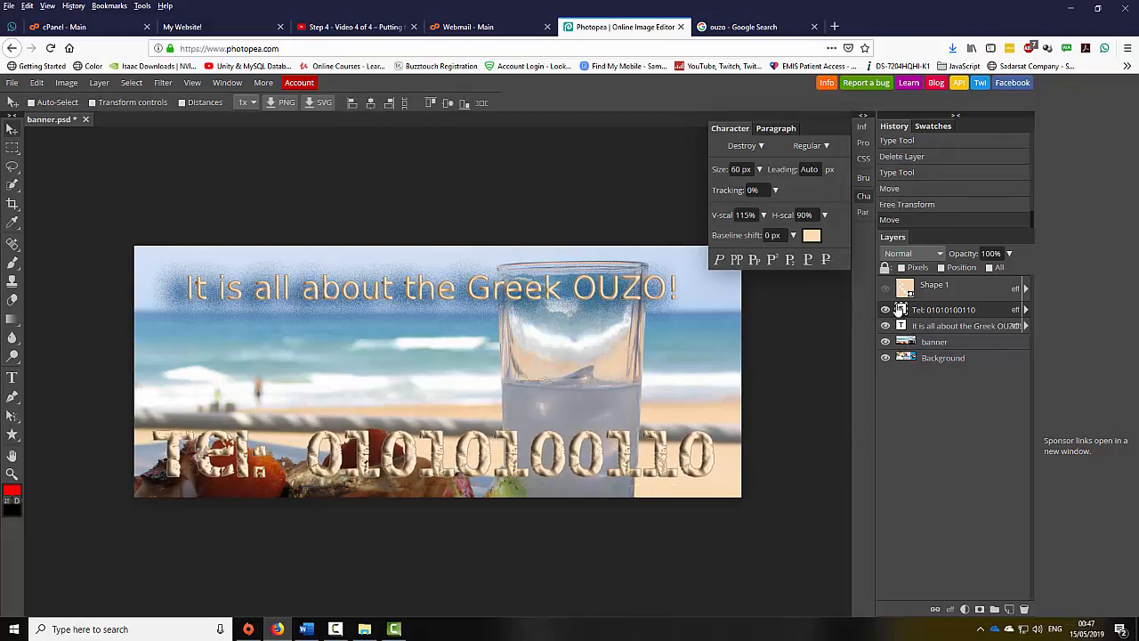
- Add a new layer above the banner photo layer and draw a full-width rectangle band behind the phone number text
{"action": "left_click", "coordinate": [935, 346]}
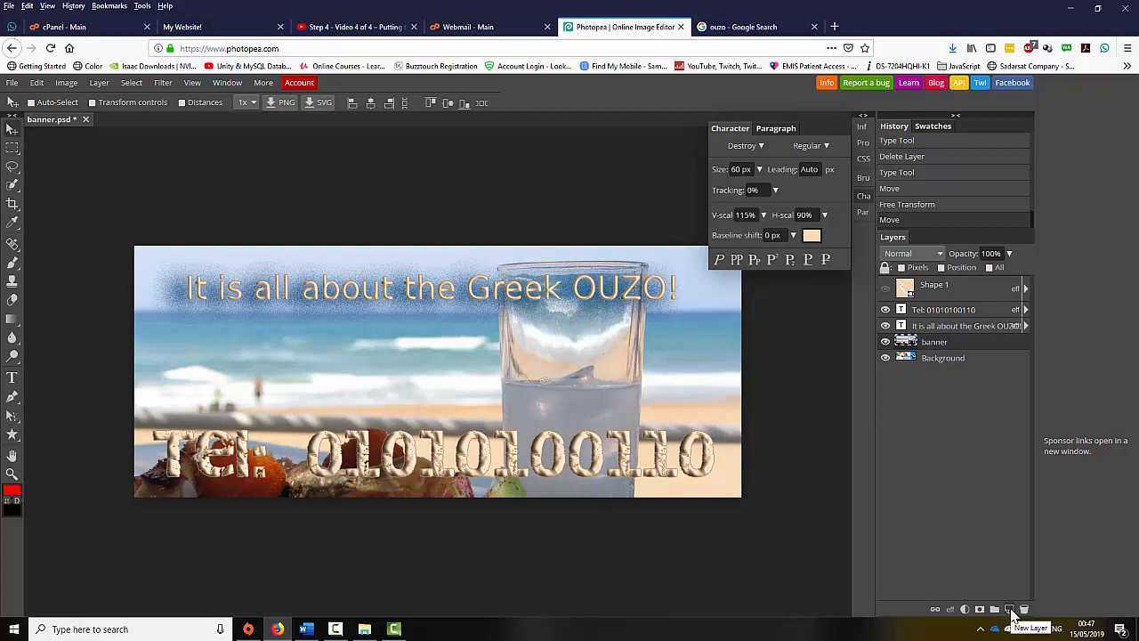
{"action": "left_click", "coordinate": [1009, 610]}
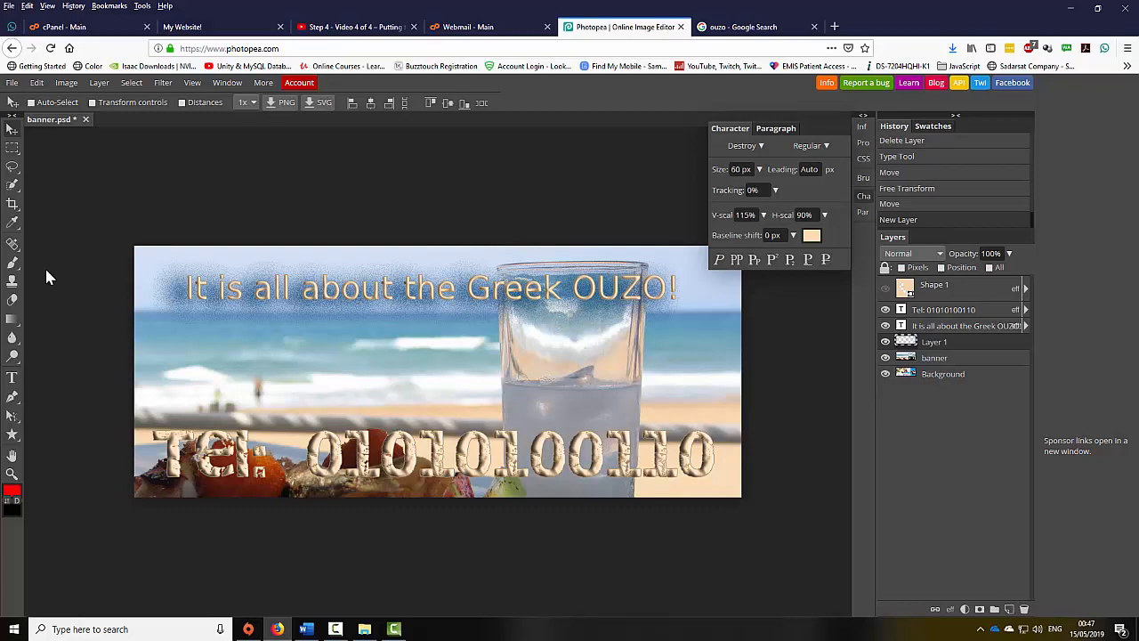
{"action": "left_click", "coordinate": [12, 436]}
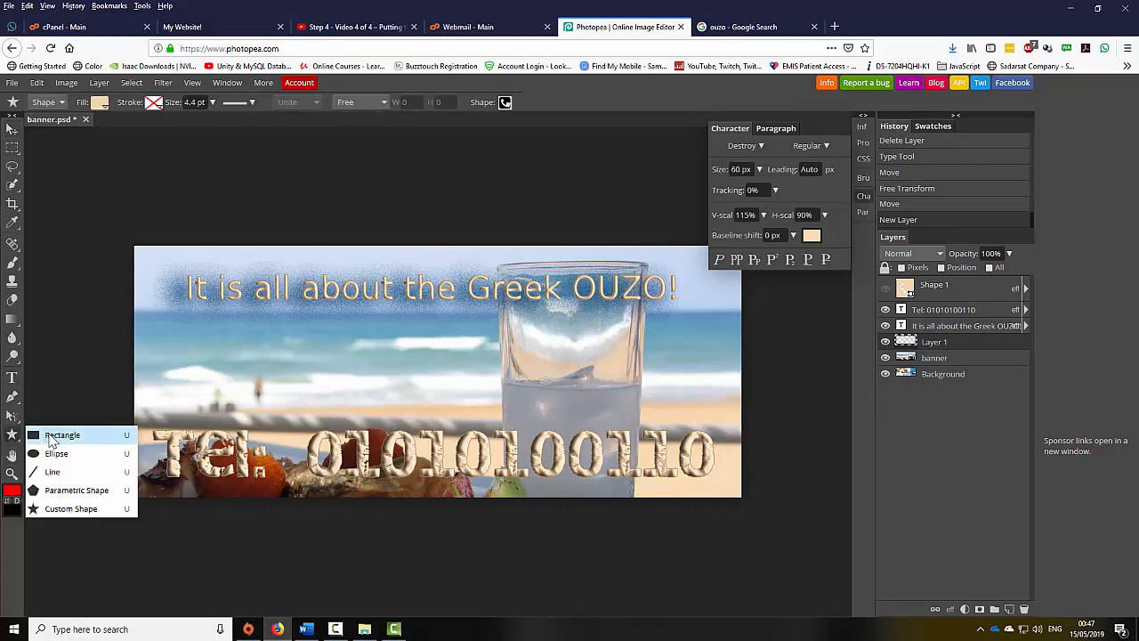
{"action": "left_click", "coordinate": [54, 437]}
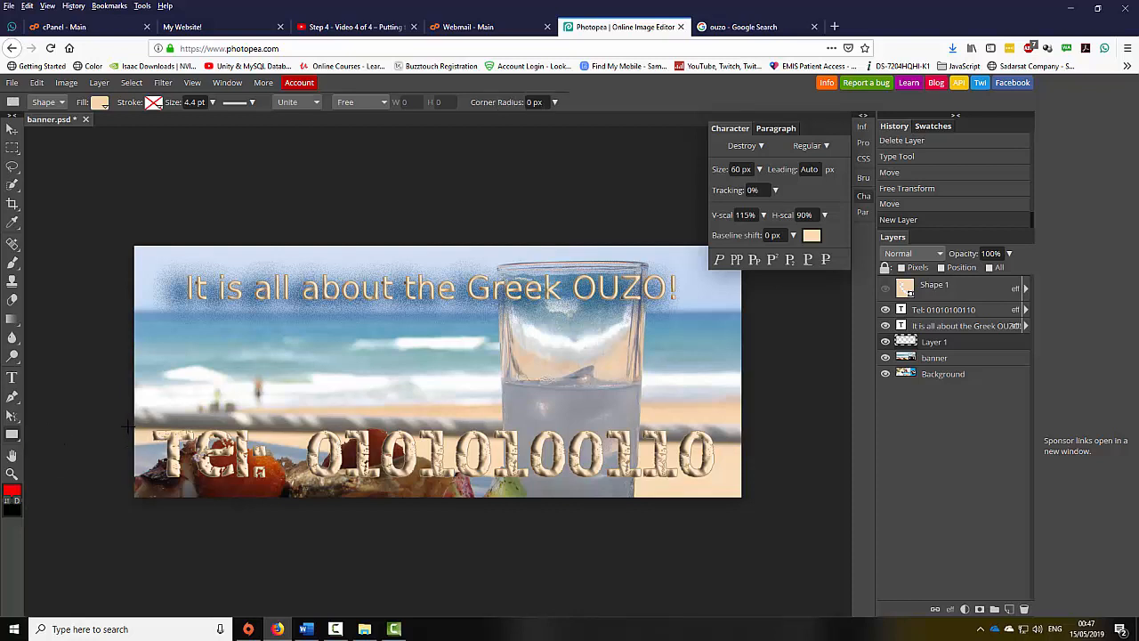
{"action": "left_click_drag", "start_coordinate": [128, 422], "coordinate": [761, 483]}
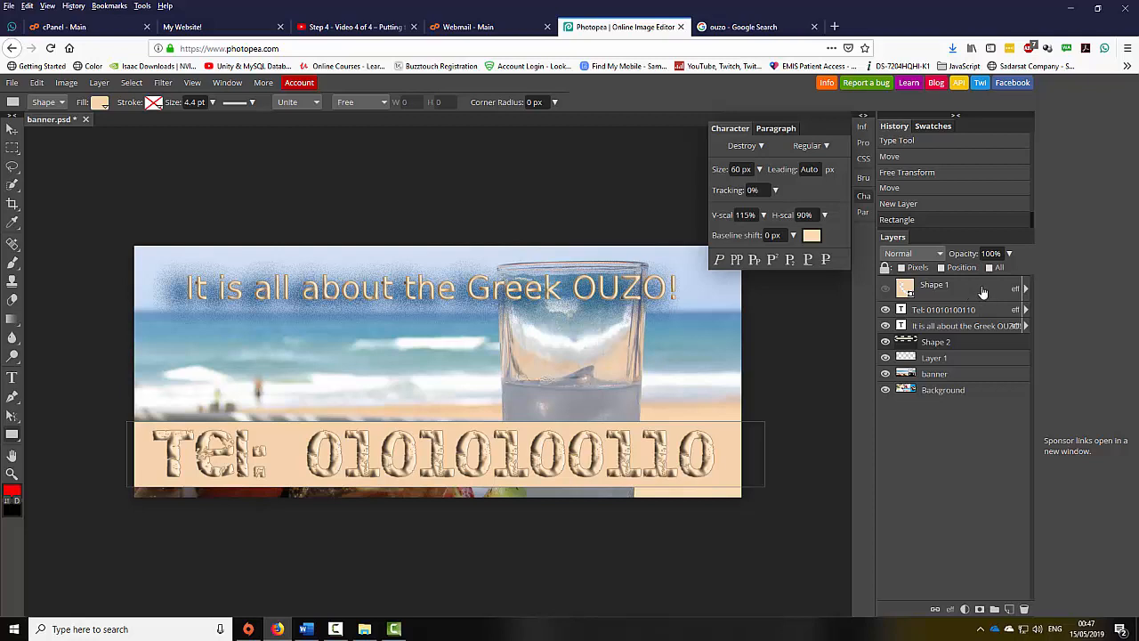
- Change the rectangle band's fill to white and set its layer opacity to 76%
{"action": "left_click_drag", "start_coordinate": [963, 254], "coordinate": [932, 261]}
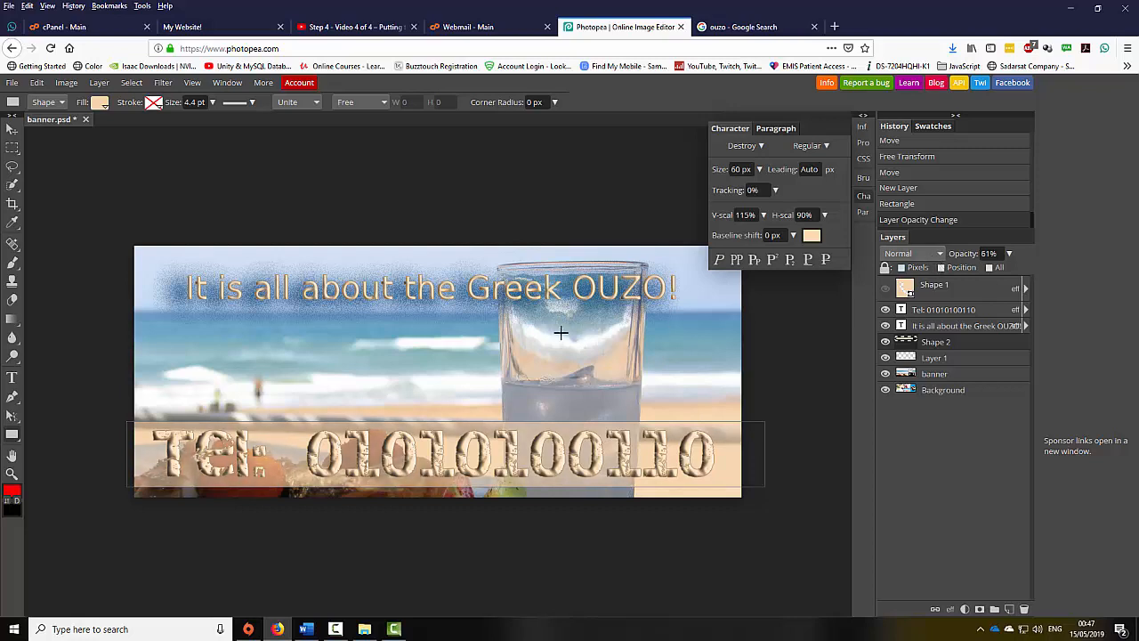
{"action": "left_click", "coordinate": [99, 103]}
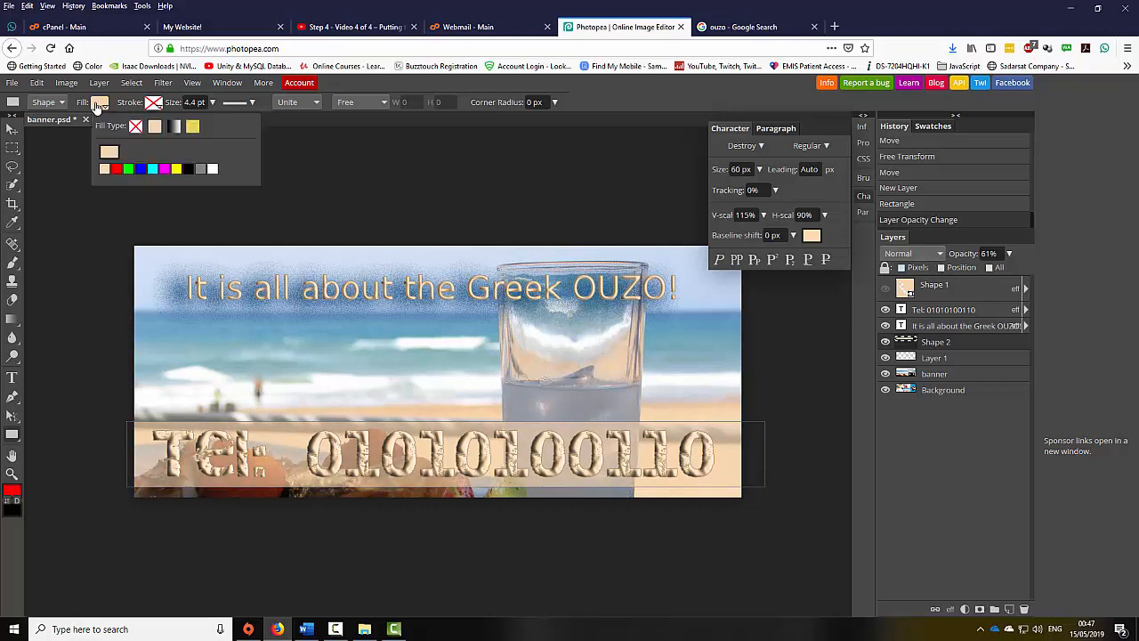
{"action": "left_click", "coordinate": [212, 169]}
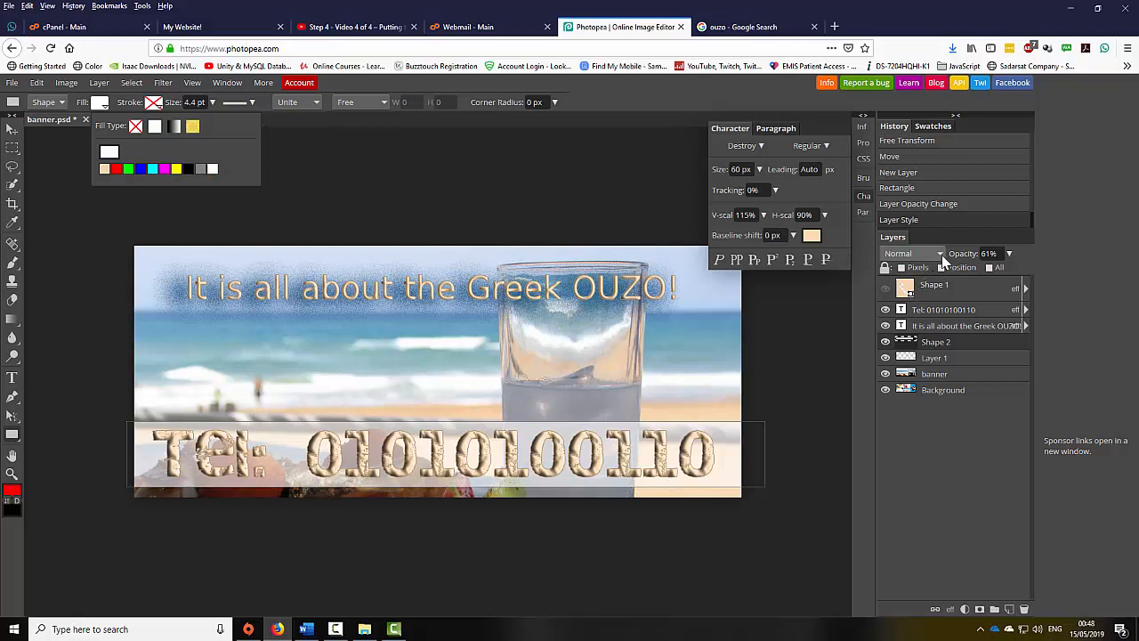
{"action": "left_click_drag", "start_coordinate": [967, 256], "coordinate": [974, 254]}
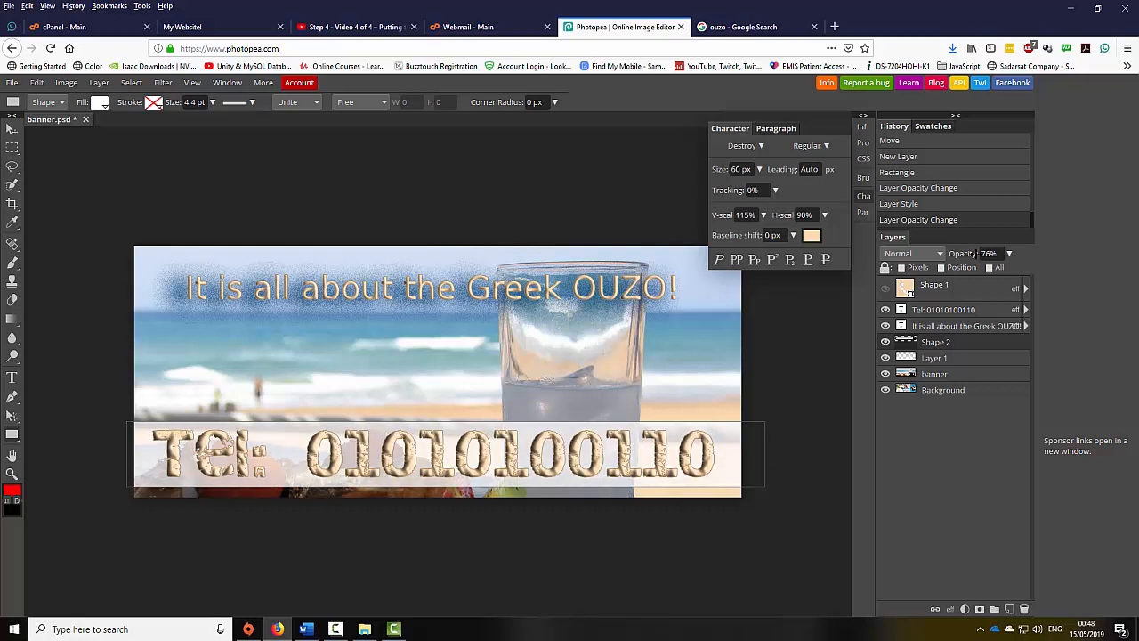
- Open the colour picker for the rectangle band's fill
{"action": "left_click", "coordinate": [98, 104]}
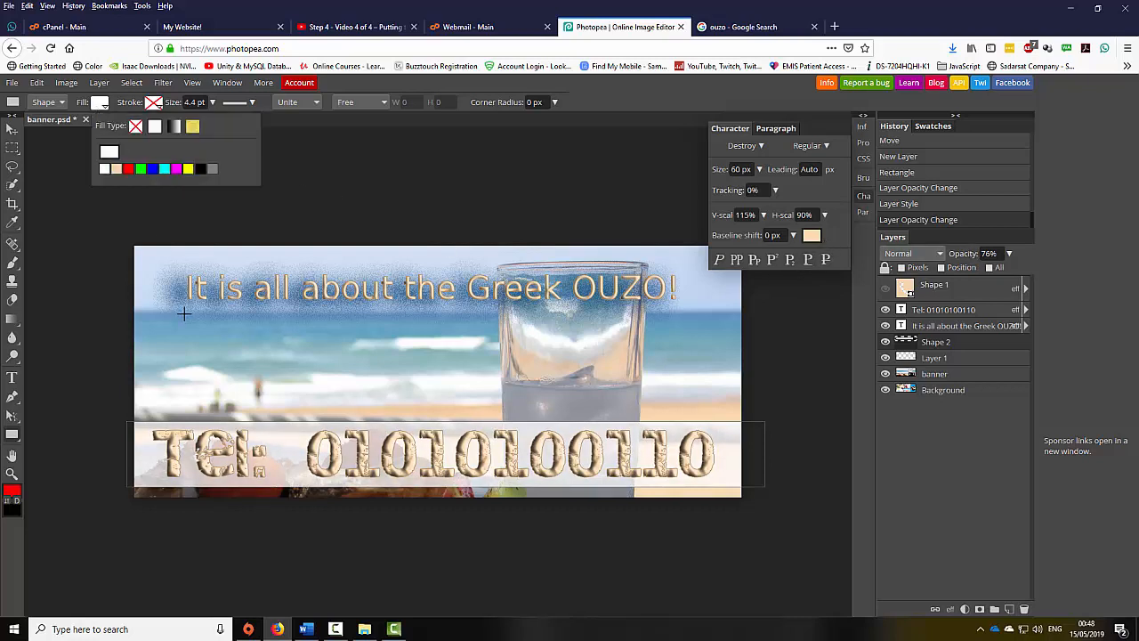
{"action": "left_click", "coordinate": [107, 155]}
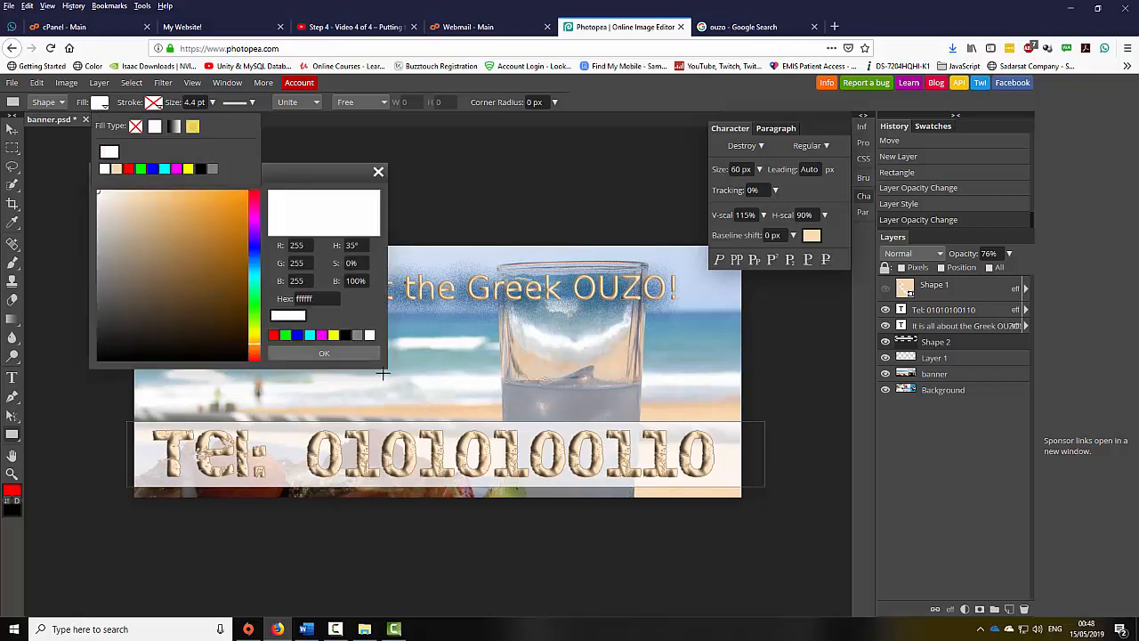
- Recolour the band behind the phone number to sea blue 6daac6 sampled from the photo, and select the banner layer
{"action": "left_click", "coordinate": [462, 357]}
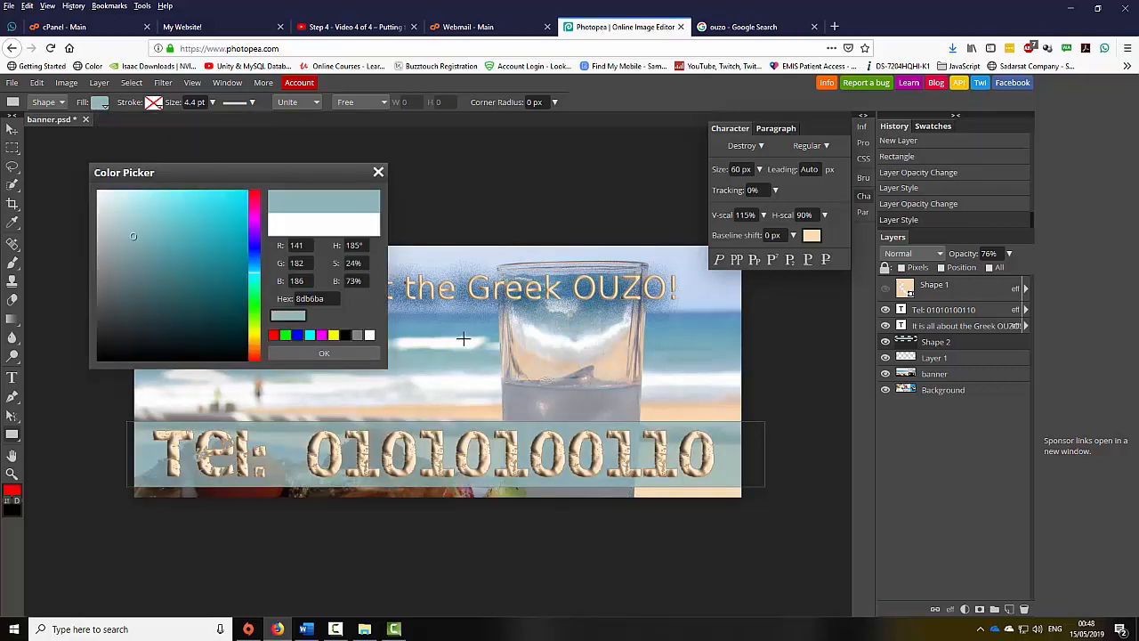
{"action": "left_click", "coordinate": [464, 332]}
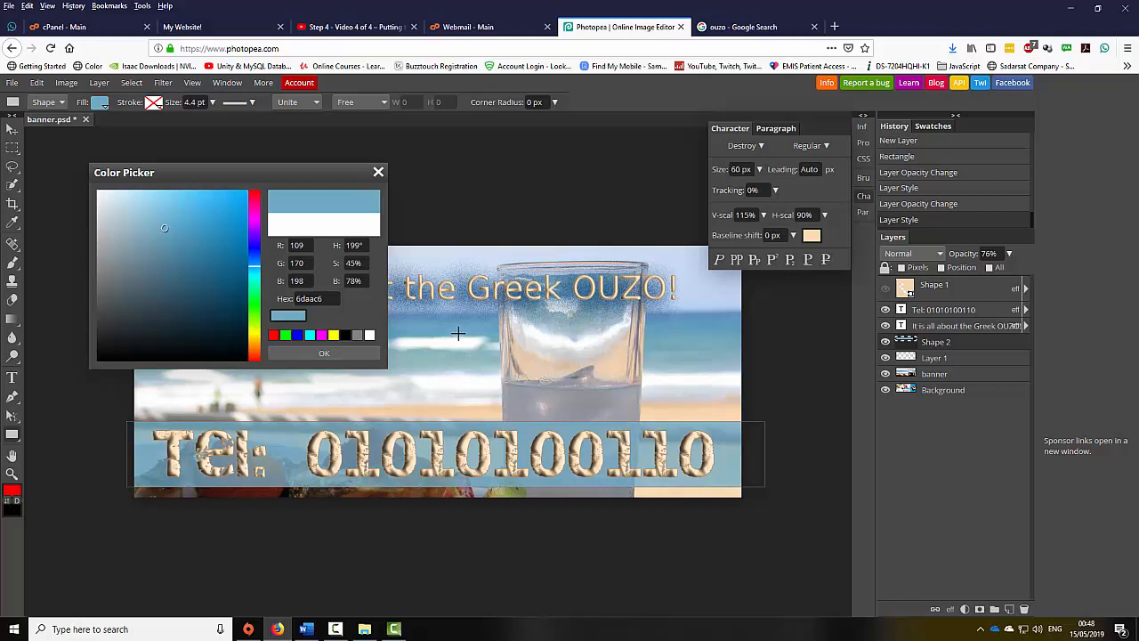
{"action": "left_click", "coordinate": [324, 353]}
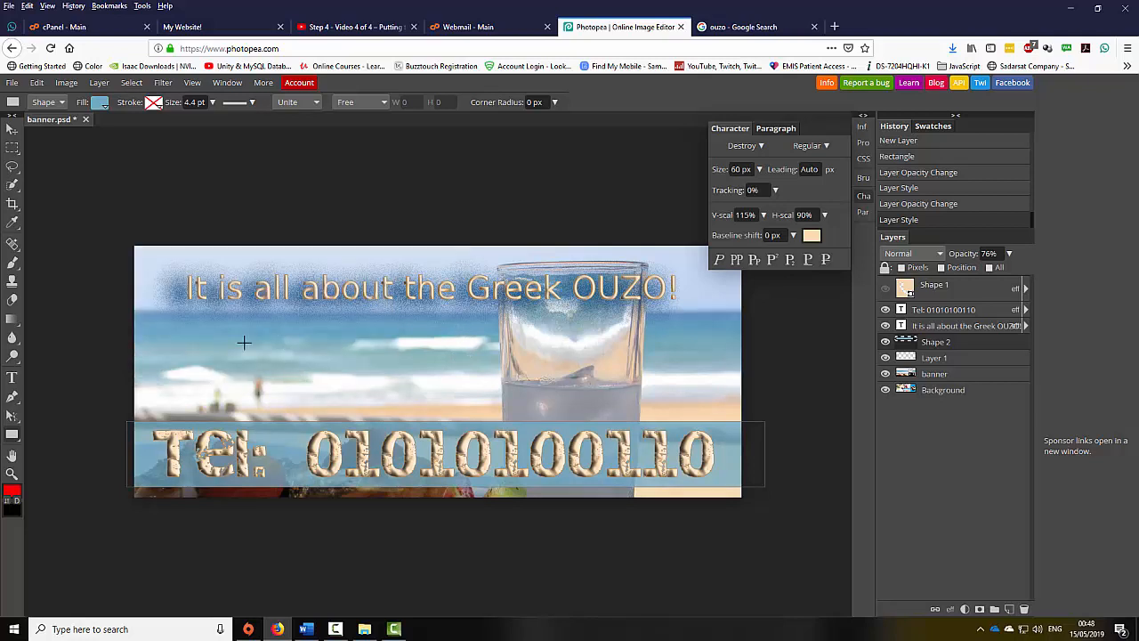
{"action": "left_click", "coordinate": [13, 130]}
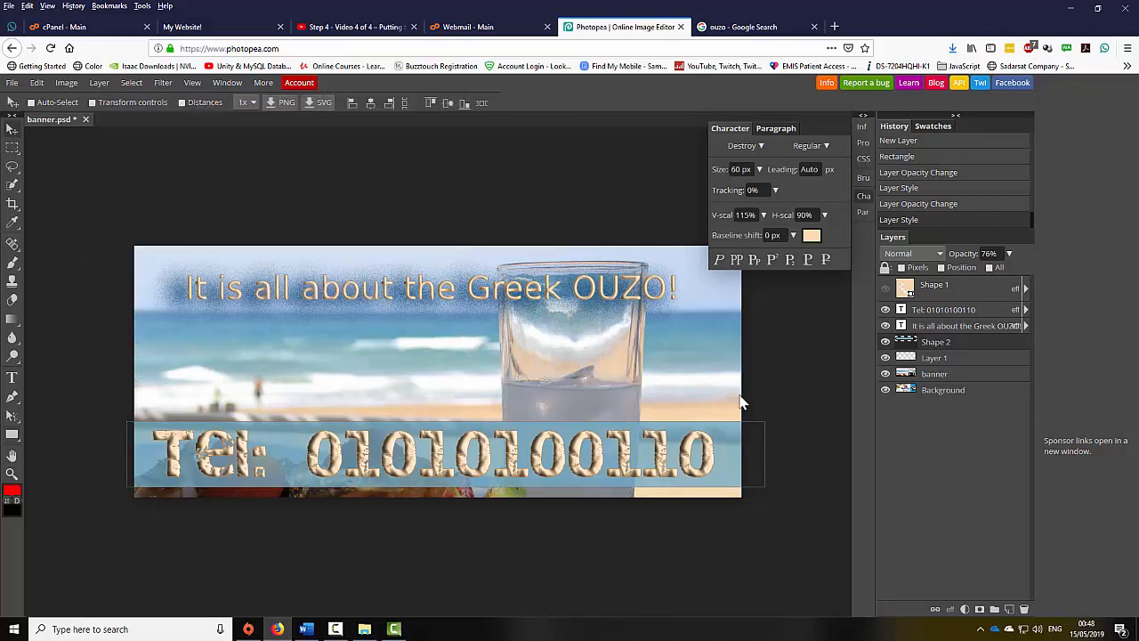
{"action": "left_click", "coordinate": [943, 360]}
{"action": "left_click", "coordinate": [930, 377]}
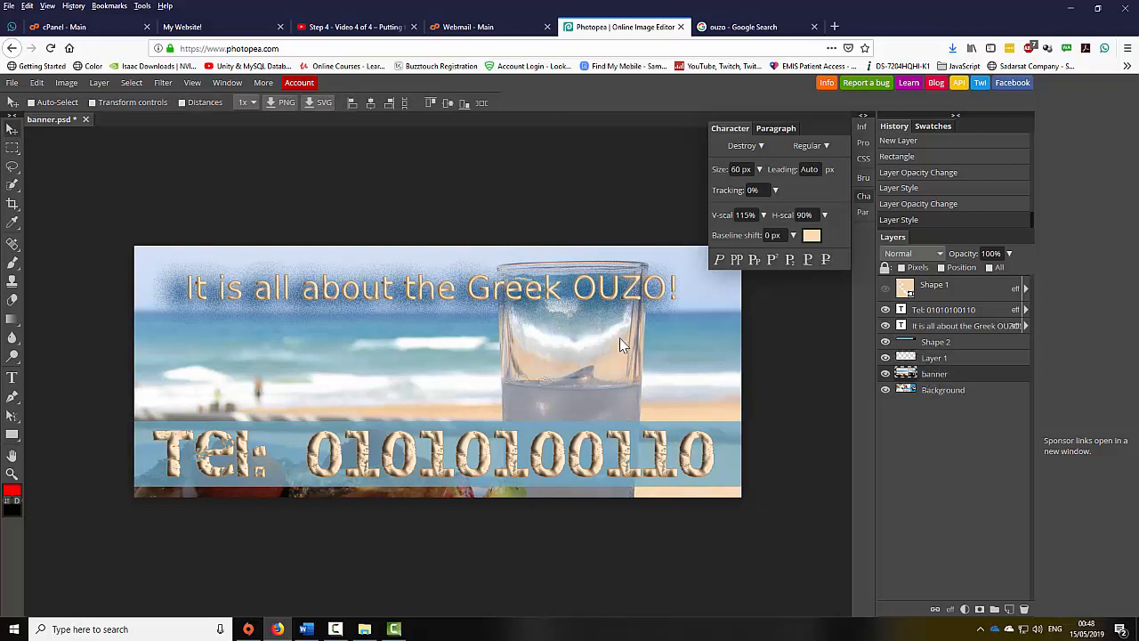
- Export the banner as a 1024 × 424 px JPG at 70% quality and save banner.jpg to disk
{"action": "left_click", "coordinate": [12, 82]}
{"action": "mouse_move", "coordinate": [49, 260]}
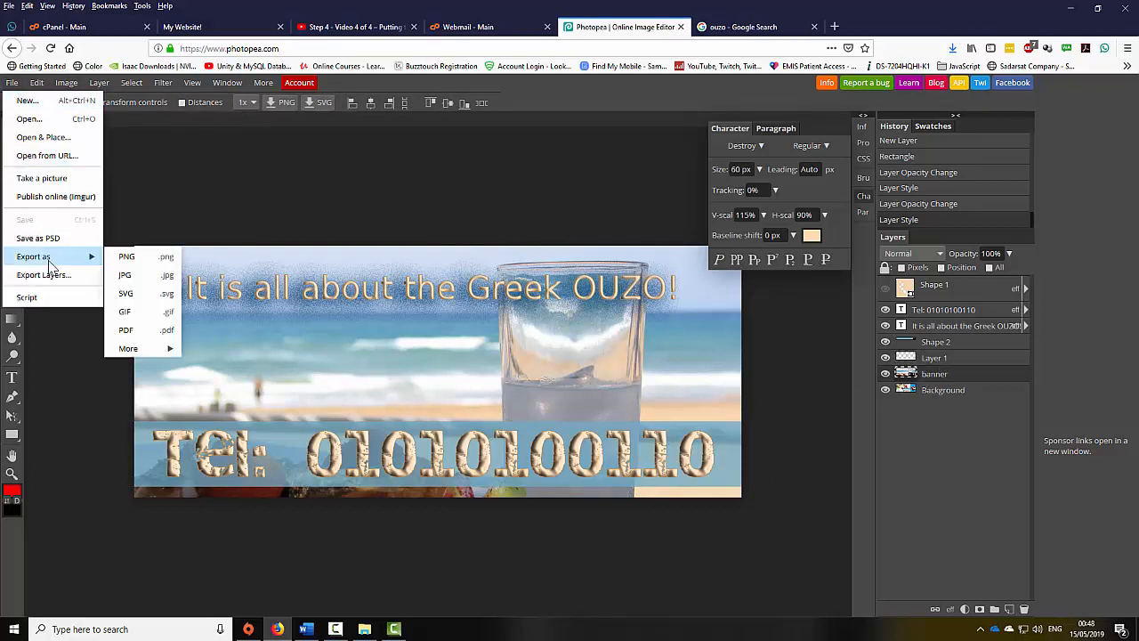
{"action": "left_click", "coordinate": [126, 275]}
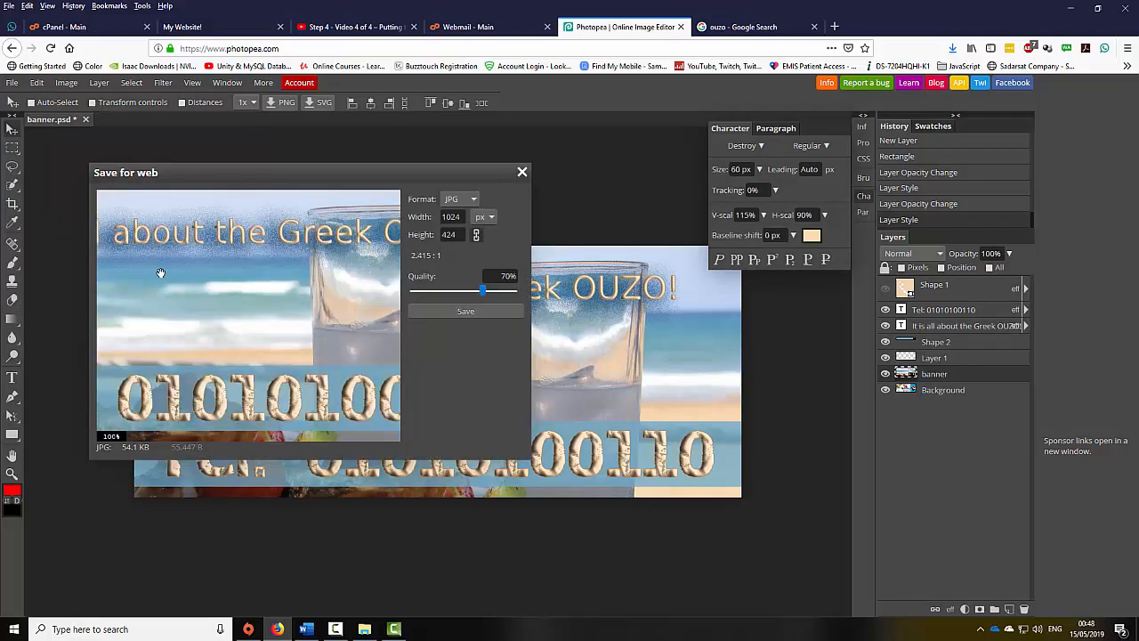
{"action": "left_click", "coordinate": [485, 311]}
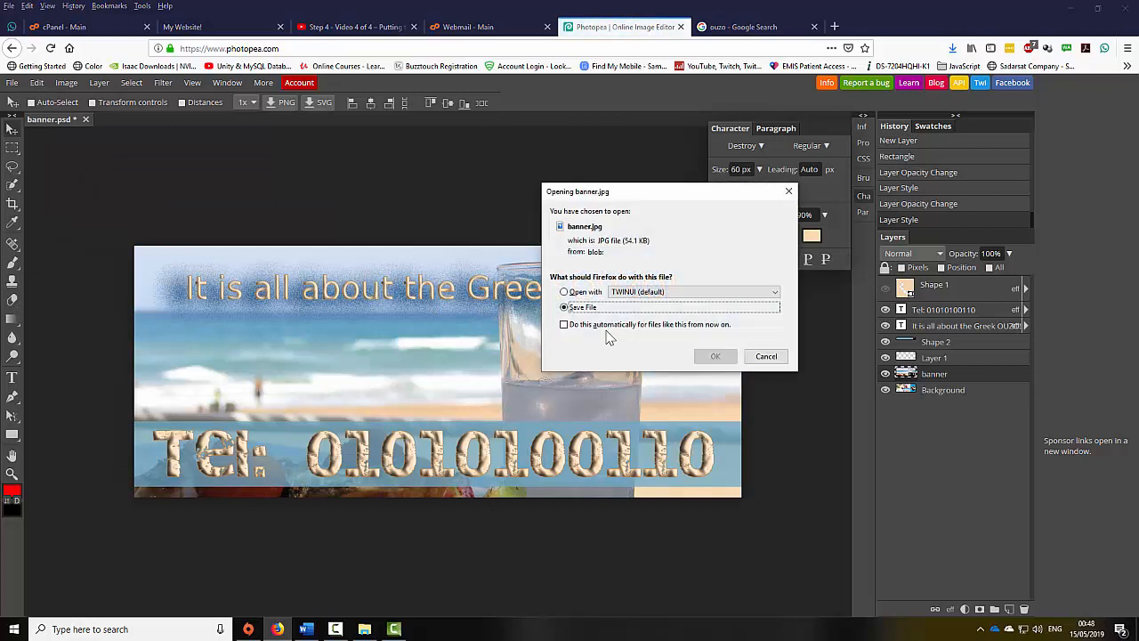
{"action": "left_click", "coordinate": [721, 357]}
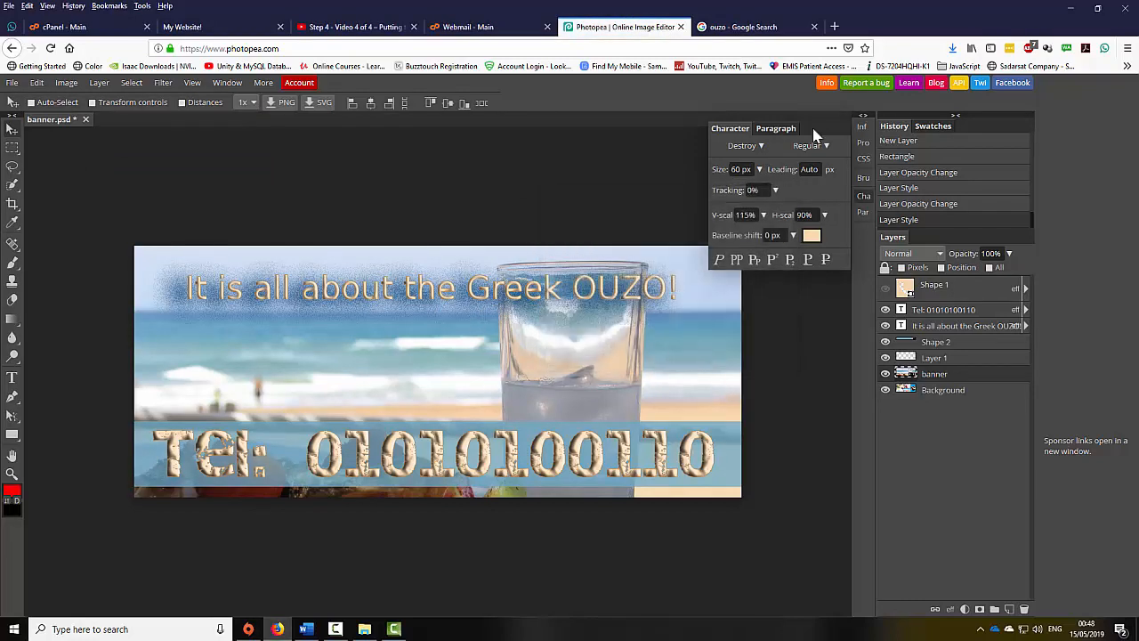
- Show the newly downloaded banner.jpg in its folder, dismiss the Acrobat updater without restarting, and copy the file
{"action": "left_click", "coordinate": [952, 48]}
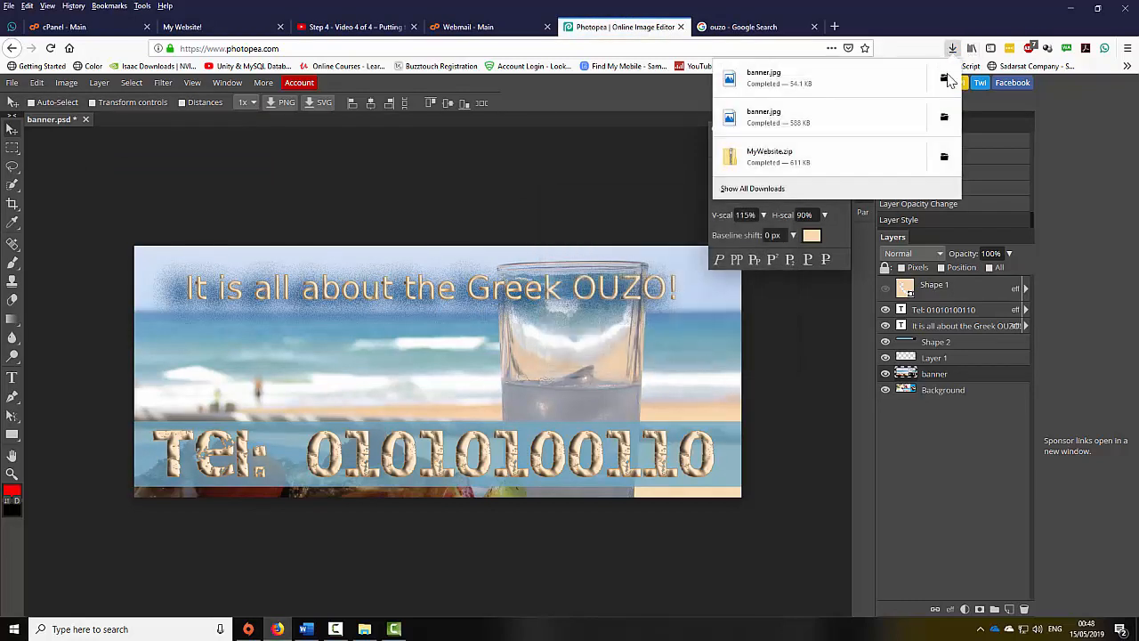
{"action": "left_click", "coordinate": [945, 79]}
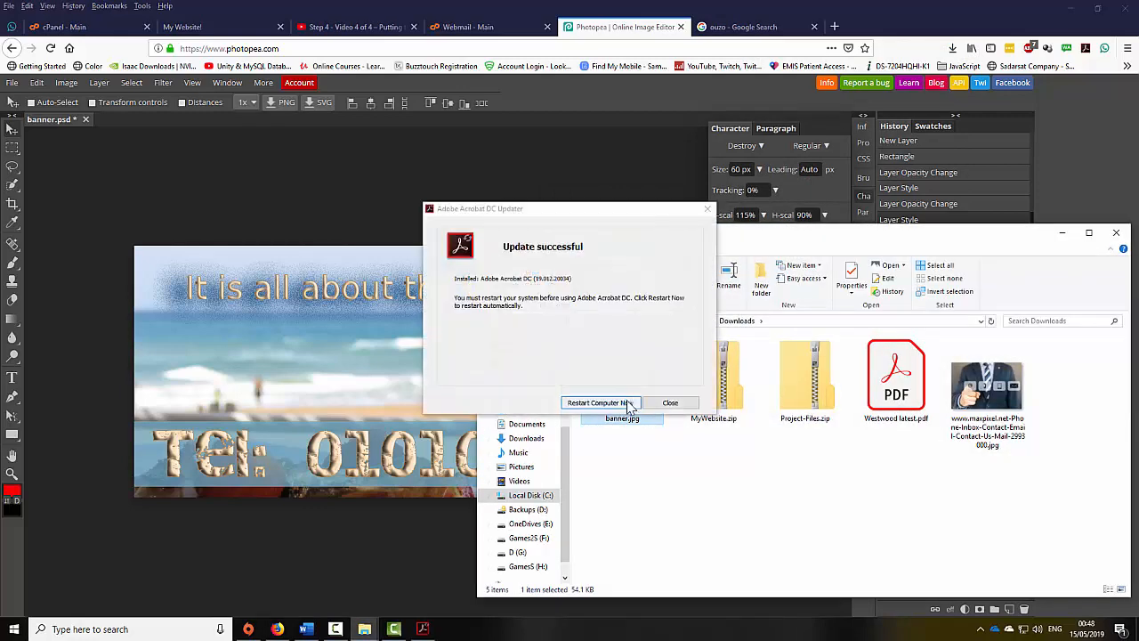
{"action": "left_click", "coordinate": [670, 402]}
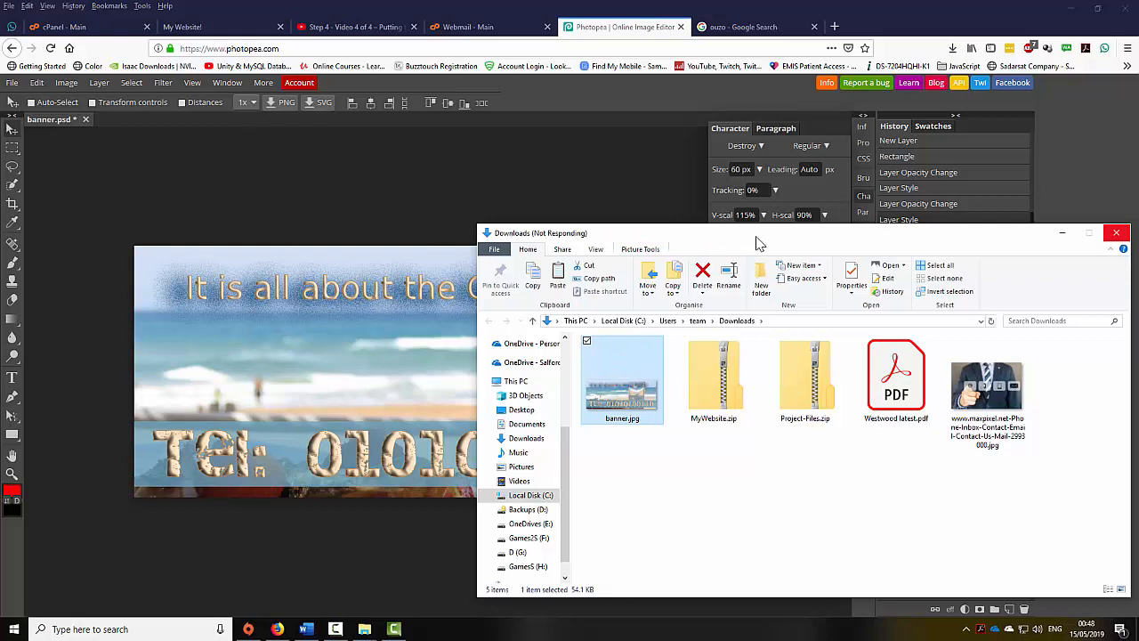
{"action": "right_click", "coordinate": [627, 389]}
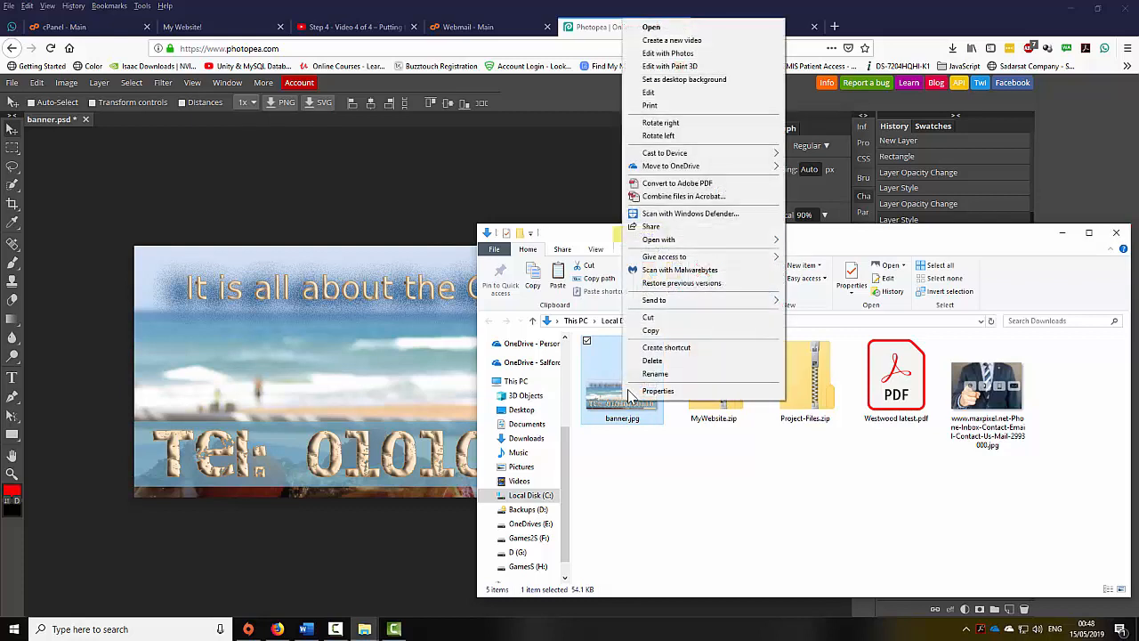
{"action": "left_click", "coordinate": [684, 330]}
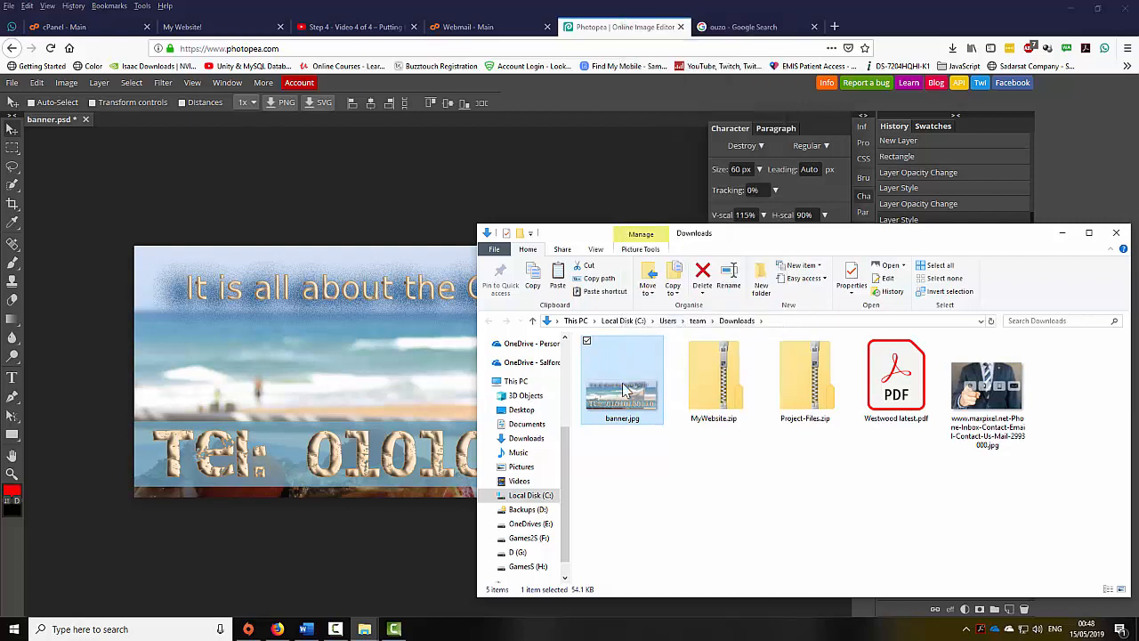
- Paste the copied banner.jpg into the images folder of MyWebsite on the desktop, replacing the existing file
{"action": "left_click", "coordinate": [366, 629]}
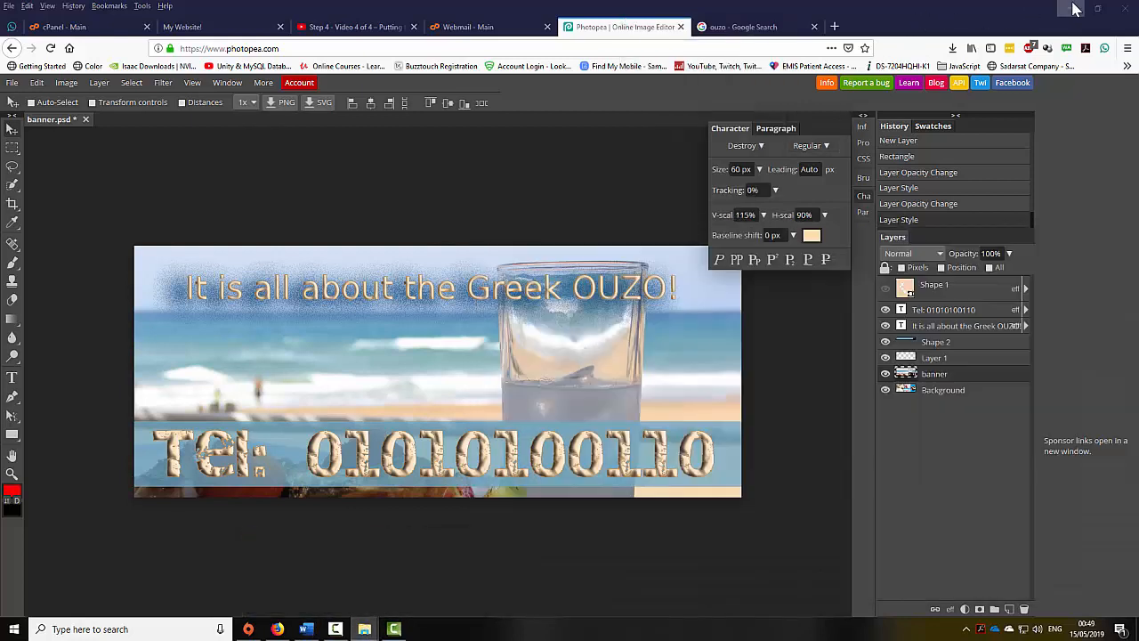
{"action": "left_click", "coordinate": [1070, 8]}
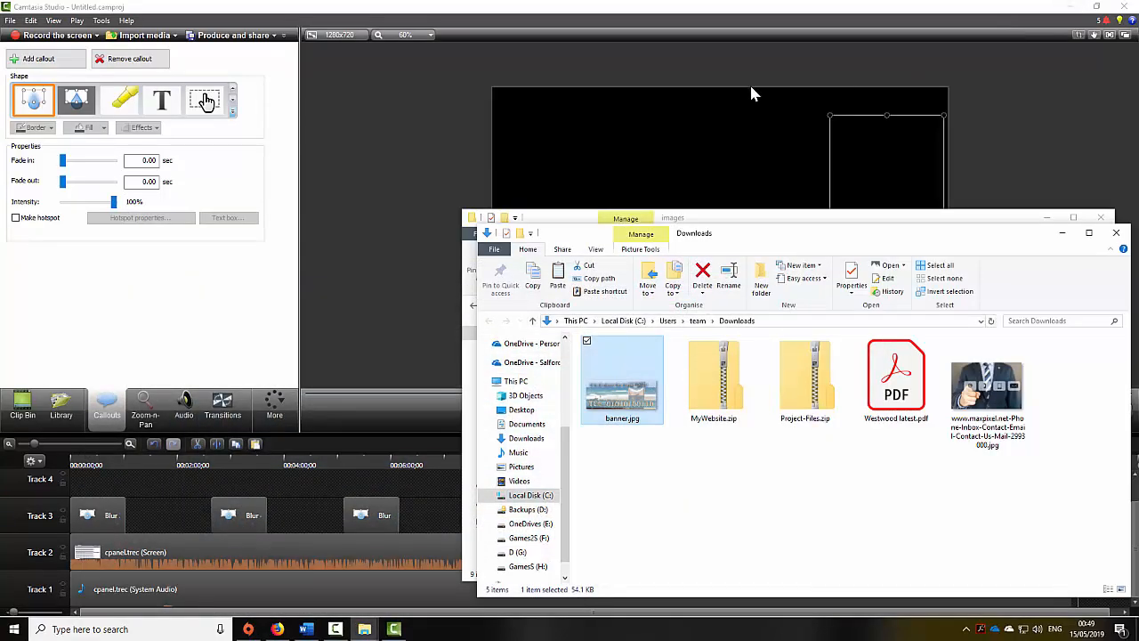
{"action": "left_click", "coordinate": [1069, 7]}
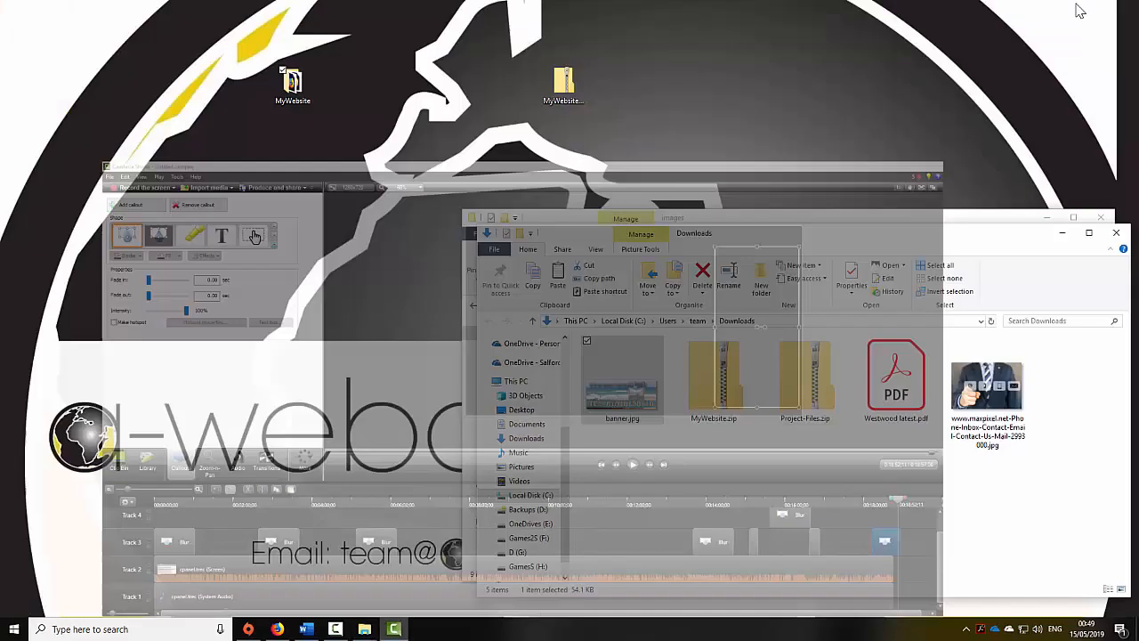
{"action": "double_click", "coordinate": [301, 85]}
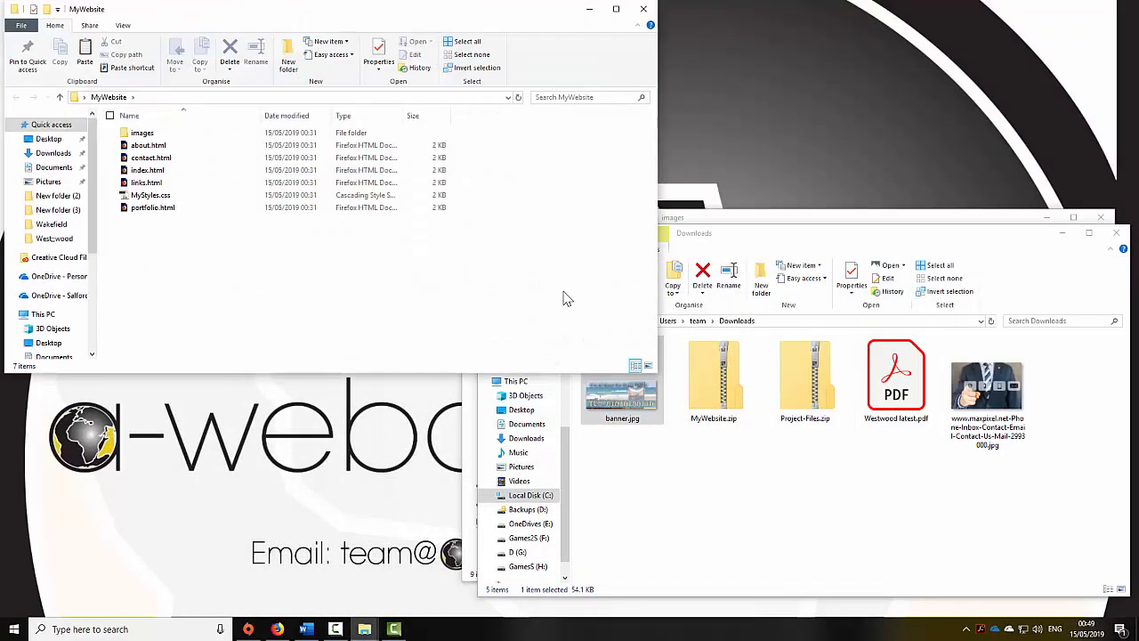
{"action": "double_click", "coordinate": [169, 133]}
{"action": "right_click", "coordinate": [220, 206]}
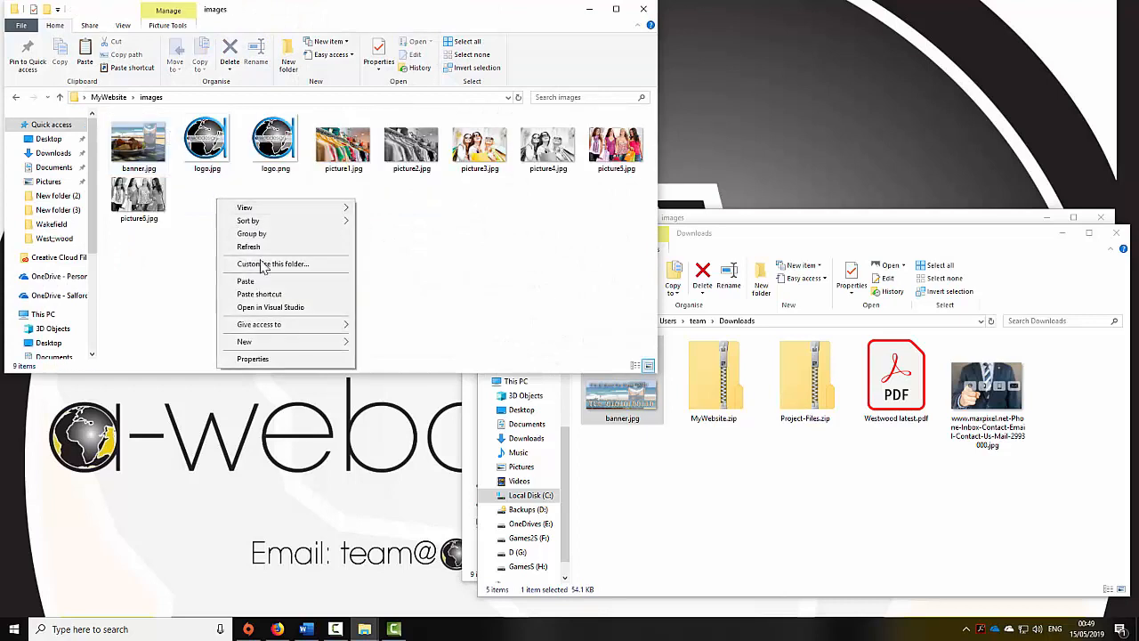
{"action": "left_click", "coordinate": [264, 282]}
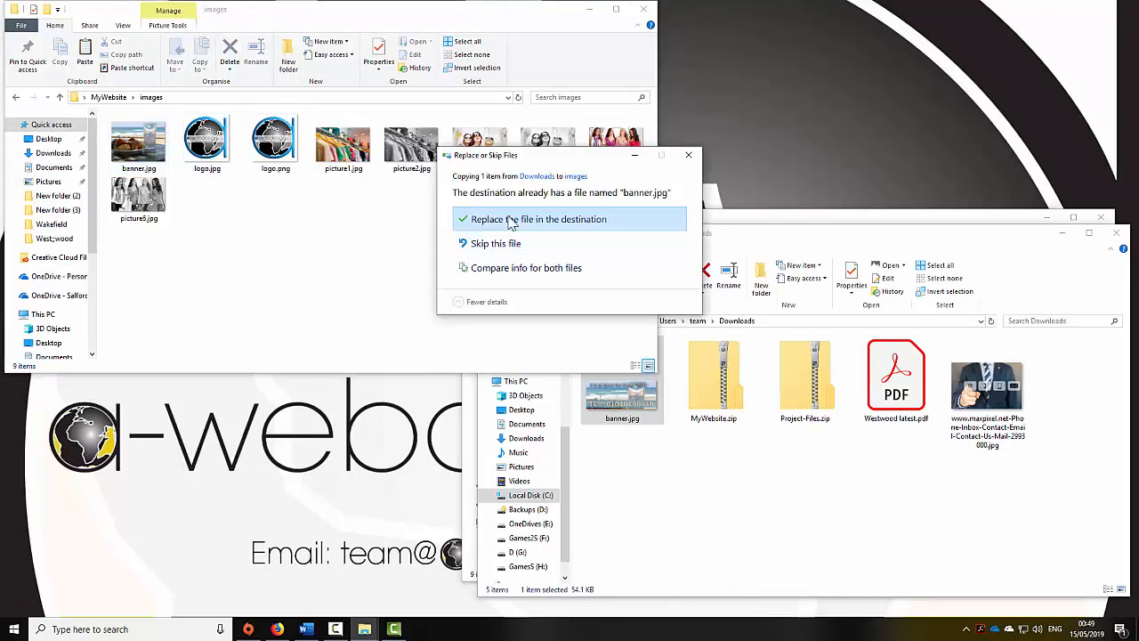
{"action": "left_click", "coordinate": [623, 221]}
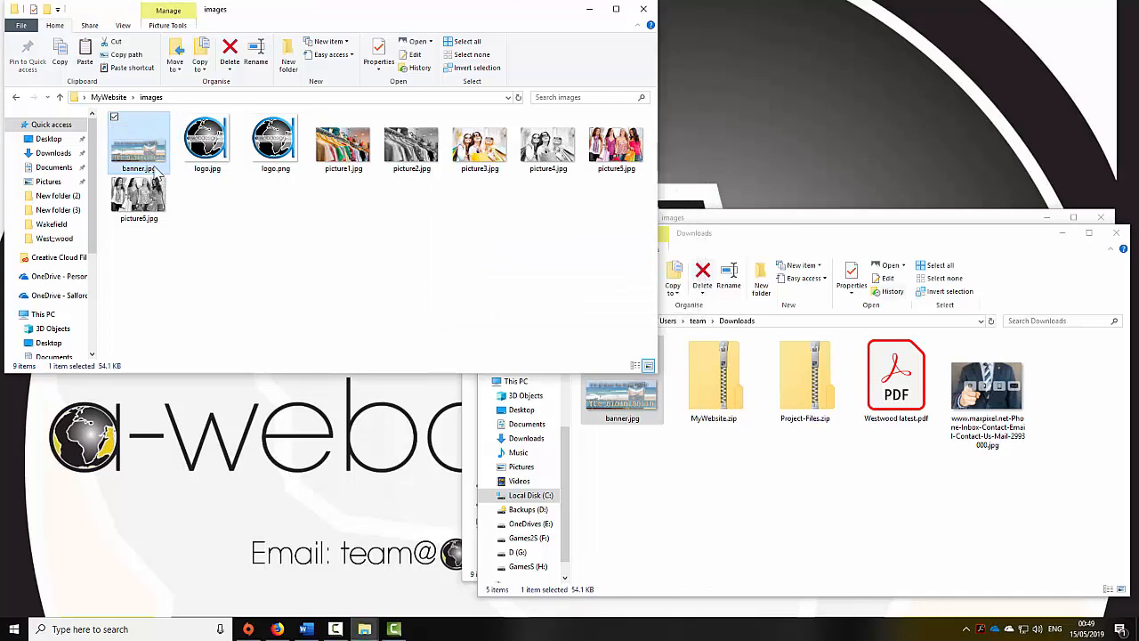
- Switch to Firefox and open the public_html/images folder in cPanel's File Manager
{"action": "left_click", "coordinate": [278, 628]}
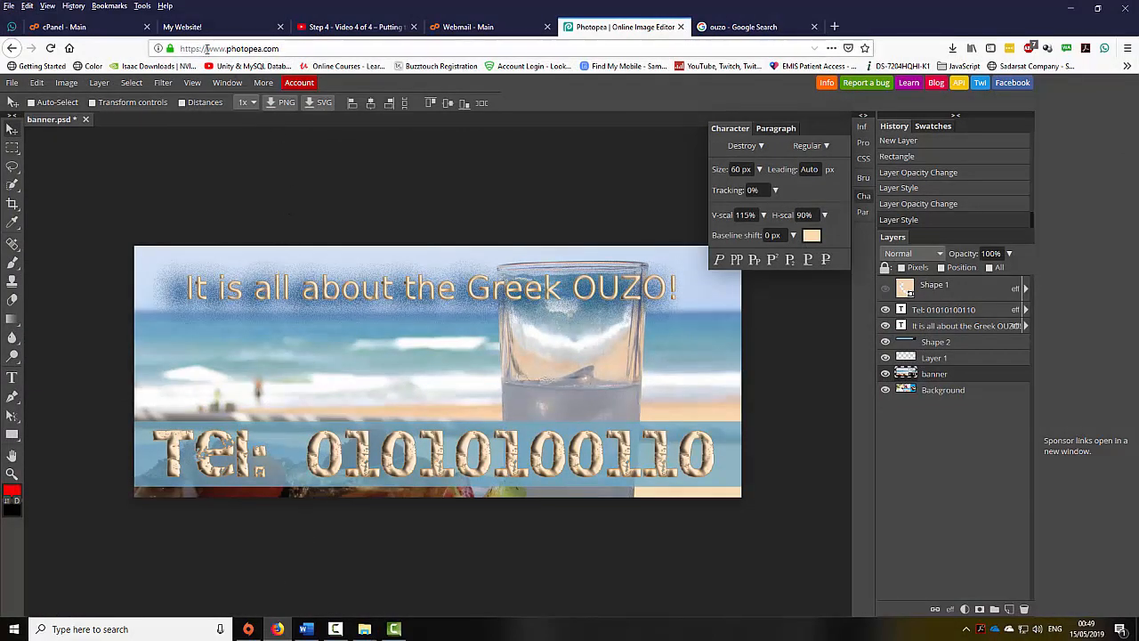
{"action": "left_click", "coordinate": [183, 27]}
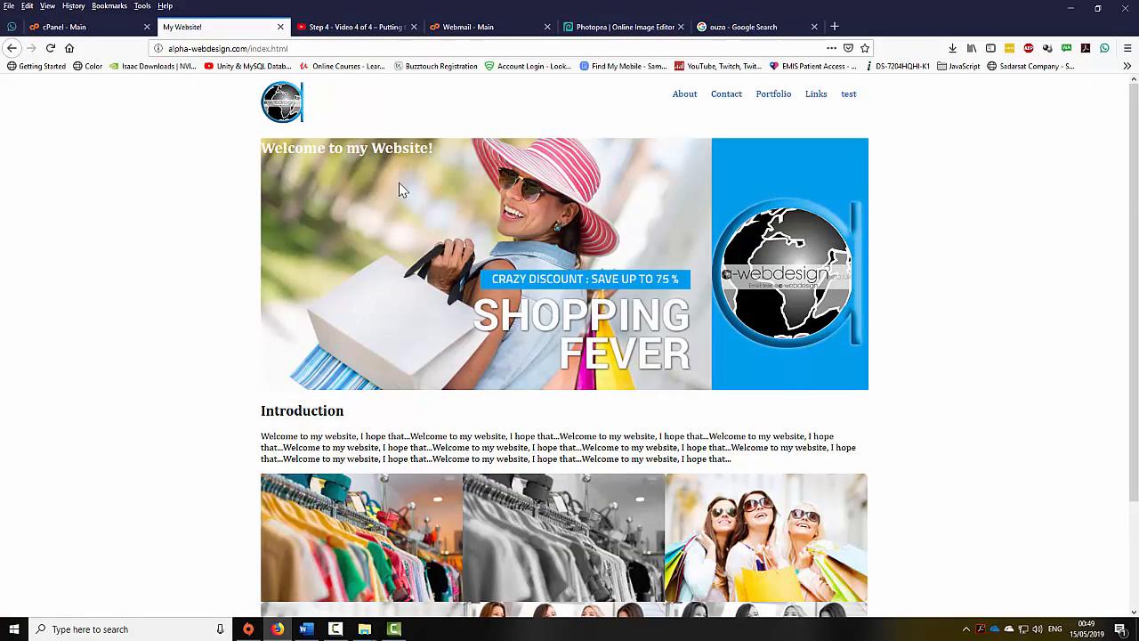
{"action": "left_click", "coordinate": [58, 28]}
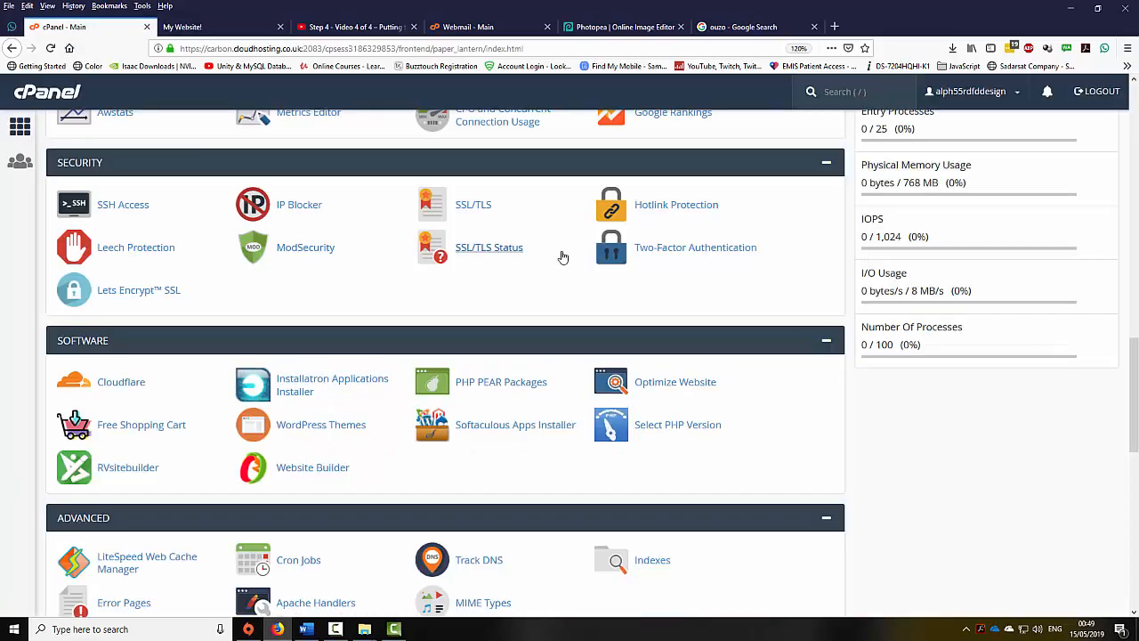
{"action": "scroll", "coordinate": [511, 271], "scroll_direction": "up", "scroll_amount": 10}
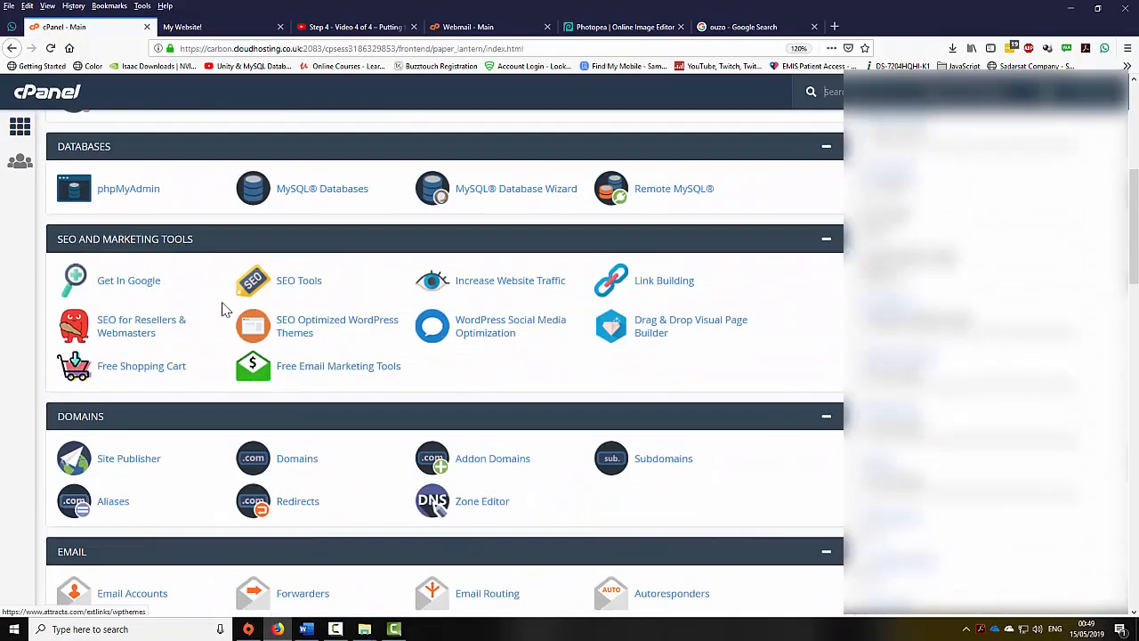
{"action": "scroll", "coordinate": [103, 206], "scroll_direction": "up", "scroll_amount": 3}
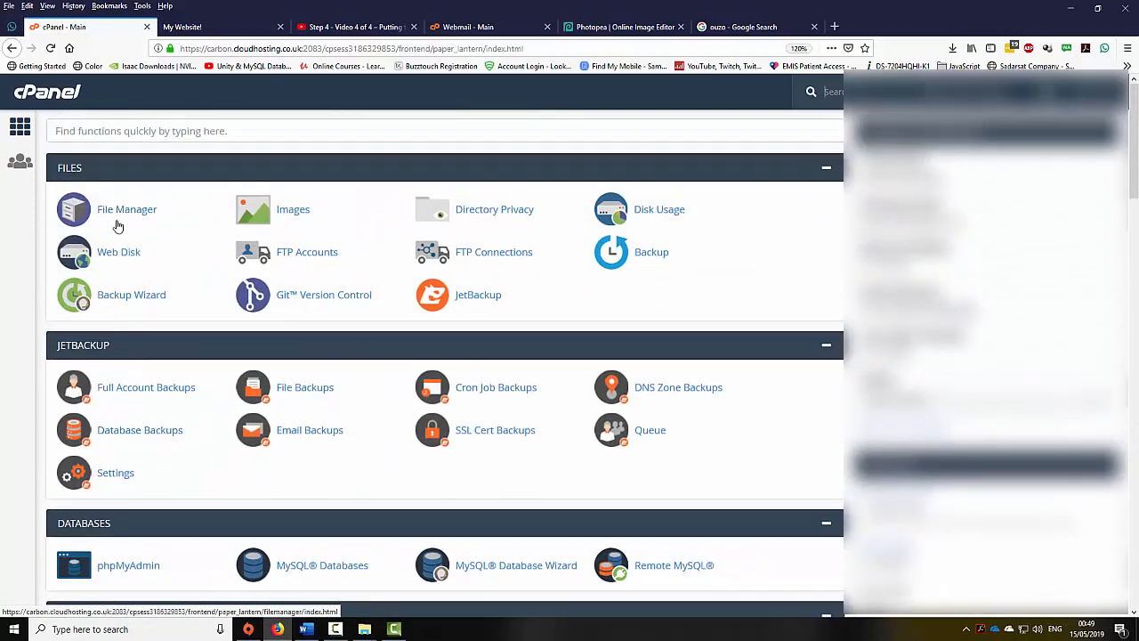
{"action": "left_click", "coordinate": [115, 219]}
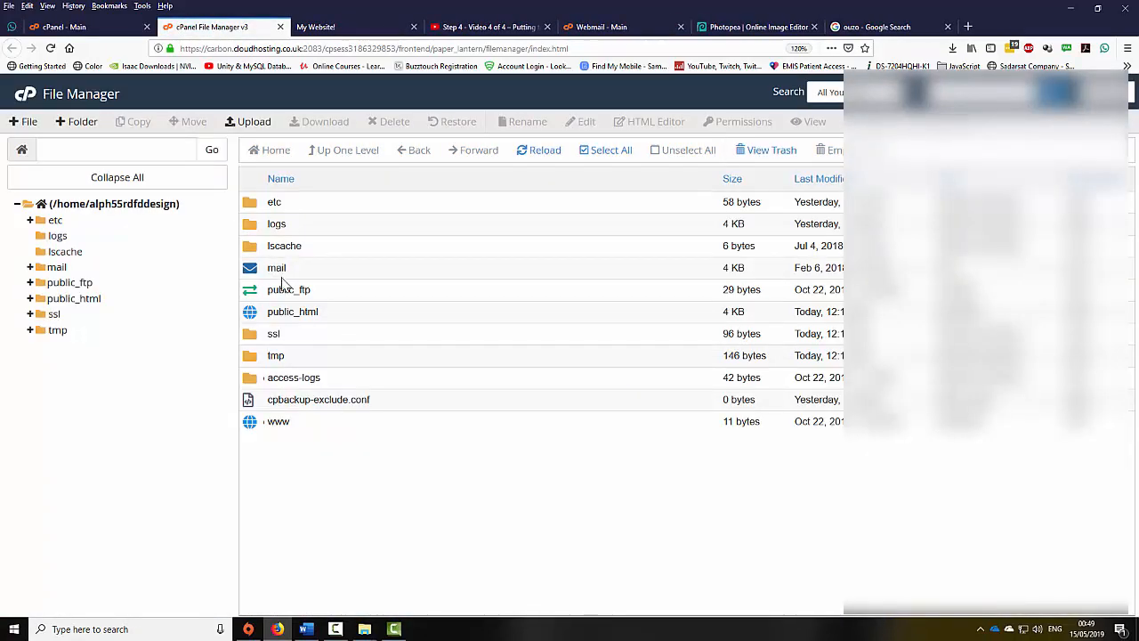
{"action": "double_click", "coordinate": [257, 315]}
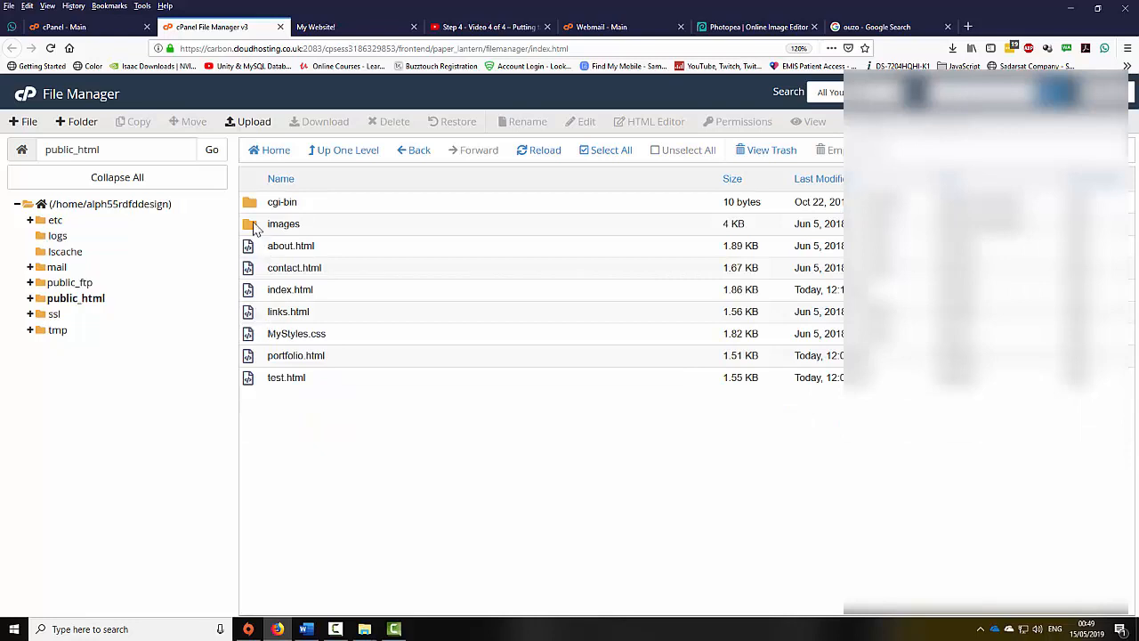
{"action": "double_click", "coordinate": [254, 226]}
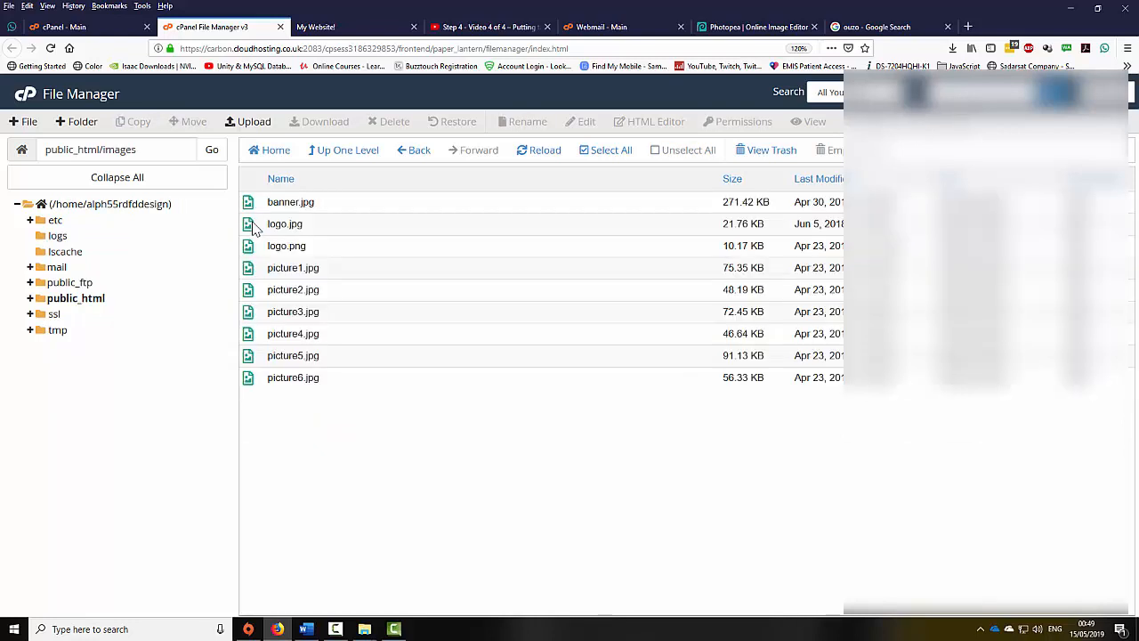
- Upload banner.jpg from the local MyWebsite images folder to public_html/images, overwriting the file on the server
{"action": "left_click", "coordinate": [252, 126]}
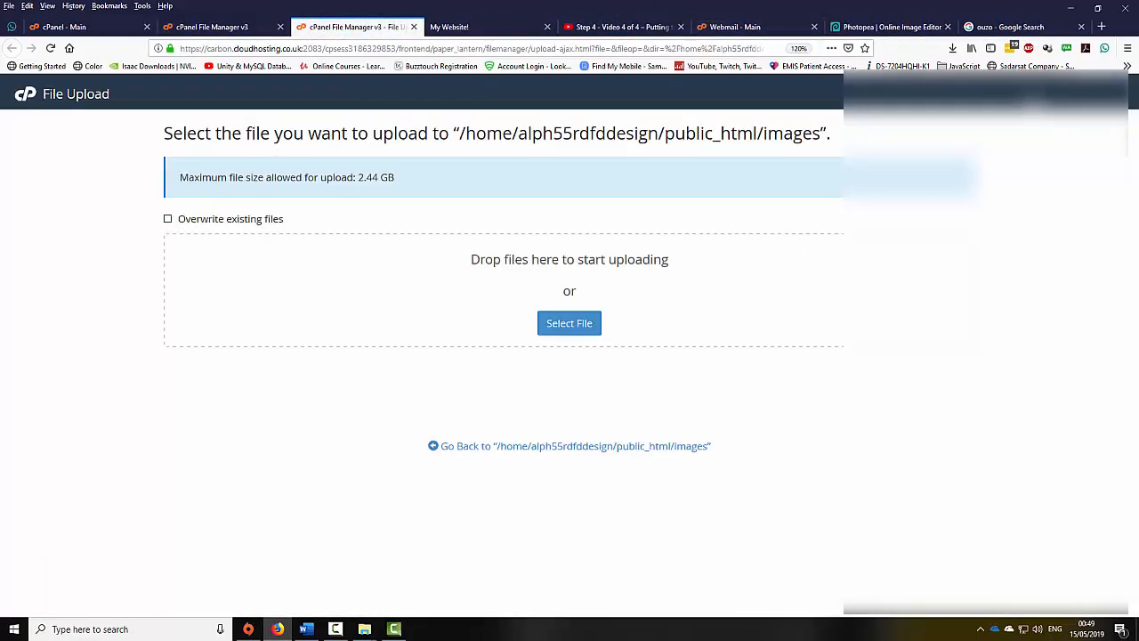
{"action": "left_click", "coordinate": [1098, 9]}
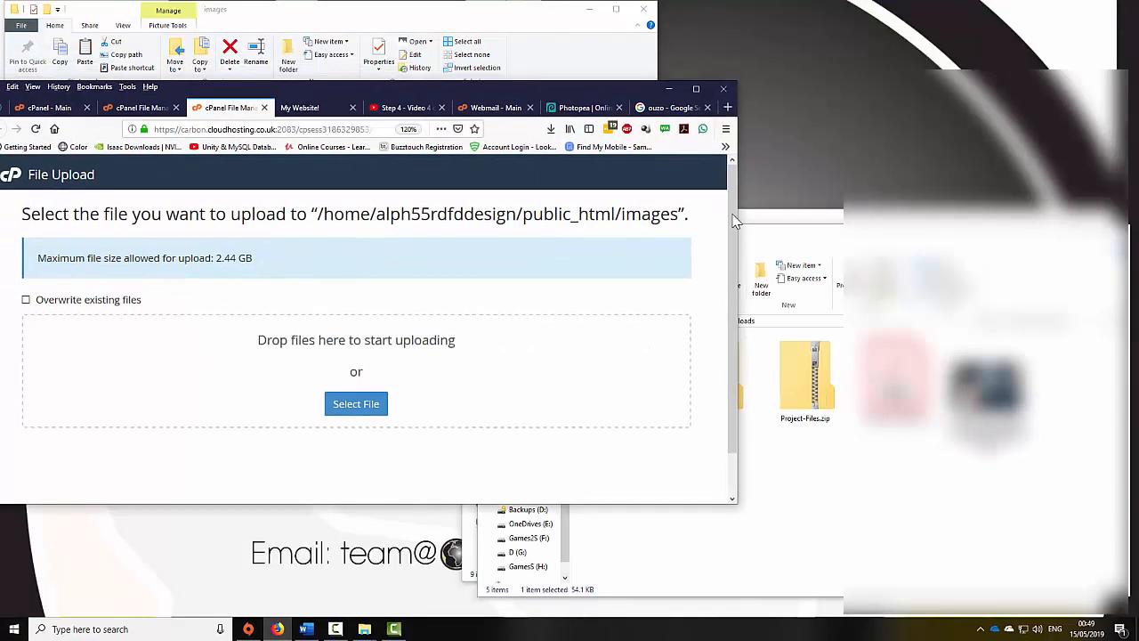
{"action": "left_click_drag", "start_coordinate": [235, 97], "coordinate": [530, 188]}
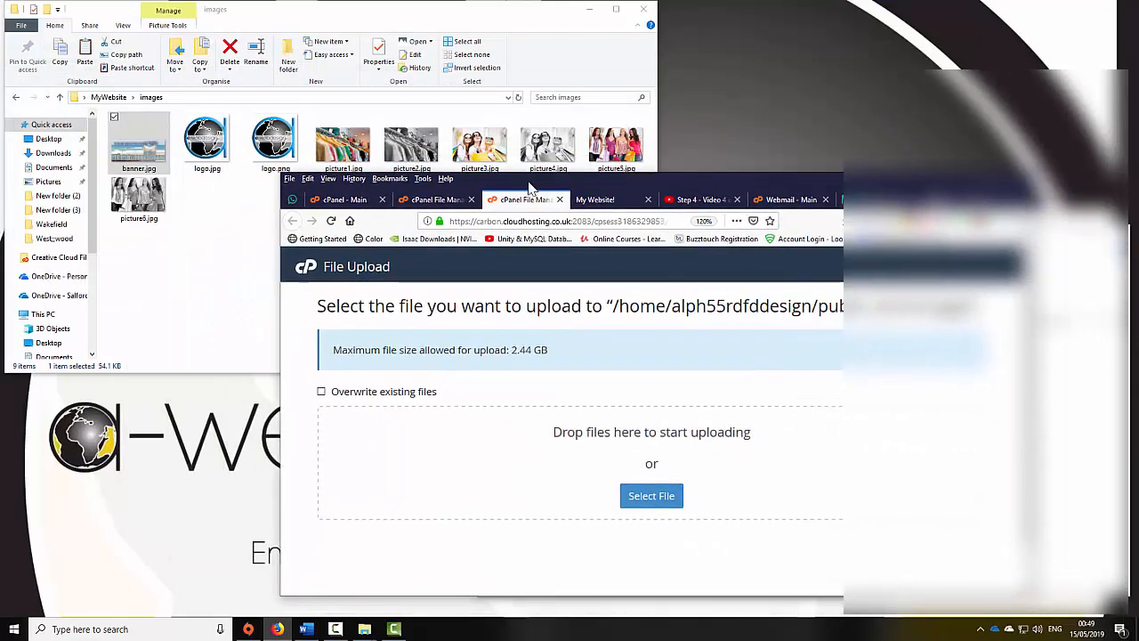
{"action": "left_click_drag", "start_coordinate": [139, 142], "coordinate": [574, 494]}
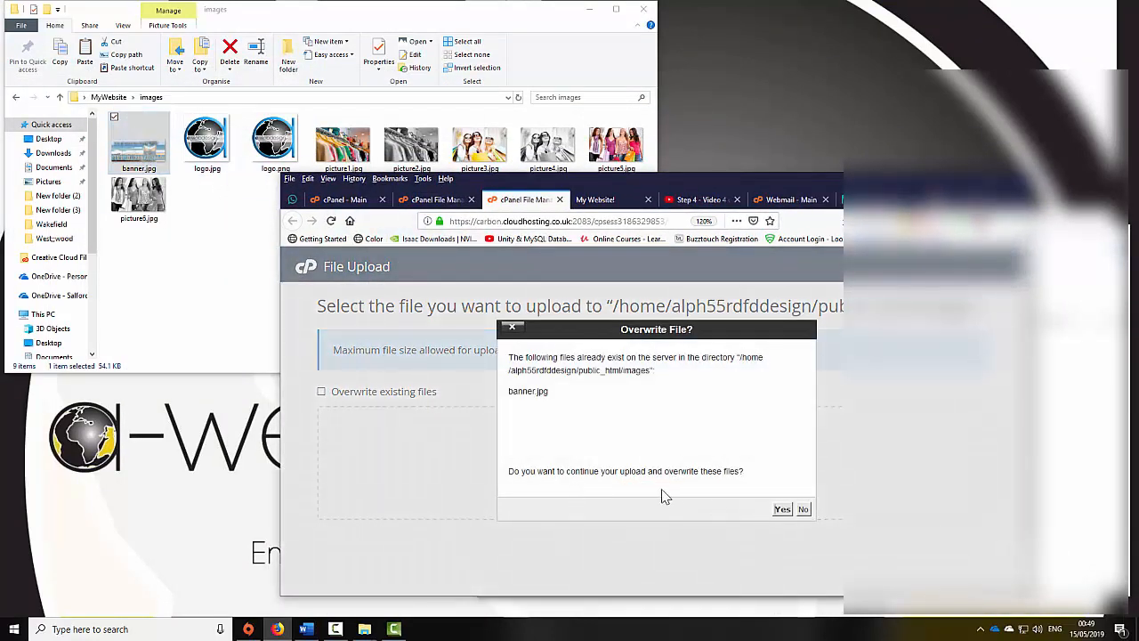
{"action": "left_click", "coordinate": [781, 509]}
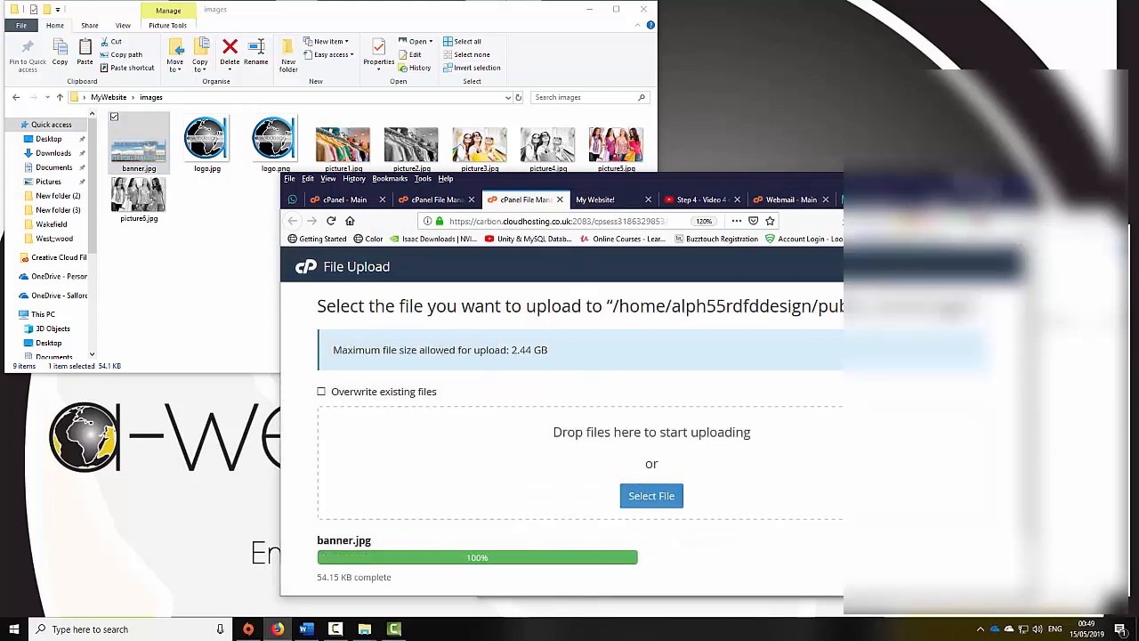
- Reload the My Website page at full window size and check the new banner and the heading over it
{"action": "left_click", "coordinate": [984, 179]}
{"action": "left_click", "coordinate": [458, 27]}
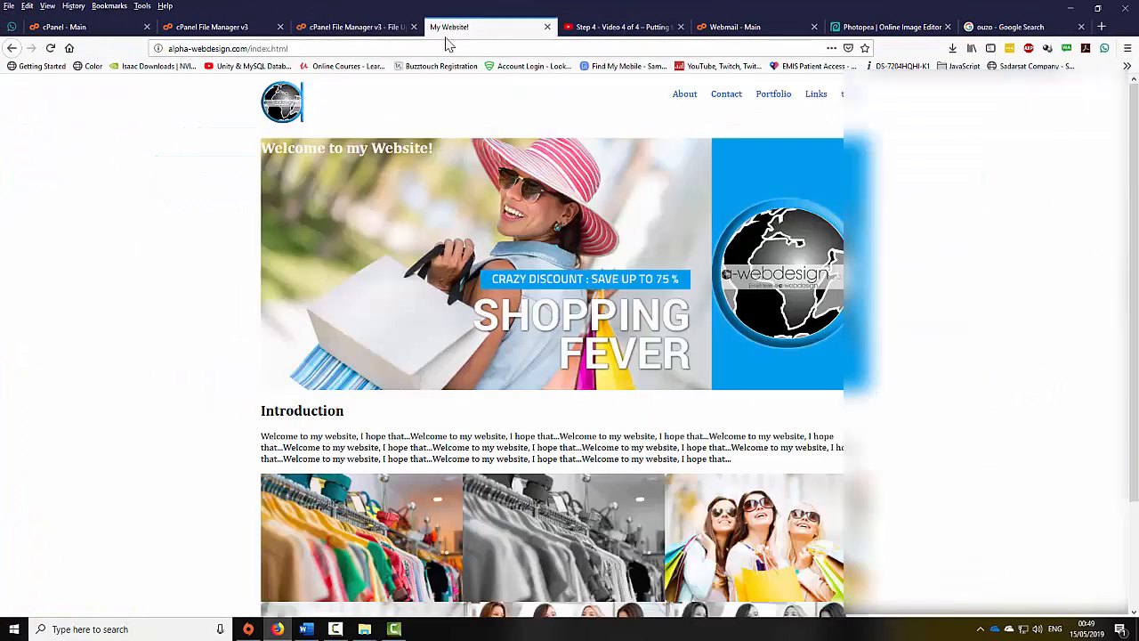
{"action": "left_click", "coordinate": [50, 48]}
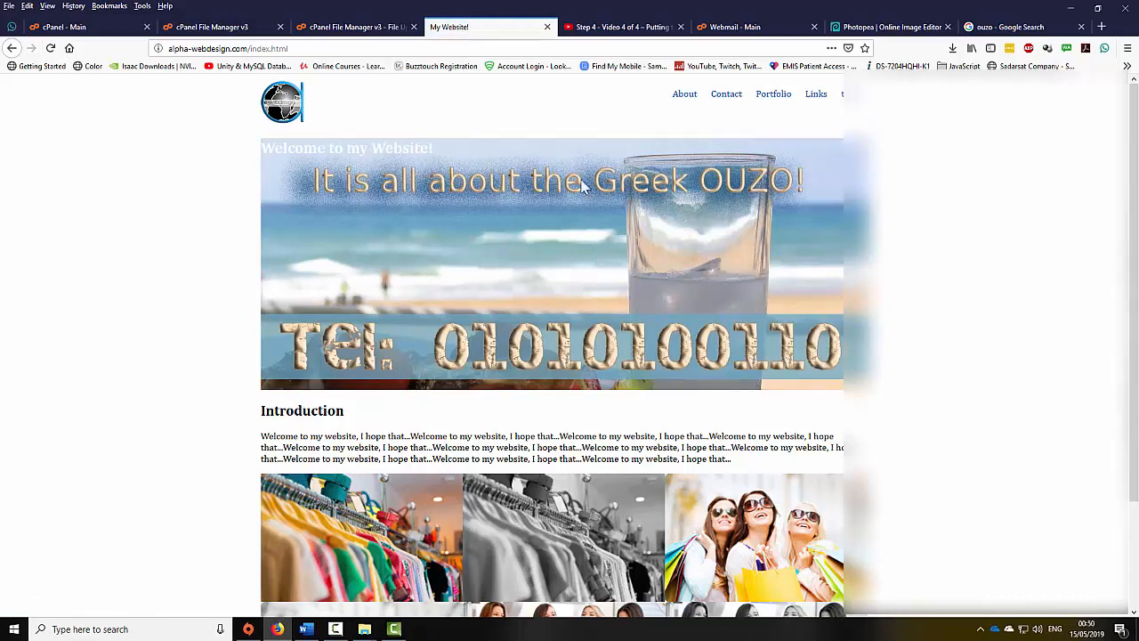
{"action": "left_click_drag", "start_coordinate": [326, 146], "coordinate": [261, 147]}
- Go up to public_html in cPanel's File Manager and open index.html in the code editor
{"action": "left_click", "coordinate": [214, 27]}
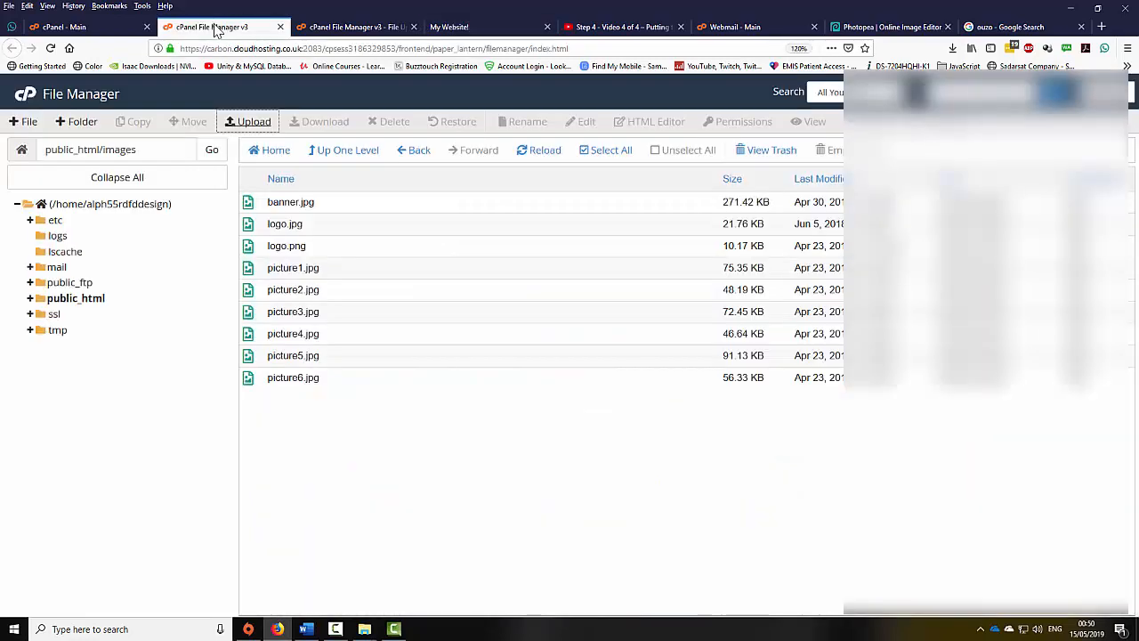
{"action": "left_click", "coordinate": [350, 153]}
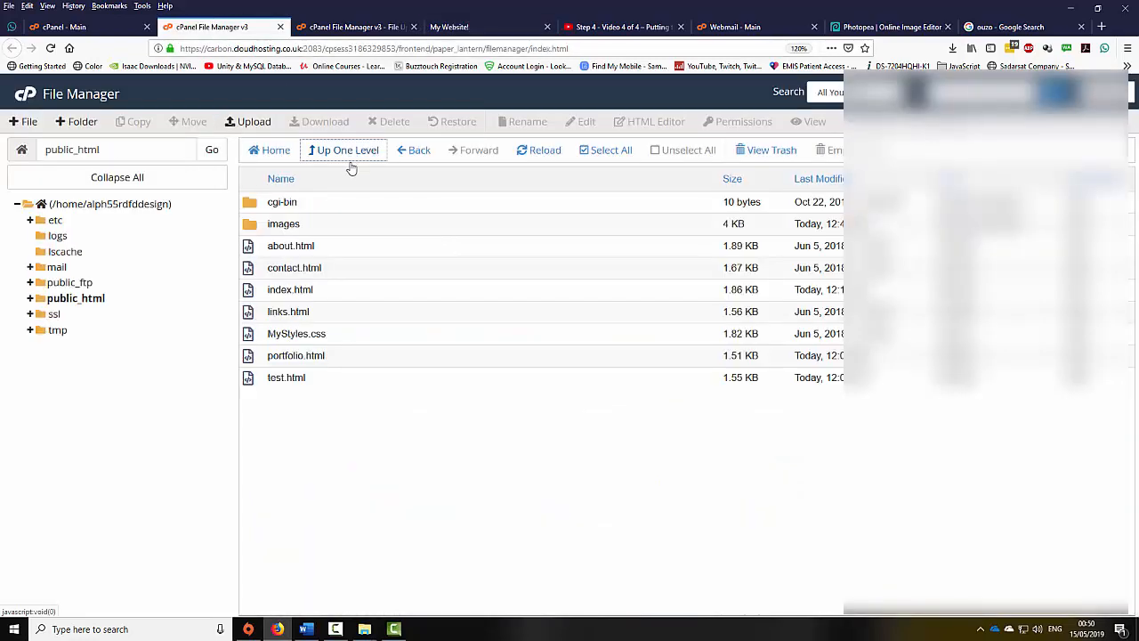
{"action": "right_click", "coordinate": [269, 292]}
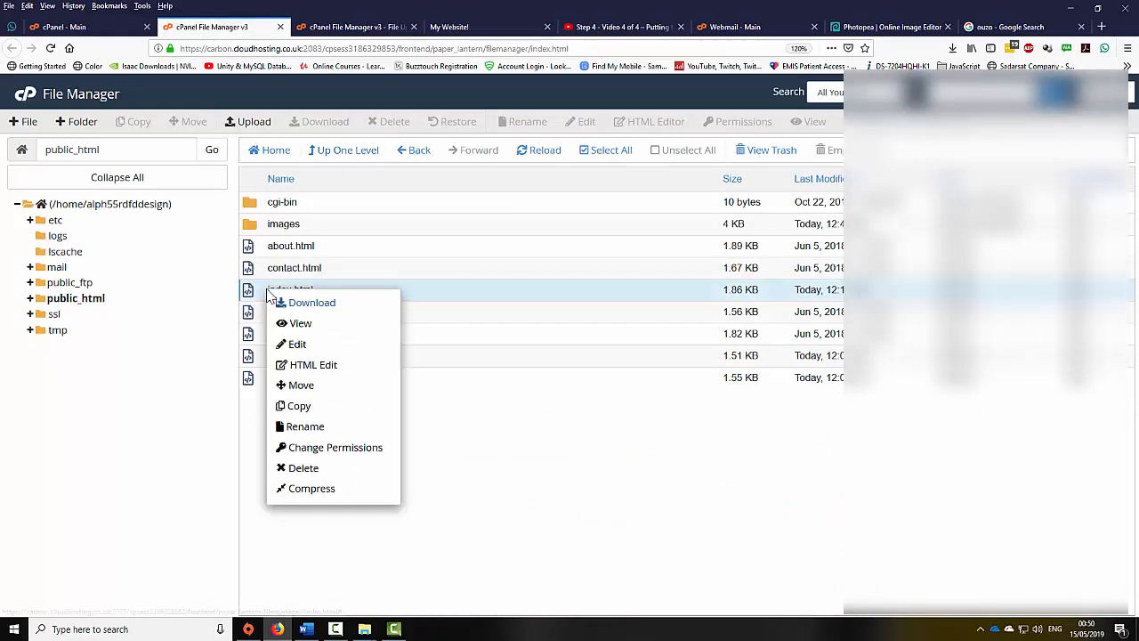
{"action": "left_click", "coordinate": [300, 349]}
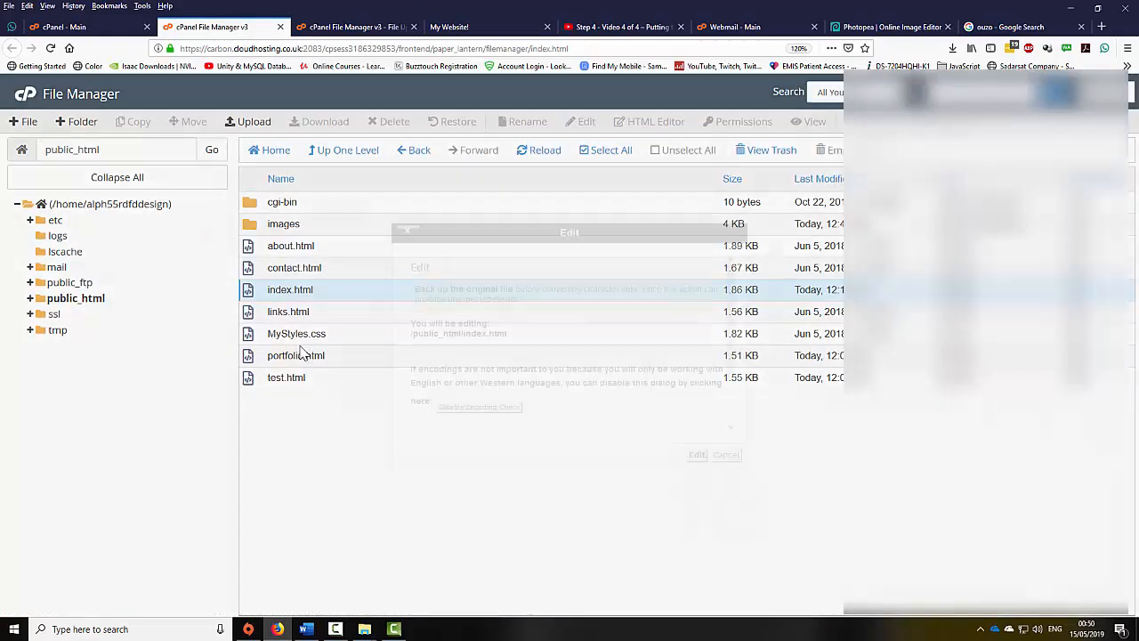
{"action": "left_click", "coordinate": [697, 455]}
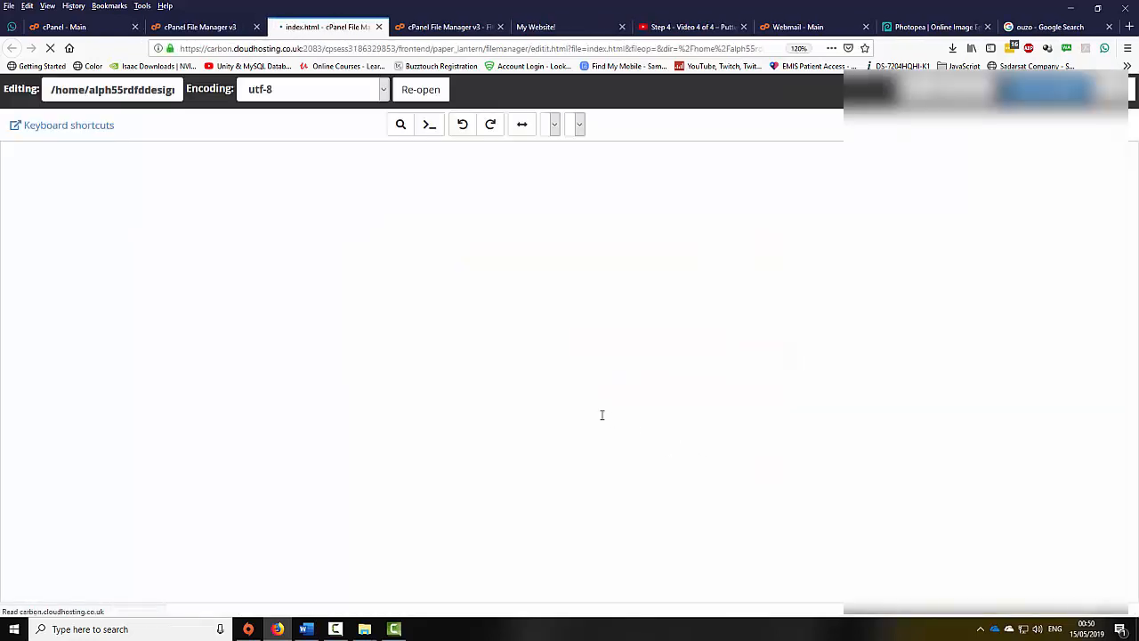
- Replace the banner's h1 heading text with "Find out about OUZO!" and save index.html
{"action": "scroll", "coordinate": [204, 375], "scroll_direction": "down", "scroll_amount": 2}
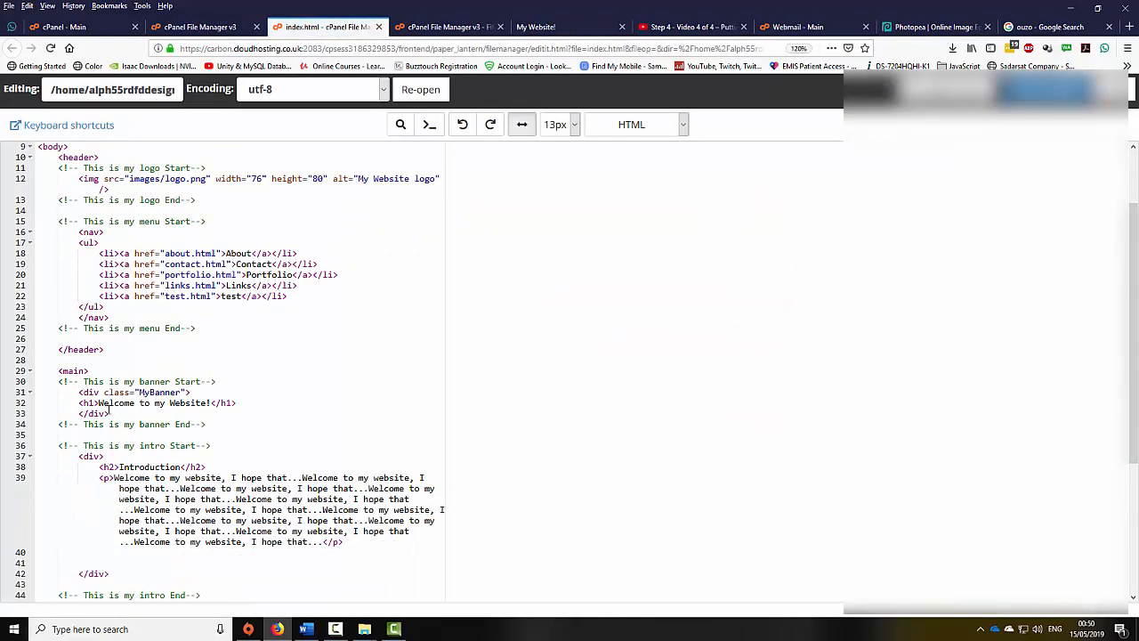
{"action": "left_click_drag", "start_coordinate": [208, 402], "coordinate": [103, 402]}
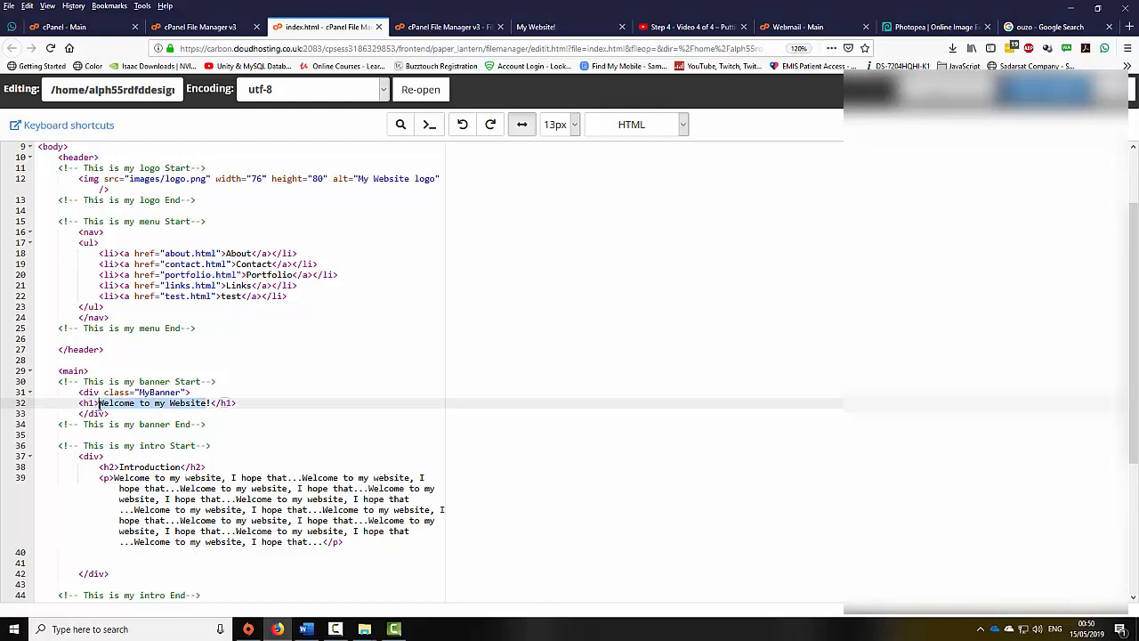
{"action": "key", "text": "BackSpace"}
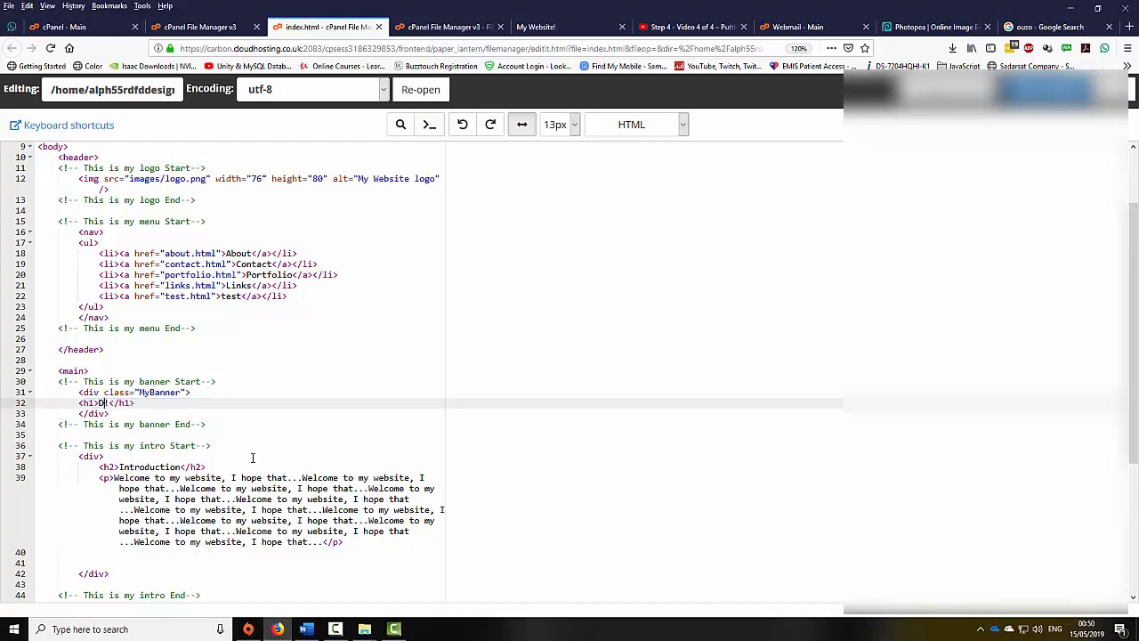
{"action": "type", "text": "Find out about OUZO!"}
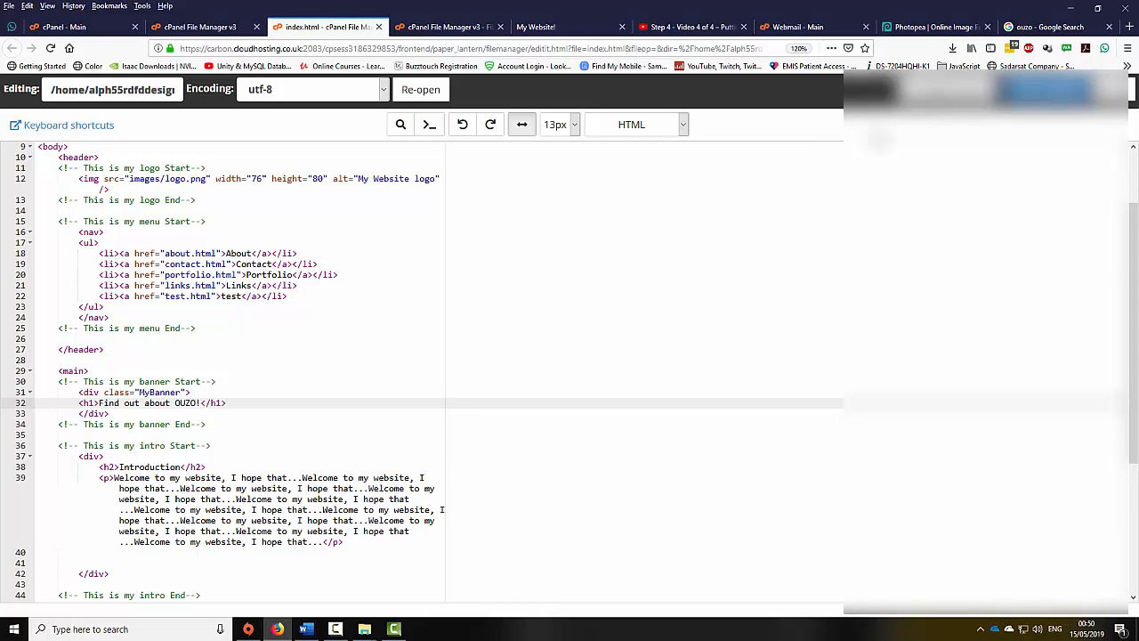
{"action": "left_click", "coordinate": [1045, 89]}
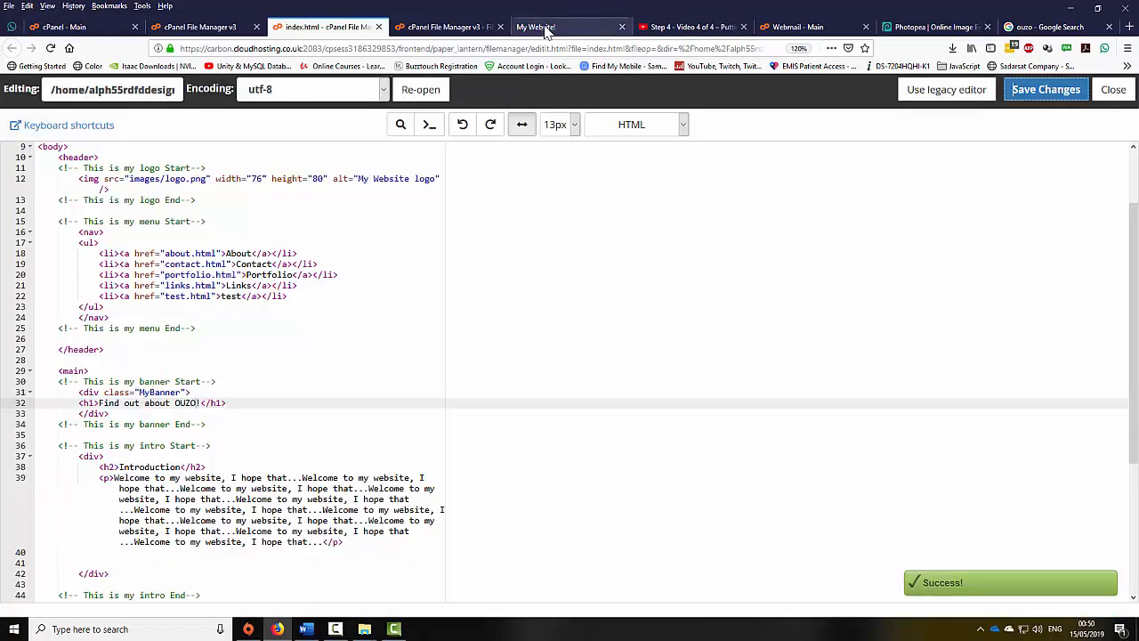
- Reload the My Website page and examine the edited heading over the banner
{"action": "left_click", "coordinate": [541, 27]}
{"action": "left_click", "coordinate": [51, 49]}
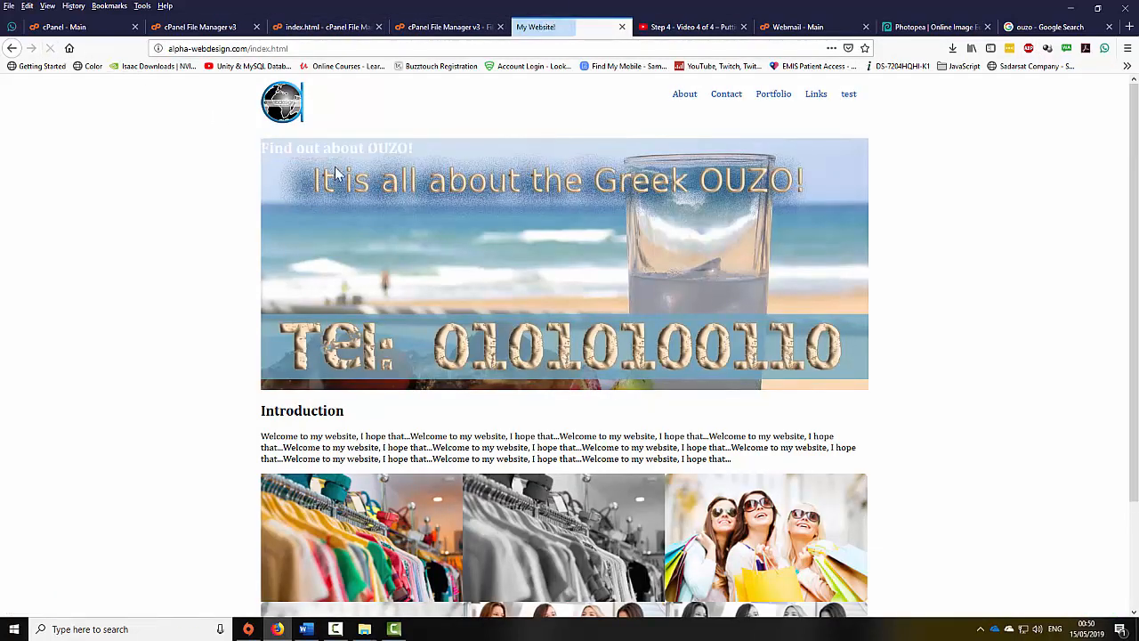
{"action": "left_click_drag", "start_coordinate": [298, 144], "coordinate": [252, 155]}
{"action": "left_click", "coordinate": [391, 147]}
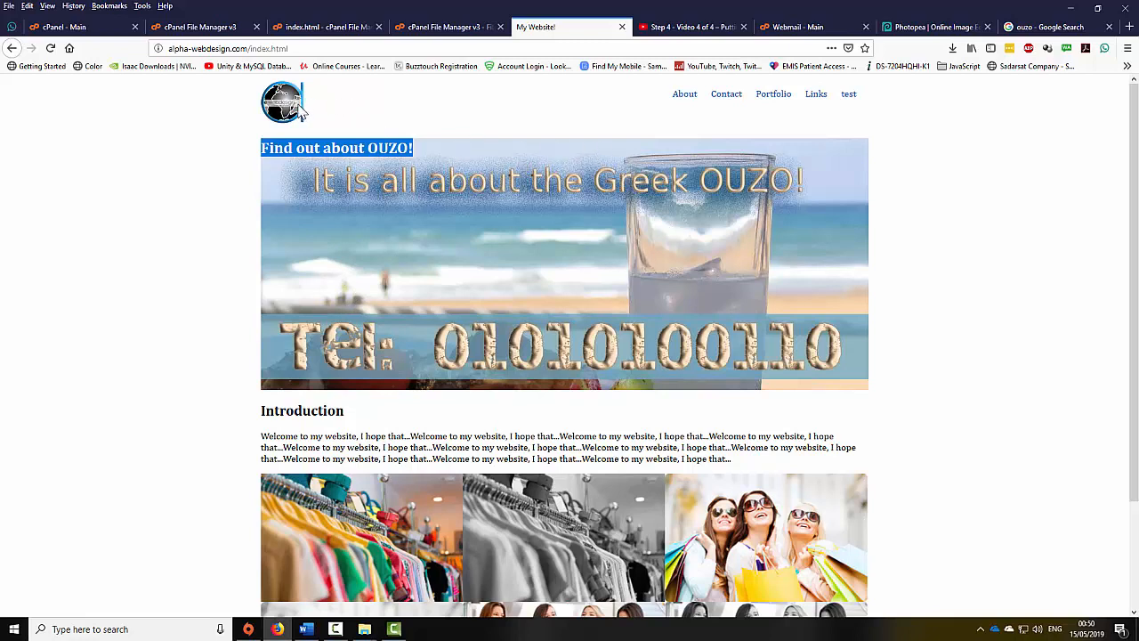
- Switch to Photopea and save the banner project as a PSD, downloading banner.psd to disk
{"action": "left_click", "coordinate": [936, 28]}
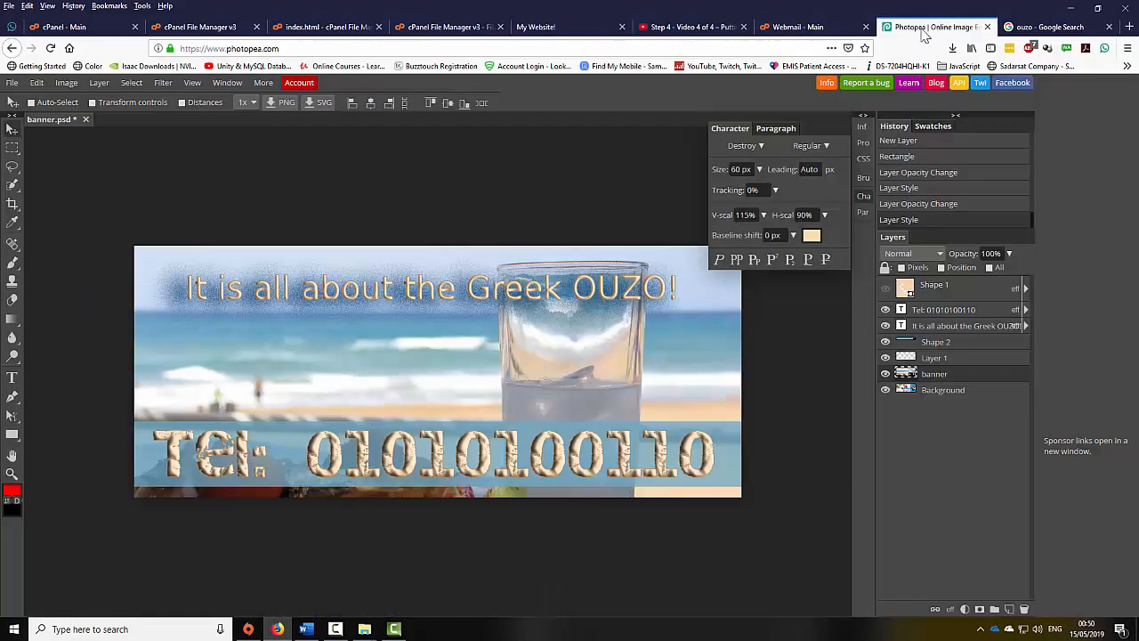
{"action": "left_click", "coordinate": [12, 82]}
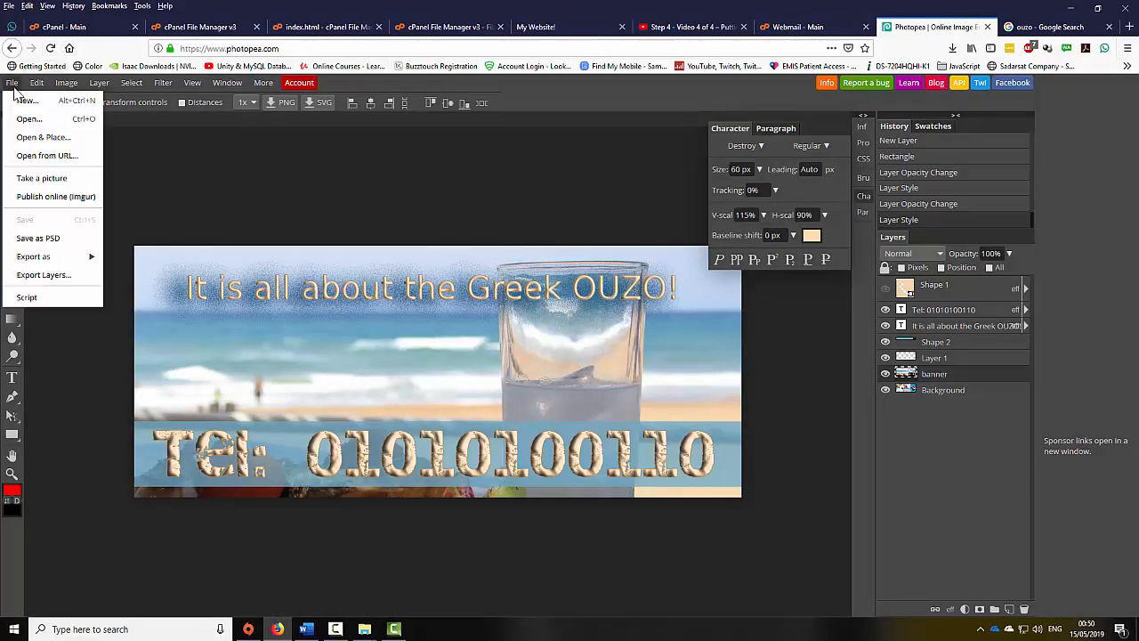
{"action": "left_click", "coordinate": [38, 239]}
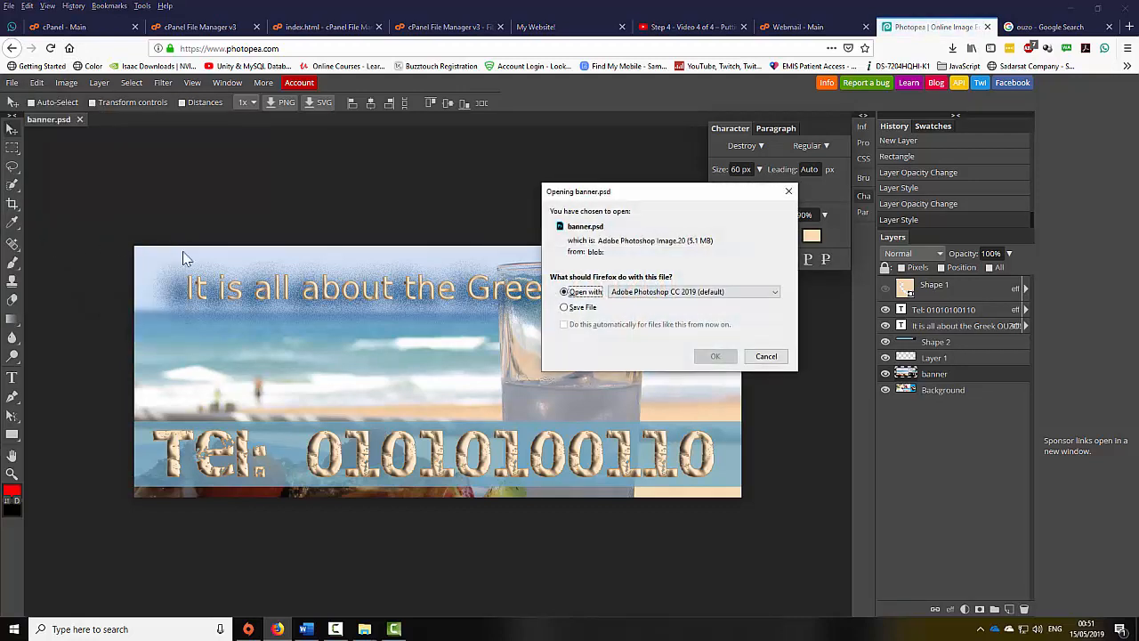
{"action": "left_click", "coordinate": [585, 308]}
{"action": "left_click", "coordinate": [713, 359]}
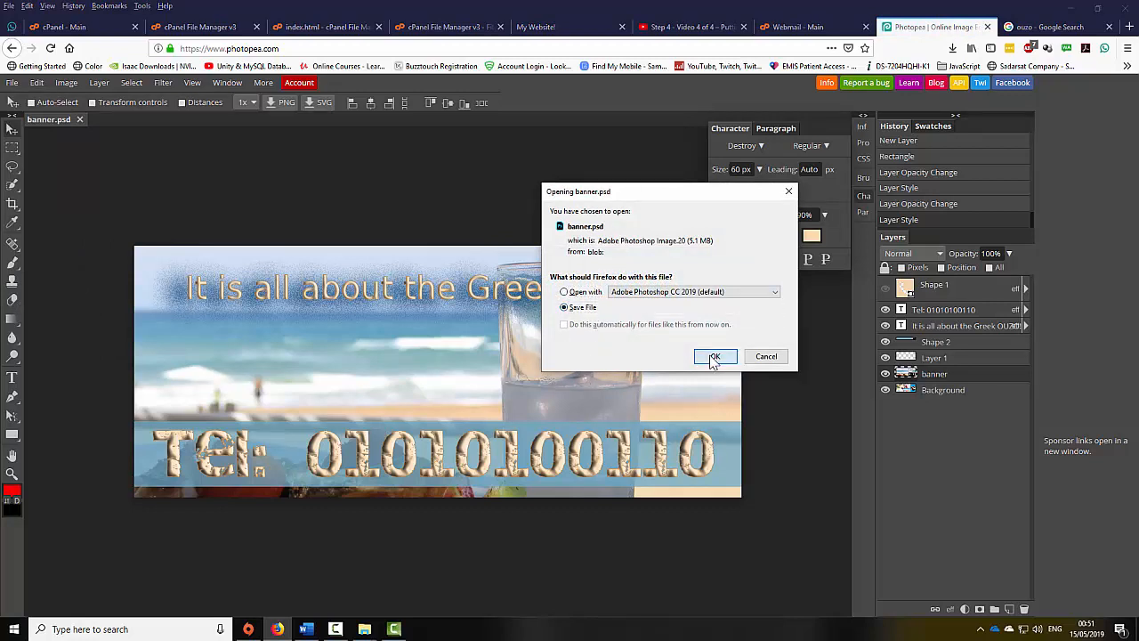
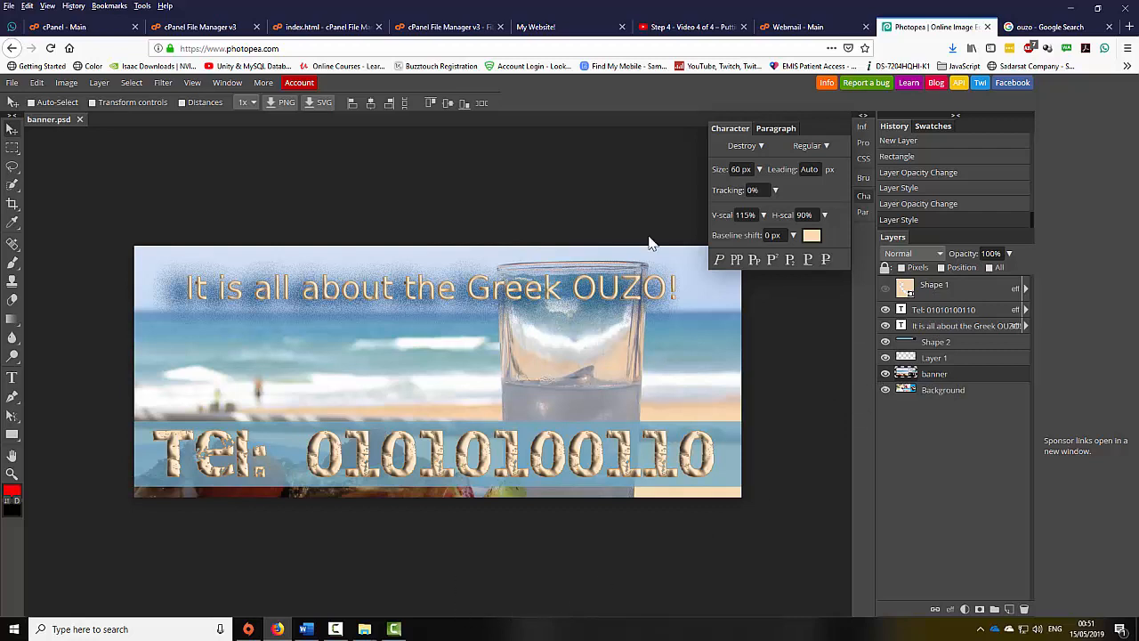
- Show the downloaded banner.psd in its folder and open it with Adobe Illustrator CC 2019
{"action": "left_click", "coordinate": [951, 48]}
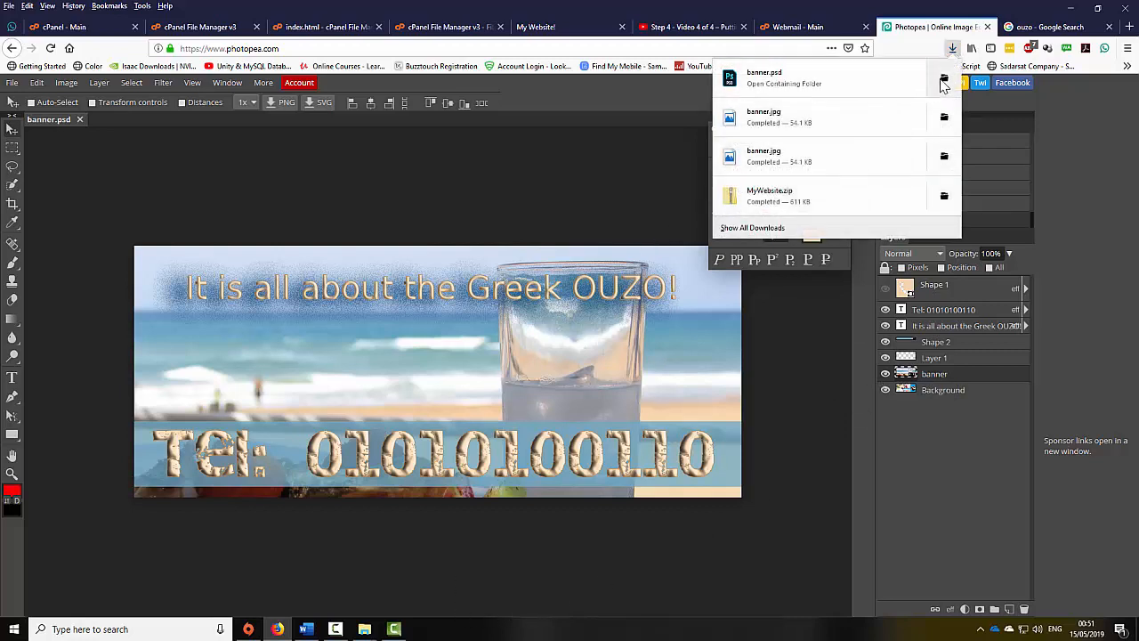
{"action": "left_click", "coordinate": [943, 80]}
{"action": "right_click", "coordinate": [717, 409]}
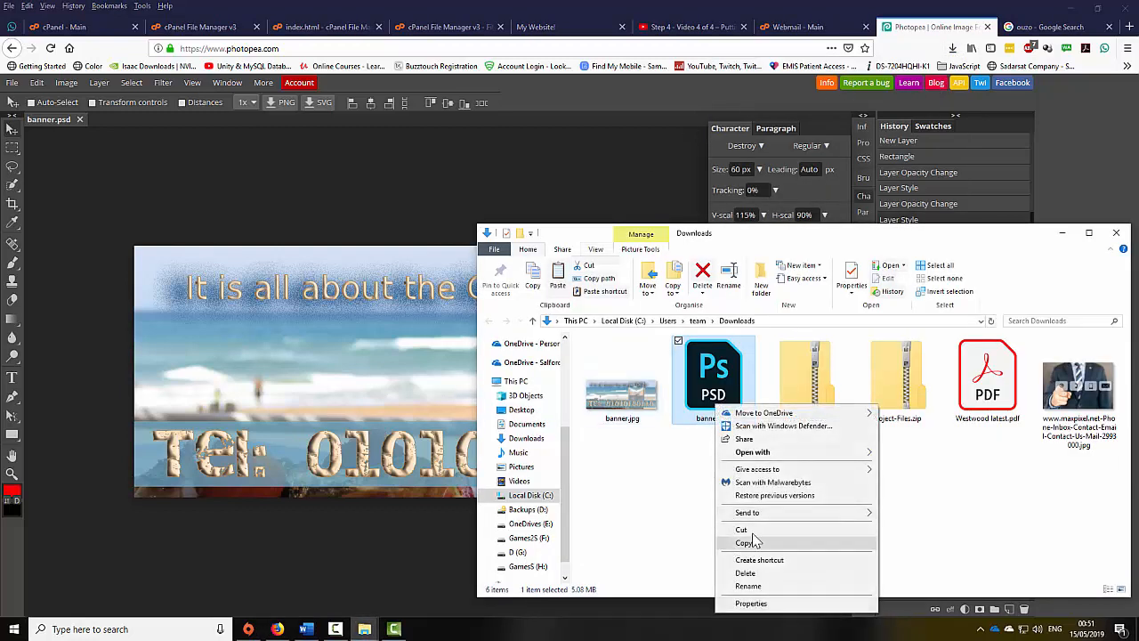
{"action": "mouse_move", "coordinate": [753, 454]}
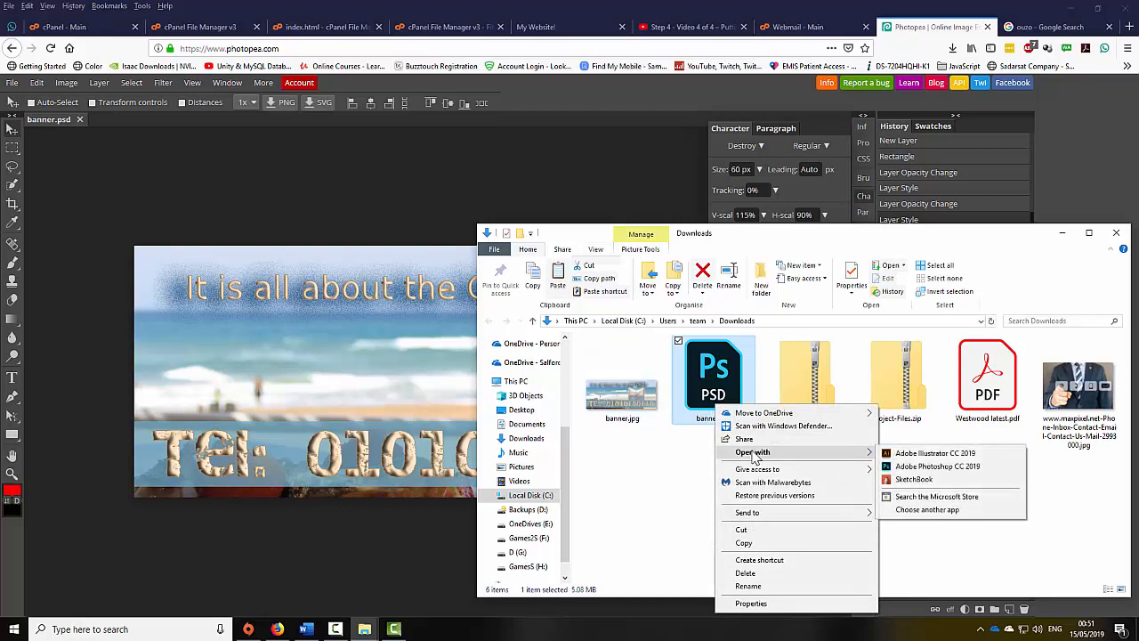
{"action": "left_click", "coordinate": [917, 452]}
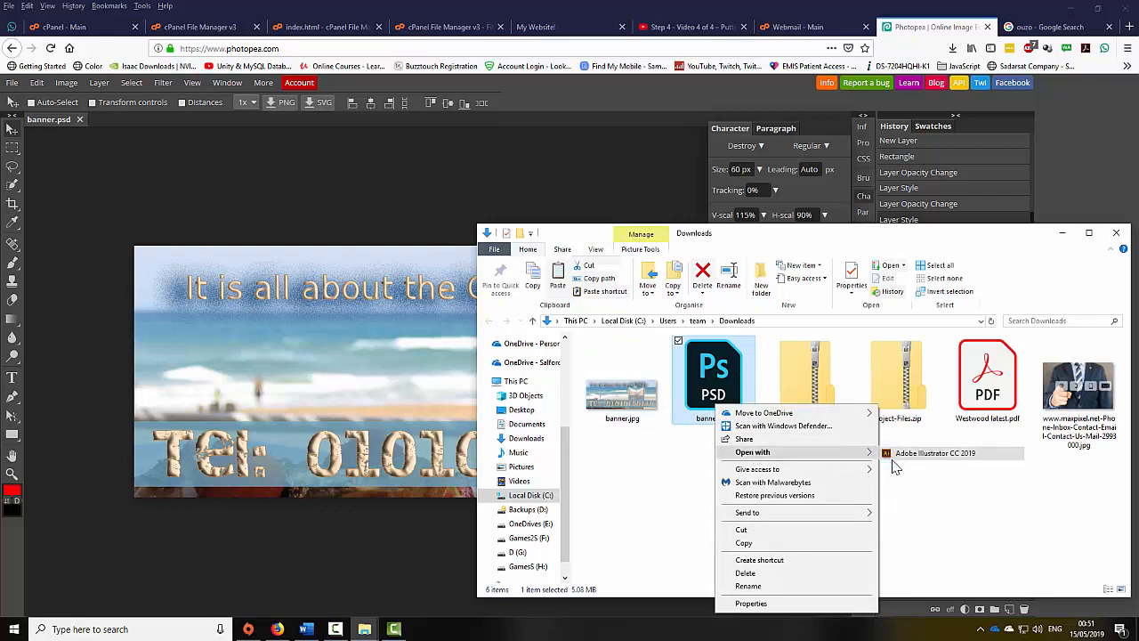
- Open banner.psd from the Downloads folder with Adobe Photoshop CC 2019
{"action": "right_click", "coordinate": [709, 411]}
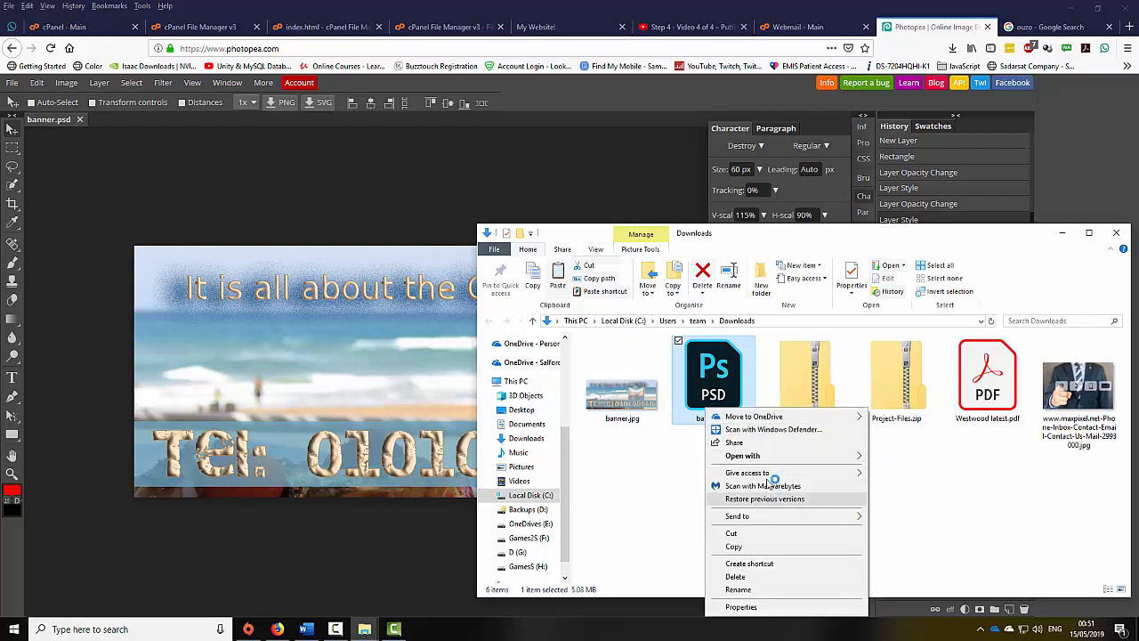
{"action": "mouse_move", "coordinate": [768, 457]}
{"action": "left_click", "coordinate": [906, 472]}
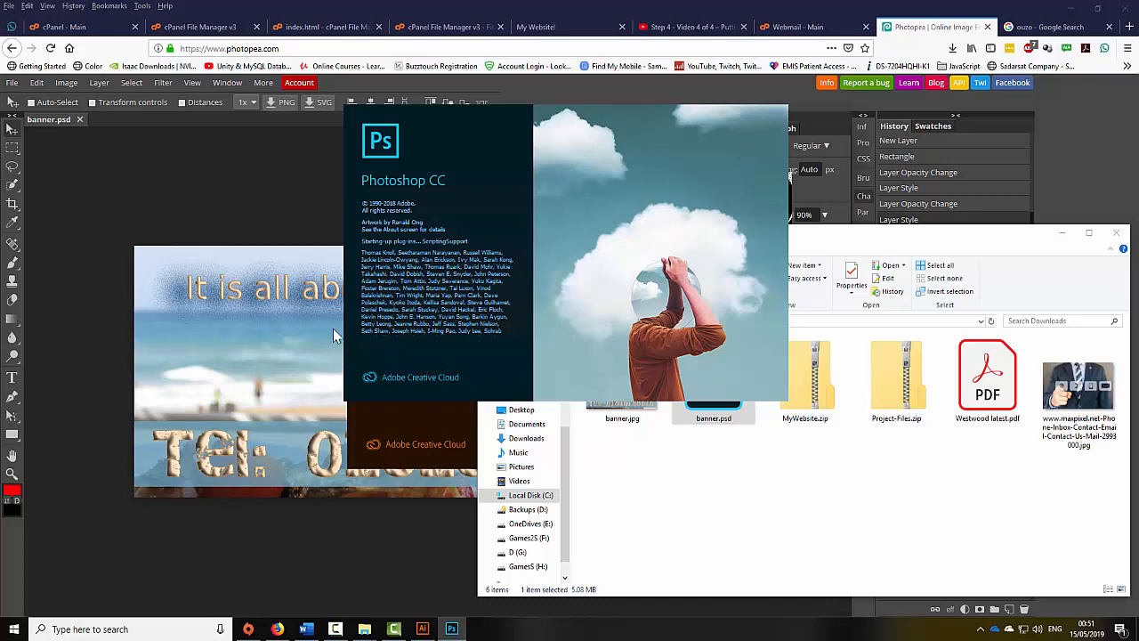
- Return to Photopea and open logo.jpg from the MyWebsite images folder
{"action": "left_click", "coordinate": [259, 213]}
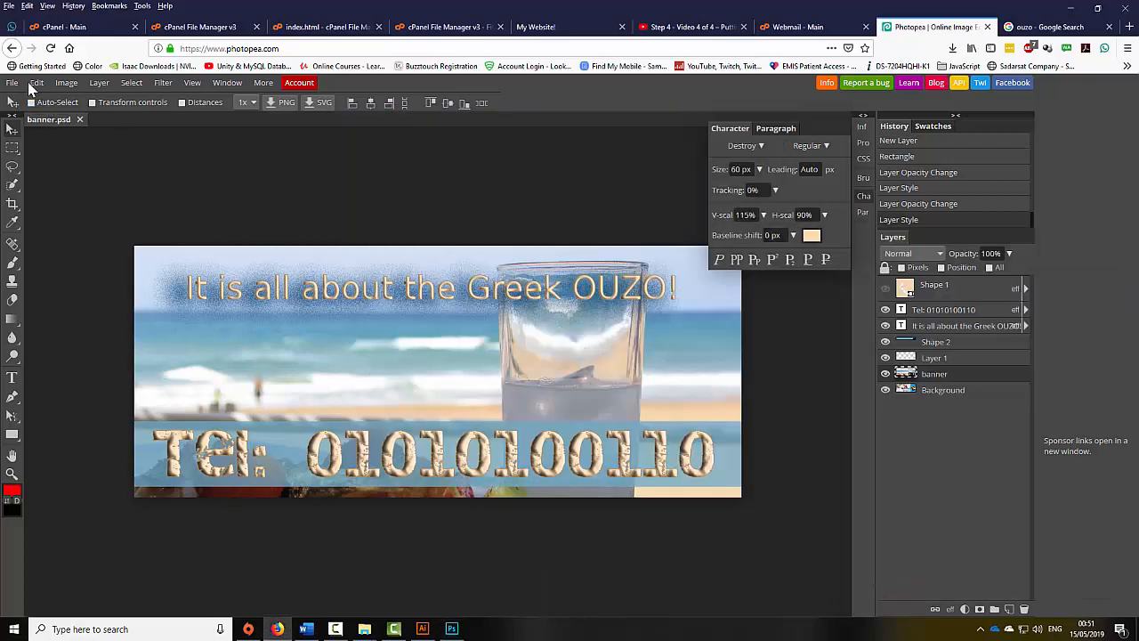
{"action": "left_click", "coordinate": [12, 83]}
{"action": "left_click", "coordinate": [27, 121]}
{"action": "left_click", "coordinate": [222, 116]}
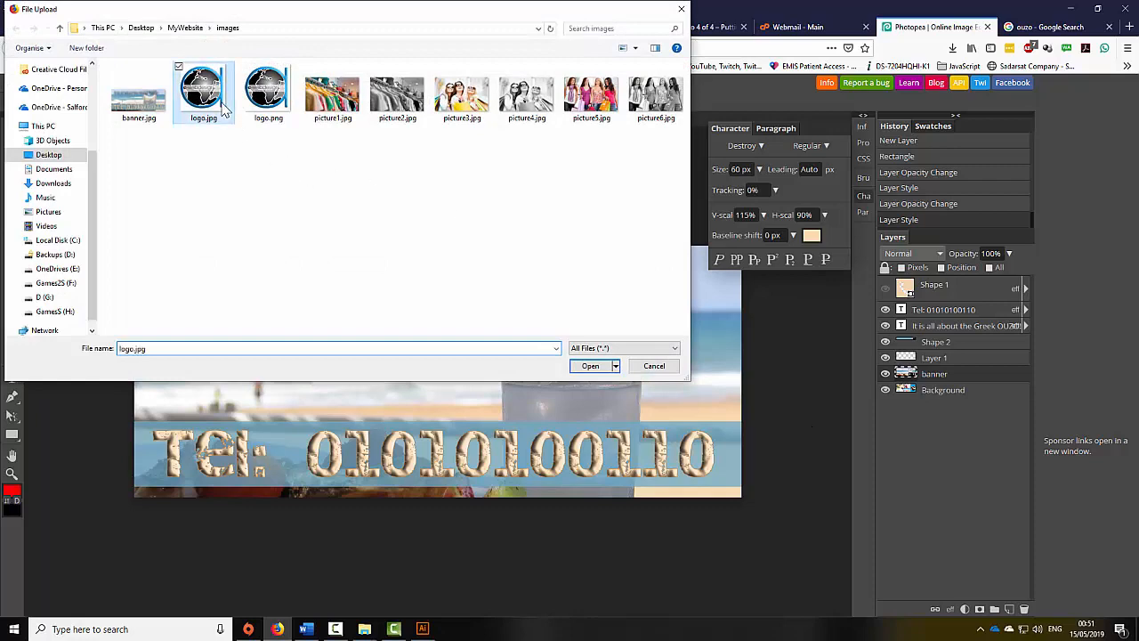
{"action": "double_click", "coordinate": [216, 119]}
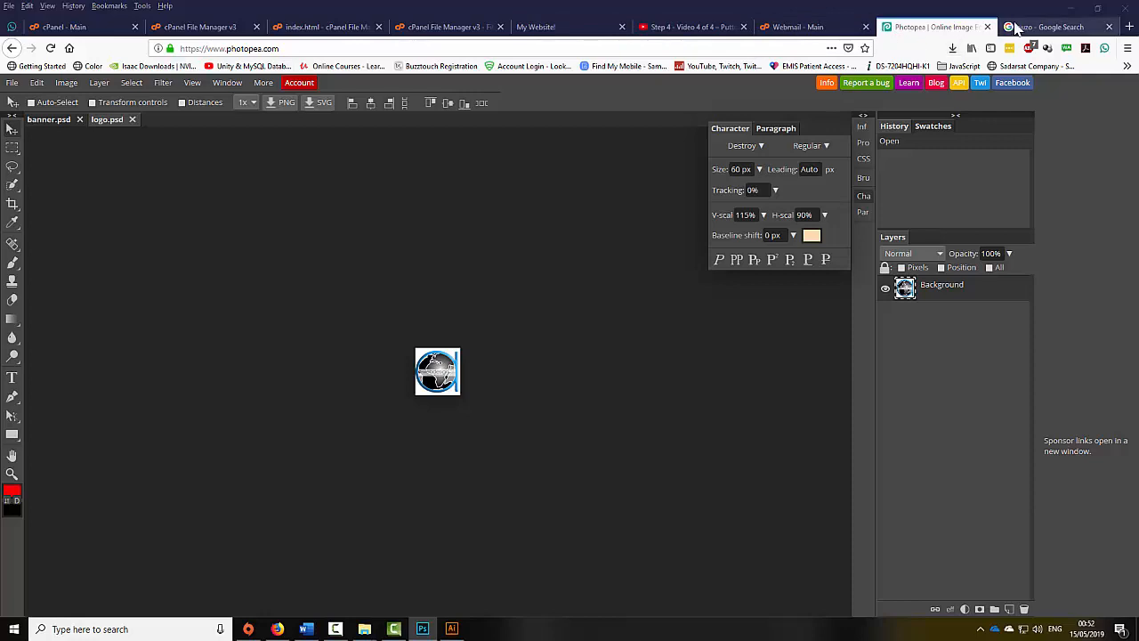
- Save the enlarged ouzo and mezes photo from the Google image results as mylogo in the MyWebsite images folder
{"action": "left_click", "coordinate": [1048, 27]}
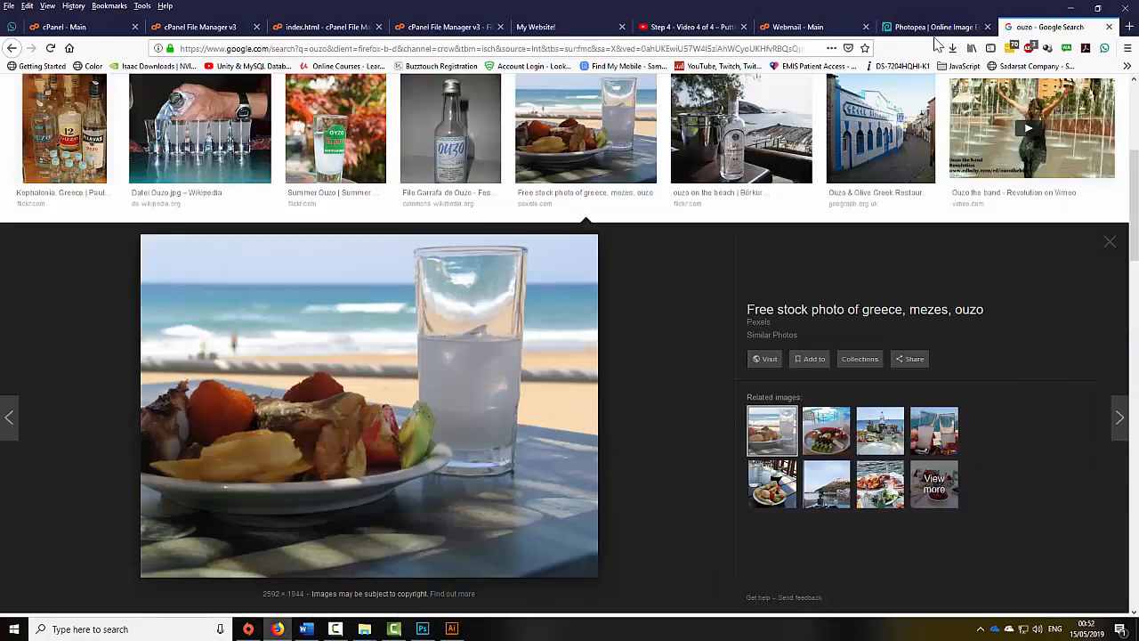
{"action": "right_click", "coordinate": [452, 383]}
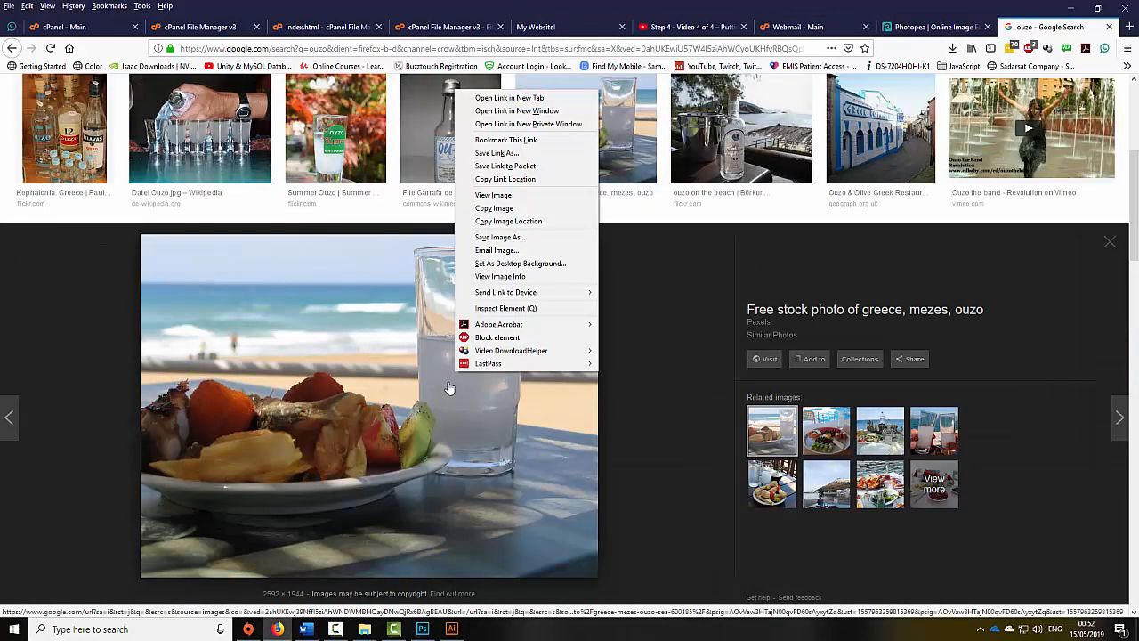
{"action": "left_click", "coordinate": [500, 237]}
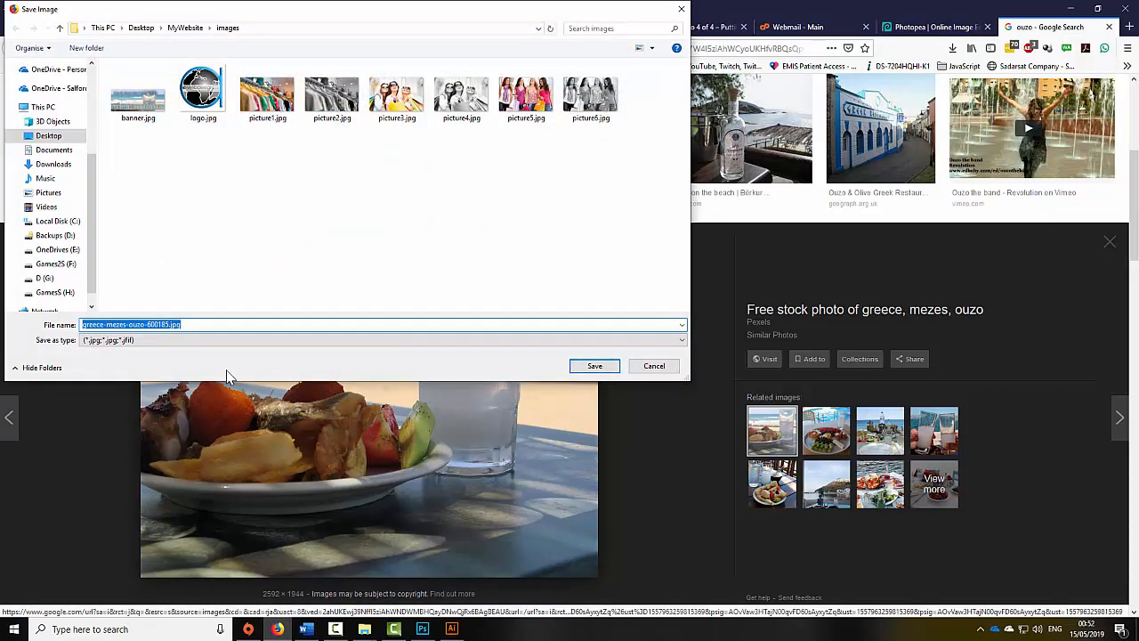
{"action": "type", "text": "mylog"}
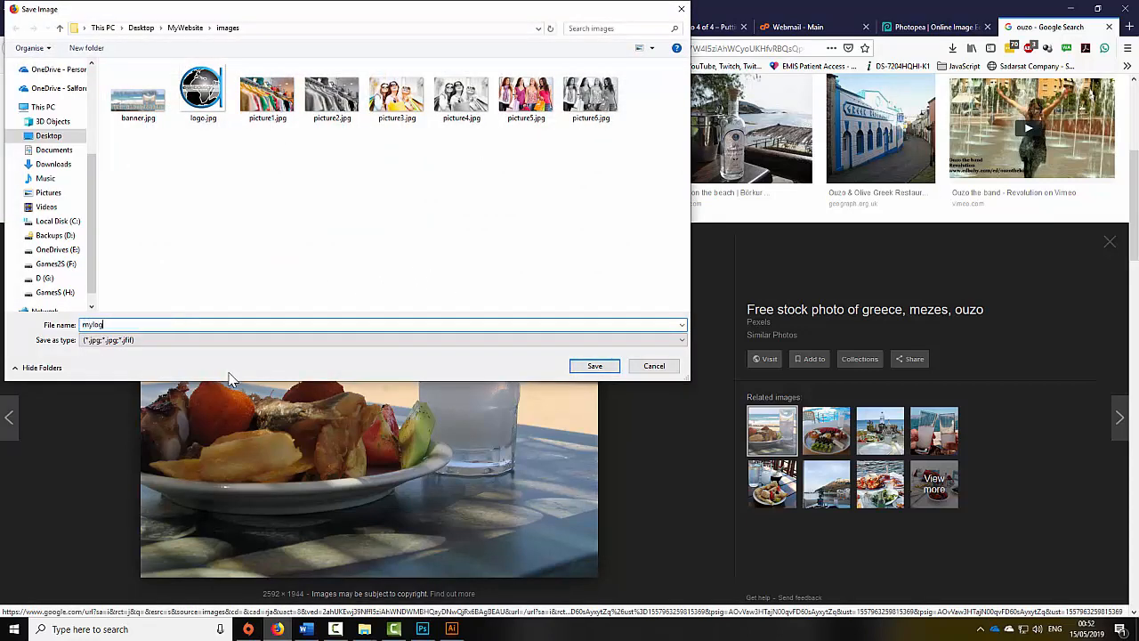
{"action": "type", "text": "o"}
{"action": "key", "text": "Return"}
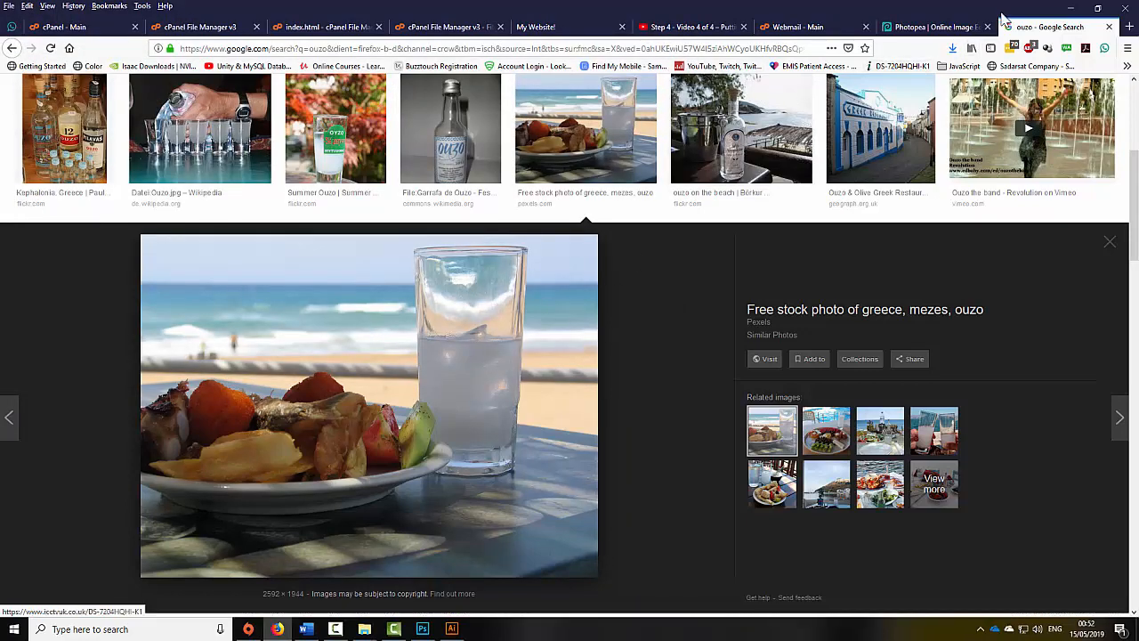
- Shrink the Photopea window to uncover the images folder and place mylogo.jpg into the logo document as a new layer
{"action": "left_click", "coordinate": [943, 26]}
{"action": "left_click_drag", "start_coordinate": [986, 10], "coordinate": [529, 218]}
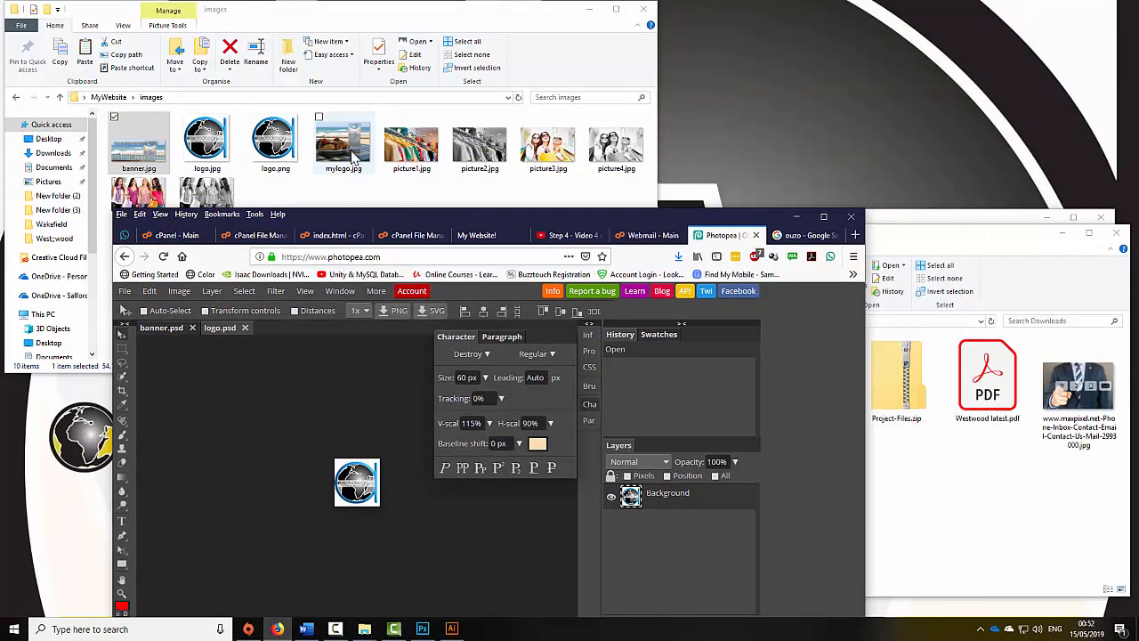
{"action": "left_click_drag", "start_coordinate": [346, 147], "coordinate": [376, 498]}
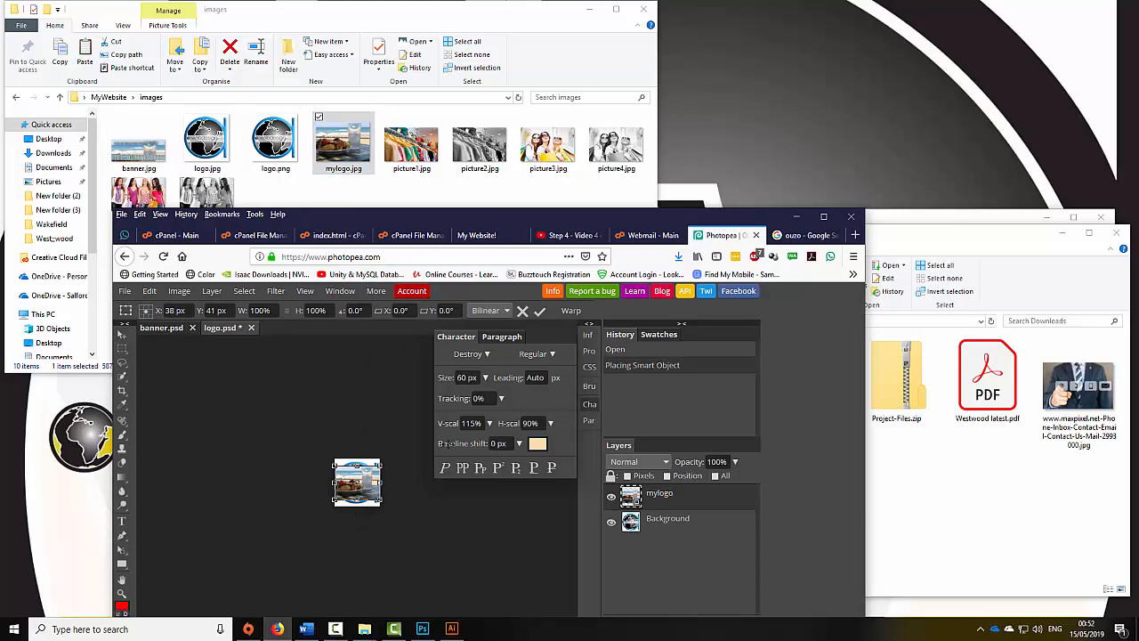
- Maximize the window, then enlarge the placed mylogo photo to about 149% and position it so it covers the whole logo canvas
{"action": "left_click", "coordinate": [823, 216]}
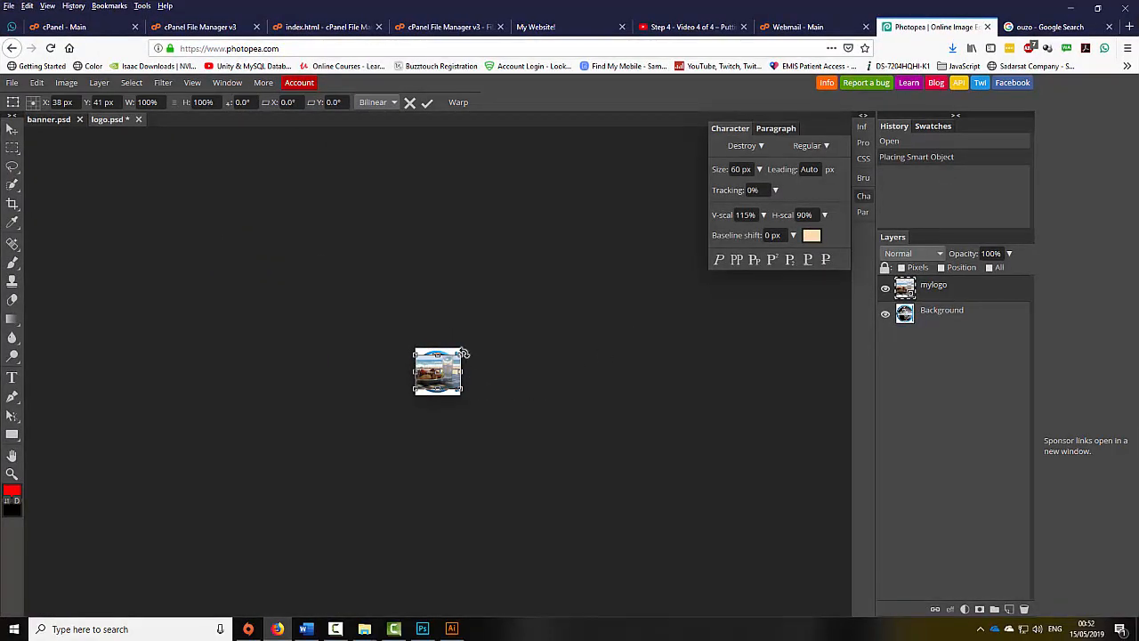
{"action": "left_click_drag", "start_coordinate": [464, 350], "coordinate": [468, 345]}
{"action": "left_click_drag", "start_coordinate": [459, 352], "coordinate": [482, 341]}
{"action": "left_click_drag", "start_coordinate": [440, 391], "coordinate": [424, 399]}
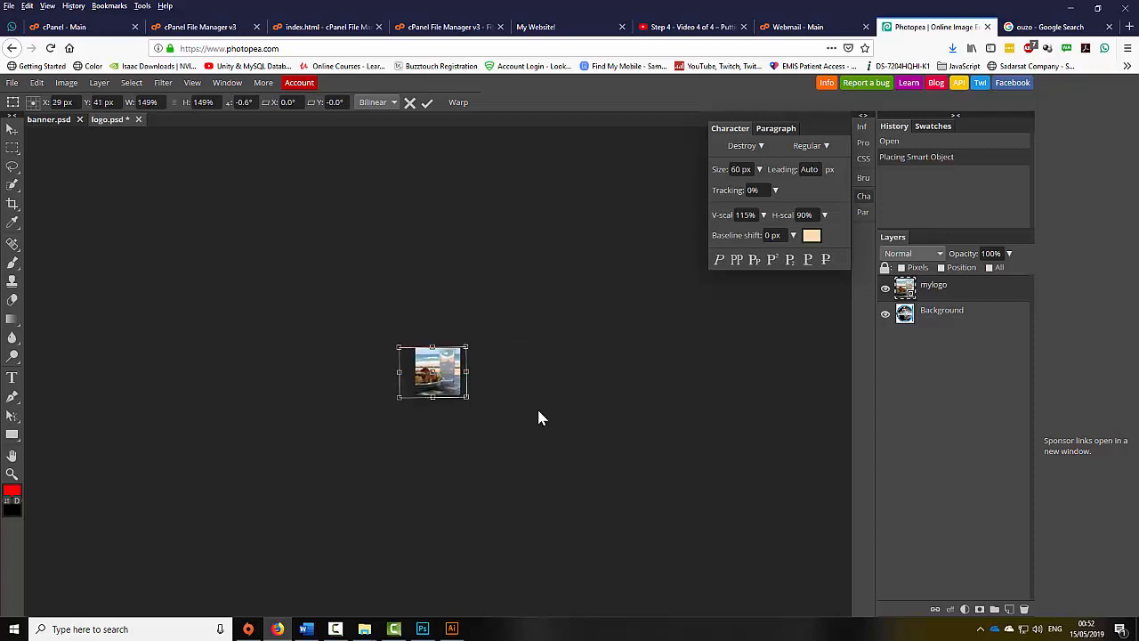
{"action": "key", "text": "Return"}
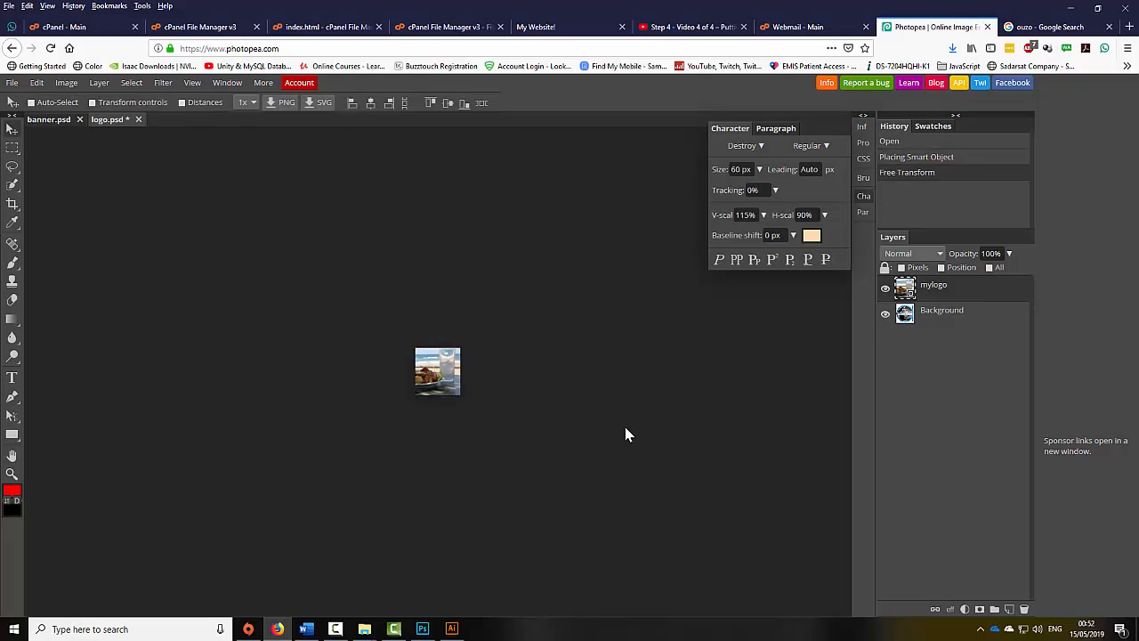
- Add the letter O in the 60 px Destroy font and move it over the food plate in the logo
{"action": "key", "text": "ctrl+plus"}
{"action": "key", "text": "ctrl+plus"}
{"action": "key", "text": "ctrl+plus"}
{"action": "key", "text": "ctrl+plus"}
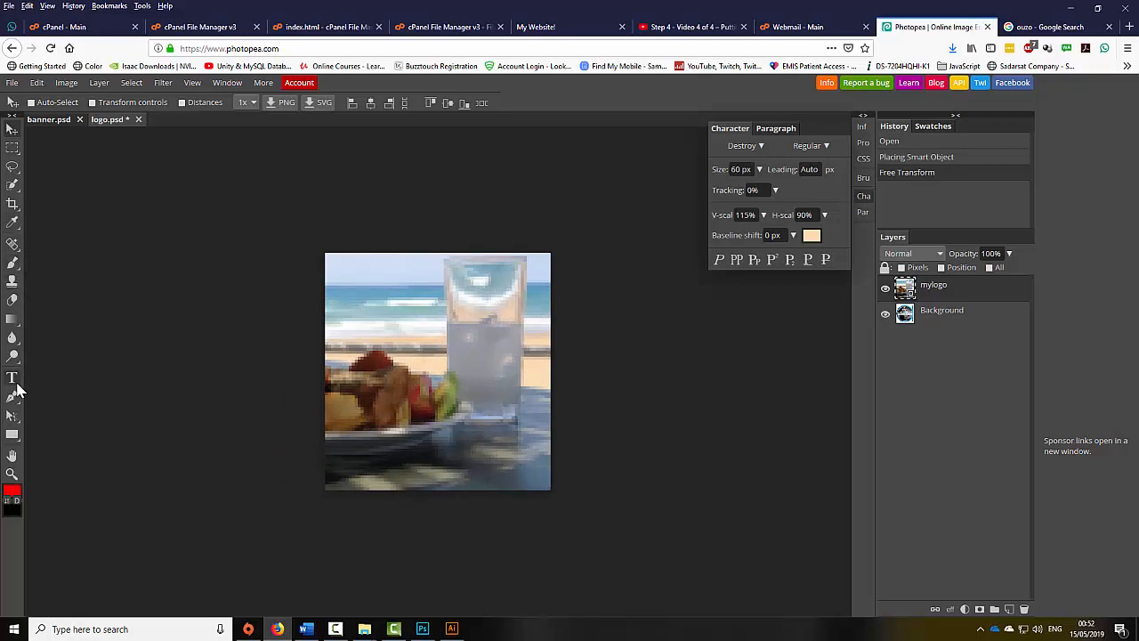
{"action": "key", "text": "t"}
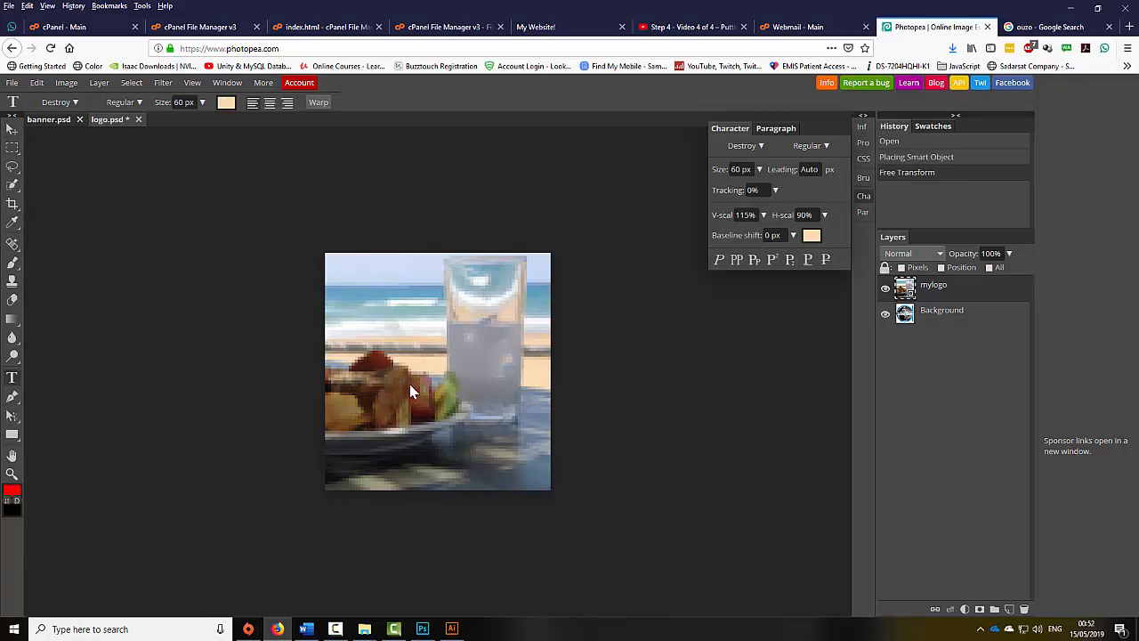
{"action": "left_click", "coordinate": [393, 365]}
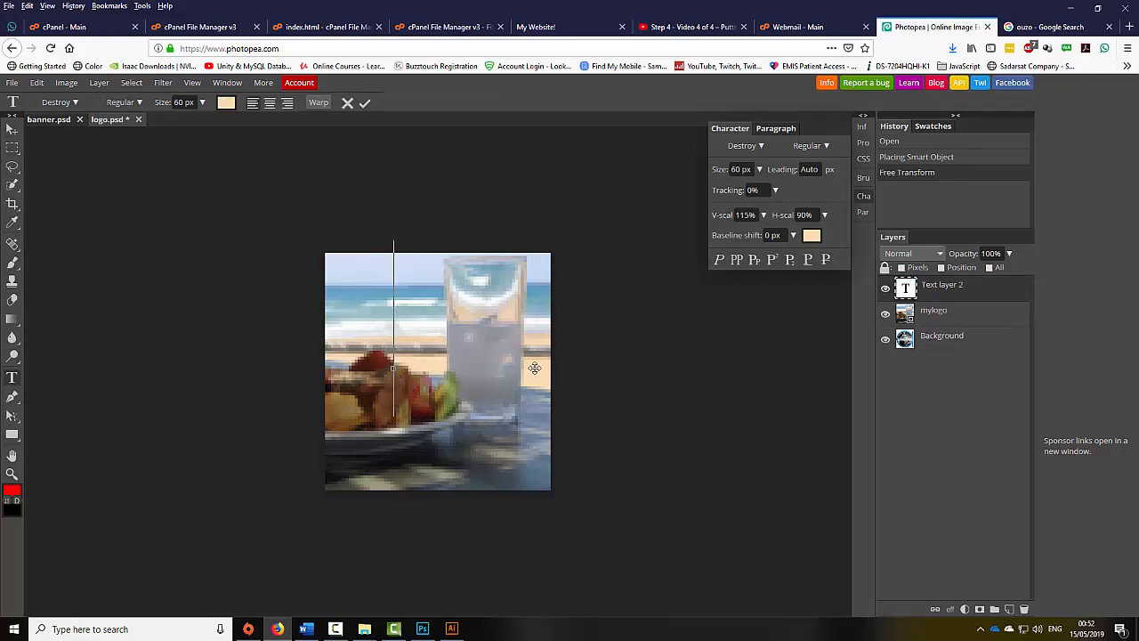
{"action": "type", "text": "O"}
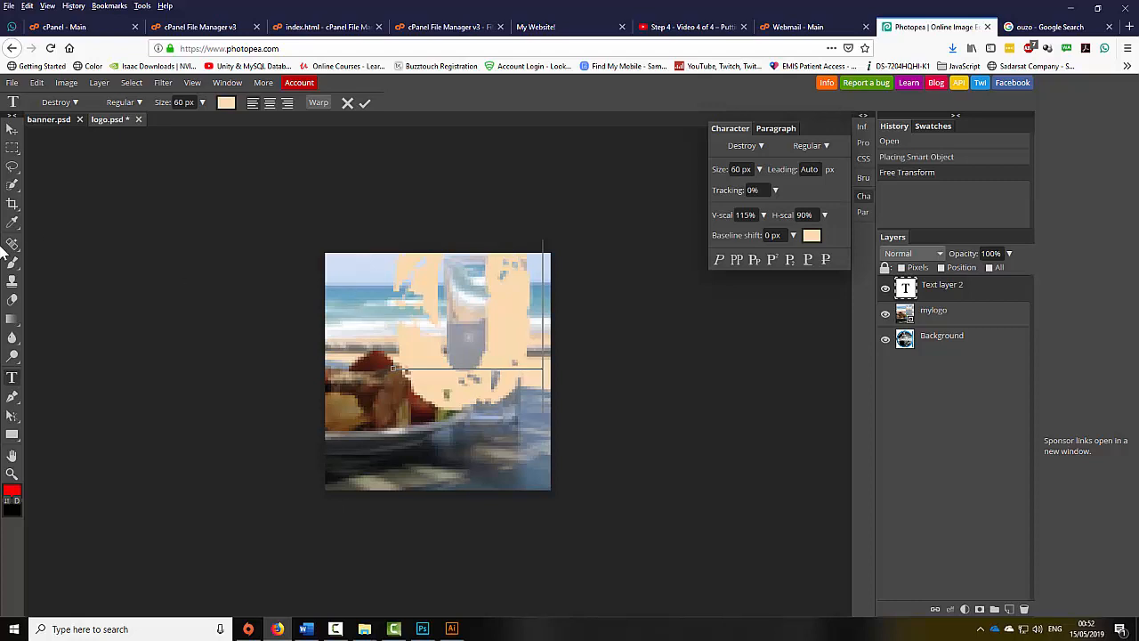
{"action": "left_click", "coordinate": [11, 129]}
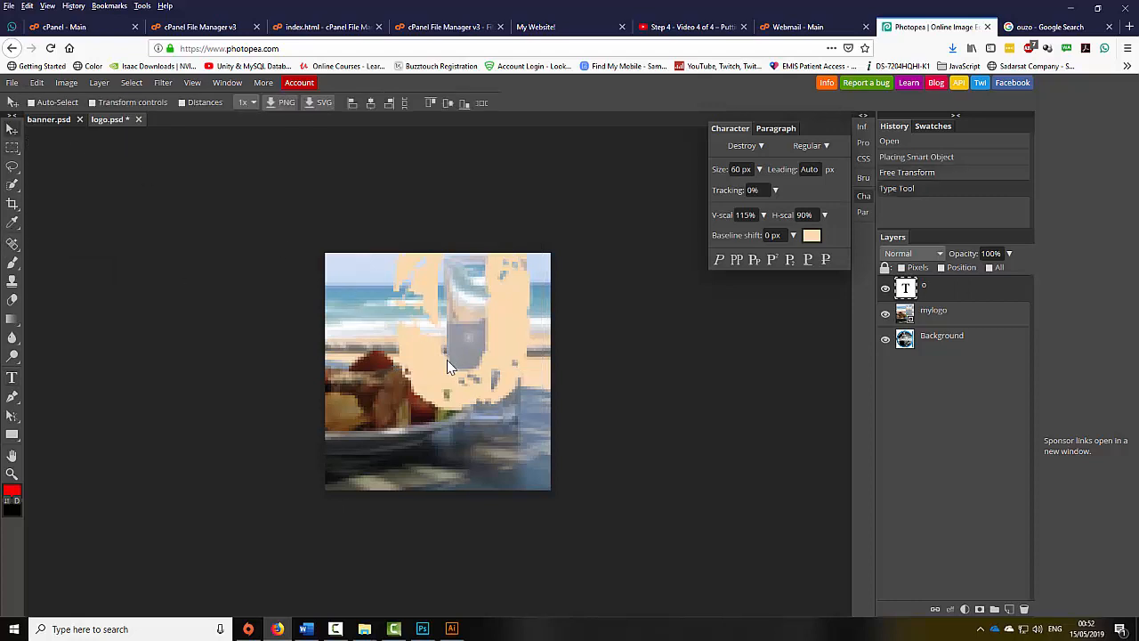
{"action": "left_click_drag", "start_coordinate": [447, 359], "coordinate": [384, 434]}
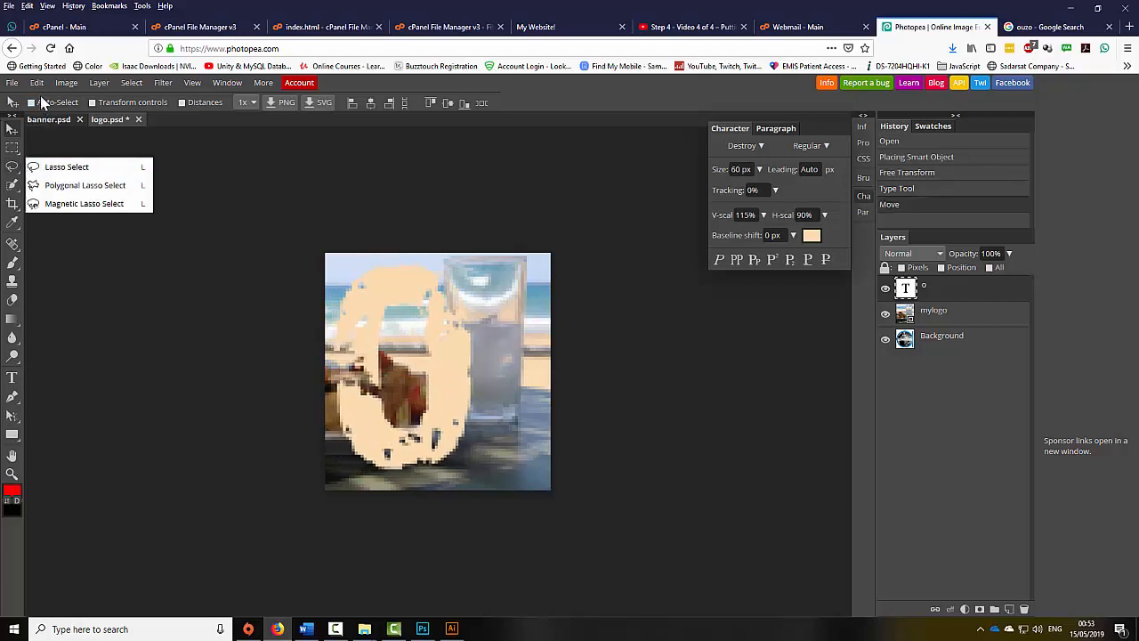
- Scale the letter O down proportionally with Free Transform and position it inside the upper part of the ouzo glass
{"action": "left_click", "coordinate": [71, 82]}
{"action": "mouse_move", "coordinate": [43, 85]}
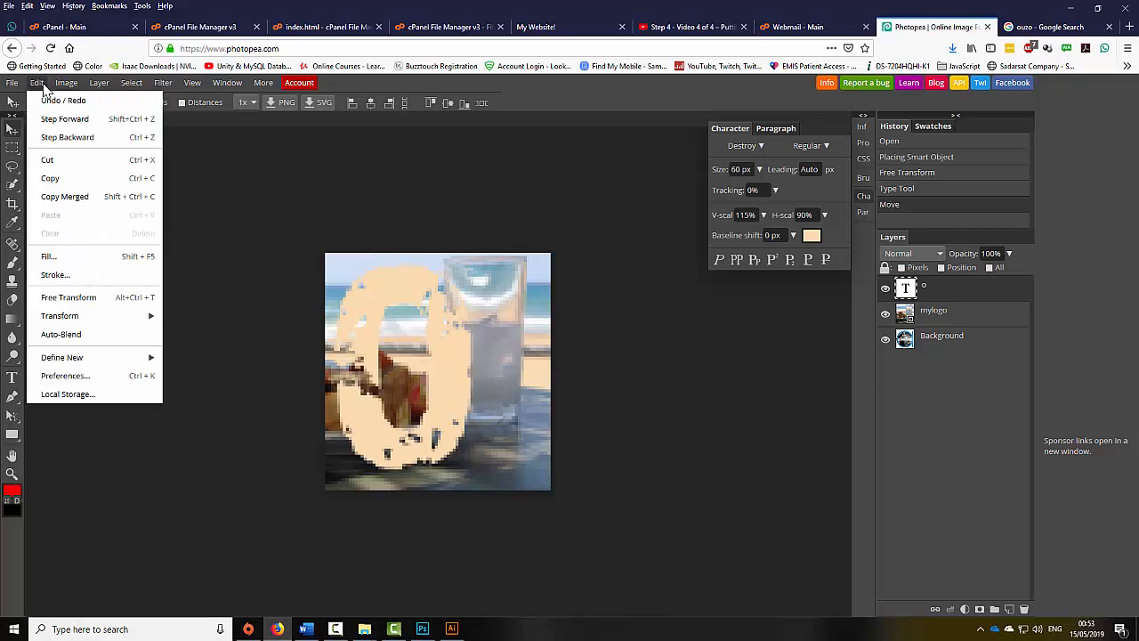
{"action": "left_click", "coordinate": [79, 301]}
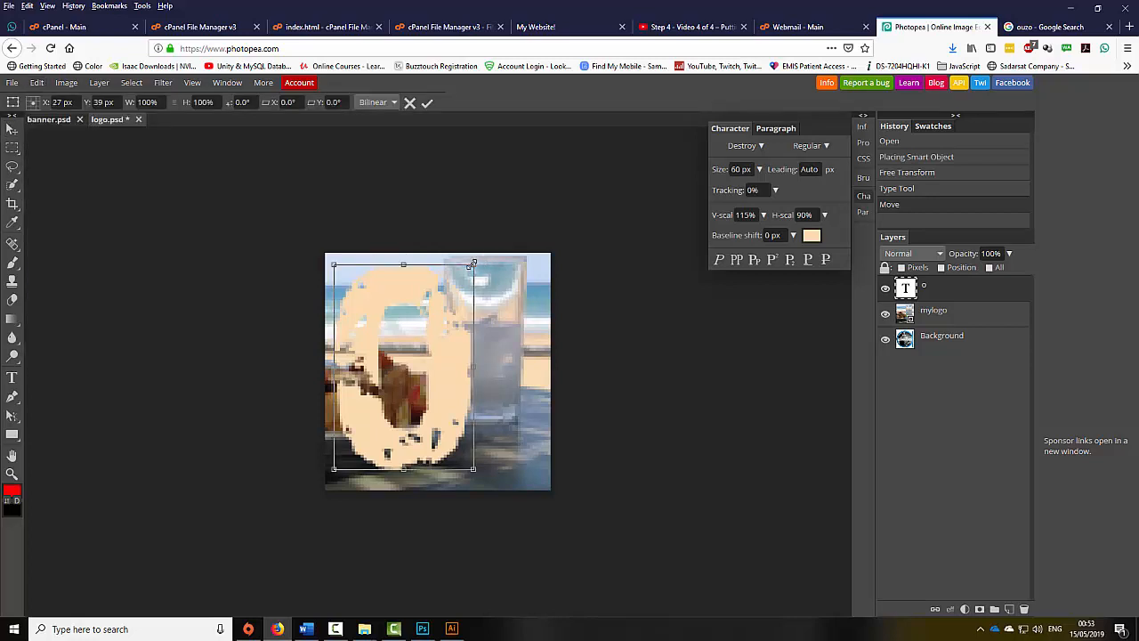
{"action": "left_click_drag", "start_coordinate": [473, 265], "coordinate": [425, 334]}
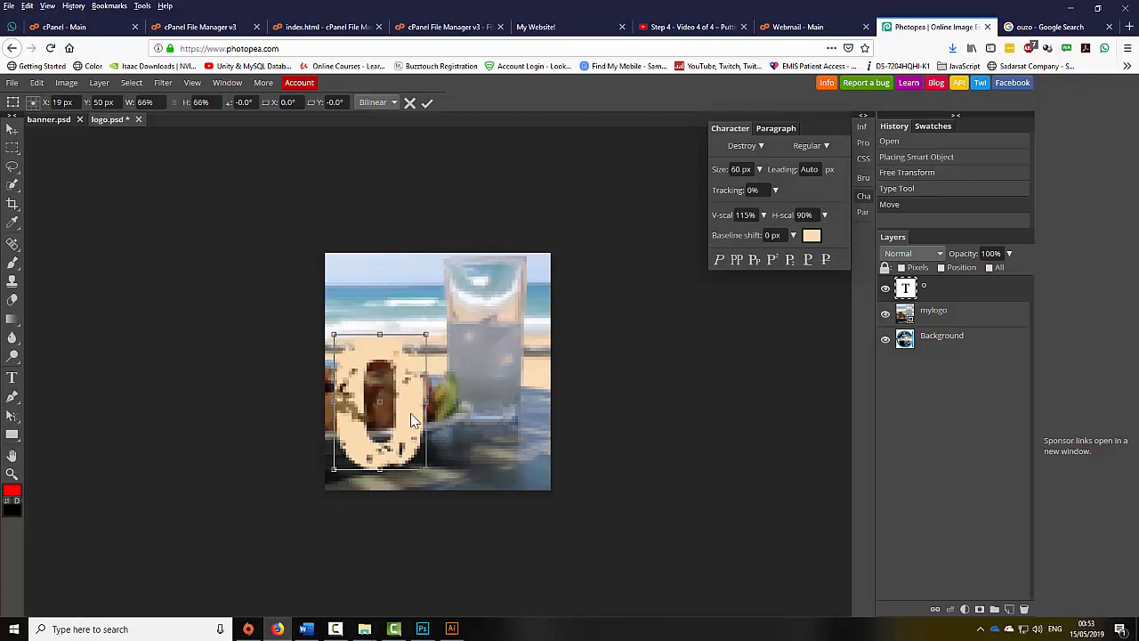
{"action": "left_click_drag", "start_coordinate": [412, 421], "coordinate": [518, 375]}
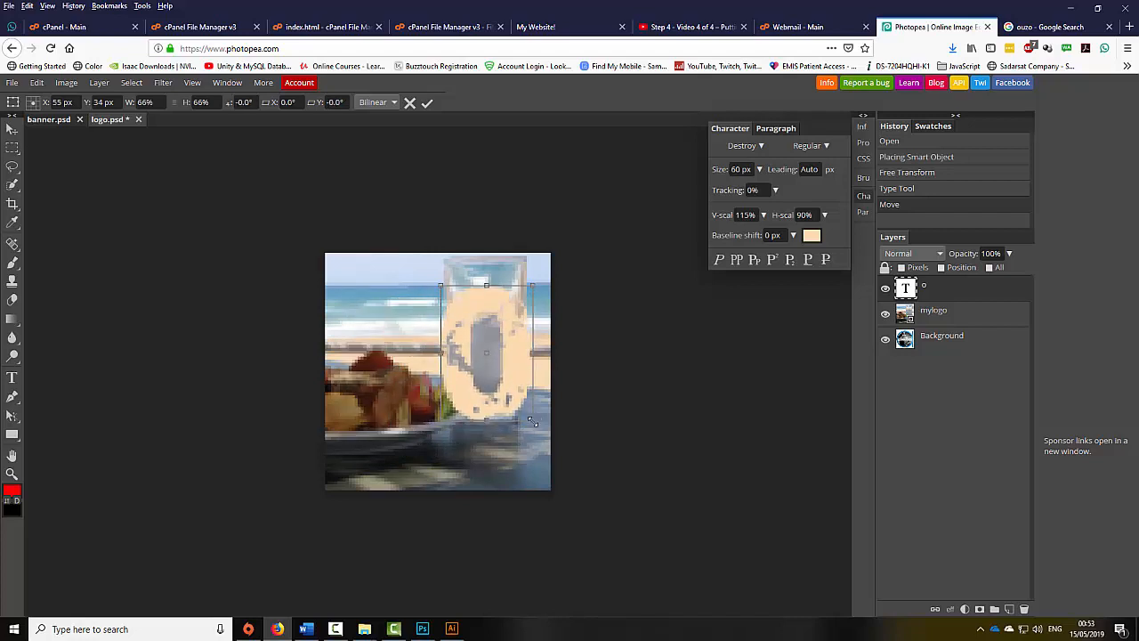
{"action": "left_click_drag", "start_coordinate": [532, 420], "coordinate": [520, 401]}
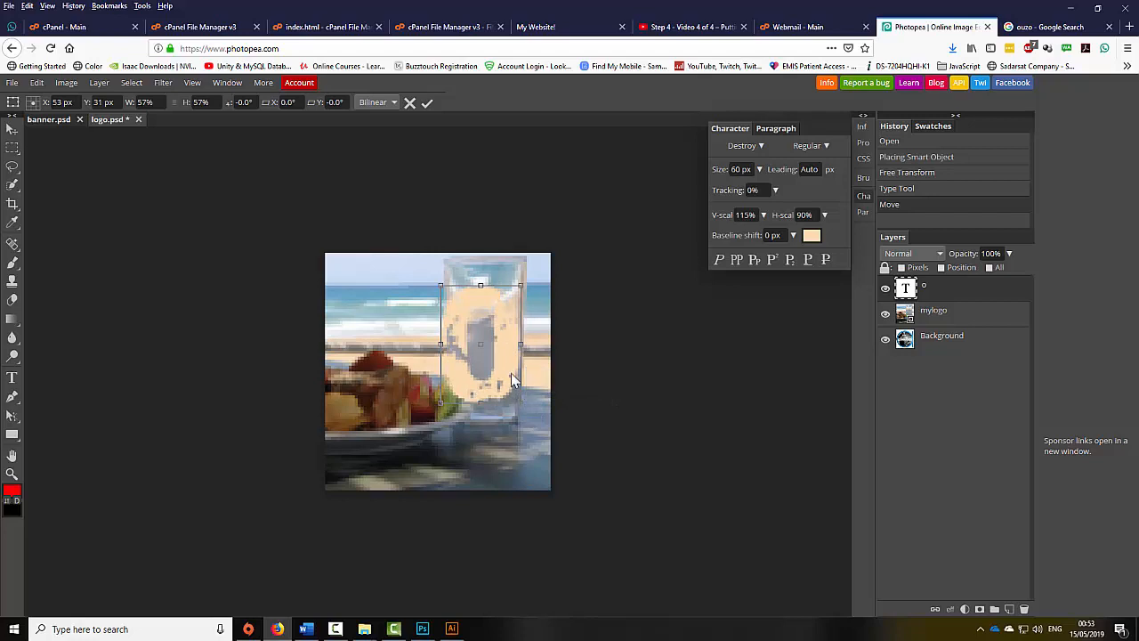
{"action": "key", "text": "Up"}
{"action": "key", "text": "Right"}
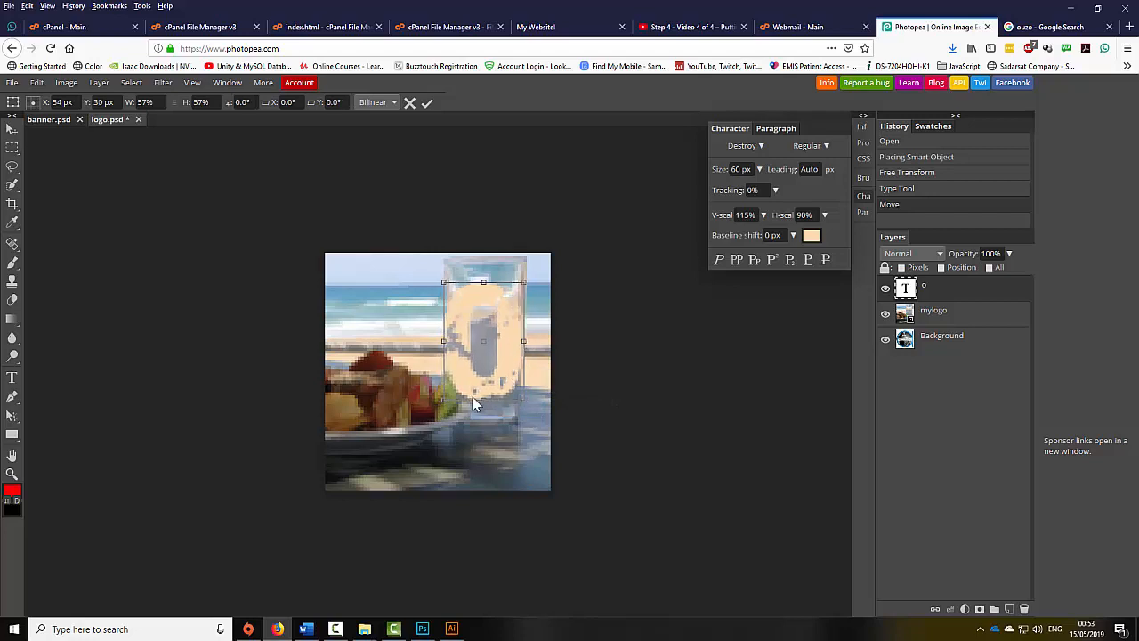
{"action": "left_click_drag", "start_coordinate": [448, 404], "coordinate": [452, 388]}
{"action": "left_click_drag", "start_coordinate": [523, 388], "coordinate": [513, 372]}
{"action": "key", "text": "Return"}
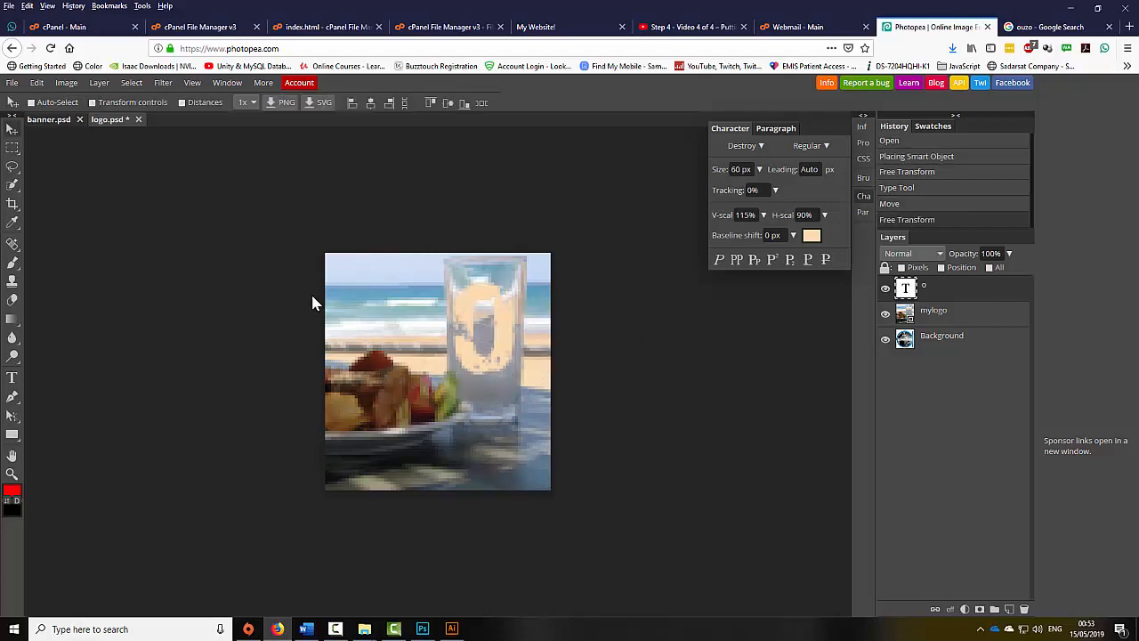
- Export the logo as a 76 x 80 px JPG at 70% quality and save it to the computer as logo.jpg
{"action": "left_click", "coordinate": [14, 84]}
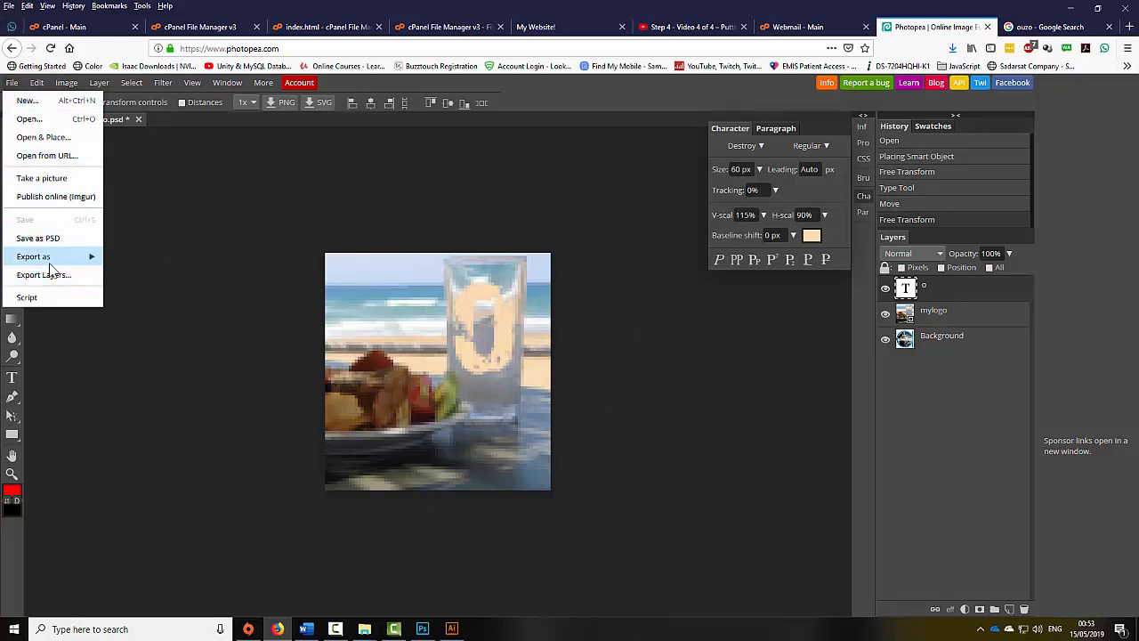
{"action": "mouse_move", "coordinate": [53, 257]}
{"action": "left_click", "coordinate": [129, 276]}
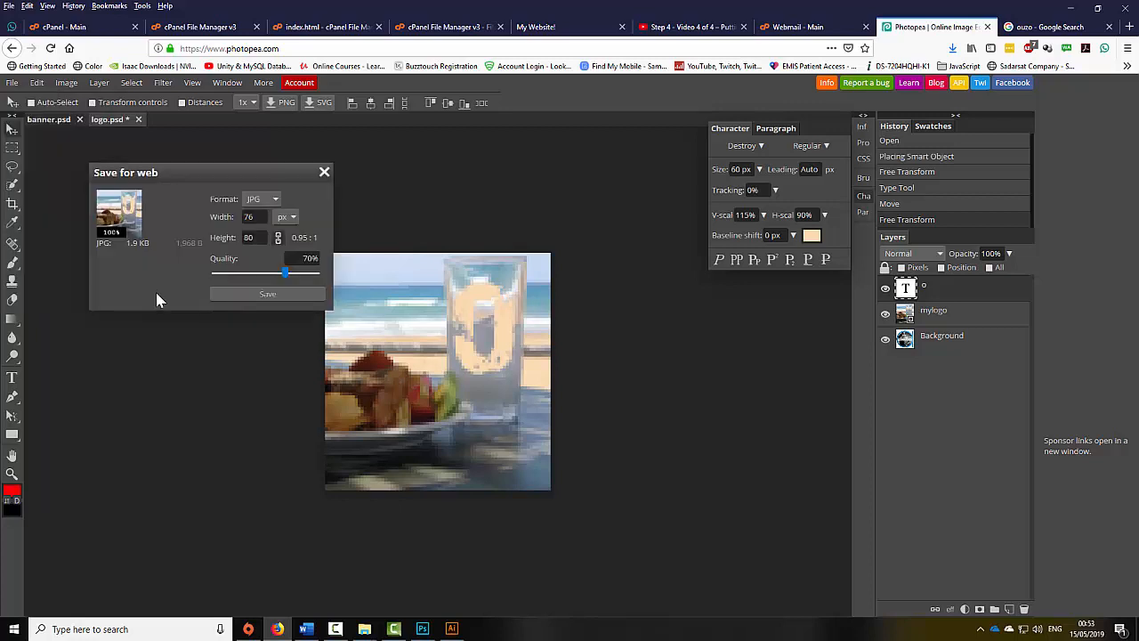
{"action": "left_click", "coordinate": [266, 293]}
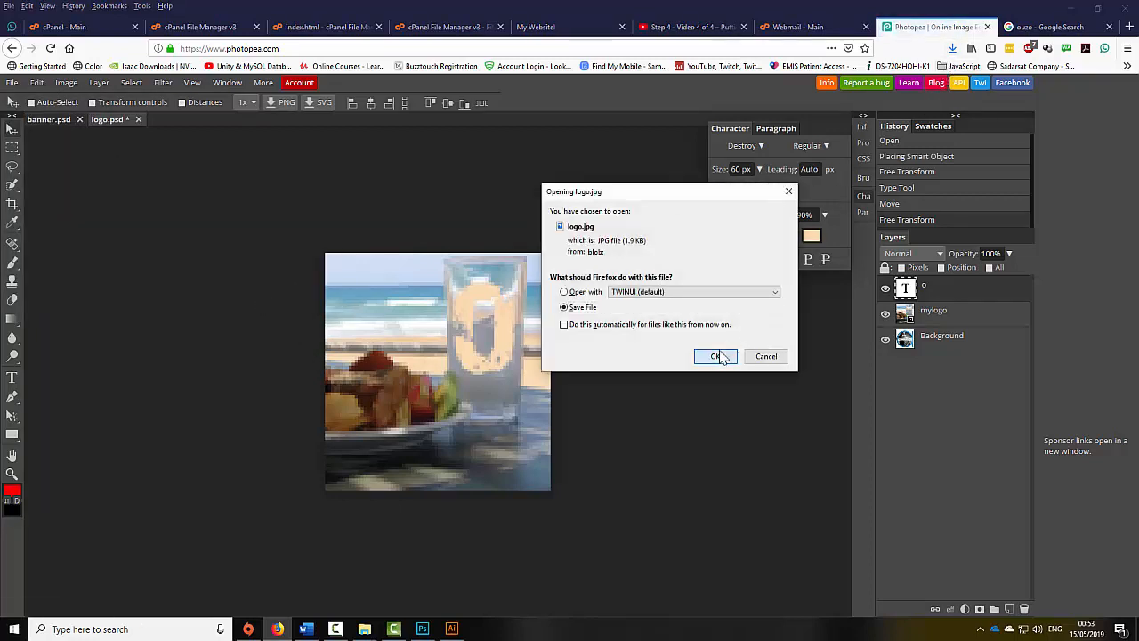
{"action": "left_click", "coordinate": [716, 356]}
- Copy the downloaded logo.jpg from the Downloads folder into the MyWebsite images folder, replacing the existing file
{"action": "left_click", "coordinate": [952, 48]}
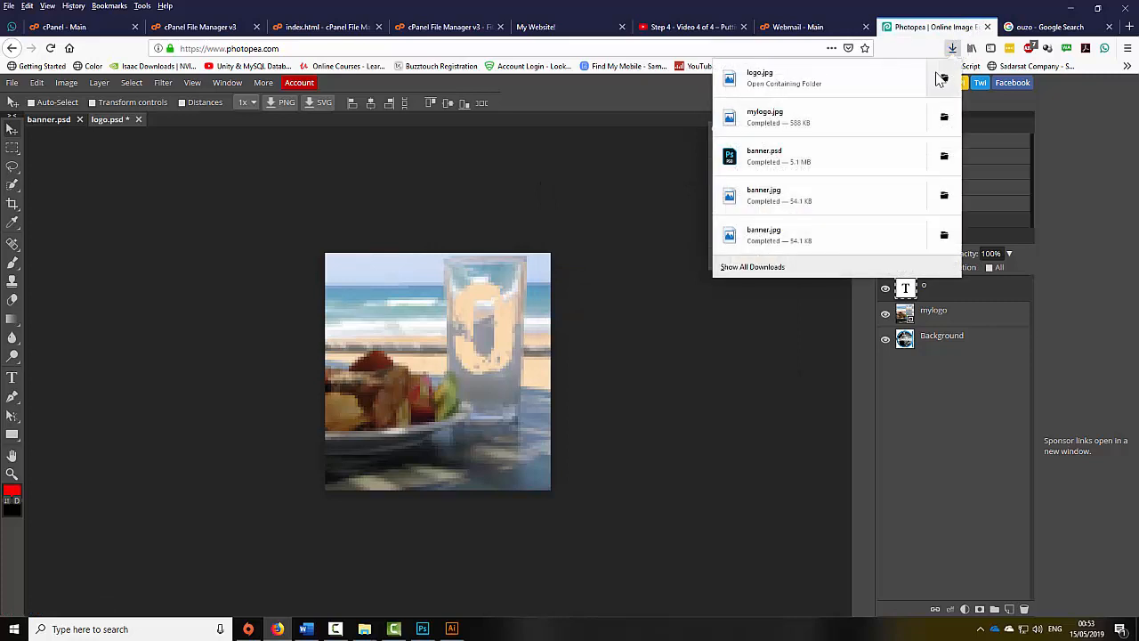
{"action": "left_click", "coordinate": [944, 82]}
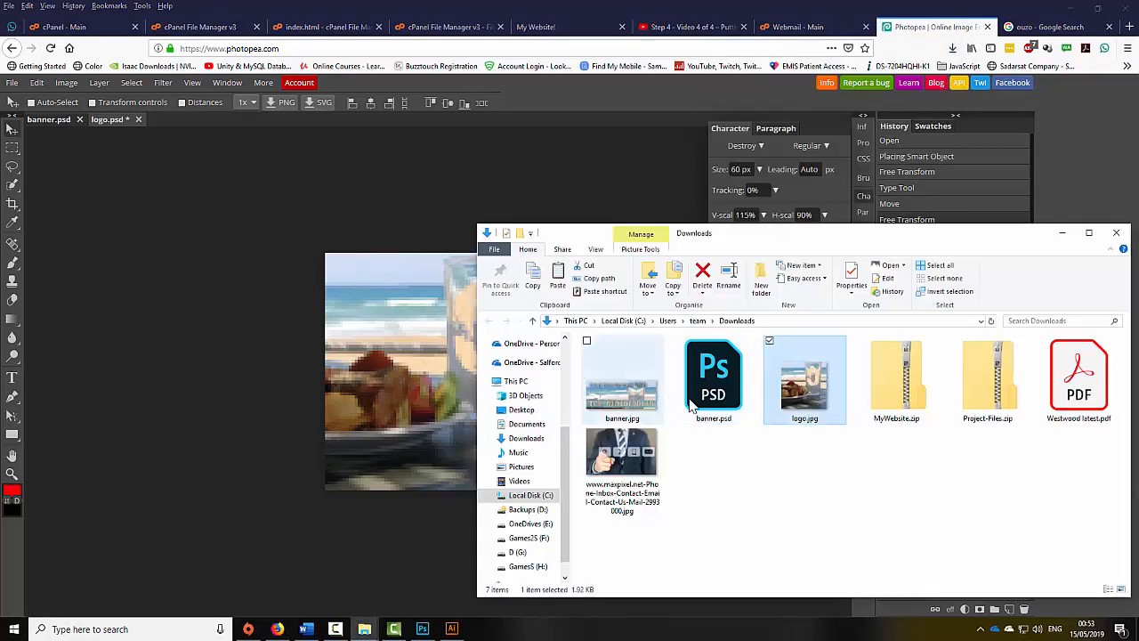
{"action": "right_click", "coordinate": [808, 400]}
{"action": "left_click", "coordinate": [854, 323]}
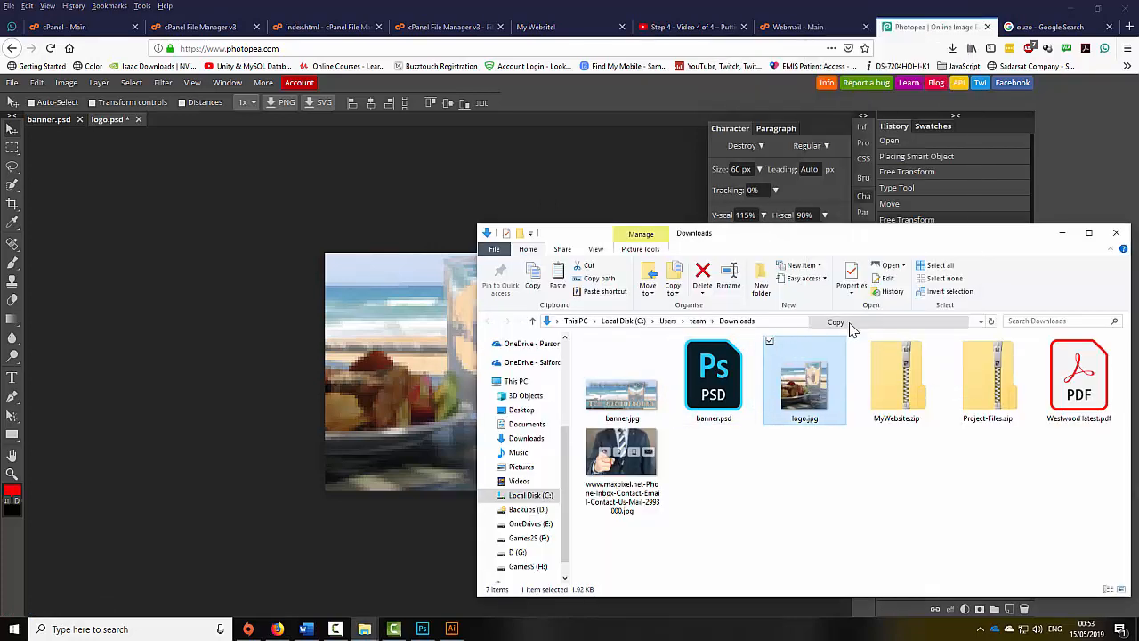
{"action": "left_click", "coordinate": [1070, 11]}
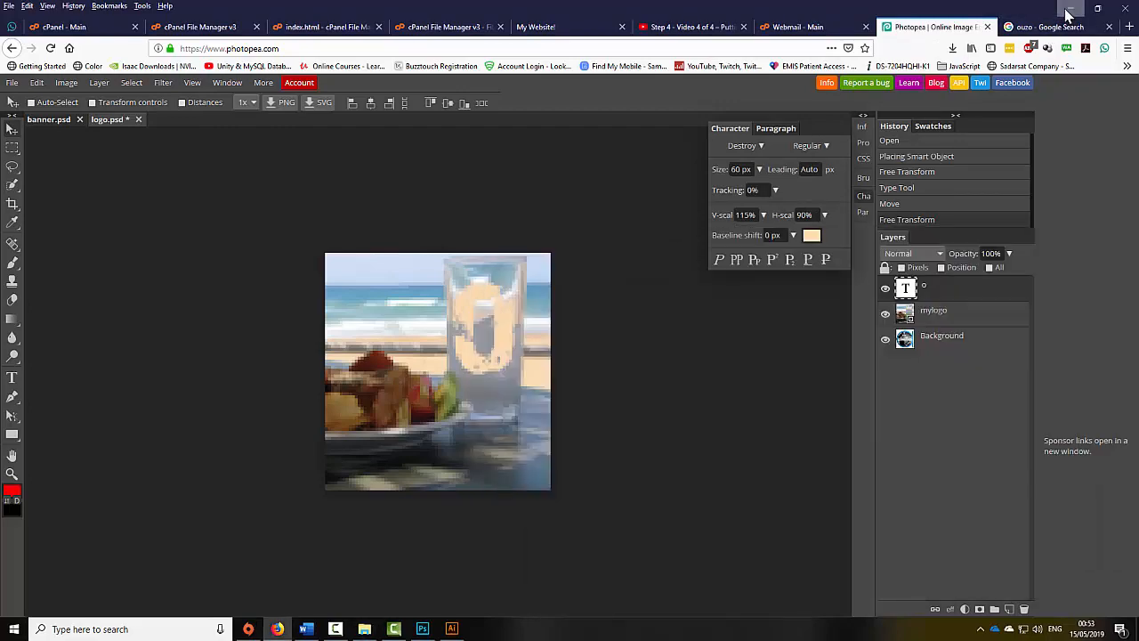
{"action": "left_click", "coordinate": [260, 256]}
{"action": "right_click", "coordinate": [259, 257]}
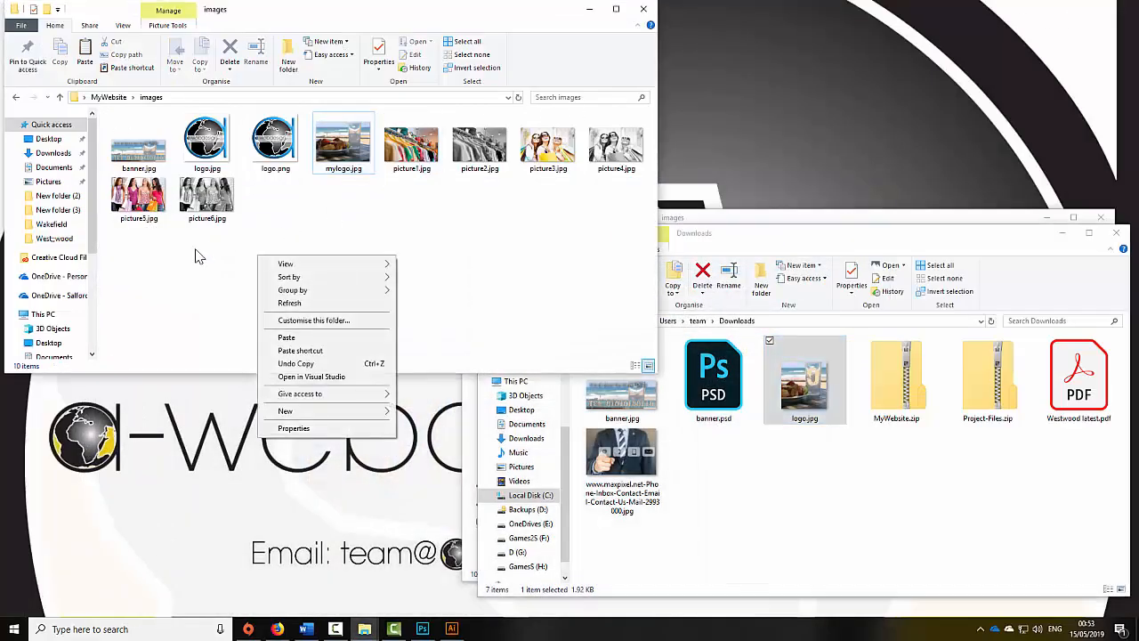
{"action": "left_click", "coordinate": [286, 338]}
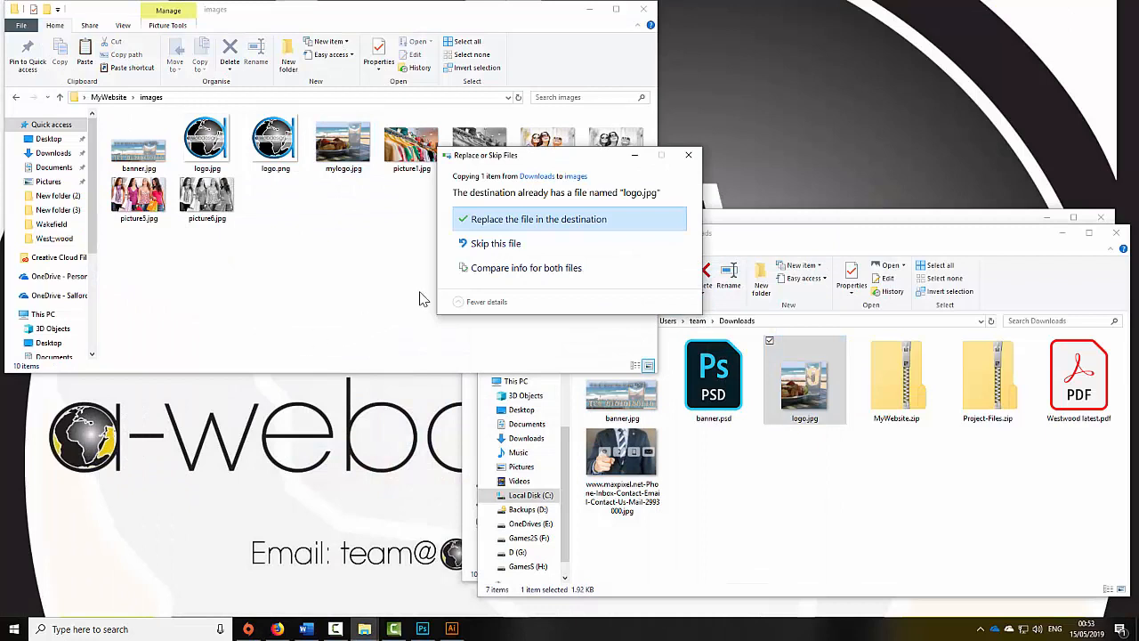
{"action": "left_click", "coordinate": [570, 221]}
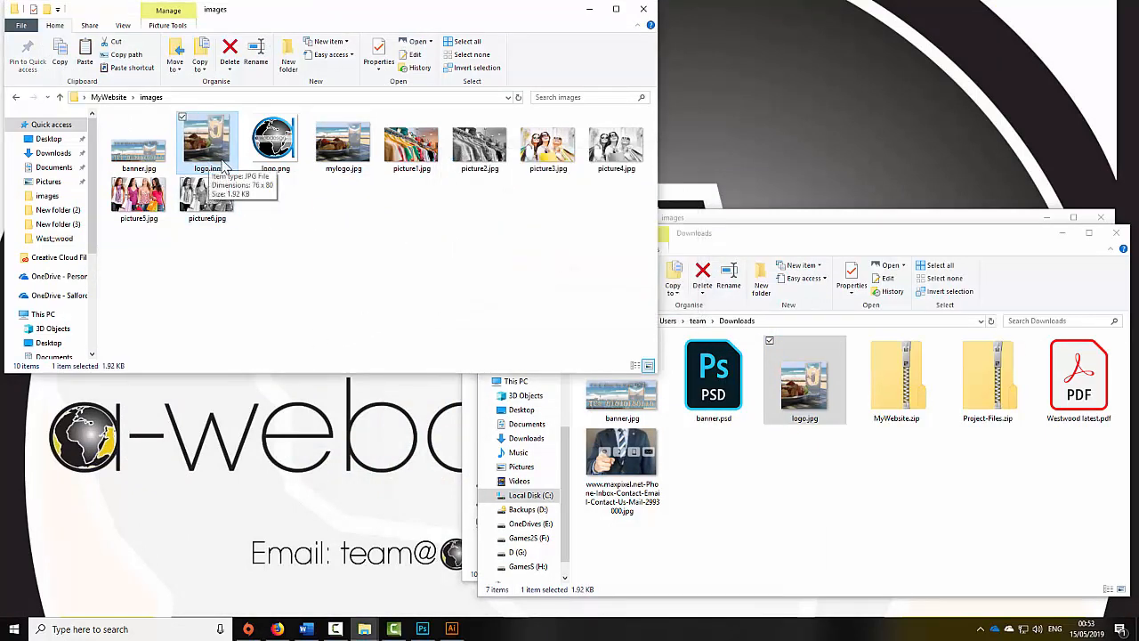
- Switch back to Firefox, close the finished banner upload page and the index.html editor, and return to the cPanel File Manager
{"action": "left_click", "coordinate": [277, 626]}
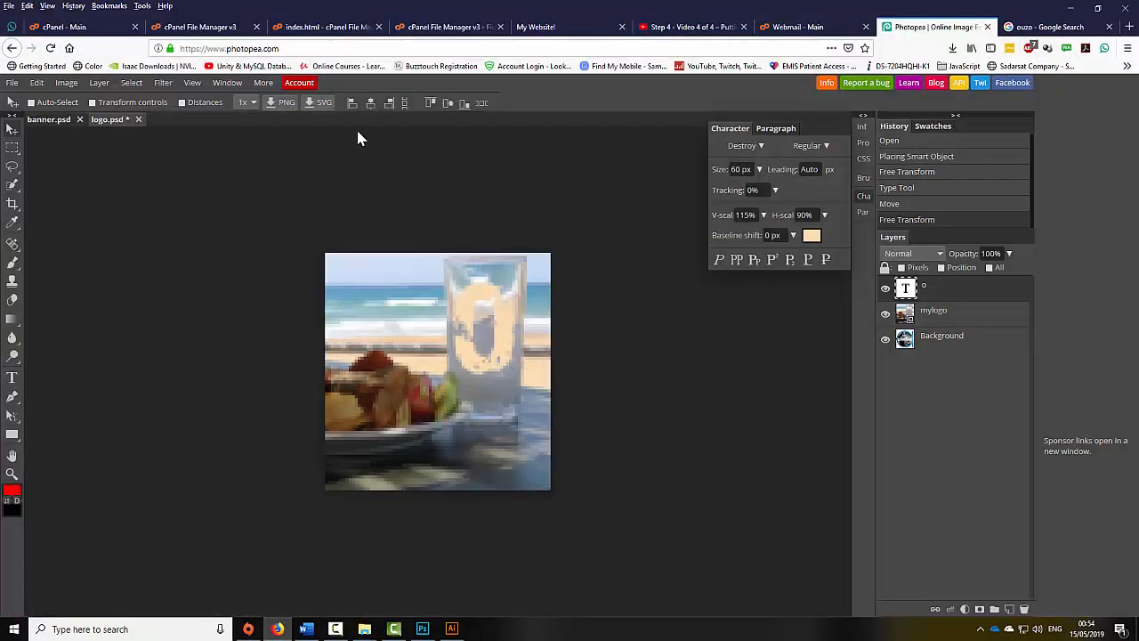
{"action": "left_click", "coordinate": [297, 30]}
{"action": "left_click", "coordinate": [210, 28]}
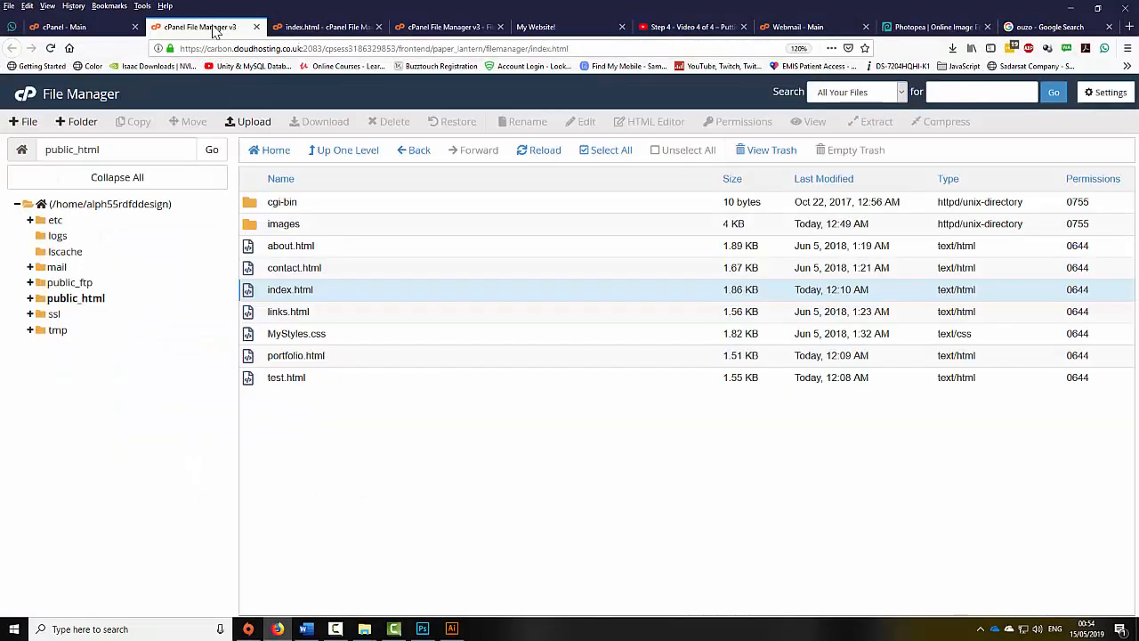
{"action": "left_click", "coordinate": [436, 30]}
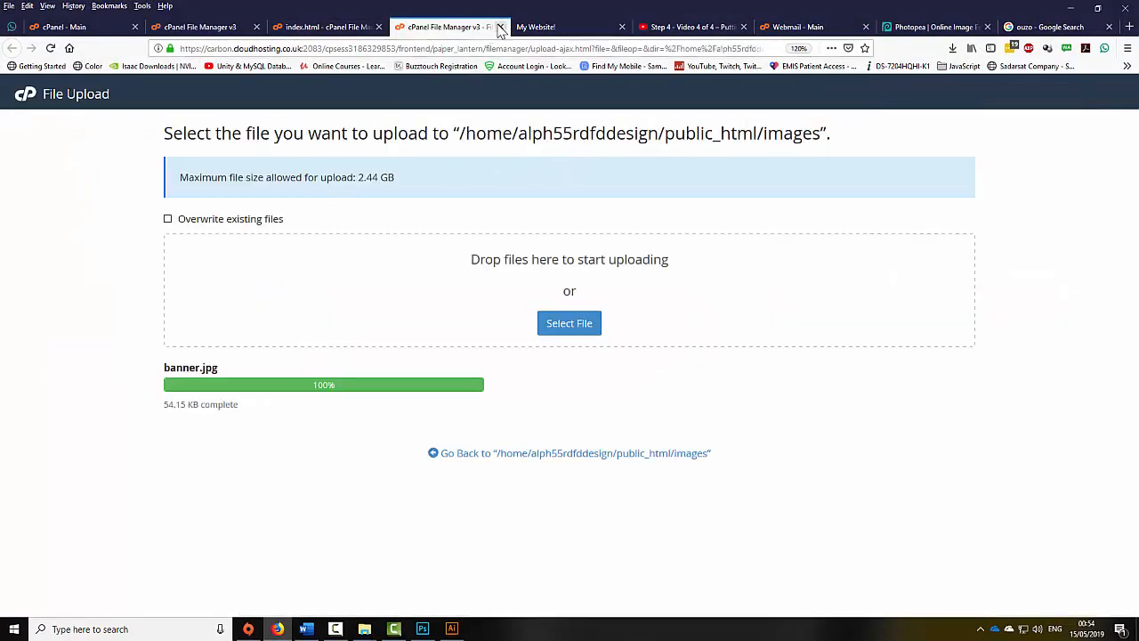
{"action": "left_click", "coordinate": [501, 29]}
{"action": "left_click", "coordinate": [369, 27]}
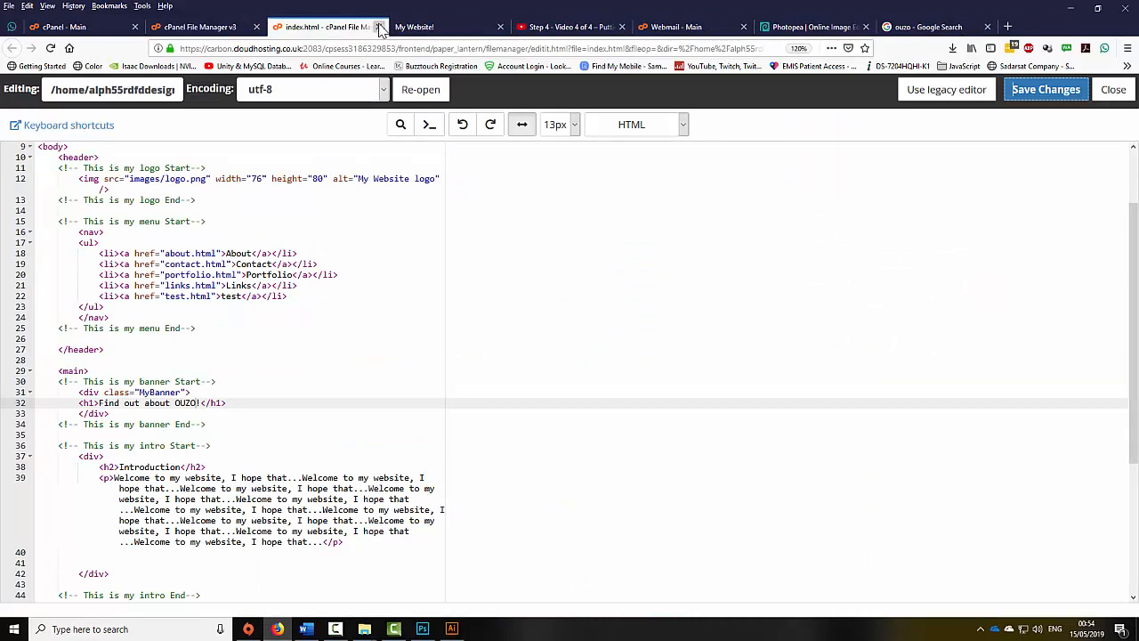
{"action": "left_click", "coordinate": [379, 27]}
{"action": "left_click", "coordinate": [206, 27]}
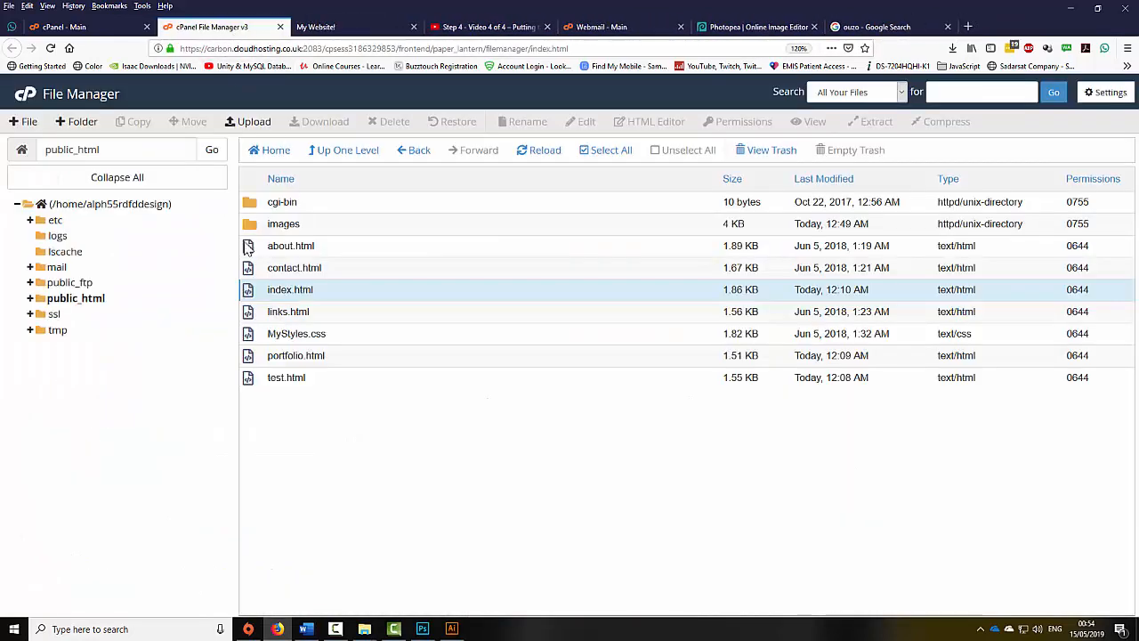
- Upload logo.jpg from the local MyWebsite images folder to public_html/images on the server, overwriting the existing file
{"action": "double_click", "coordinate": [252, 227]}
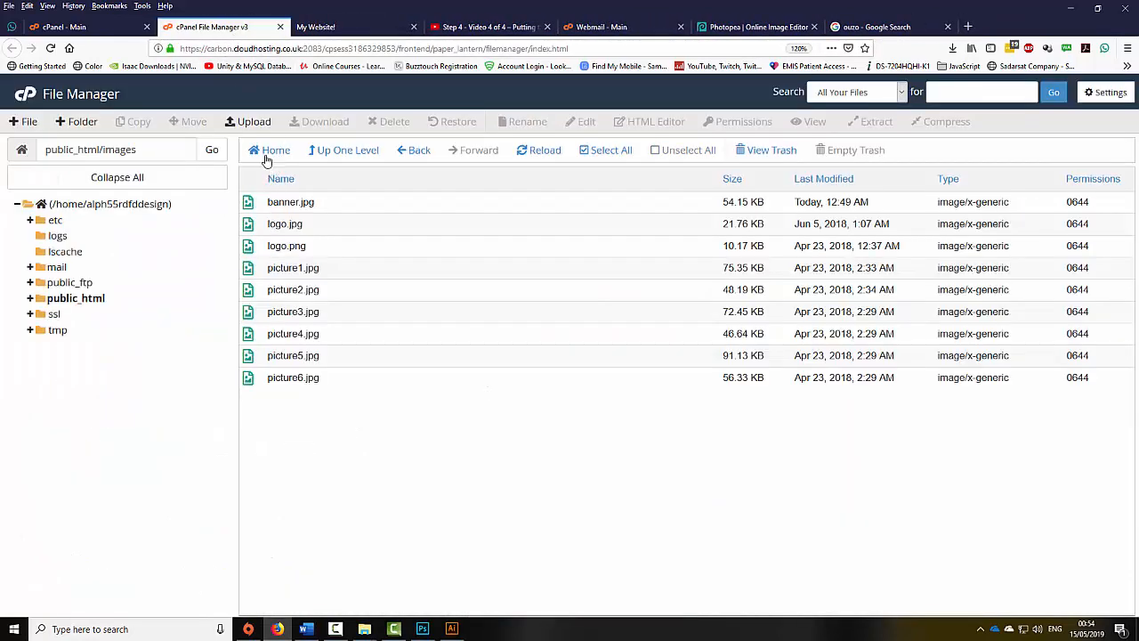
{"action": "left_click", "coordinate": [253, 121]}
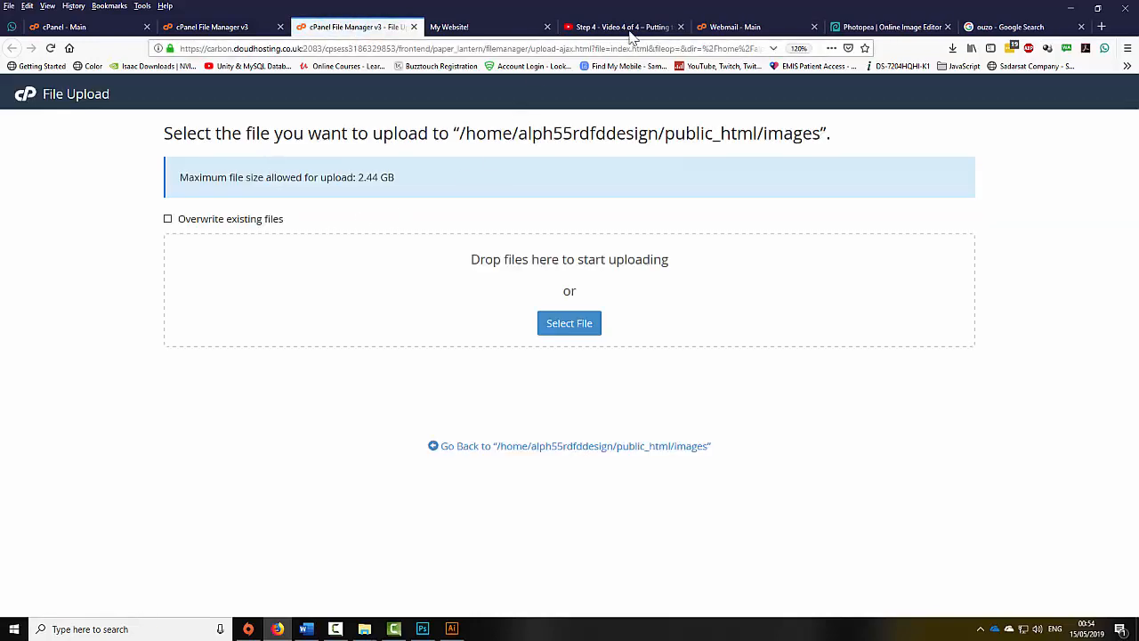
{"action": "left_click_drag", "start_coordinate": [1003, 8], "coordinate": [939, 214]}
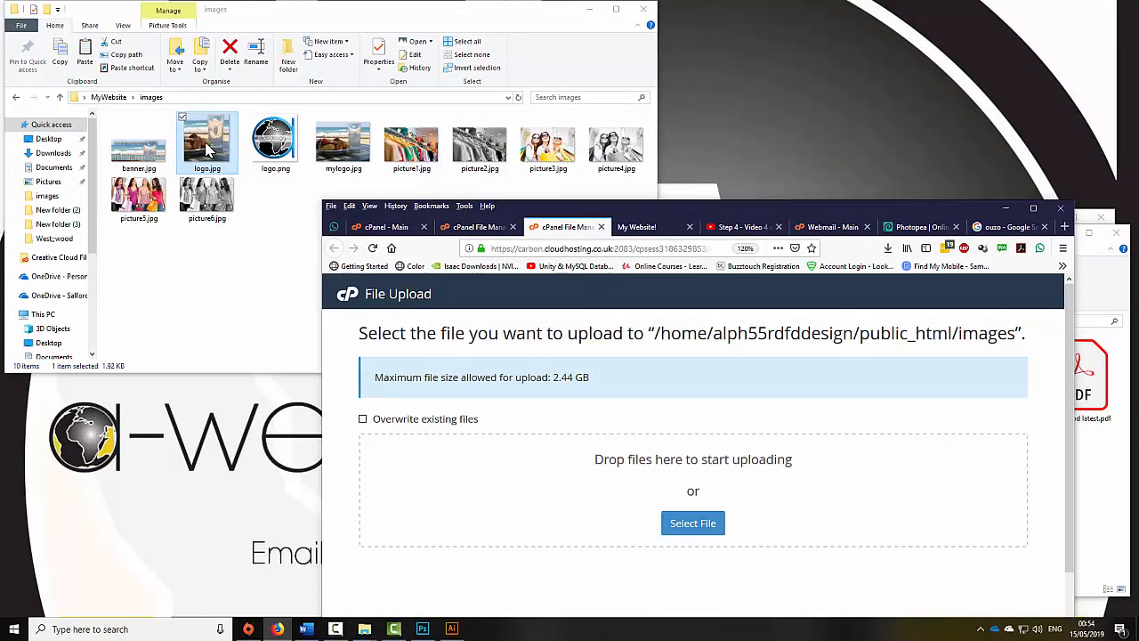
{"action": "left_click_drag", "start_coordinate": [207, 150], "coordinate": [600, 475]}
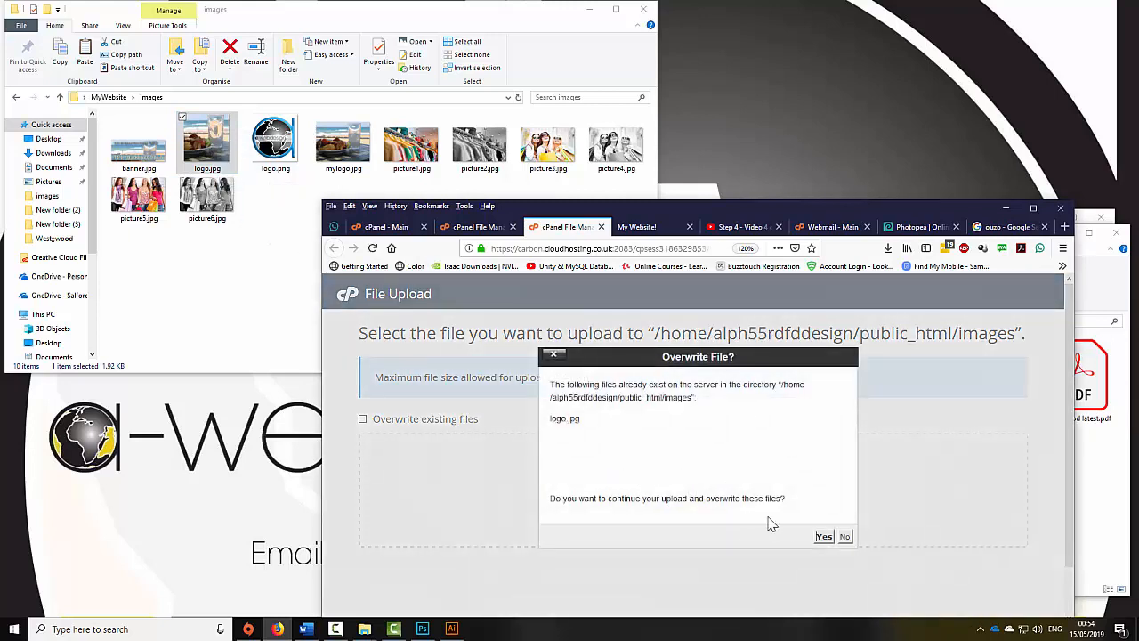
{"action": "left_click", "coordinate": [831, 539]}
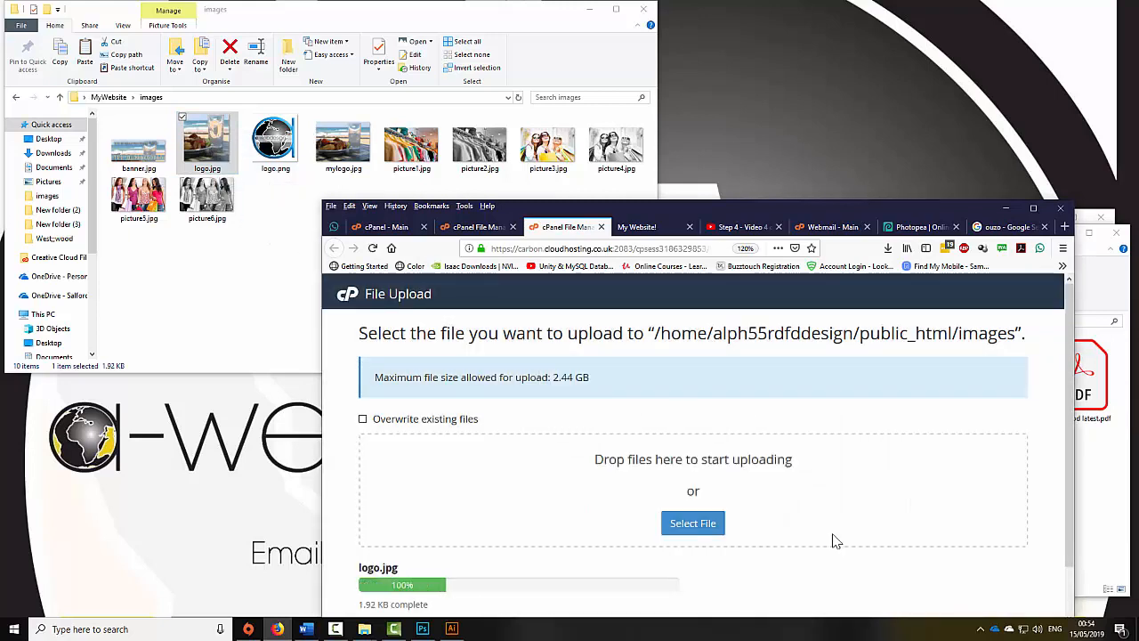
- Reload the website's home page to check its logo, and examine which logo files the server's images folder holds
{"action": "left_click", "coordinate": [637, 227]}
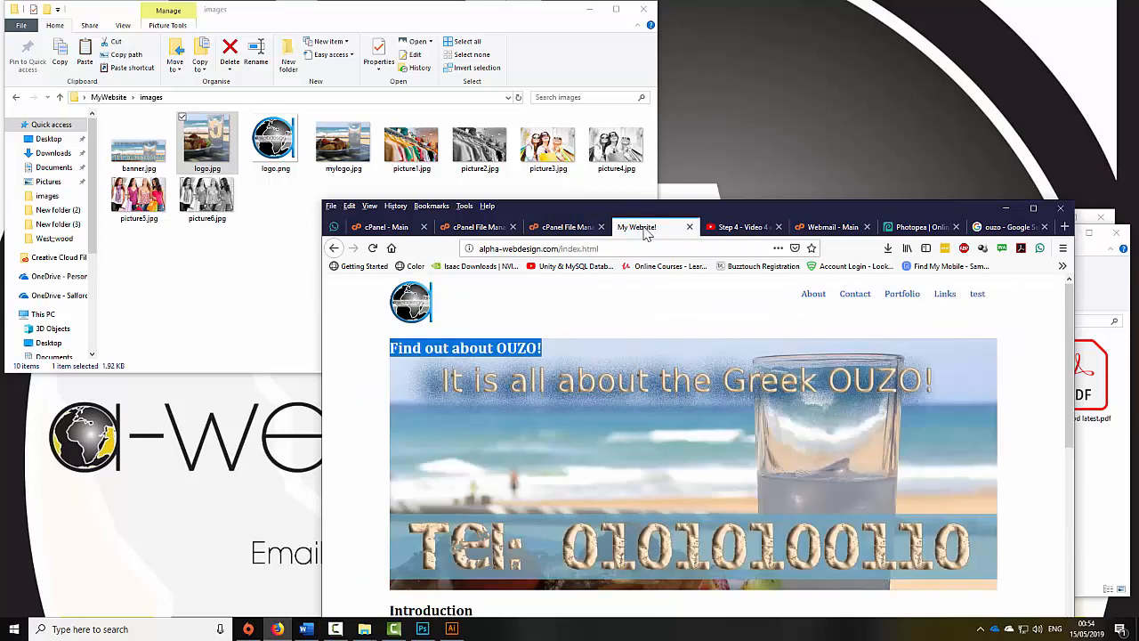
{"action": "left_click", "coordinate": [1033, 209]}
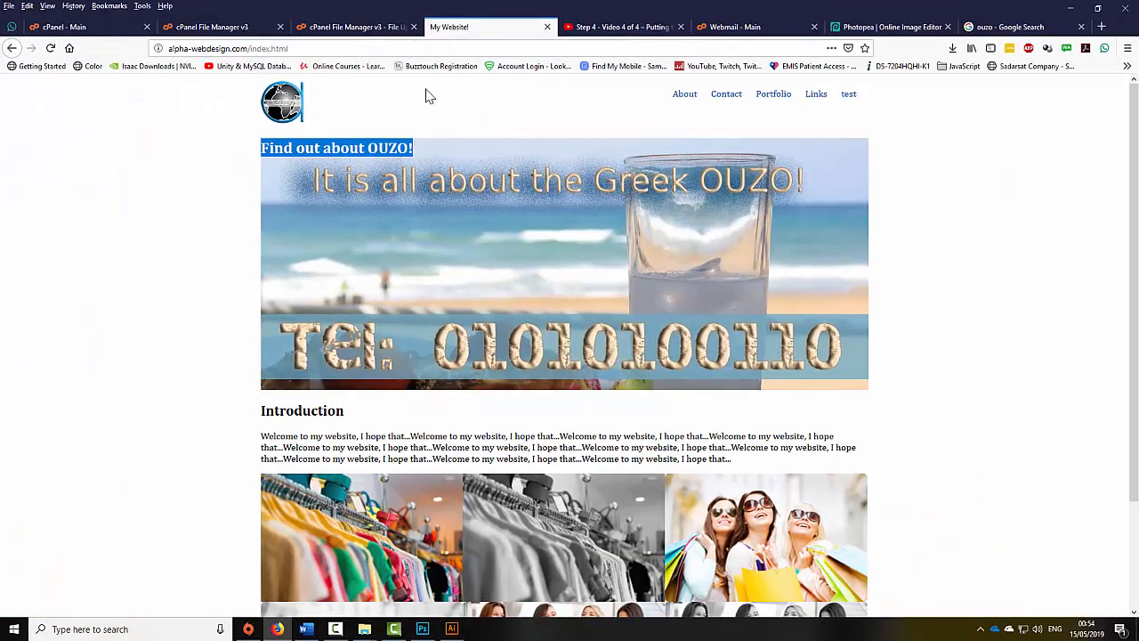
{"action": "left_click", "coordinate": [51, 48]}
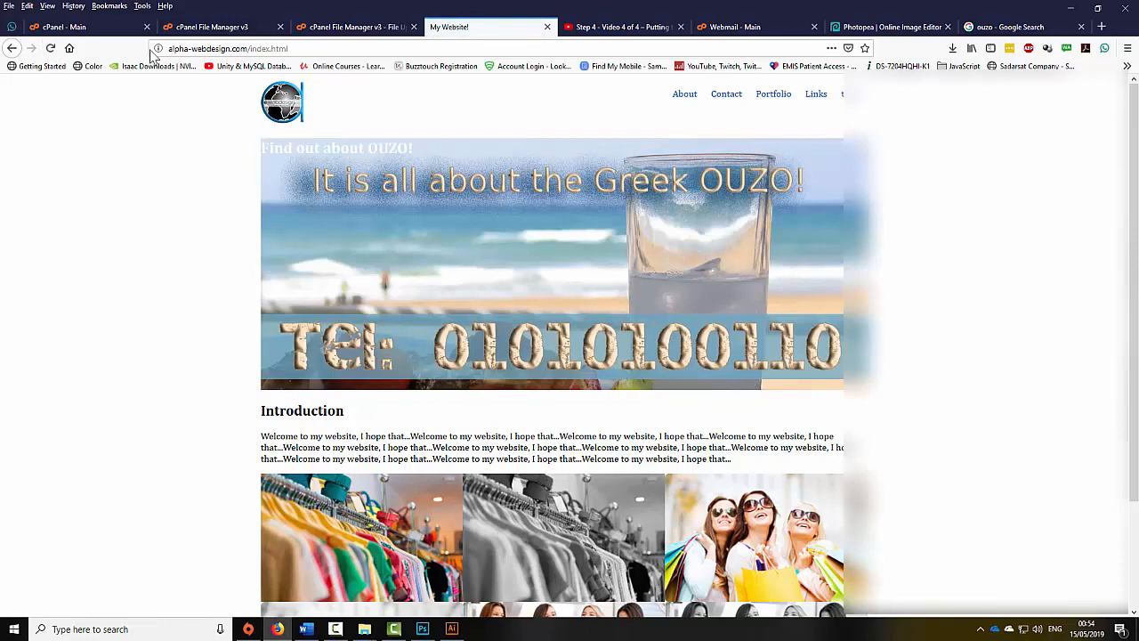
{"action": "left_click", "coordinate": [332, 26]}
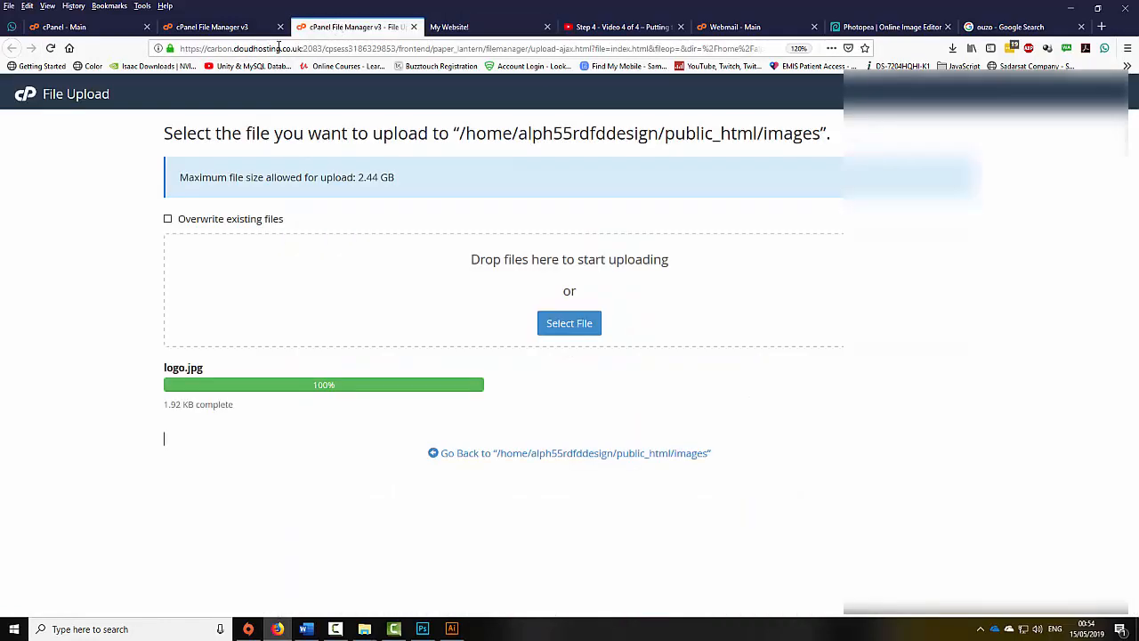
{"action": "left_click", "coordinate": [202, 30]}
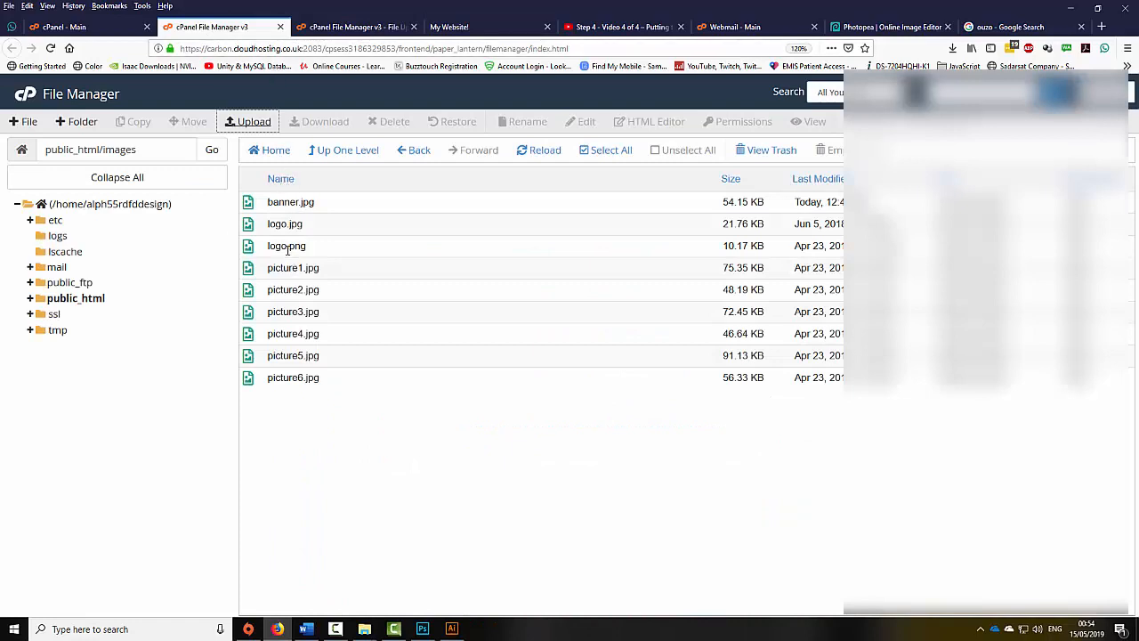
{"action": "left_click", "coordinate": [67, 28]}
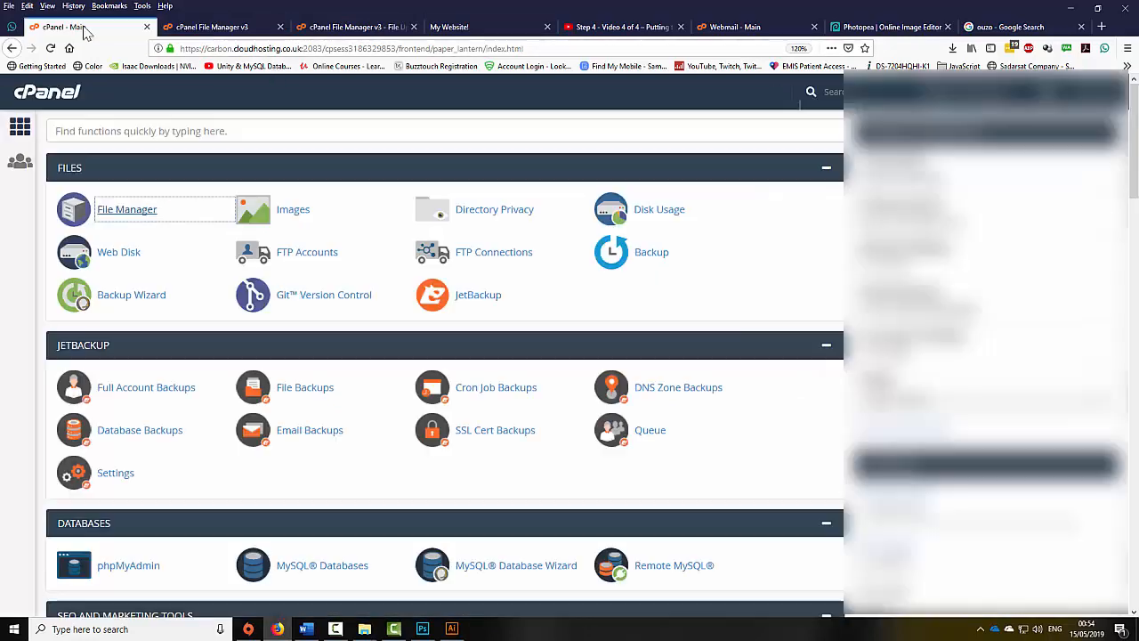
{"action": "left_click", "coordinate": [331, 25]}
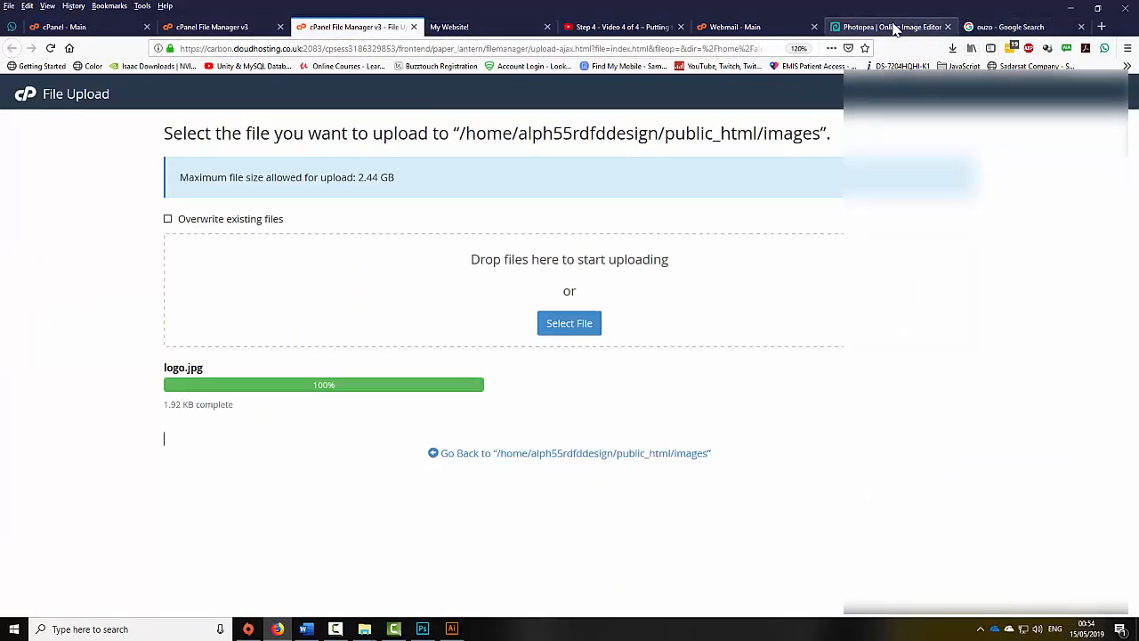
- Switch to Photopea and export the logo as a 76 x 80 px PNG at 100% quality, saving it as logo.png
{"action": "left_click", "coordinate": [894, 28]}
{"action": "left_click", "coordinate": [11, 84]}
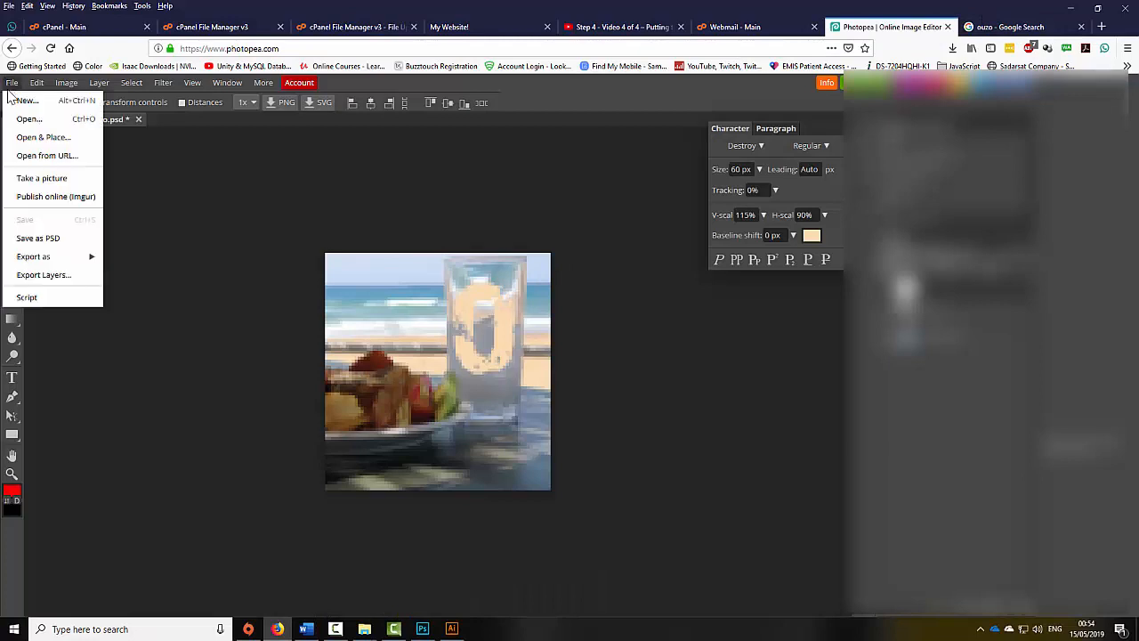
{"action": "mouse_move", "coordinate": [36, 256]}
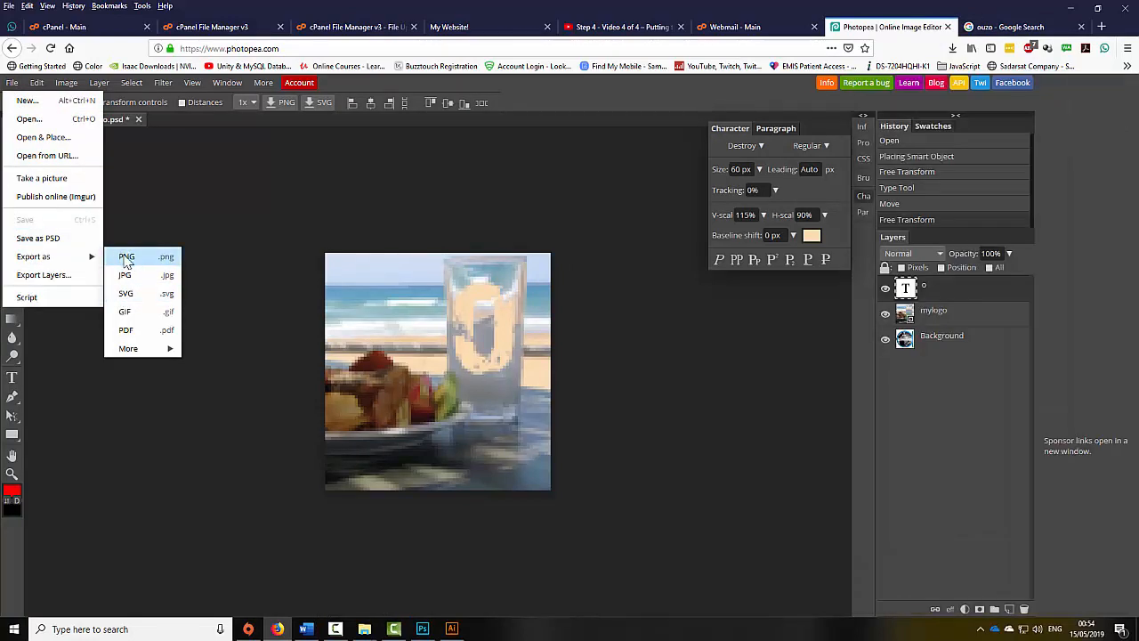
{"action": "left_click", "coordinate": [127, 258]}
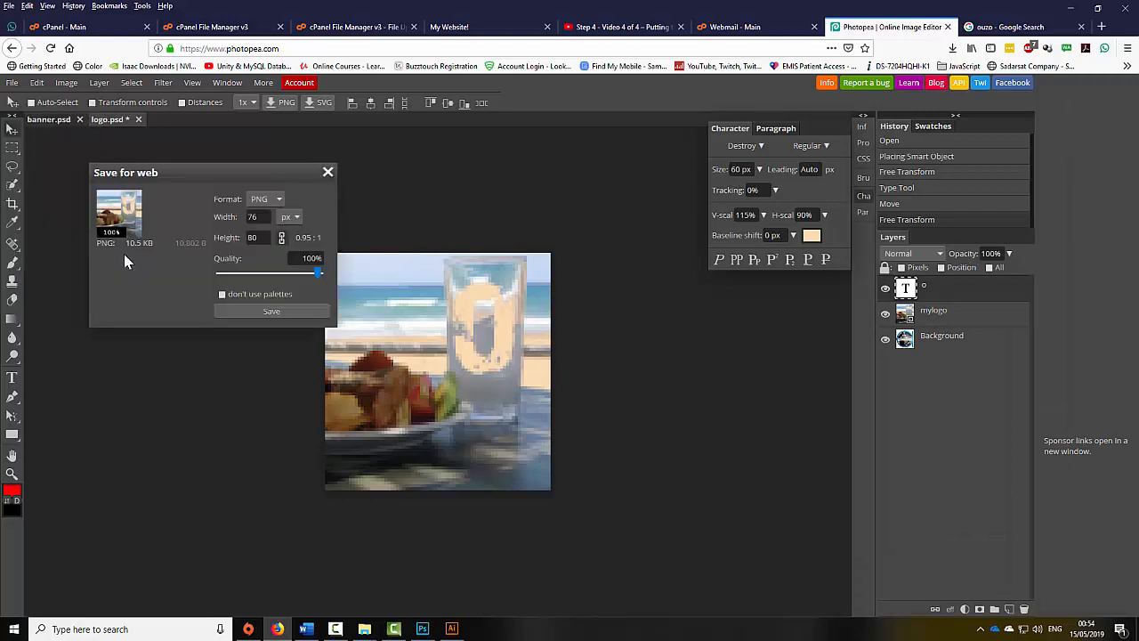
{"action": "left_click", "coordinate": [274, 313]}
{"action": "left_click", "coordinate": [716, 356]}
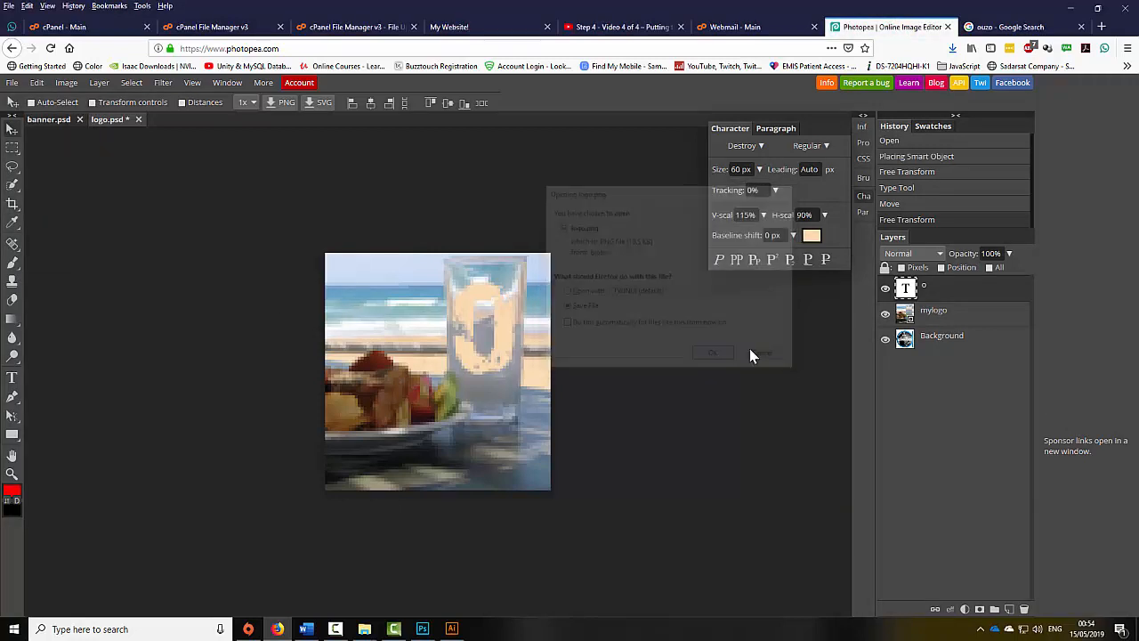
- Copy the downloaded logo.png from the Downloads folder into the MyWebsite images folder, replacing the existing file
{"action": "left_click", "coordinate": [952, 50]}
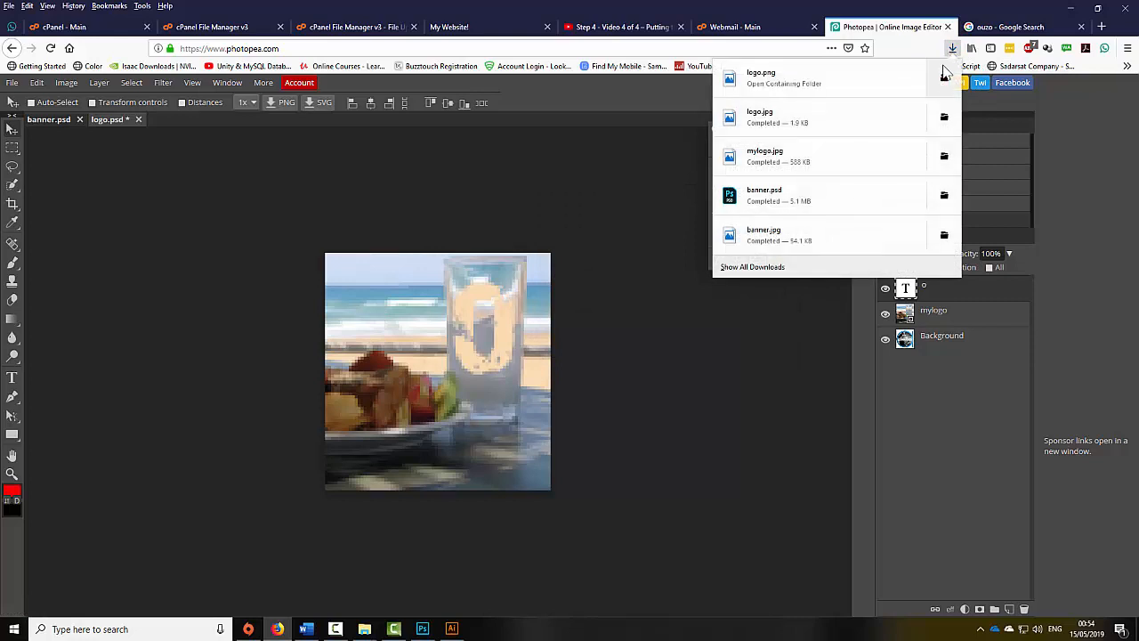
{"action": "left_click", "coordinate": [944, 81]}
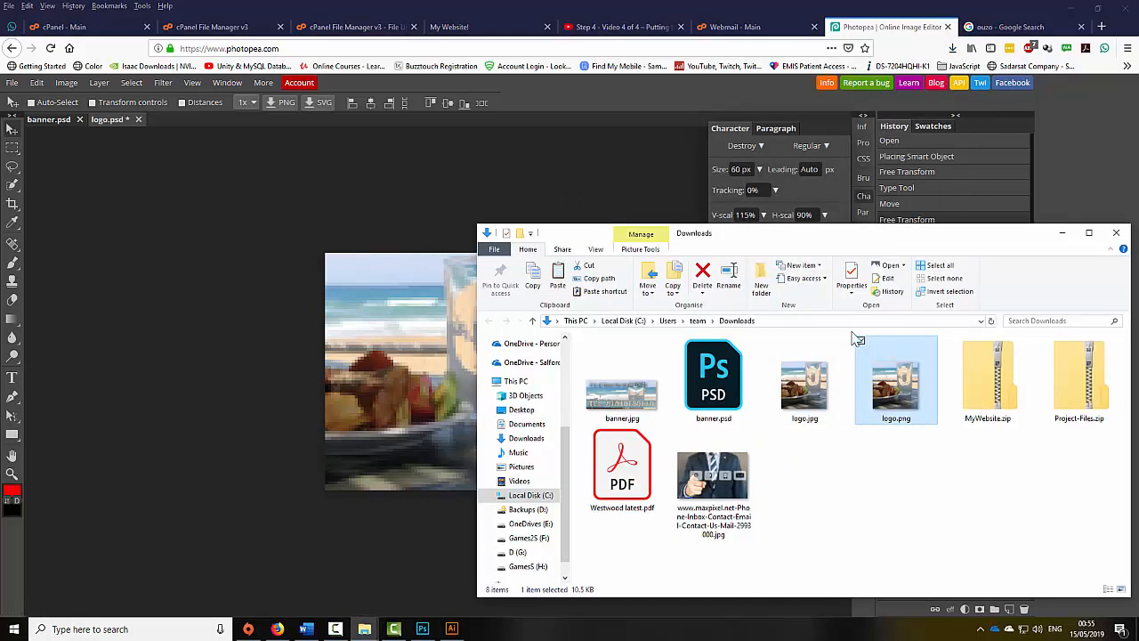
{"action": "right_click", "coordinate": [898, 405]}
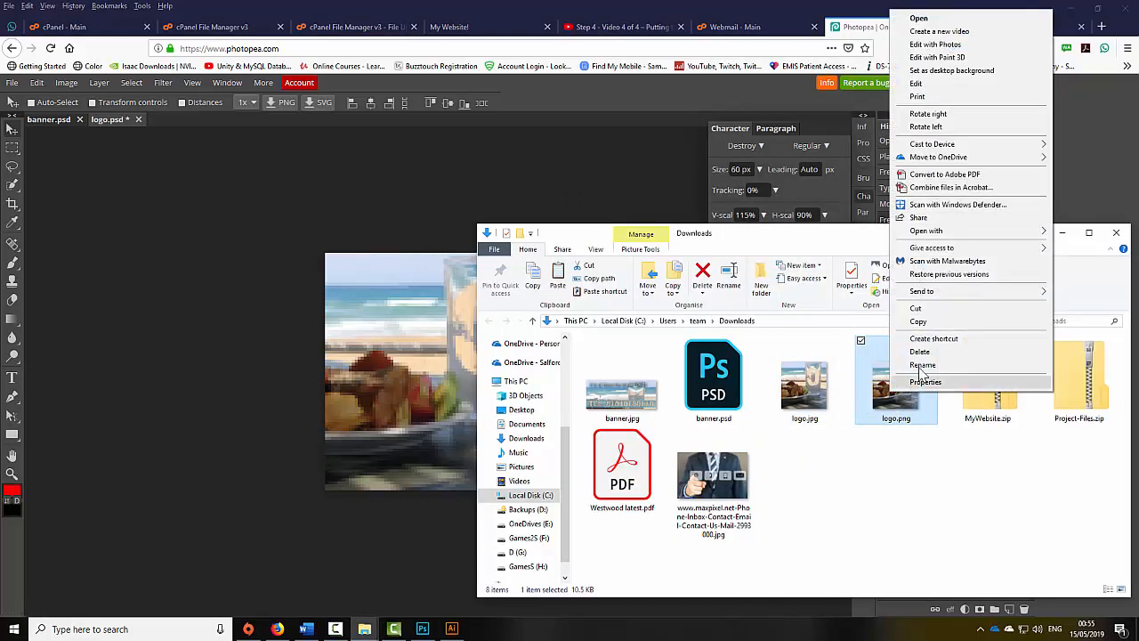
{"action": "left_click", "coordinate": [925, 321]}
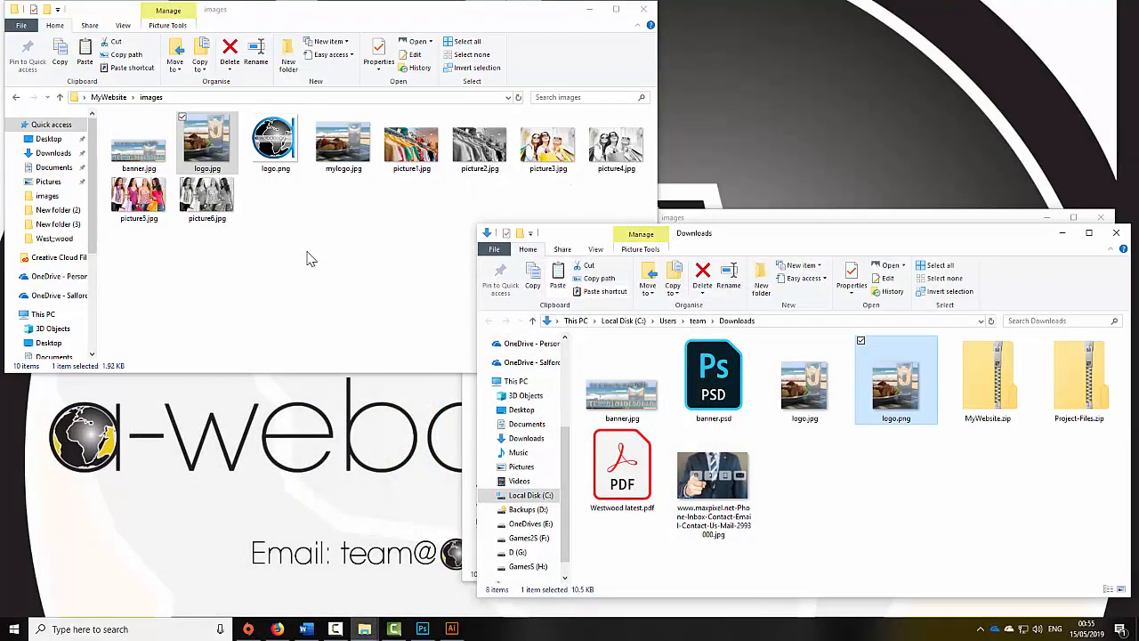
{"action": "right_click", "coordinate": [306, 258]}
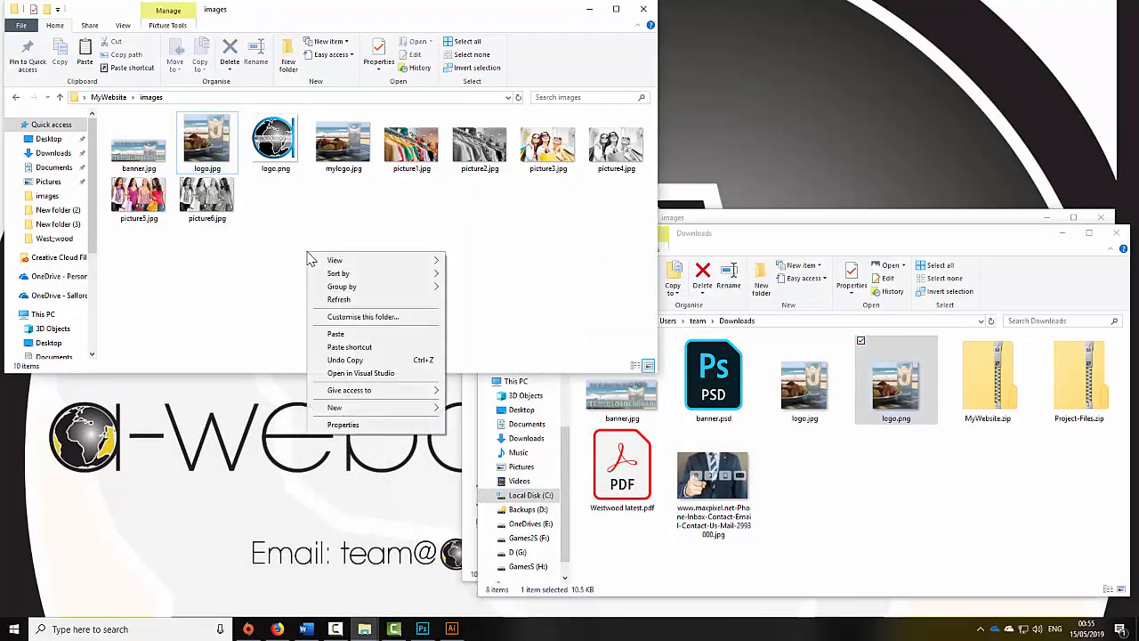
{"action": "left_click", "coordinate": [336, 332]}
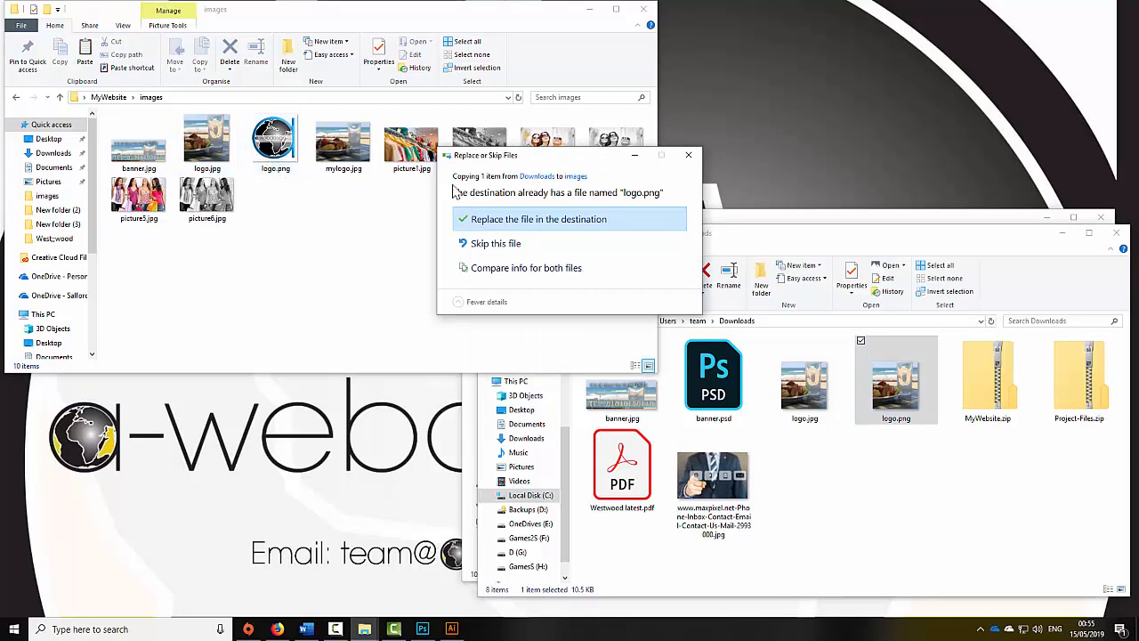
{"action": "left_click", "coordinate": [543, 222]}
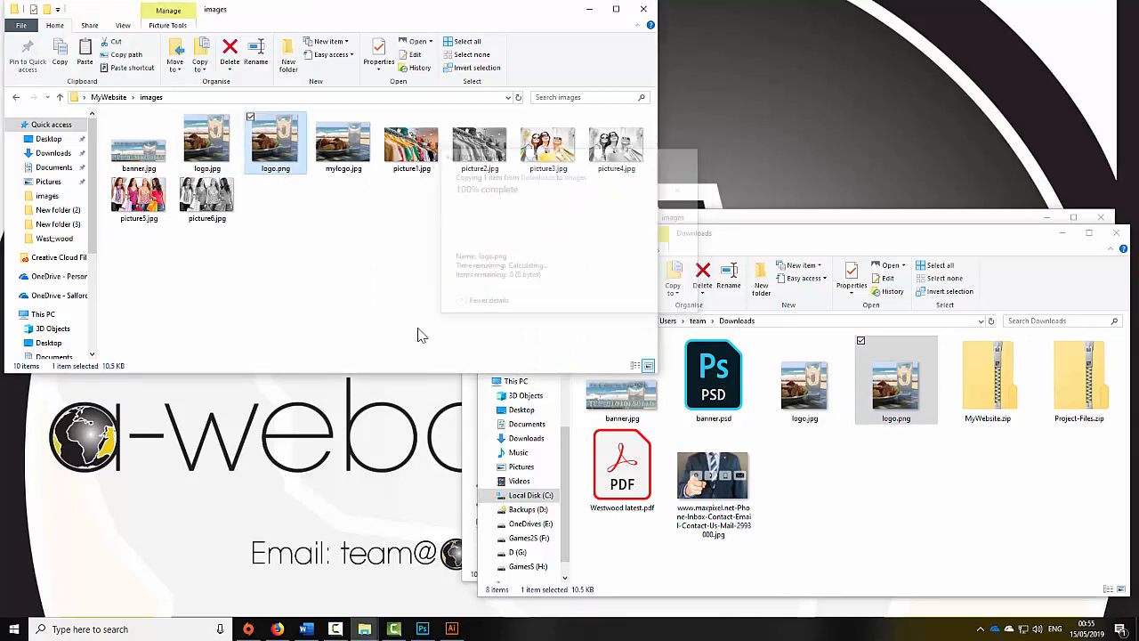
{"action": "left_click", "coordinate": [316, 316]}
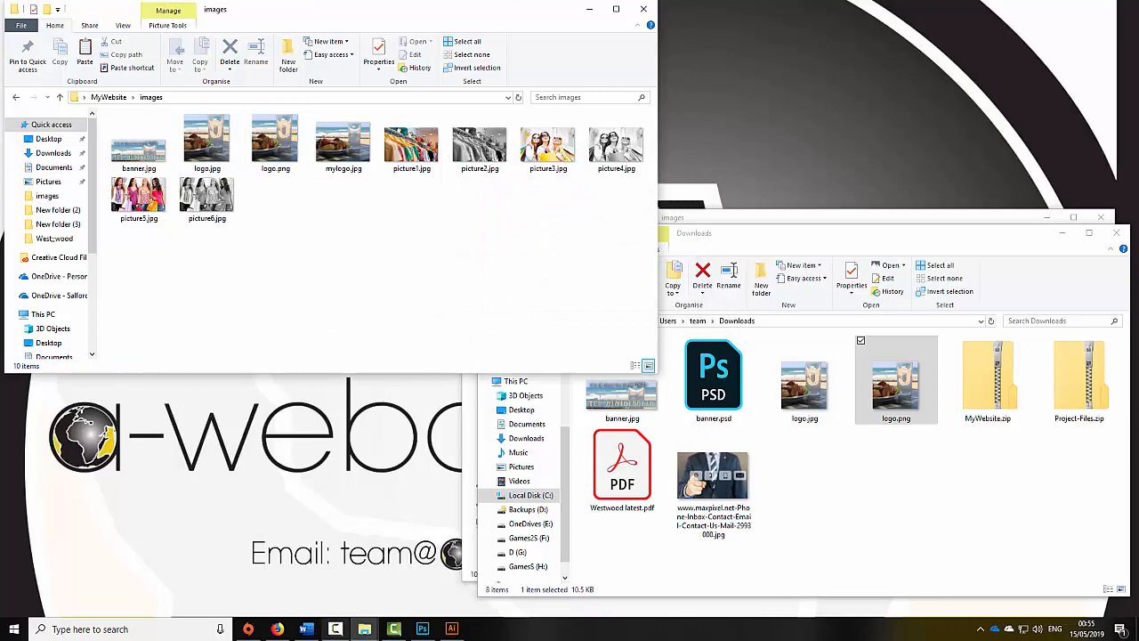
- Upload the new logo.png to public_html/images through cPanel, overwriting the server's copy, and reload the website's home page
{"action": "left_click", "coordinate": [277, 628]}
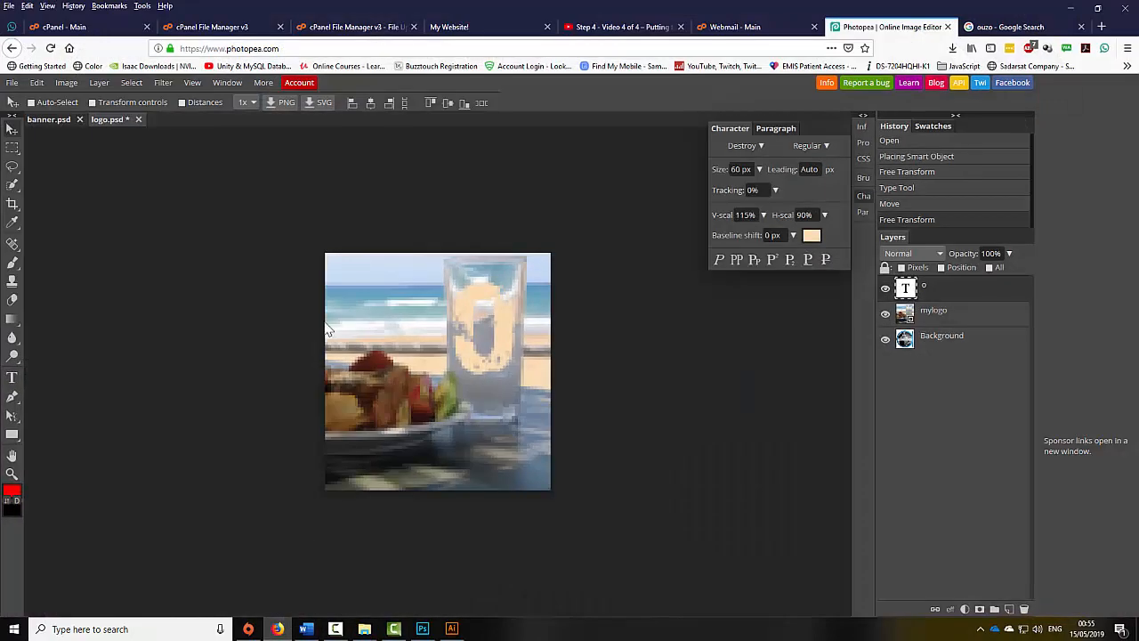
{"action": "left_click", "coordinate": [327, 28]}
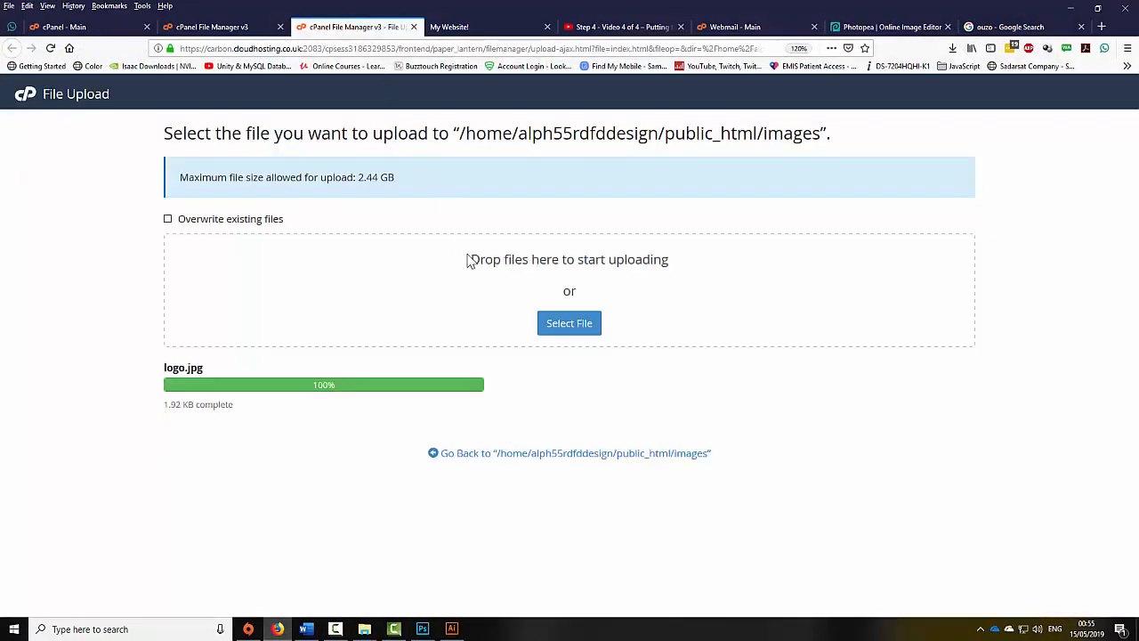
{"action": "double_click", "coordinate": [703, 13]}
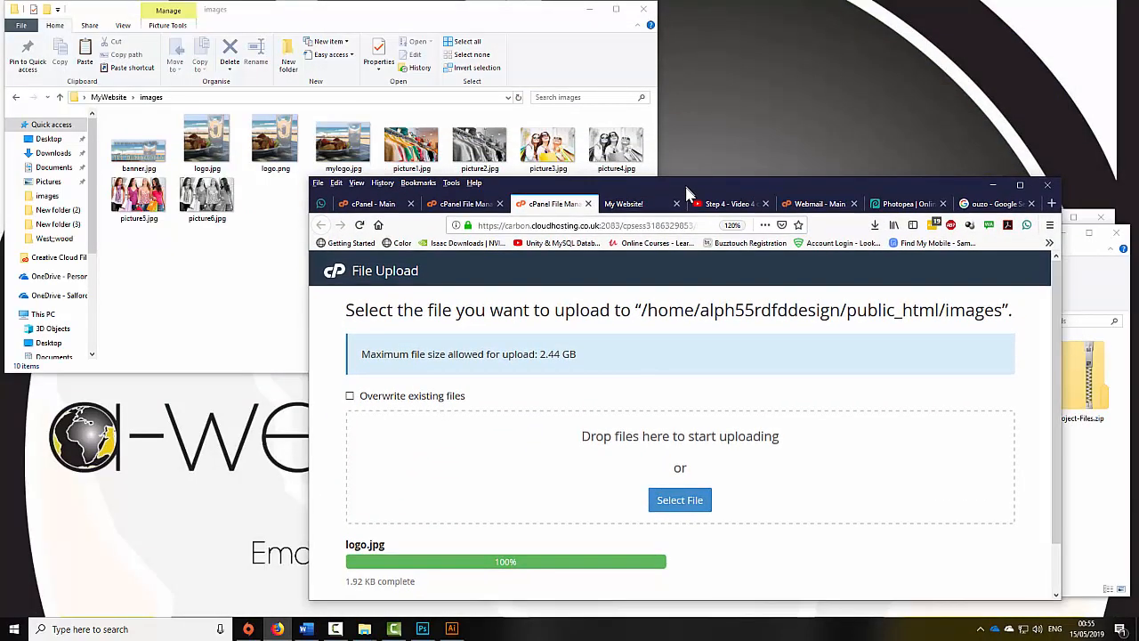
{"action": "left_click_drag", "start_coordinate": [276, 143], "coordinate": [560, 503]}
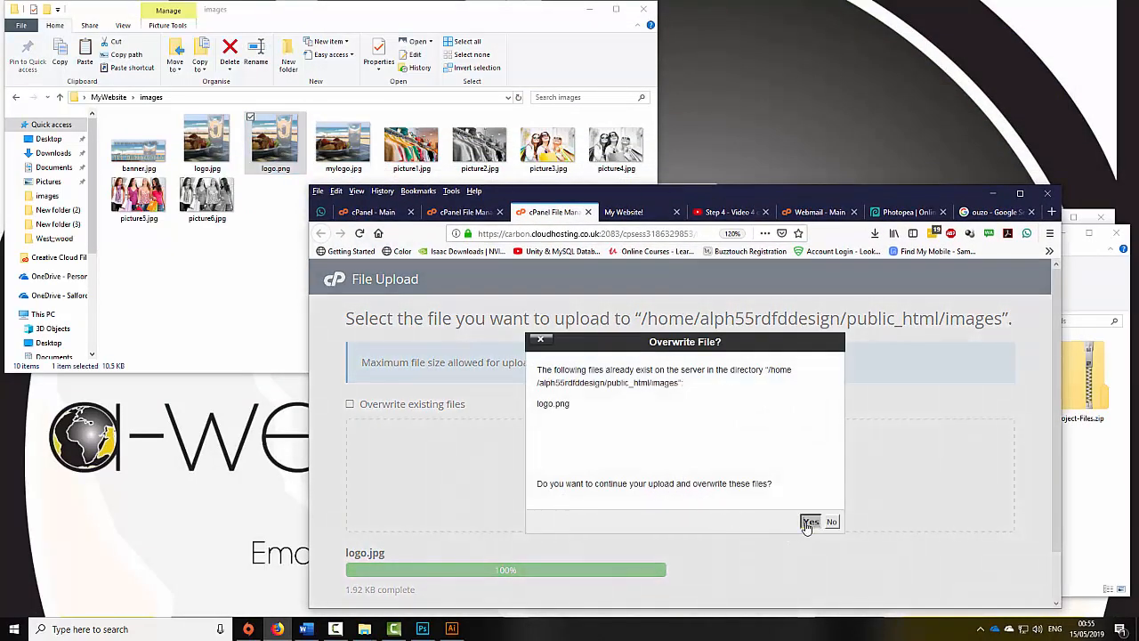
{"action": "left_click", "coordinate": [808, 521]}
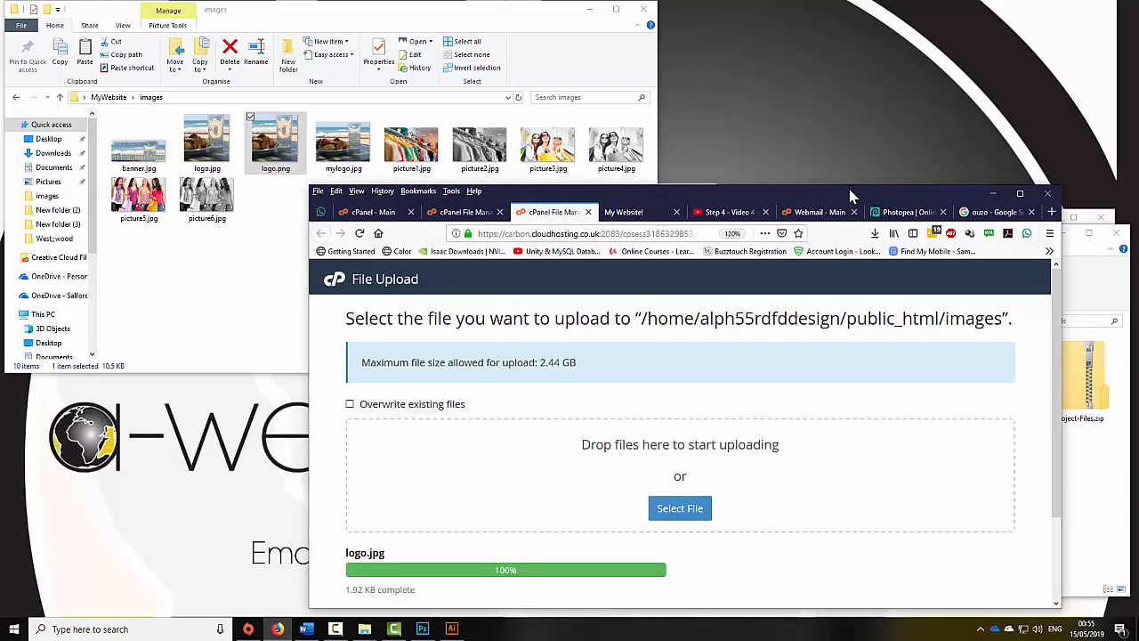
{"action": "left_click_drag", "start_coordinate": [850, 196], "coordinate": [679, 8]}
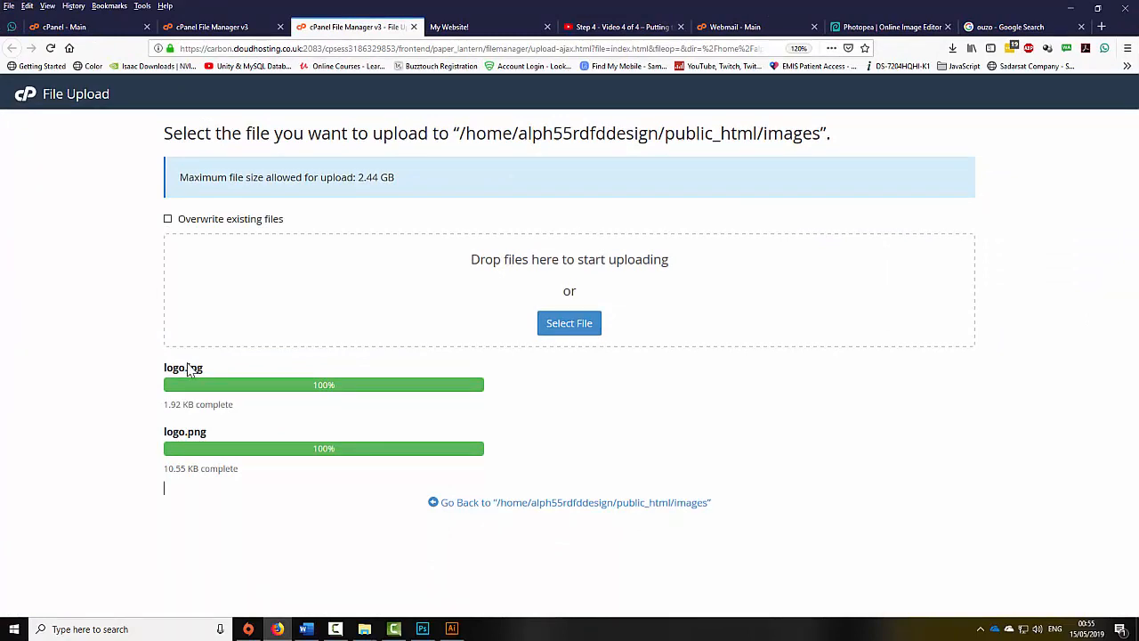
{"action": "left_click", "coordinate": [485, 27]}
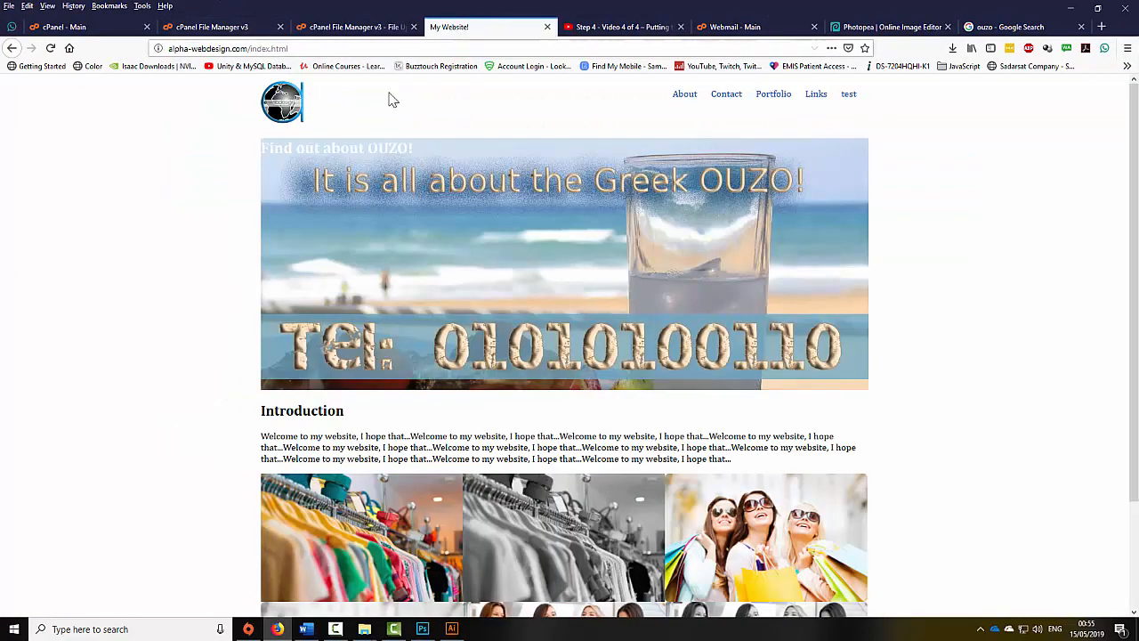
{"action": "left_click", "coordinate": [51, 48]}
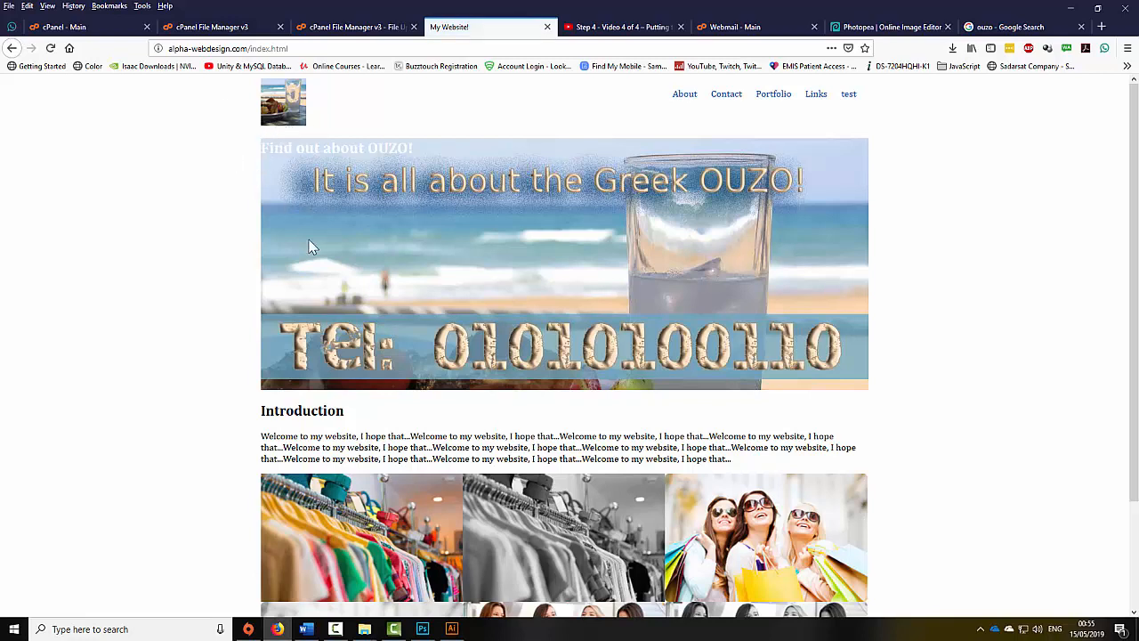
- Return to the cPanel File Manager and go up from the images folder to public_html
{"action": "left_click", "coordinate": [326, 30]}
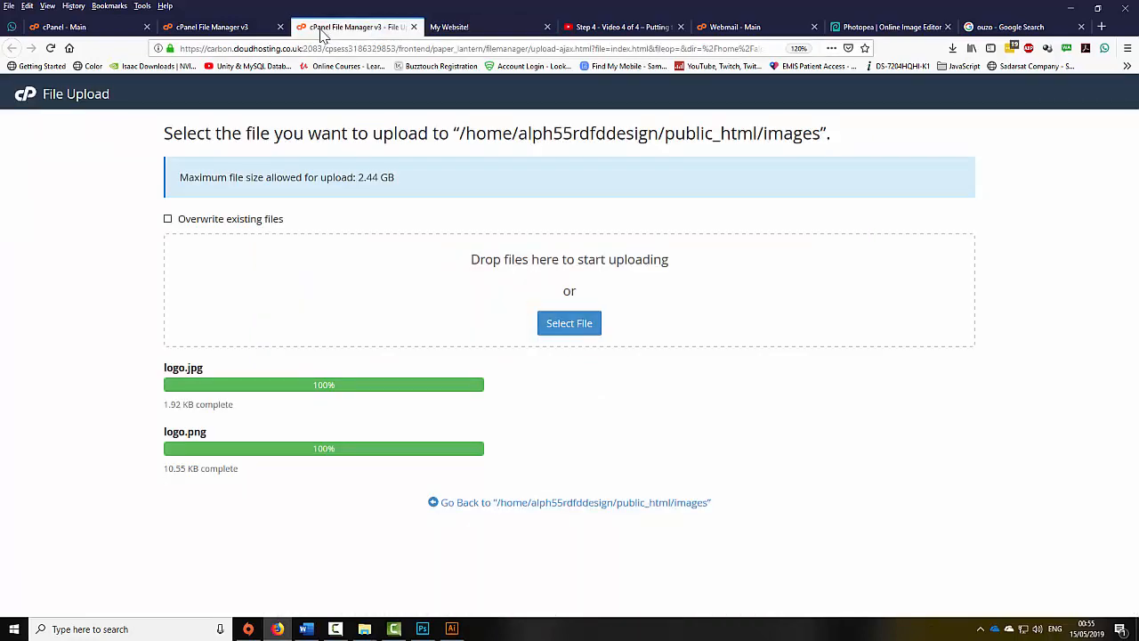
{"action": "left_click", "coordinate": [231, 29]}
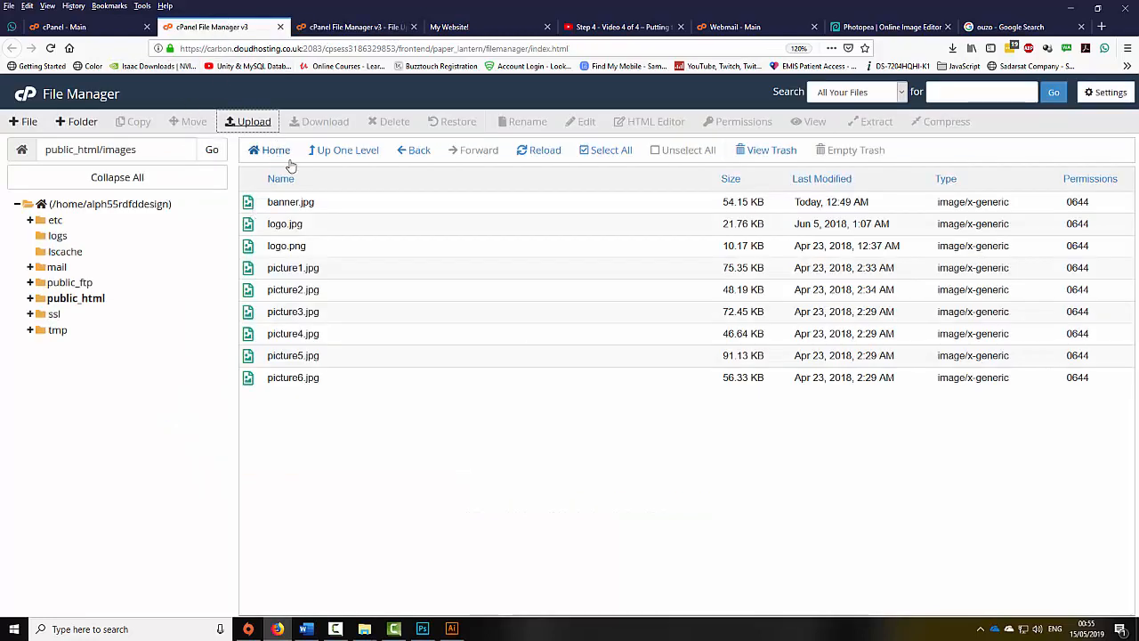
{"action": "left_click", "coordinate": [323, 153]}
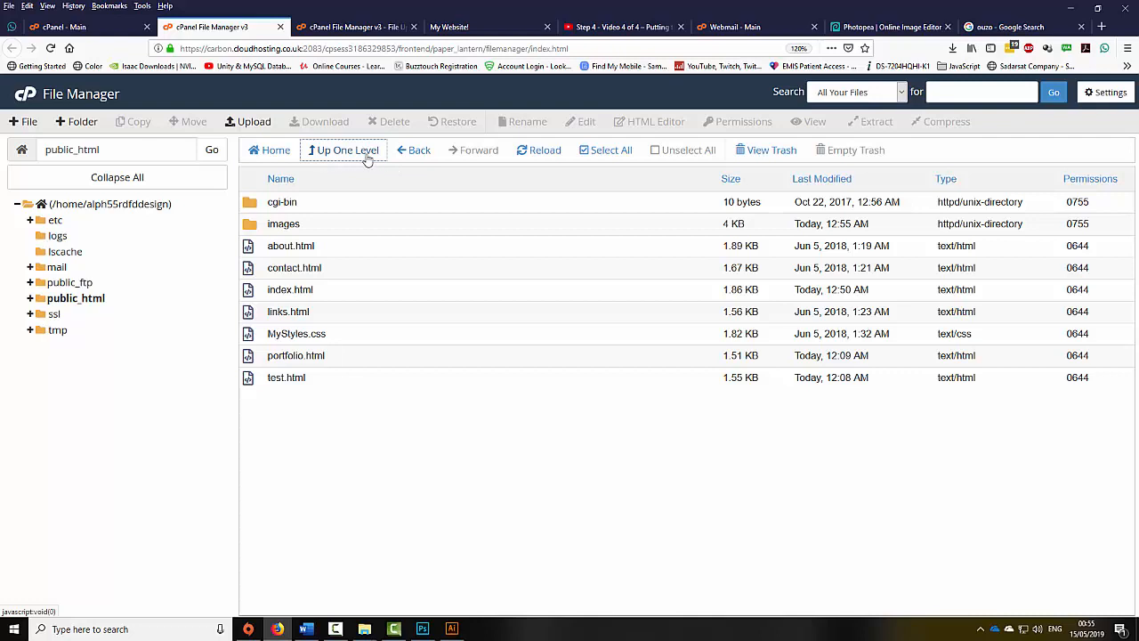
- Open index.html from the public_html folder in the code editor
{"action": "left_click", "coordinate": [265, 299]}
{"action": "right_click", "coordinate": [266, 299]}
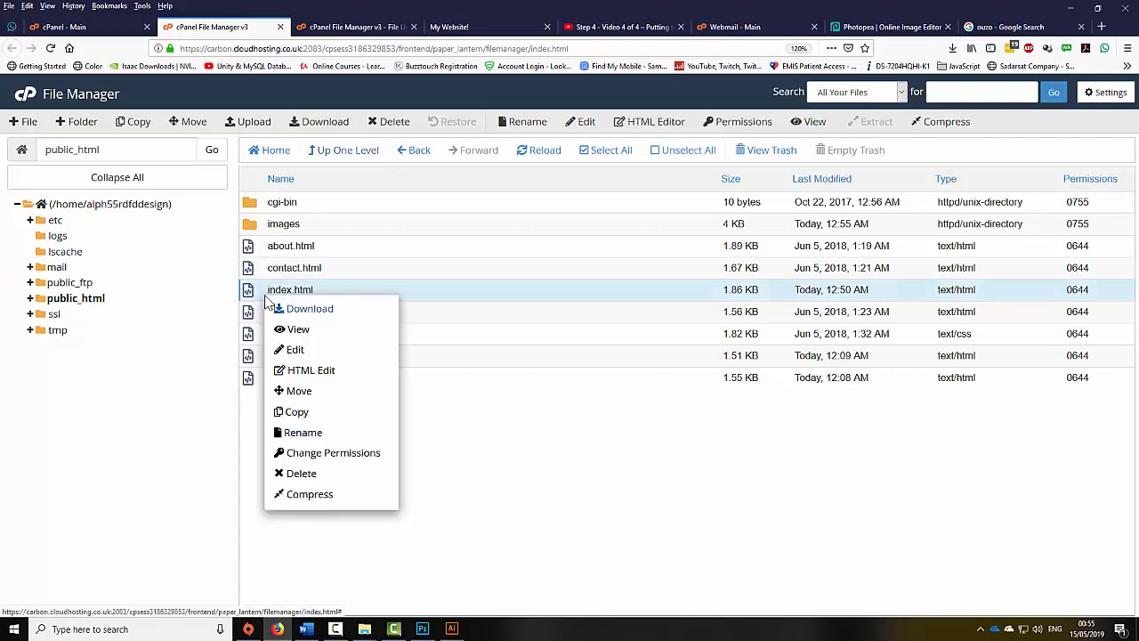
{"action": "left_click", "coordinate": [288, 351]}
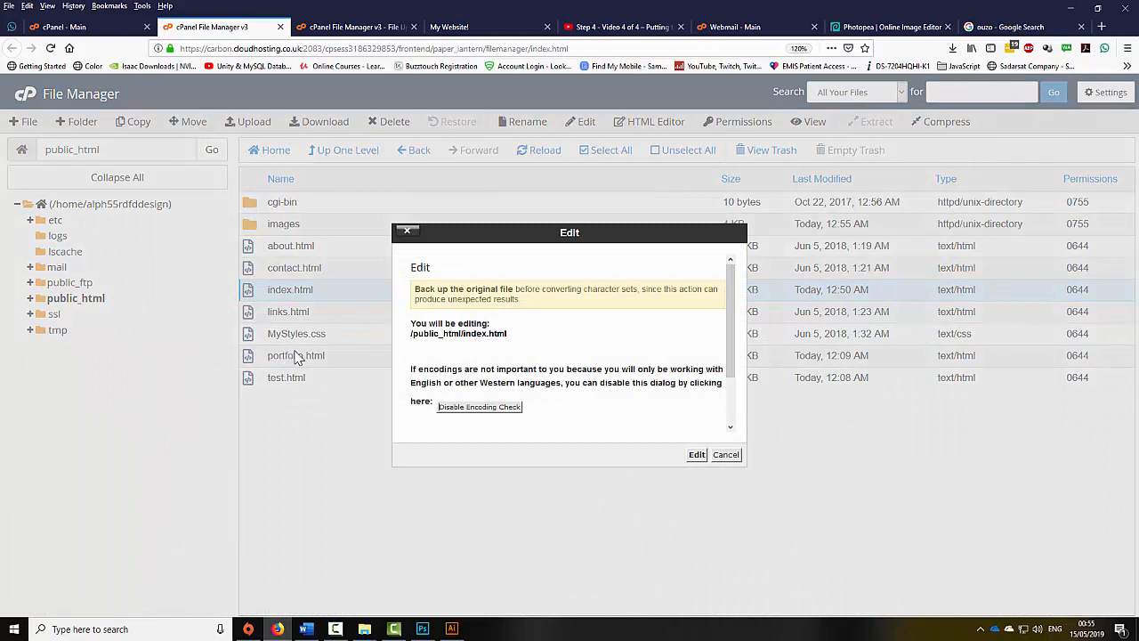
{"action": "left_click", "coordinate": [697, 453]}
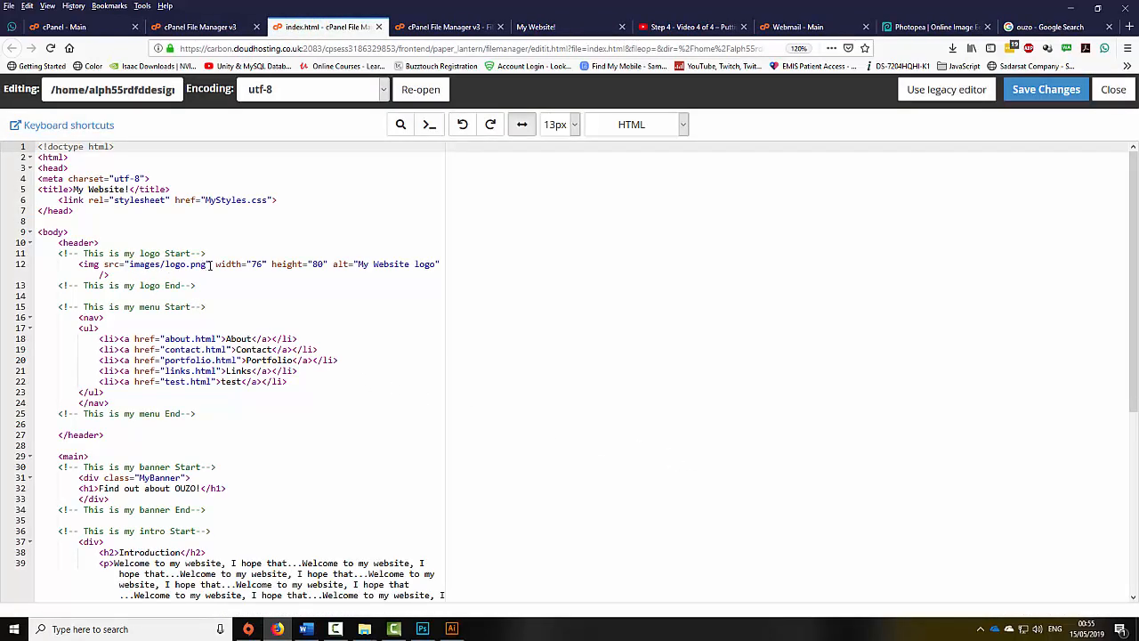
- Change the logo's image source to images/logo.jpg, save the file, and reload the website's home page
{"action": "left_click", "coordinate": [207, 264]}
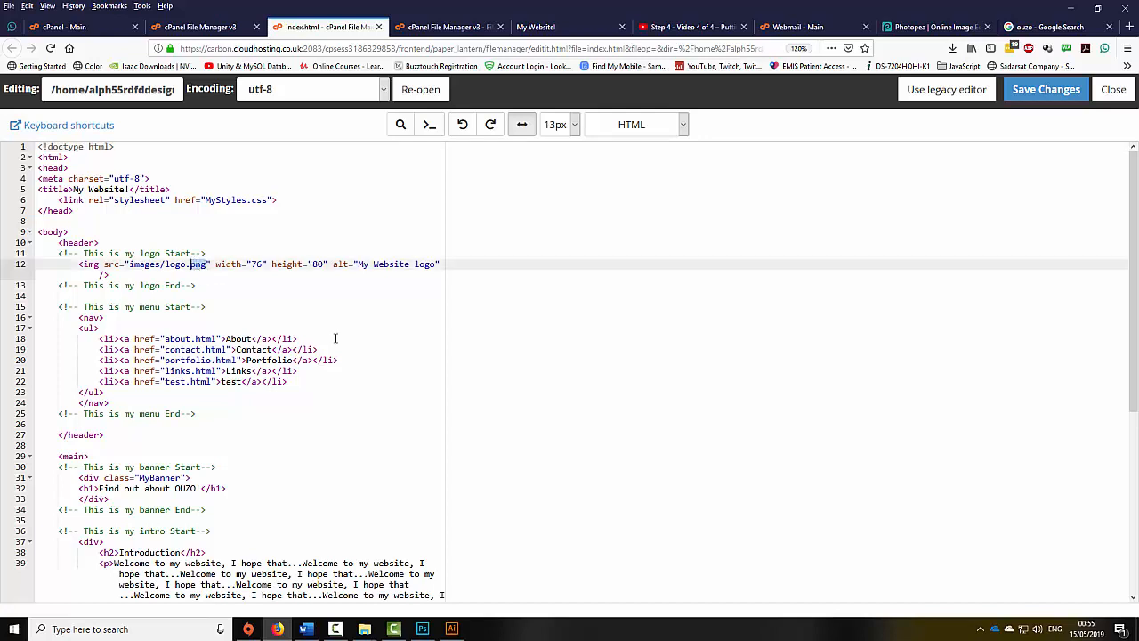
{"action": "type", "text": "JP"}
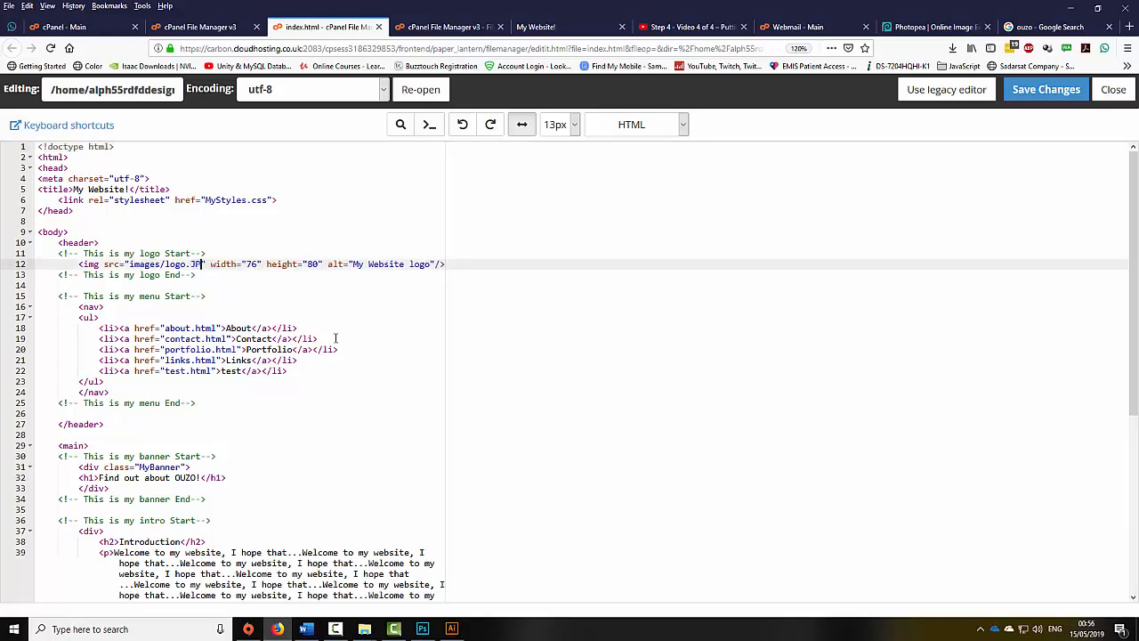
{"action": "key", "text": "BackSpace"}
{"action": "key", "text": "BackSpace"}
{"action": "type", "text": "jpg"}
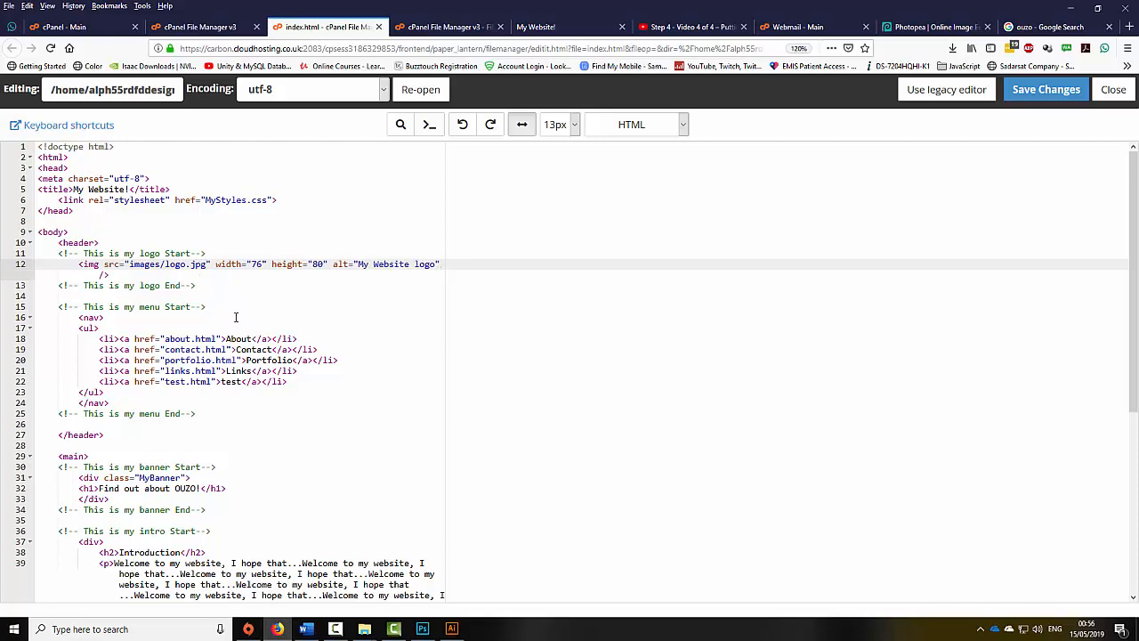
{"action": "left_click", "coordinate": [1046, 89]}
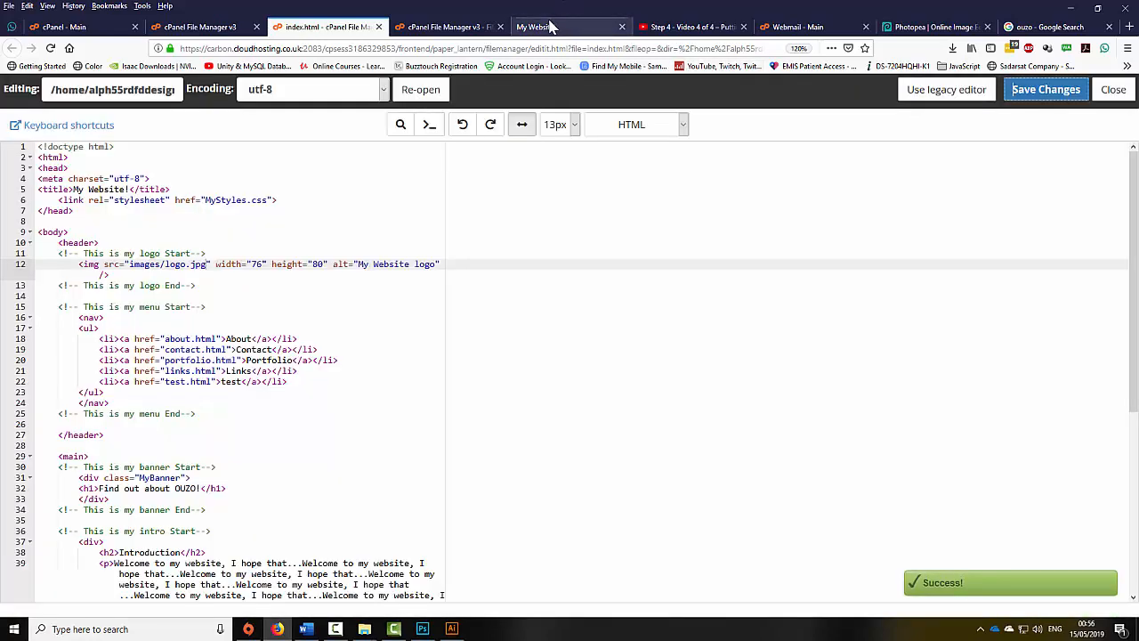
{"action": "left_click", "coordinate": [550, 26]}
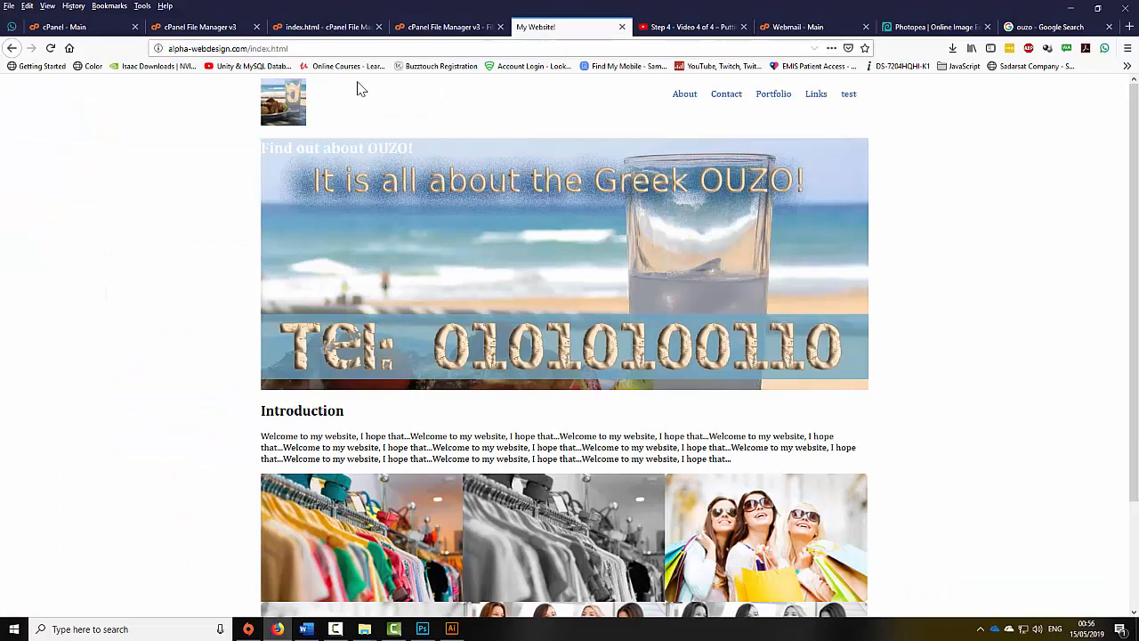
{"action": "left_click", "coordinate": [51, 49]}
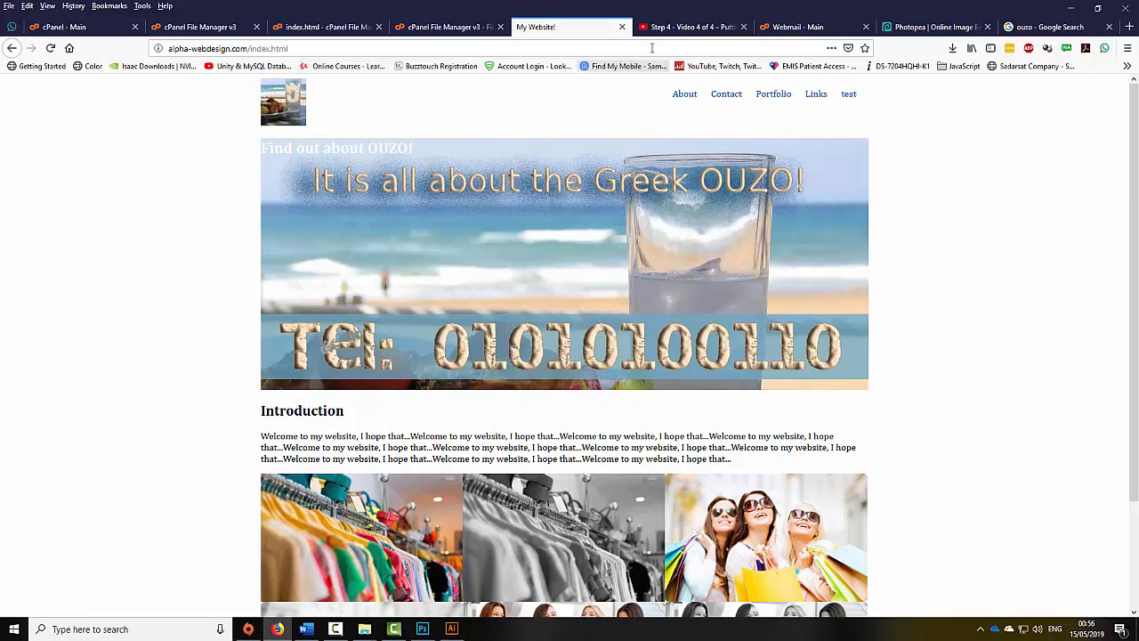
- Search Google for "css round corners" in place of the webmail page and open the W3Schools CSS Rounded Corners result
{"action": "left_click", "coordinate": [843, 29]}
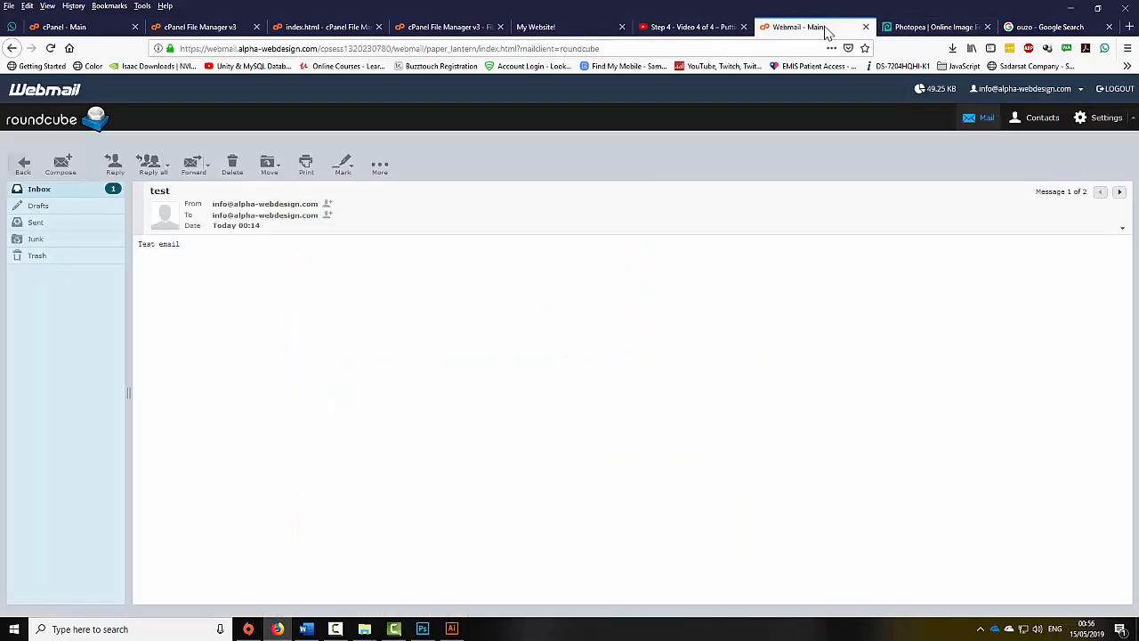
{"action": "left_click", "coordinate": [639, 49]}
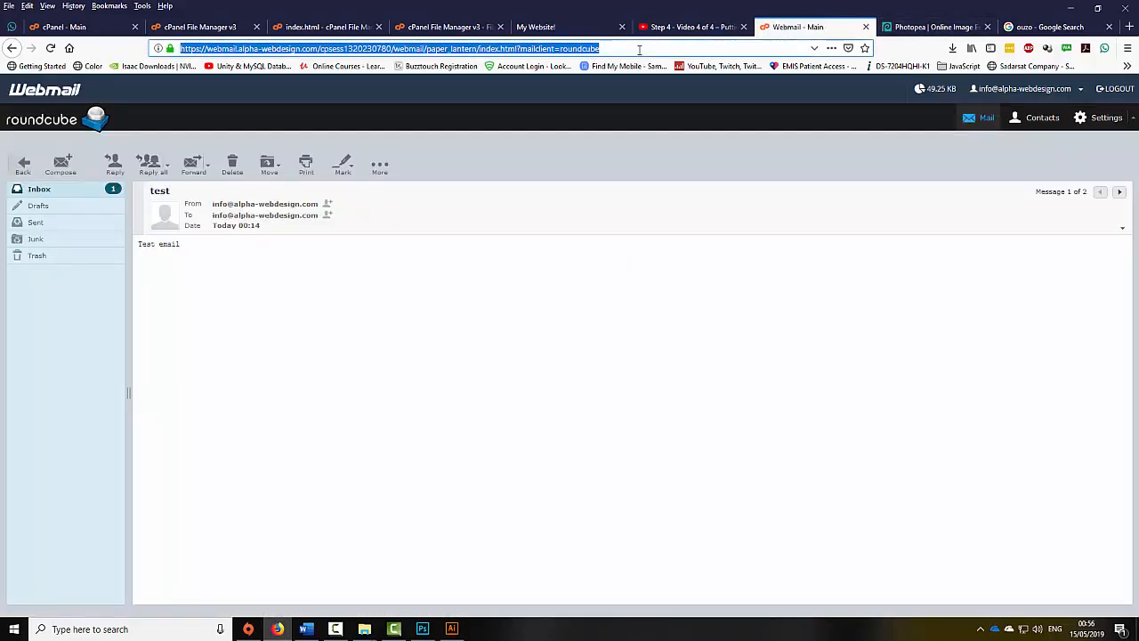
{"action": "type", "text": "css"}
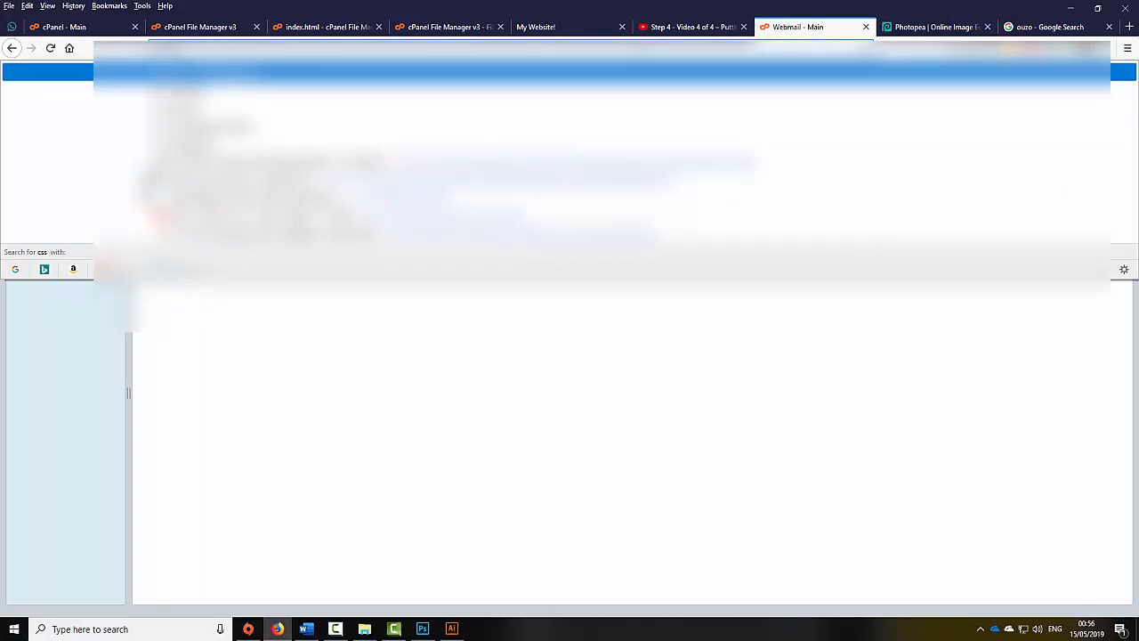
{"action": "type", "text": " round co"}
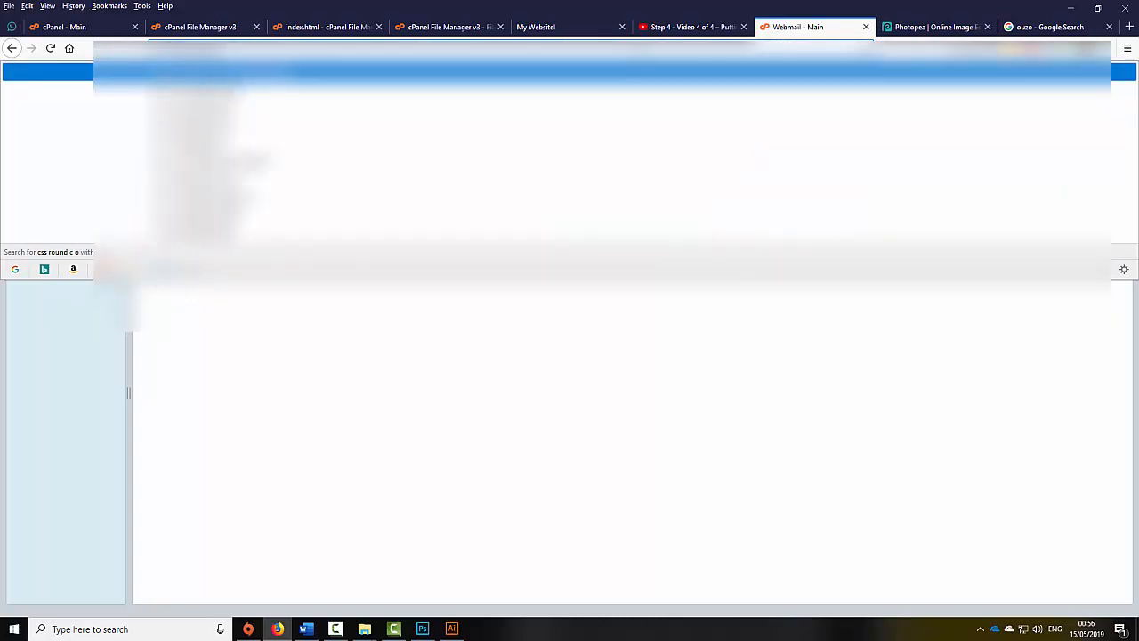
{"action": "type", "text": "rners"}
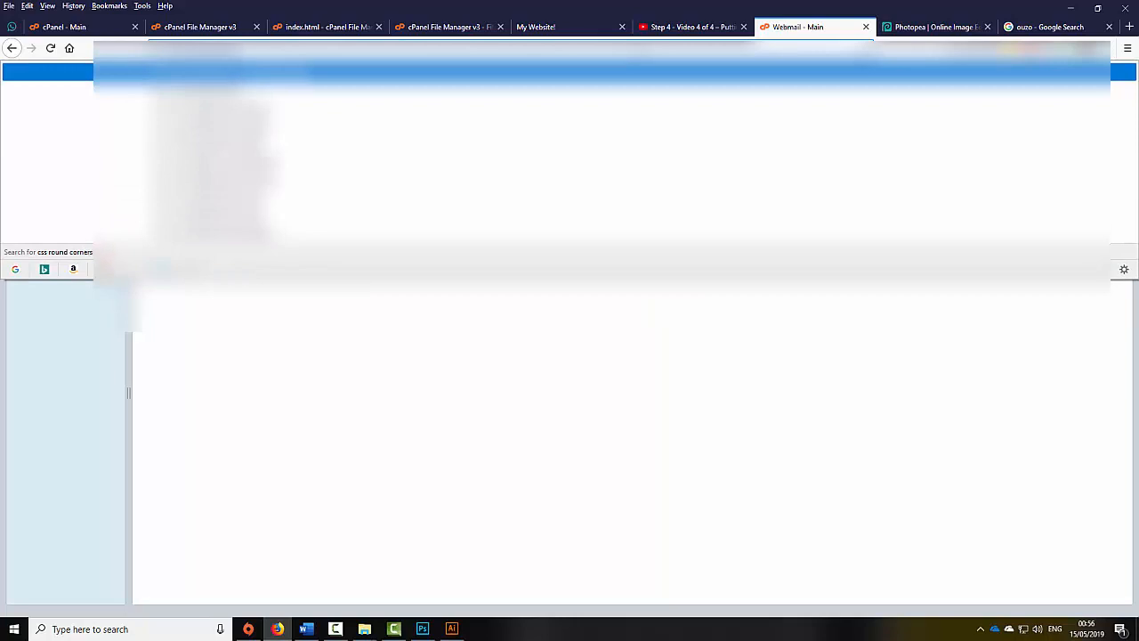
{"action": "key", "text": "Return"}
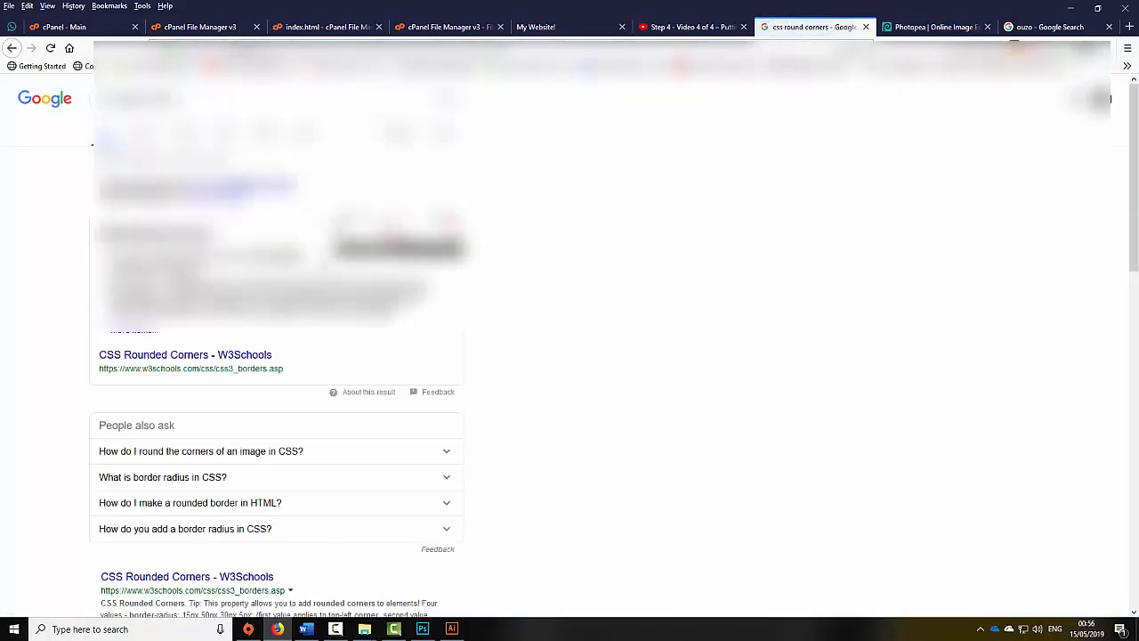
{"action": "scroll", "coordinate": [204, 377], "scroll_direction": "down", "scroll_amount": 3}
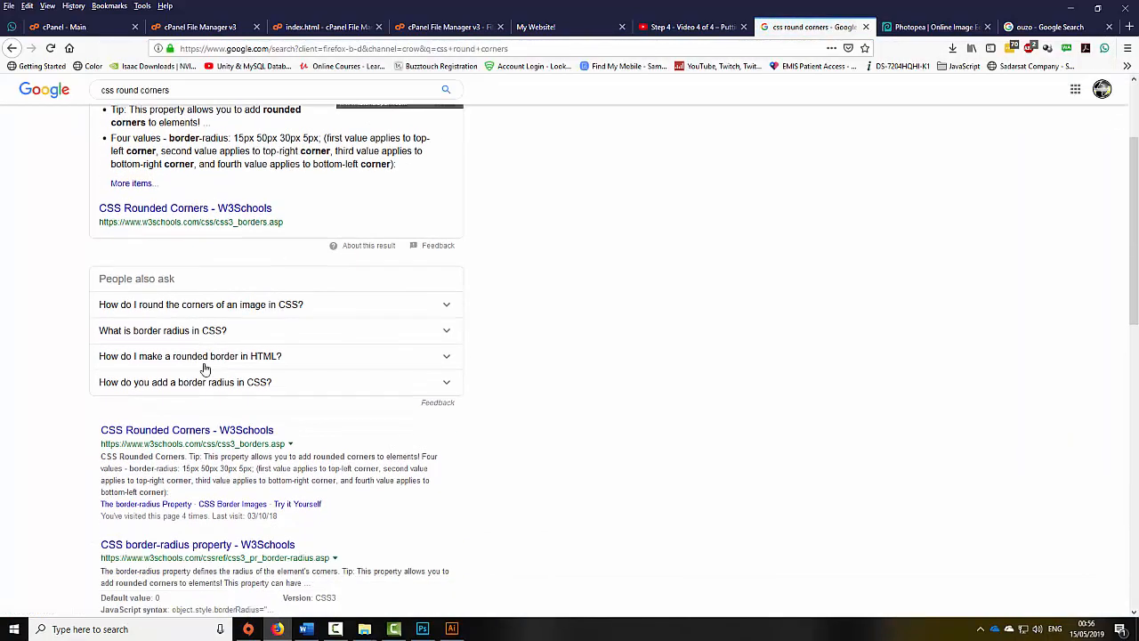
{"action": "left_click", "coordinate": [187, 396]}
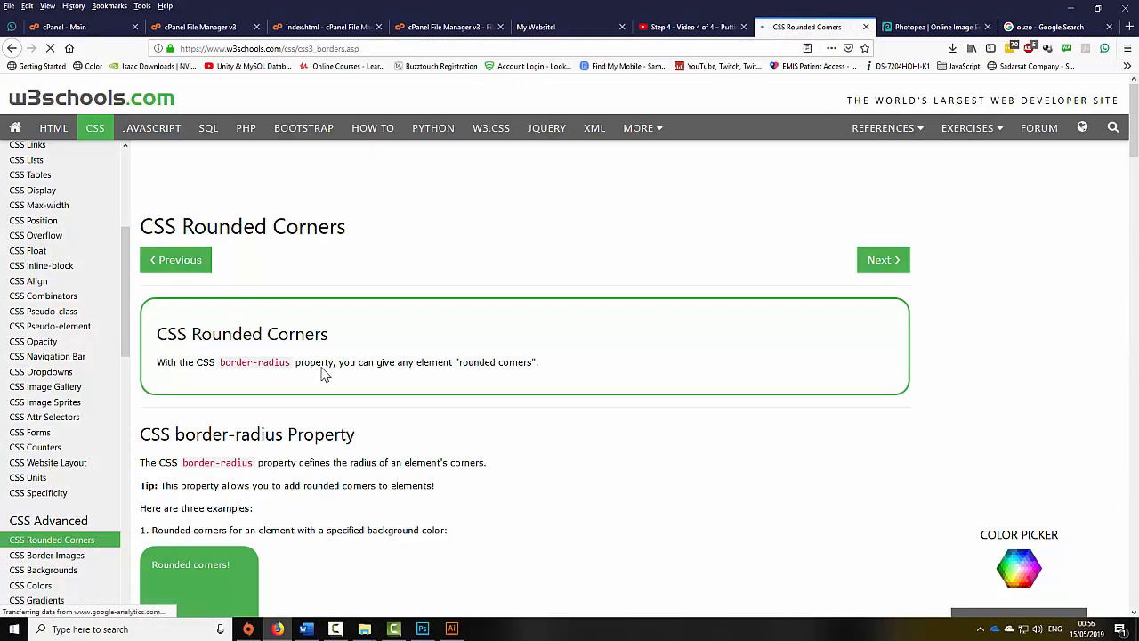
- Examine the three rounded-corner examples and the border-radius code given for them
{"action": "scroll", "coordinate": [321, 380], "scroll_direction": "down", "scroll_amount": 1}
{"action": "scroll", "coordinate": [320, 381], "scroll_direction": "down", "scroll_amount": 5}
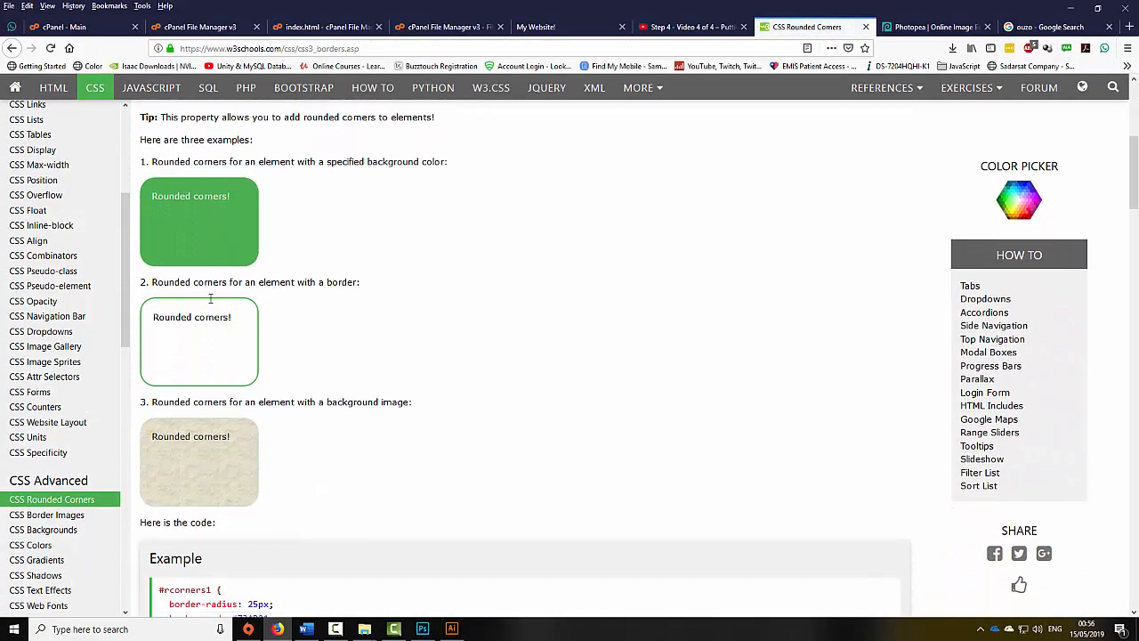
{"action": "scroll", "coordinate": [204, 342], "scroll_direction": "down", "scroll_amount": 1}
{"action": "scroll", "coordinate": [207, 320], "scroll_direction": "up", "scroll_amount": 2}
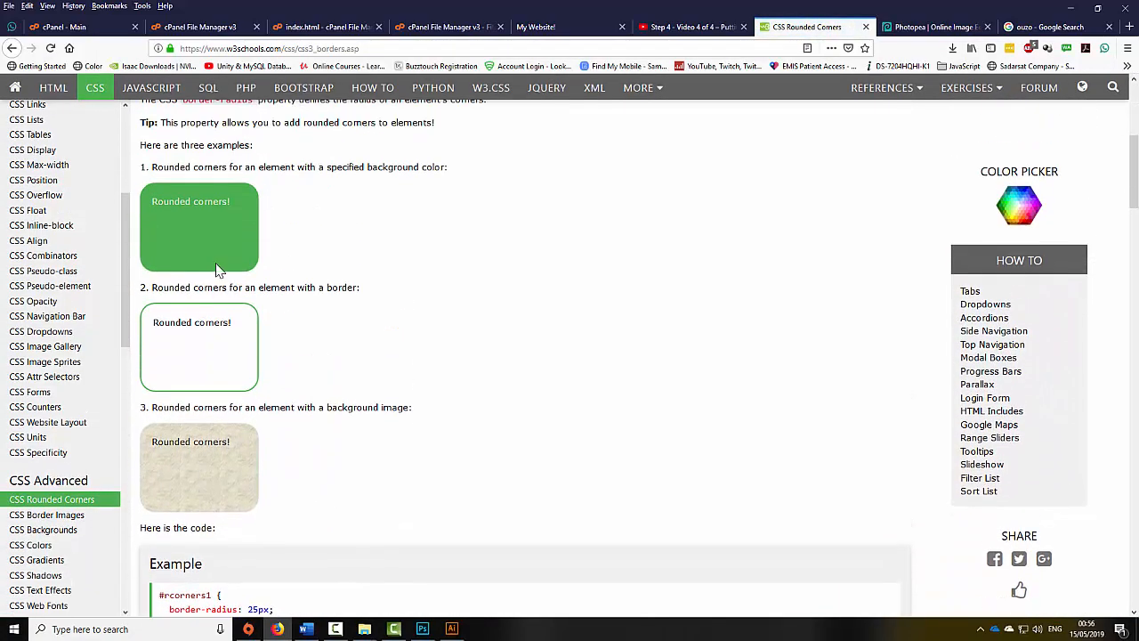
{"action": "scroll", "coordinate": [216, 267], "scroll_direction": "down", "scroll_amount": 2}
{"action": "scroll", "coordinate": [195, 363], "scroll_direction": "down", "scroll_amount": 3}
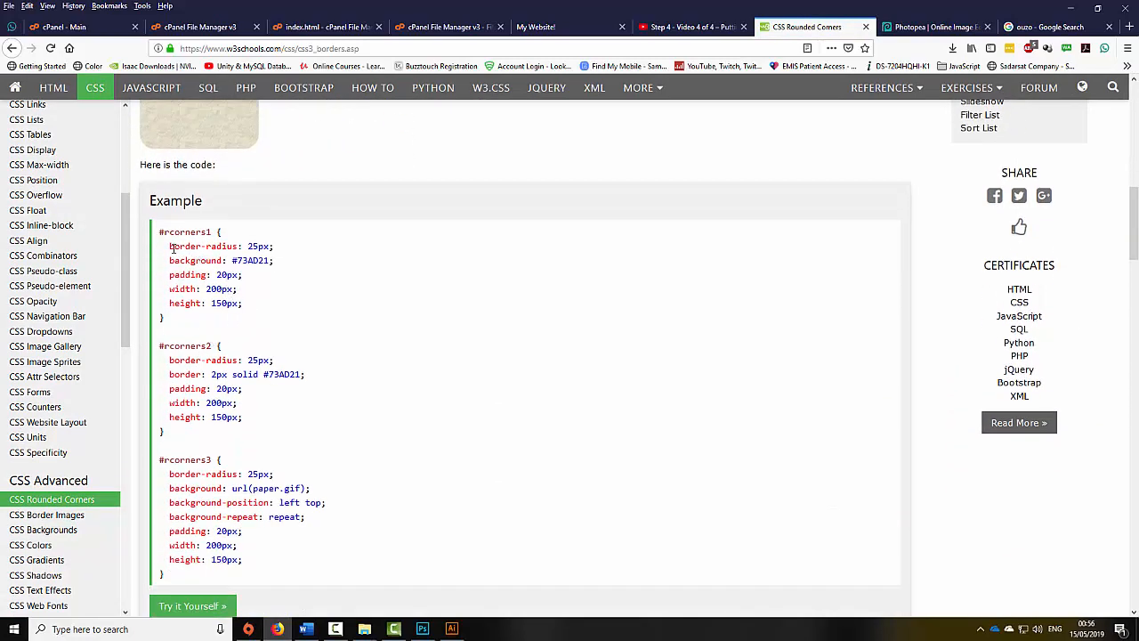
{"action": "left_click_drag", "start_coordinate": [170, 245], "coordinate": [236, 304]}
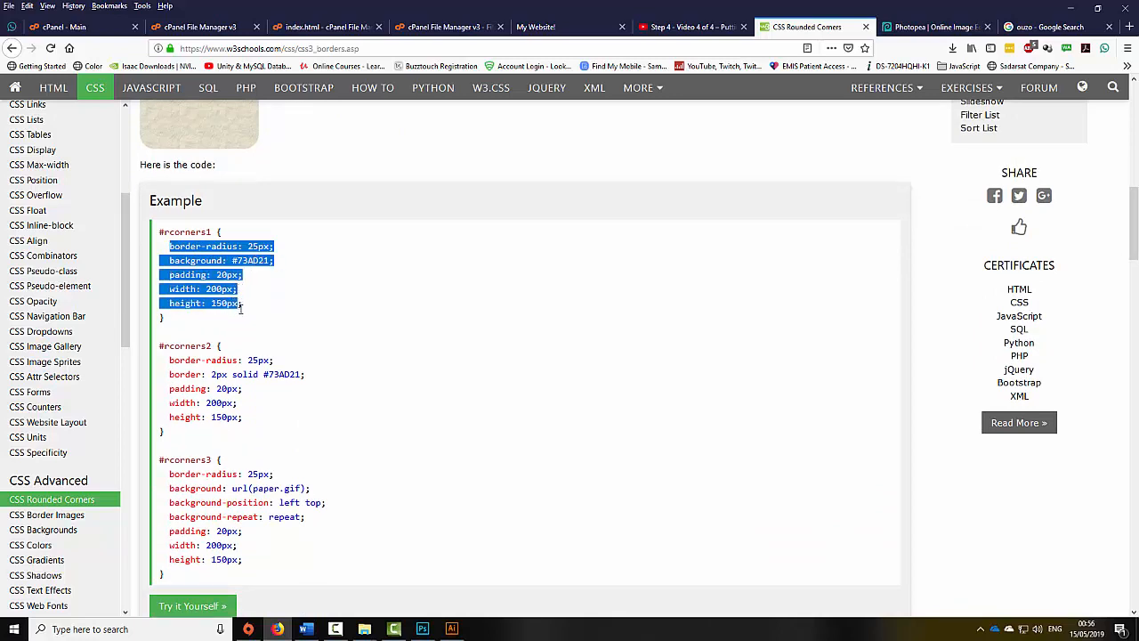
{"action": "scroll", "coordinate": [245, 431], "scroll_direction": "down", "scroll_amount": 3}
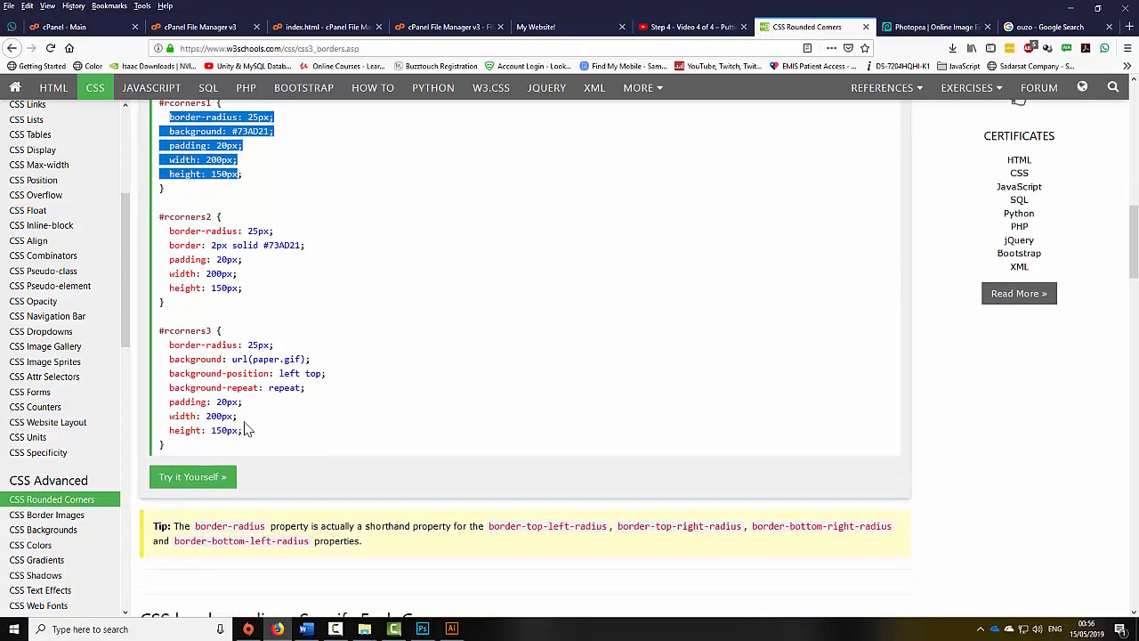
{"action": "scroll", "coordinate": [247, 430], "scroll_direction": "up", "scroll_amount": 12}
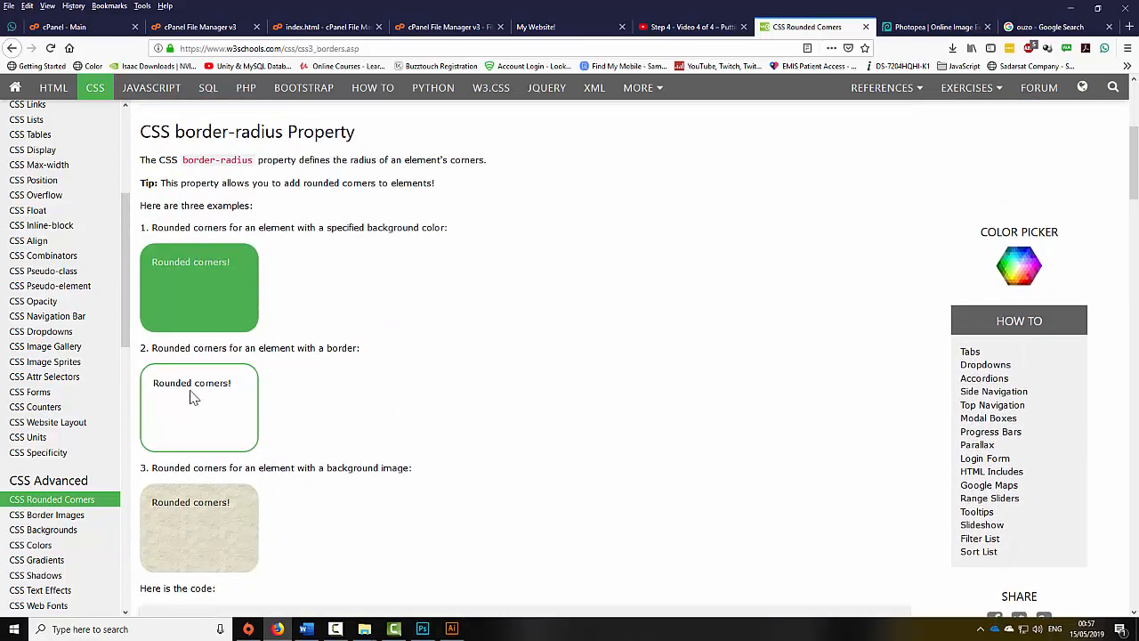
- Copy the declarations inside the #rcorners2 example rule, from border-radius through height
{"action": "scroll", "coordinate": [248, 374], "scroll_direction": "down", "scroll_amount": 10}
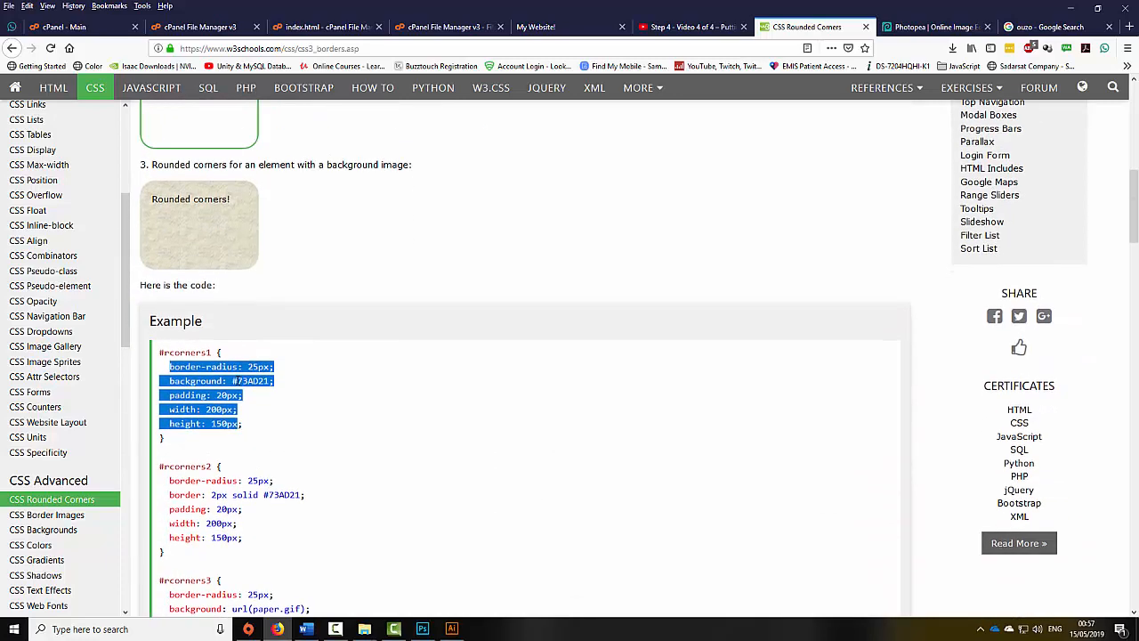
{"action": "left_click_drag", "start_coordinate": [244, 419], "coordinate": [160, 373]}
{"action": "right_click", "coordinate": [201, 375]}
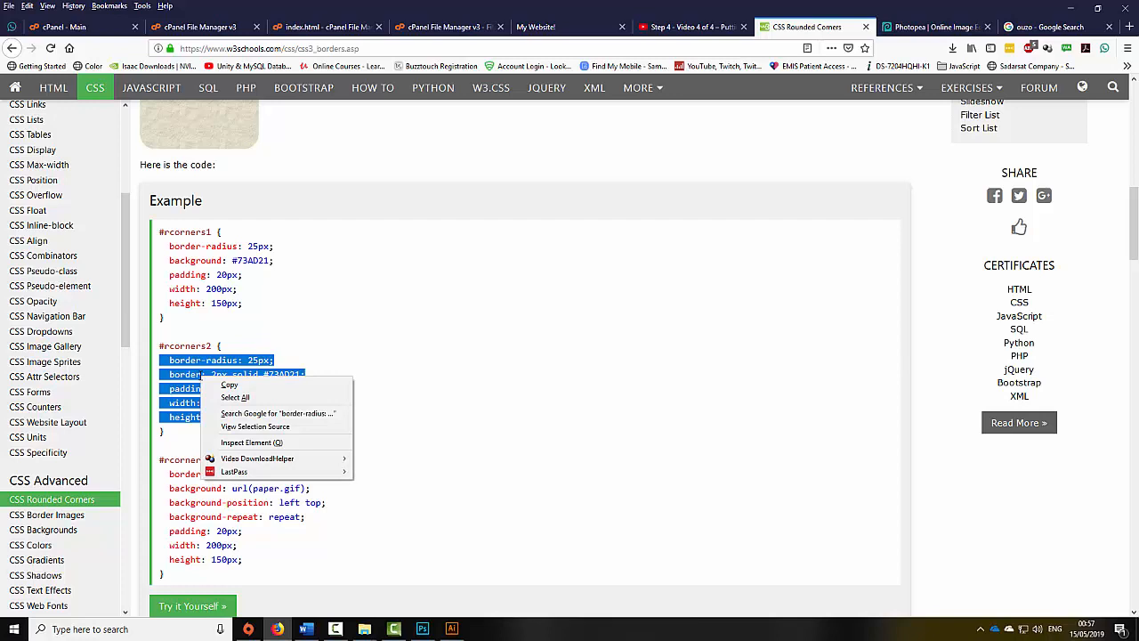
{"action": "left_click", "coordinate": [228, 385]}
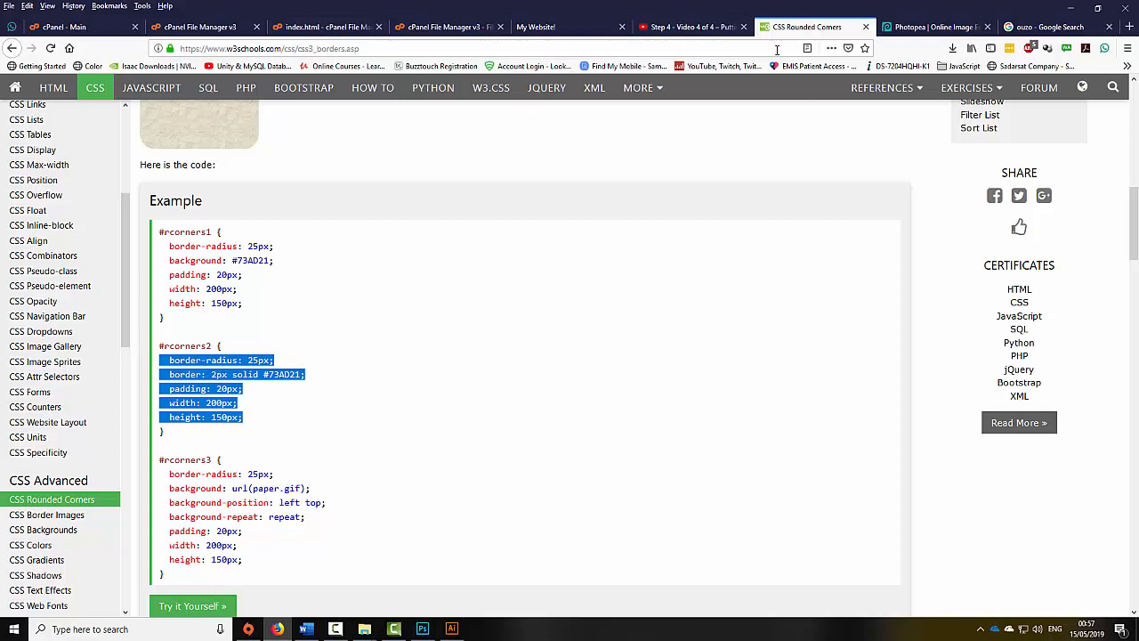
- Return to index.html in the code editor and add a style attribute with the copied declarations to the logo's img tag
{"action": "left_click", "coordinate": [313, 28]}
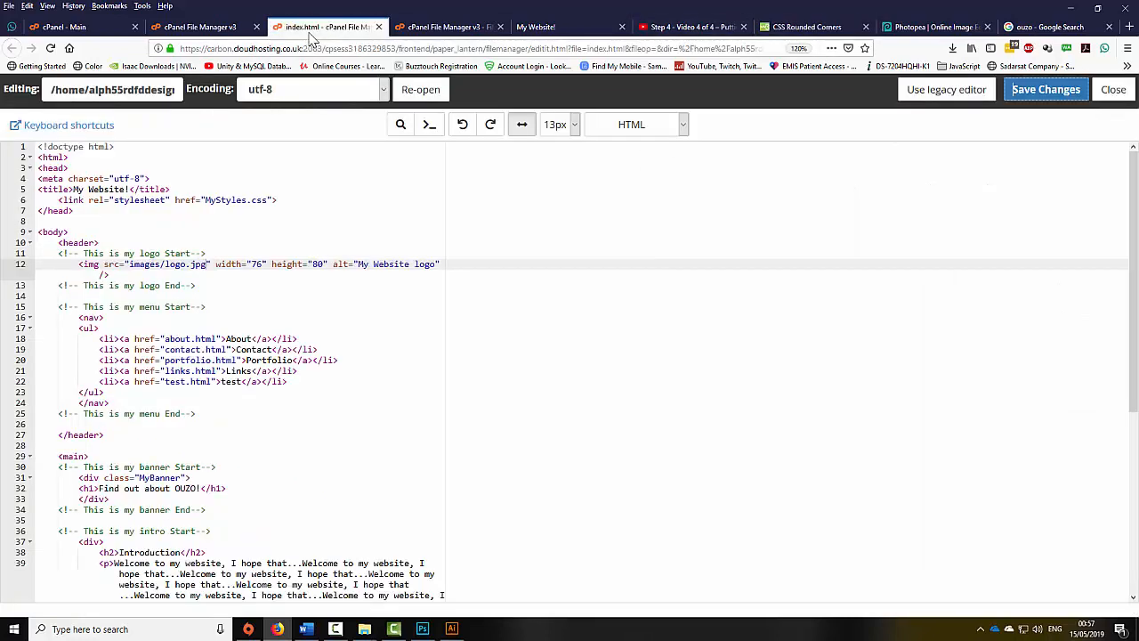
{"action": "left_click", "coordinate": [99, 265]}
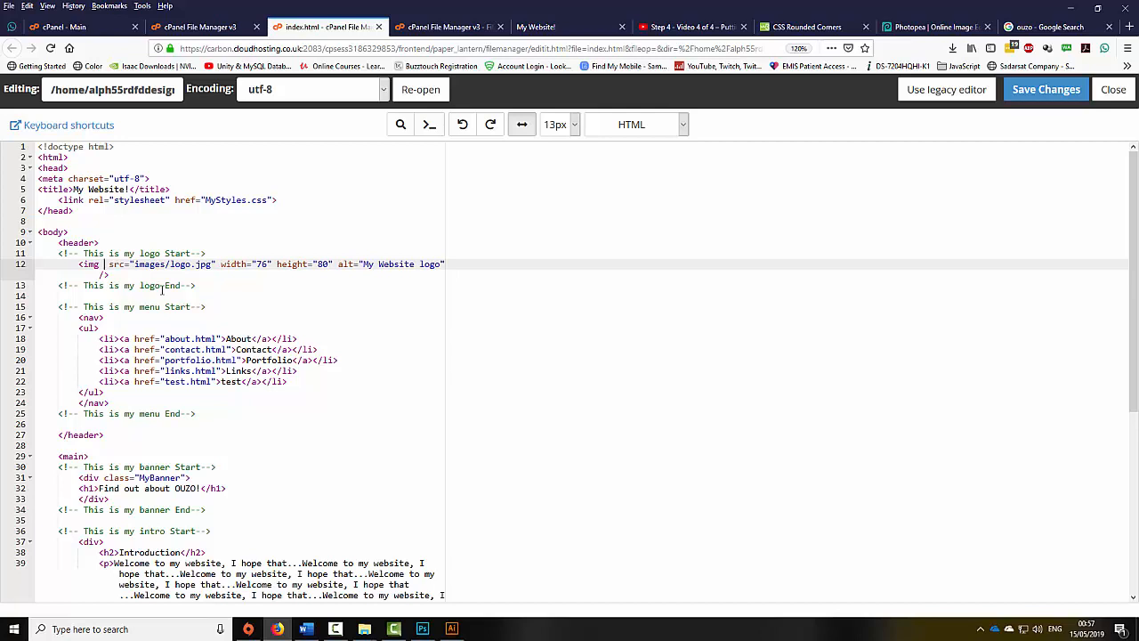
{"action": "type", "text": "style"}
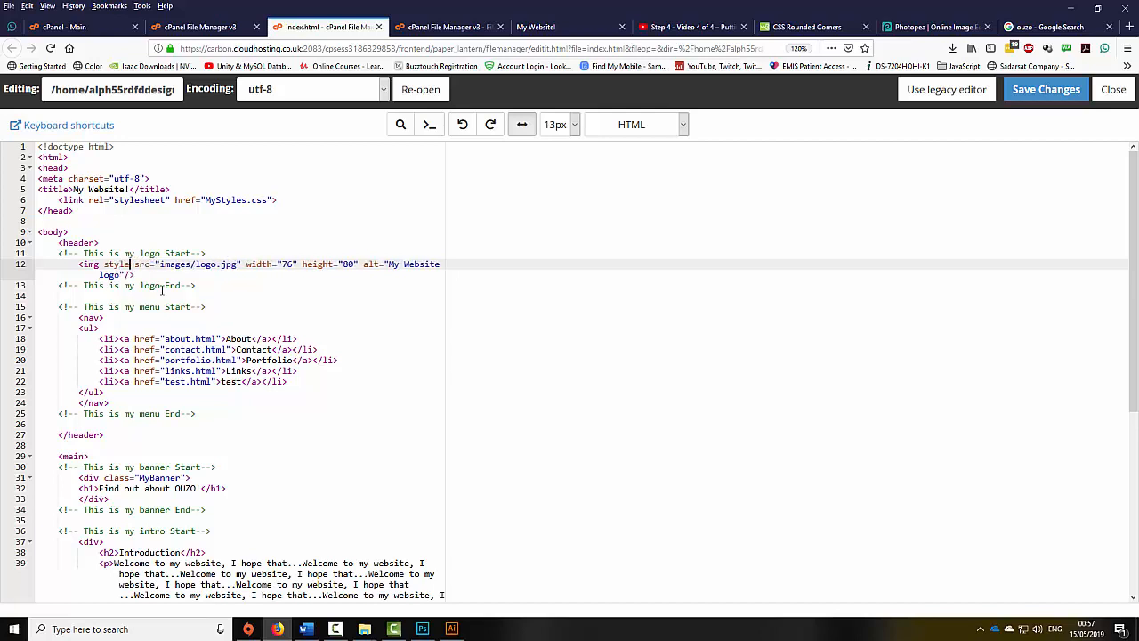
{"action": "type", "text": "="}
{"action": "key", "text": "ctrl+v"}
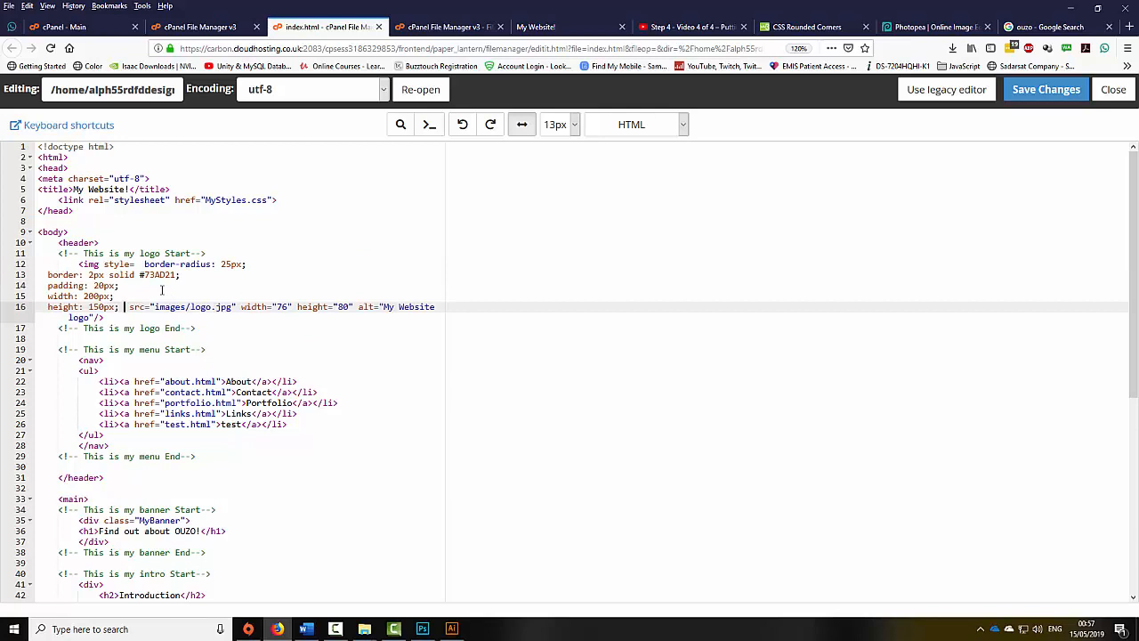
- Enclose the logo's pasted style declarations in double quotation marks, adding > after the closing quote
{"action": "key", "text": "BackSpace"}
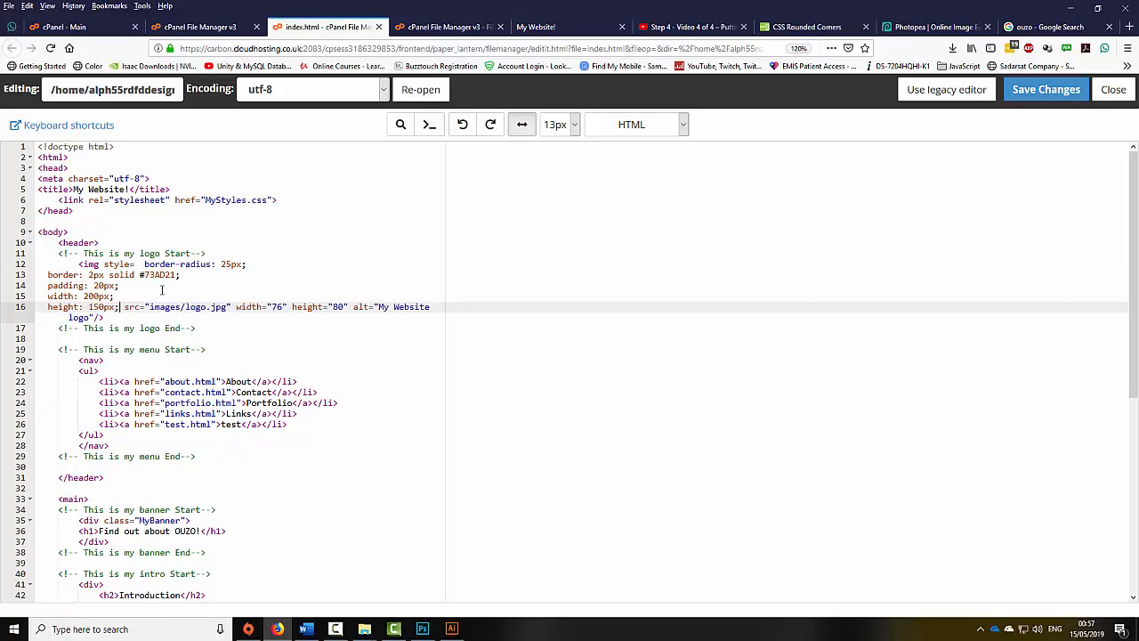
{"action": "type", "text": "\">"}
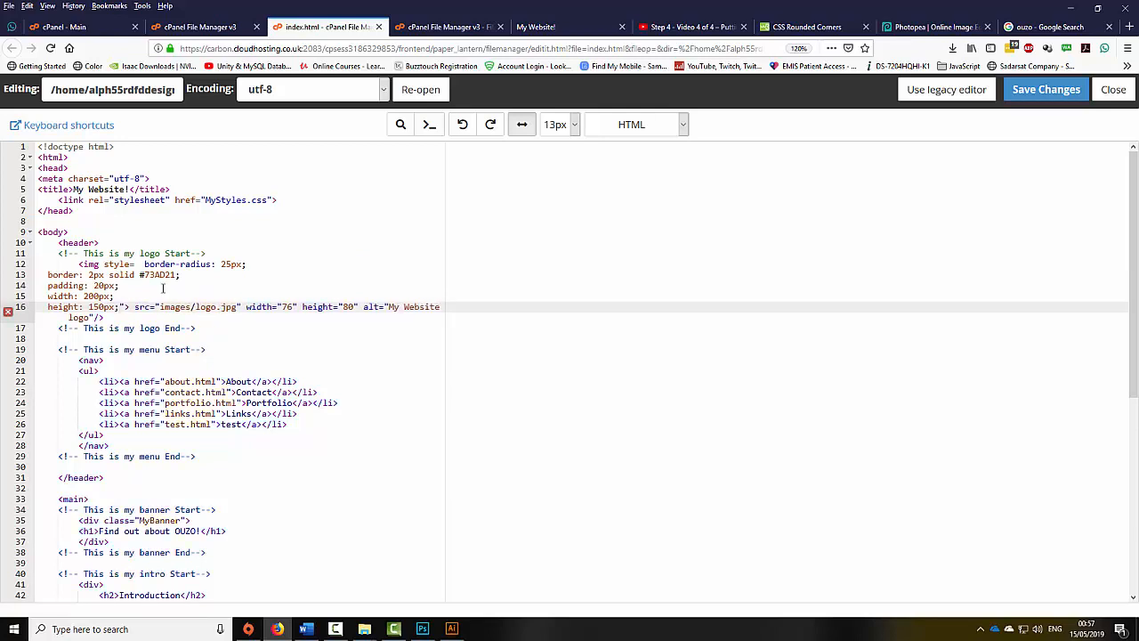
{"action": "left_click", "coordinate": [104, 264]}
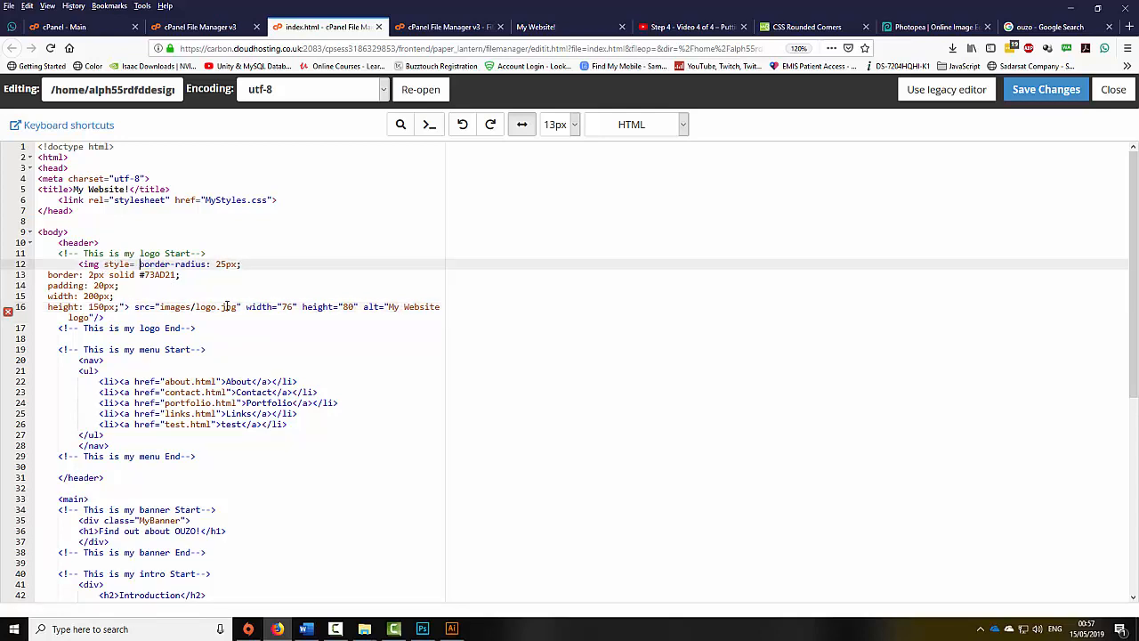
{"action": "type", "text": "\""}
{"action": "left_click", "coordinate": [262, 271]}
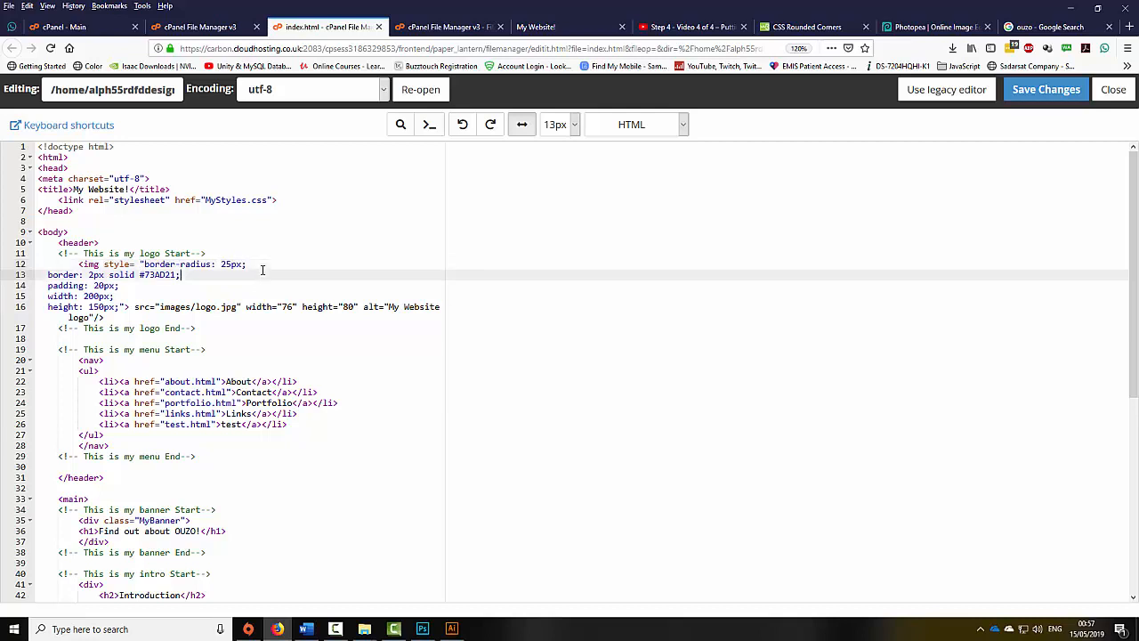
{"action": "left_click", "coordinate": [262, 263]}
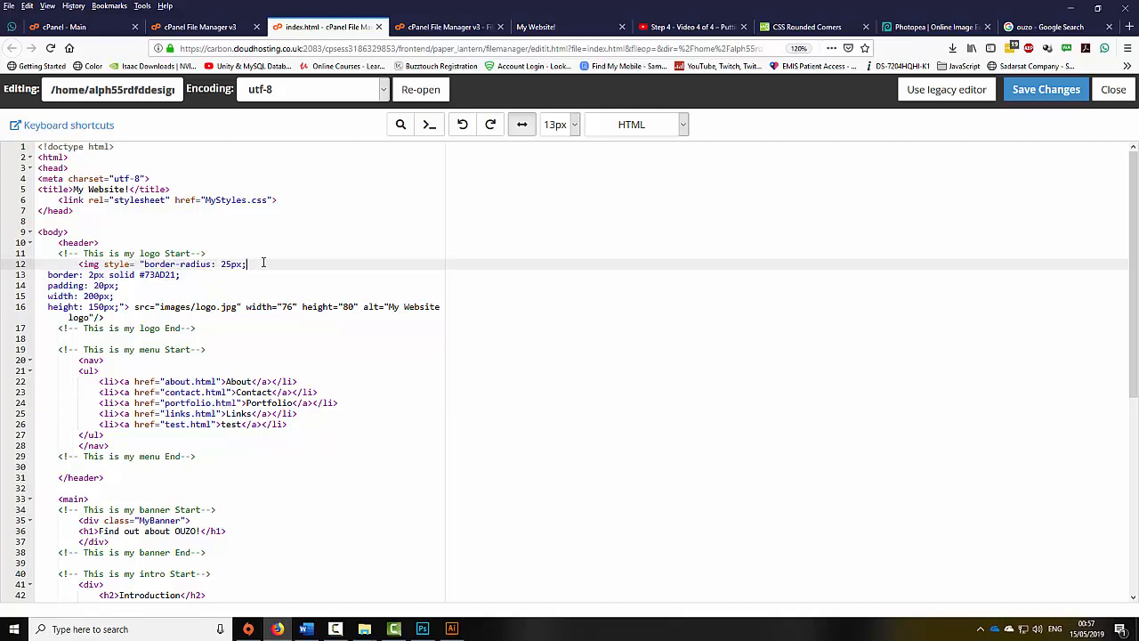
- Join the logo's border-radius, border, padding, width and height declarations onto a single line by removing the line breaks between them
{"action": "key", "text": "Delete"}
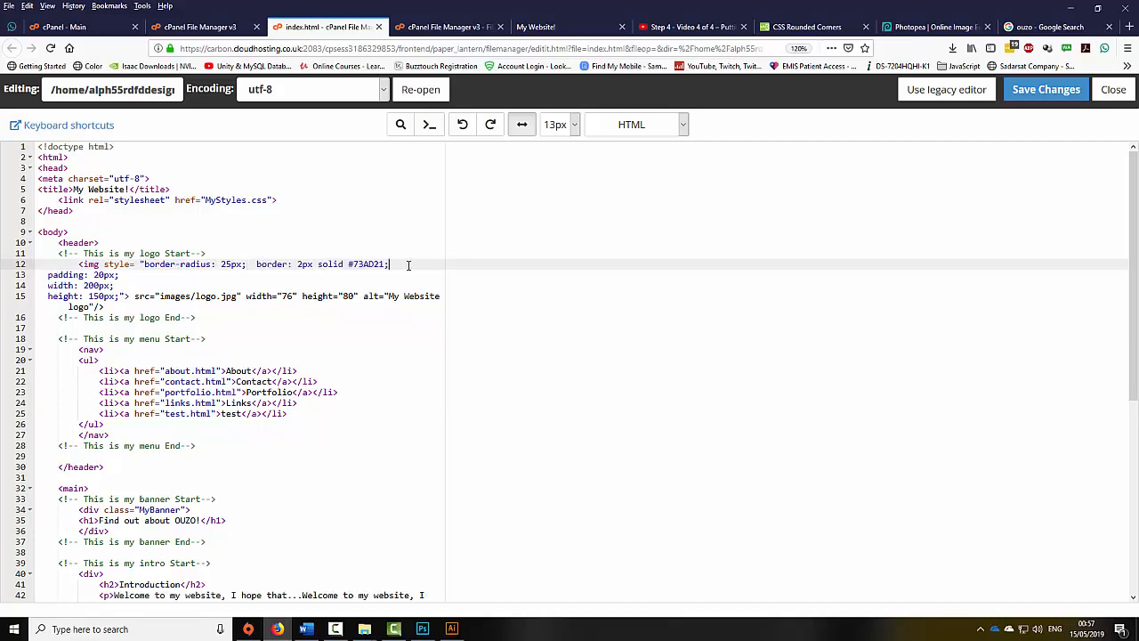
{"action": "key", "text": "Delete"}
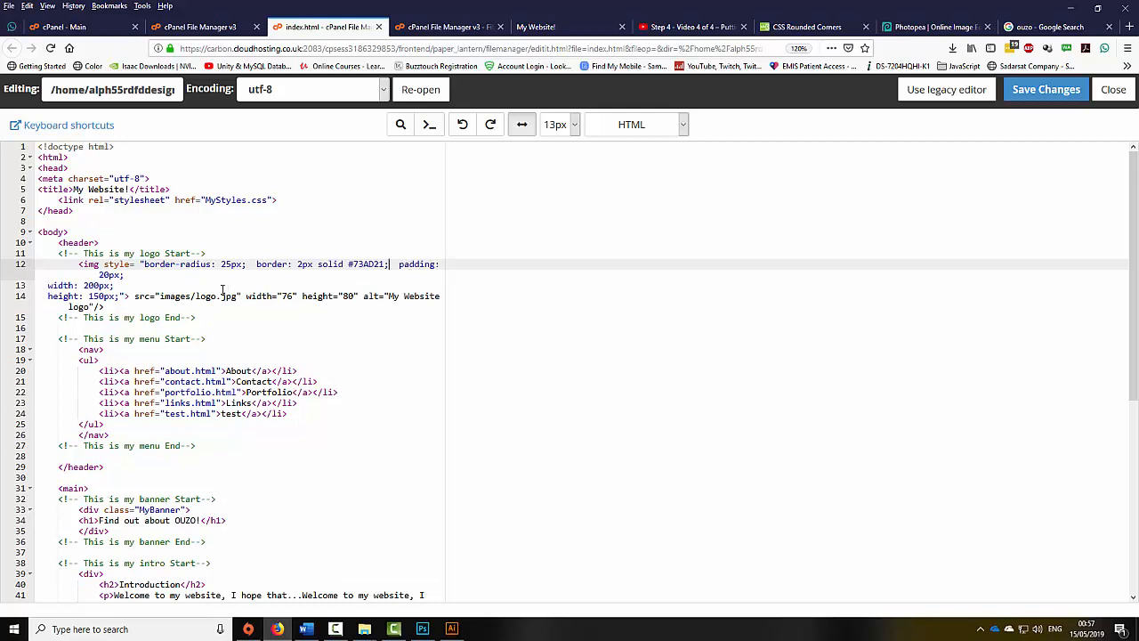
{"action": "left_click", "coordinate": [135, 276]}
{"action": "key", "text": "Delete"}
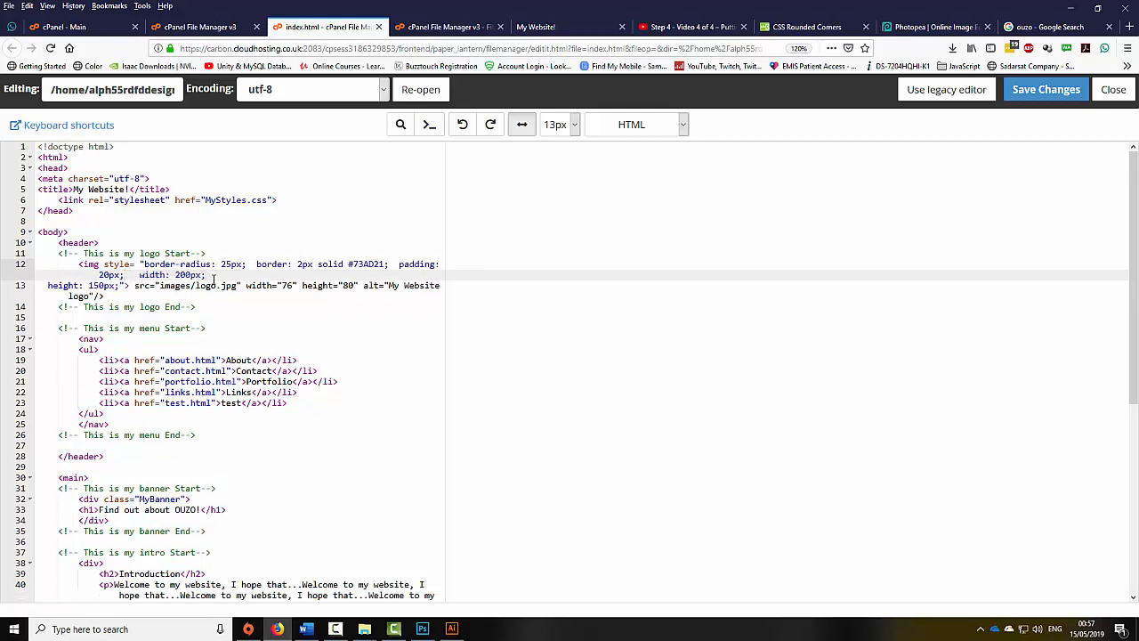
{"action": "key", "text": "Delete"}
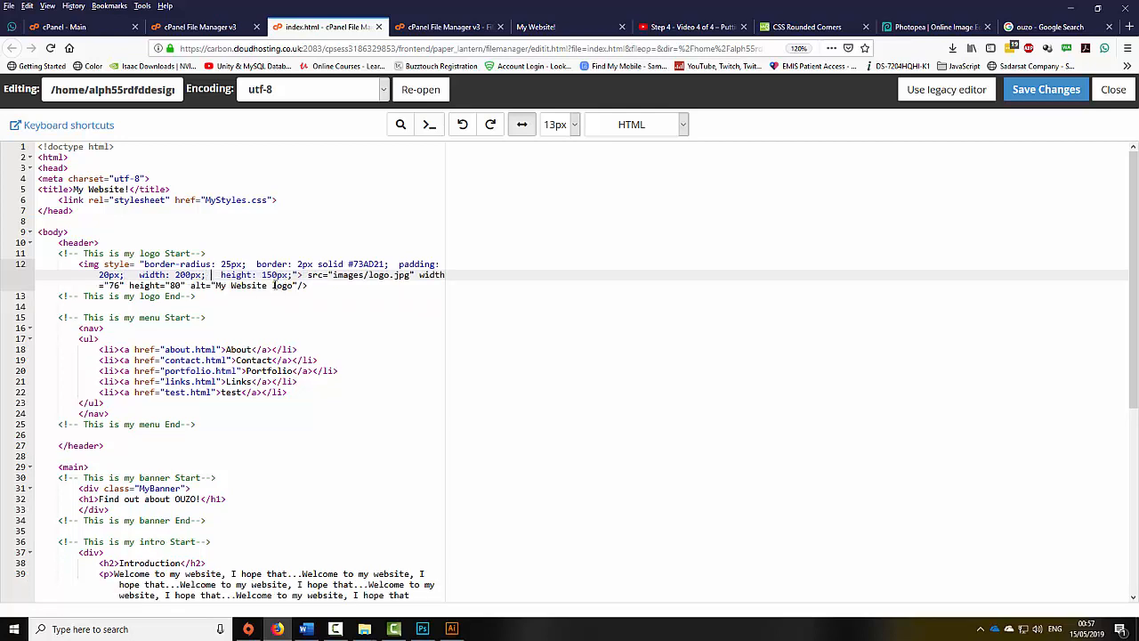
- Remove the stray > after the logo's style declarations and the space between style= and its opening quotation mark
{"action": "key", "text": "BackSpace"}
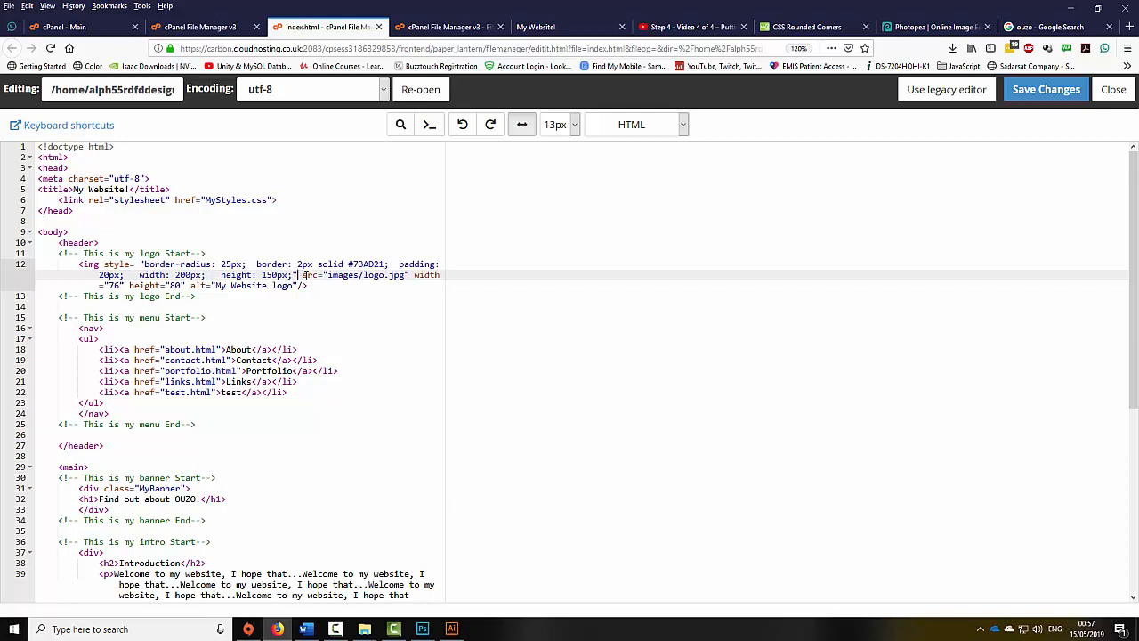
{"action": "left_click", "coordinate": [226, 285]}
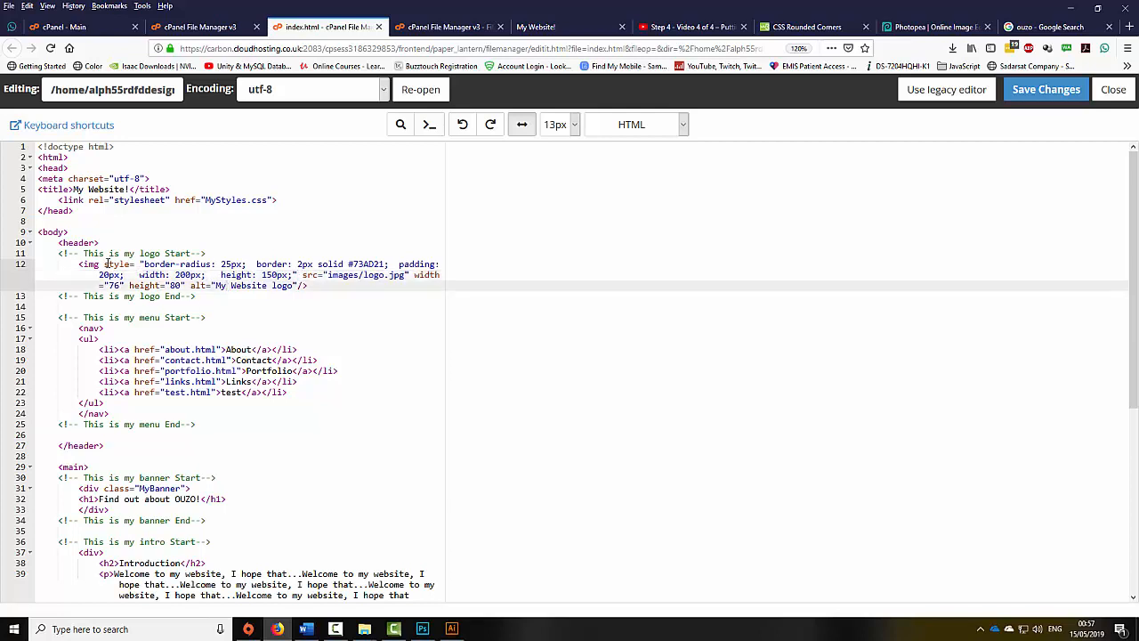
{"action": "left_click_drag", "start_coordinate": [105, 265], "coordinate": [144, 264]}
{"action": "double_click", "coordinate": [143, 264]}
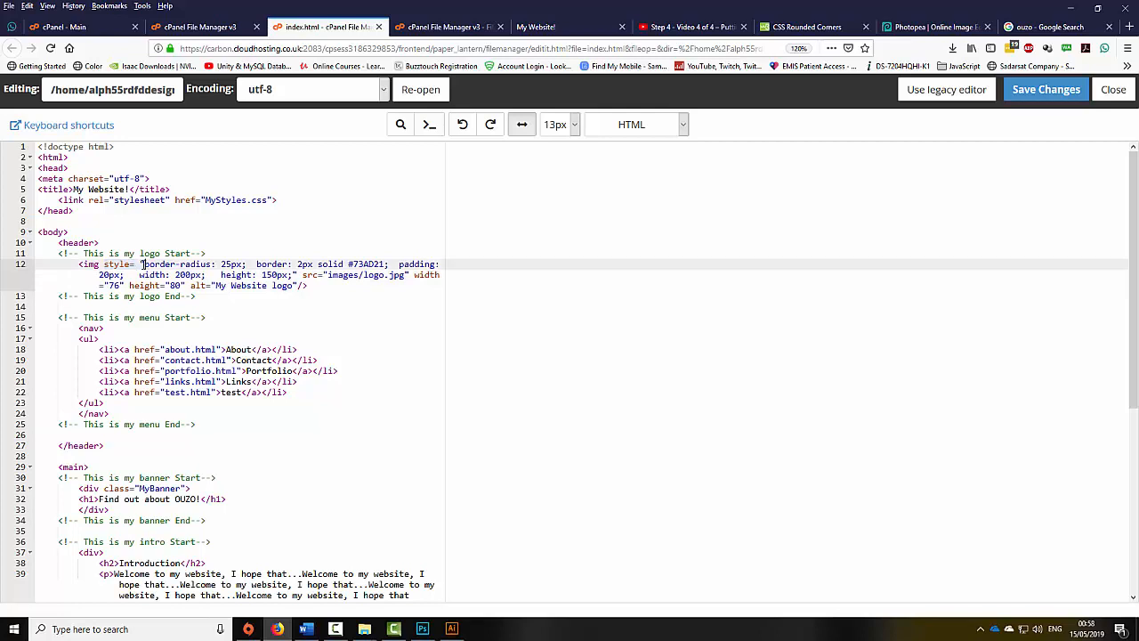
{"action": "left_click", "coordinate": [140, 265]}
{"action": "key", "text": "BackSpace"}
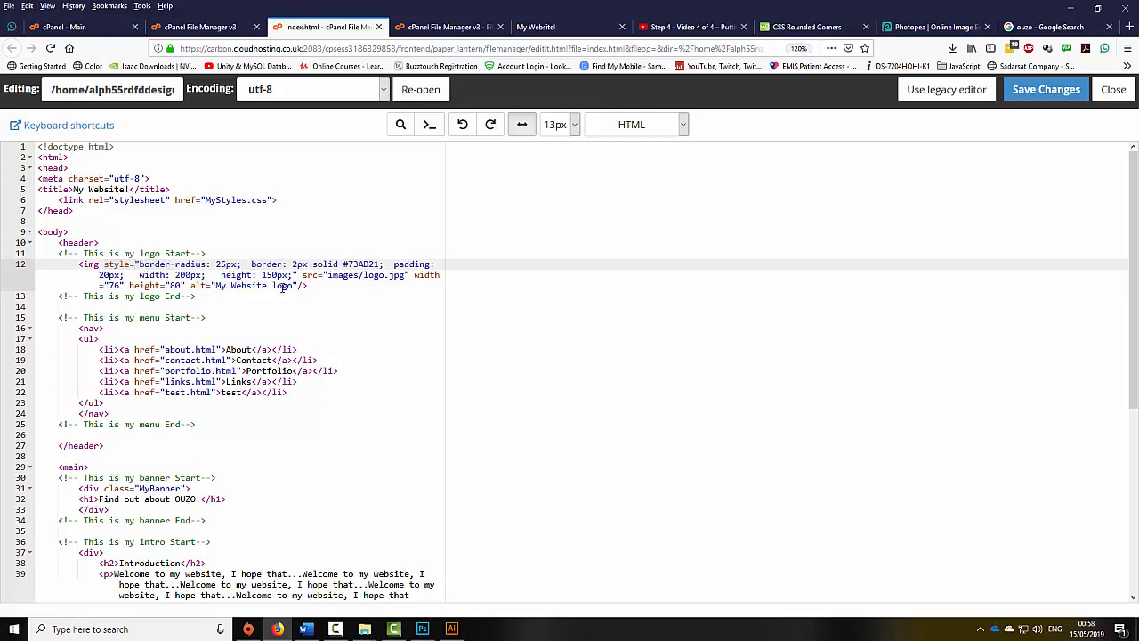
- Save index.html with the logo's style attribute and reload the My Website! page to check the logo
{"action": "left_click_drag", "start_coordinate": [295, 274], "coordinate": [105, 264]}
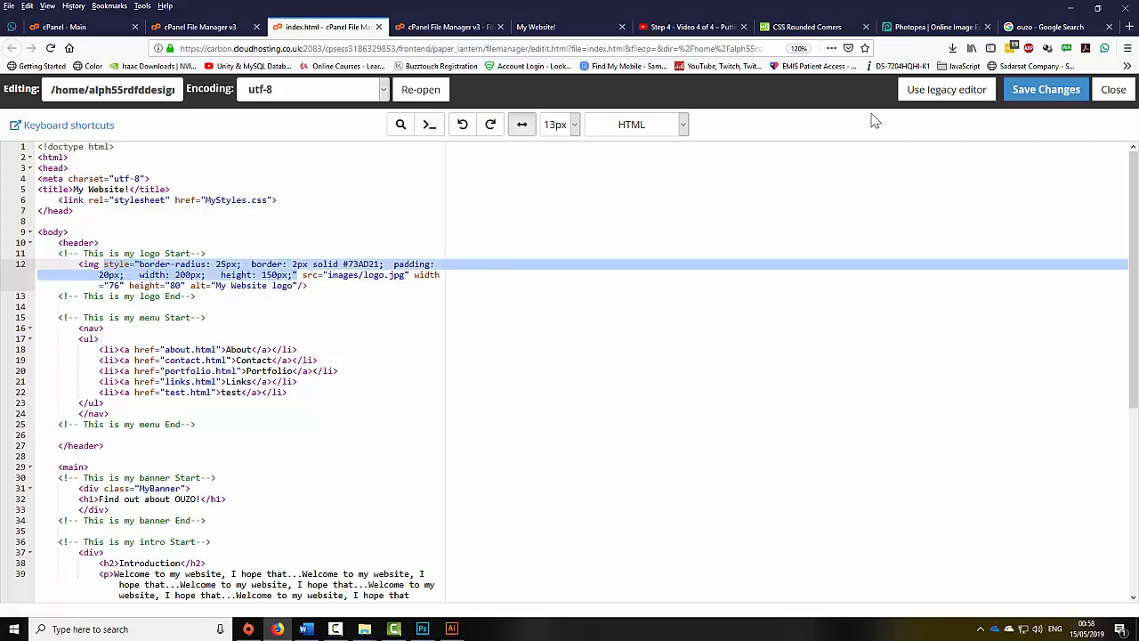
{"action": "left_click", "coordinate": [1036, 96]}
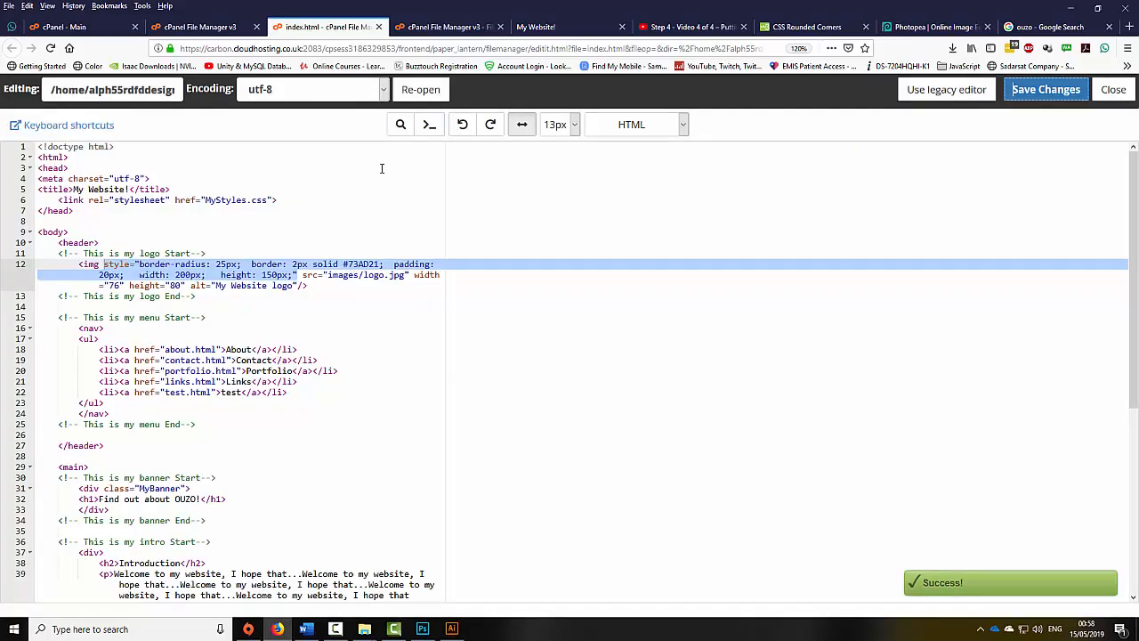
{"action": "left_click", "coordinate": [538, 24]}
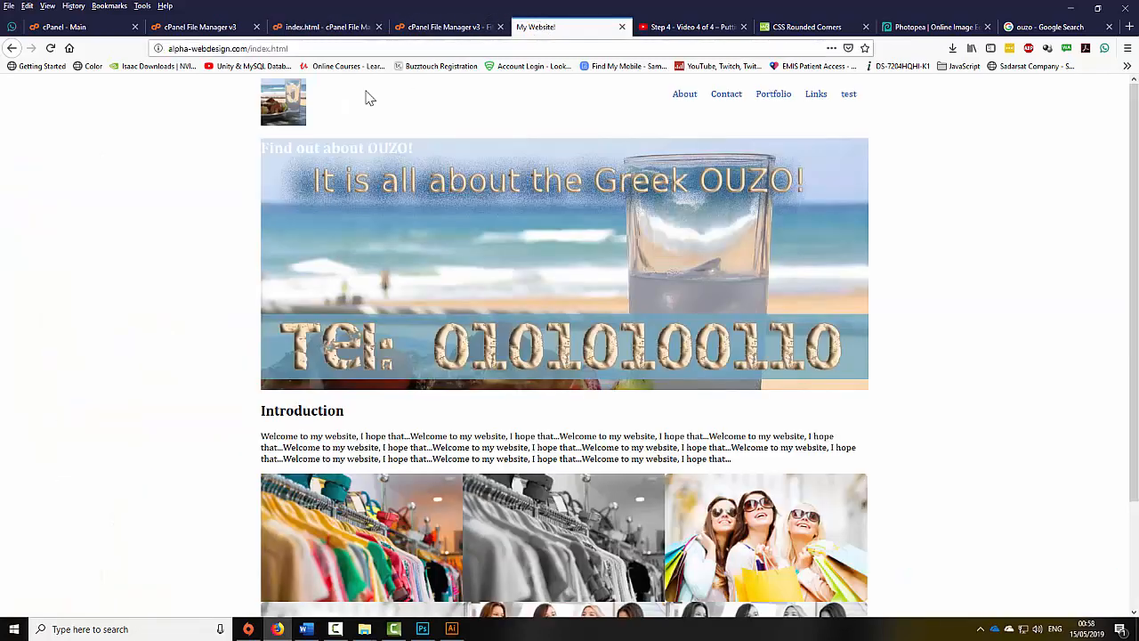
{"action": "left_click", "coordinate": [50, 49]}
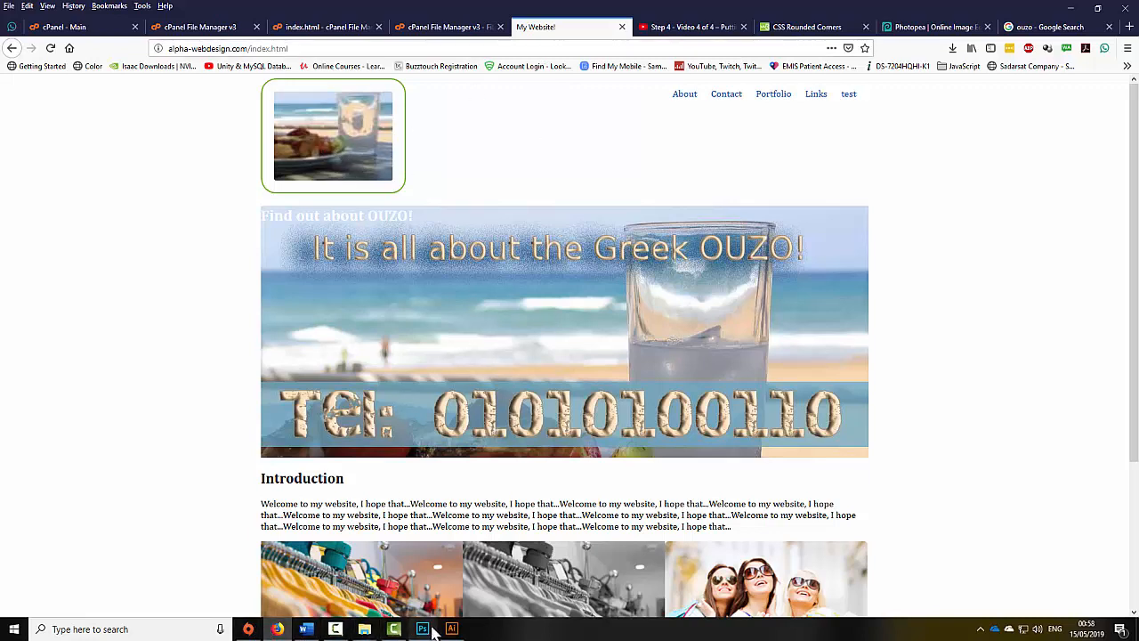
- Switch to Photopea and look up the logo's pixel width and height in its image size settings
{"action": "left_click", "coordinate": [924, 28]}
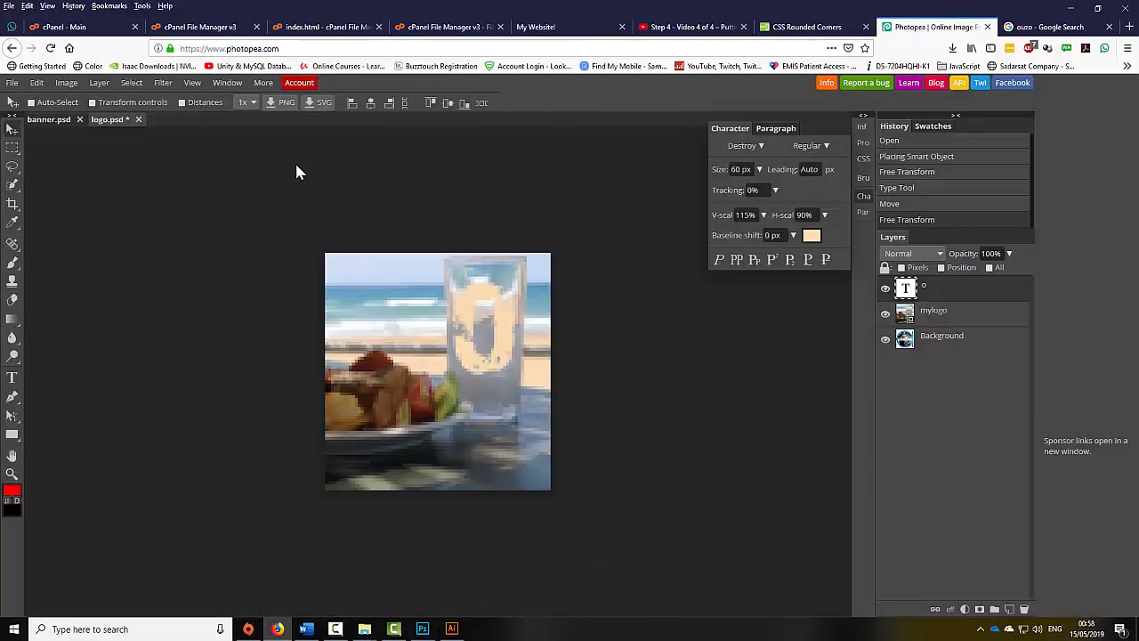
{"action": "left_click", "coordinate": [75, 82]}
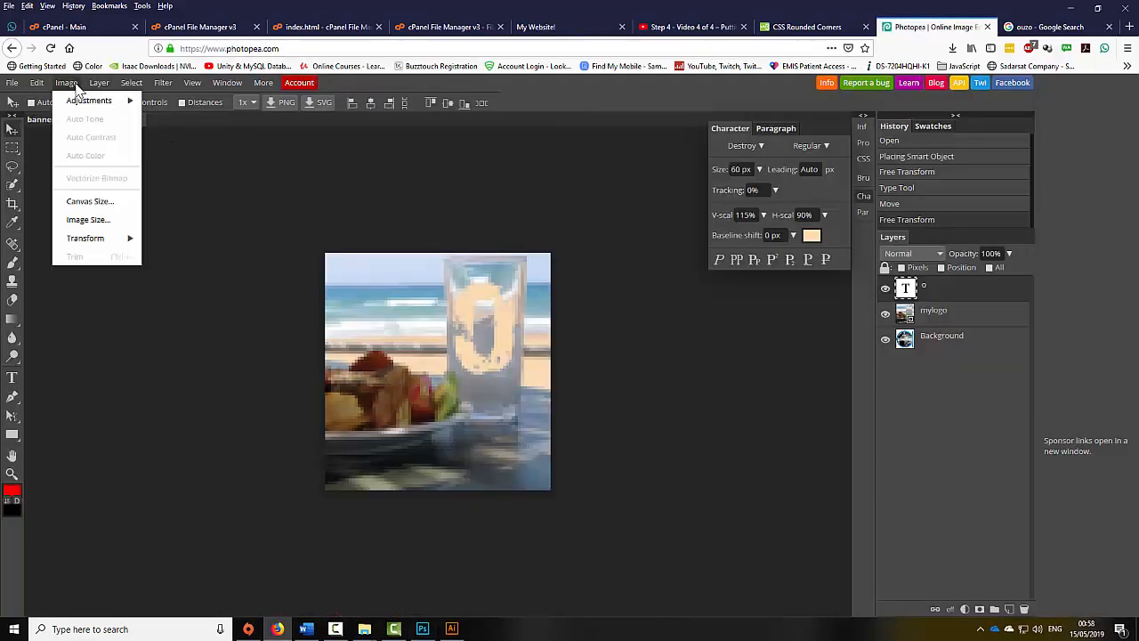
{"action": "left_click", "coordinate": [96, 220]}
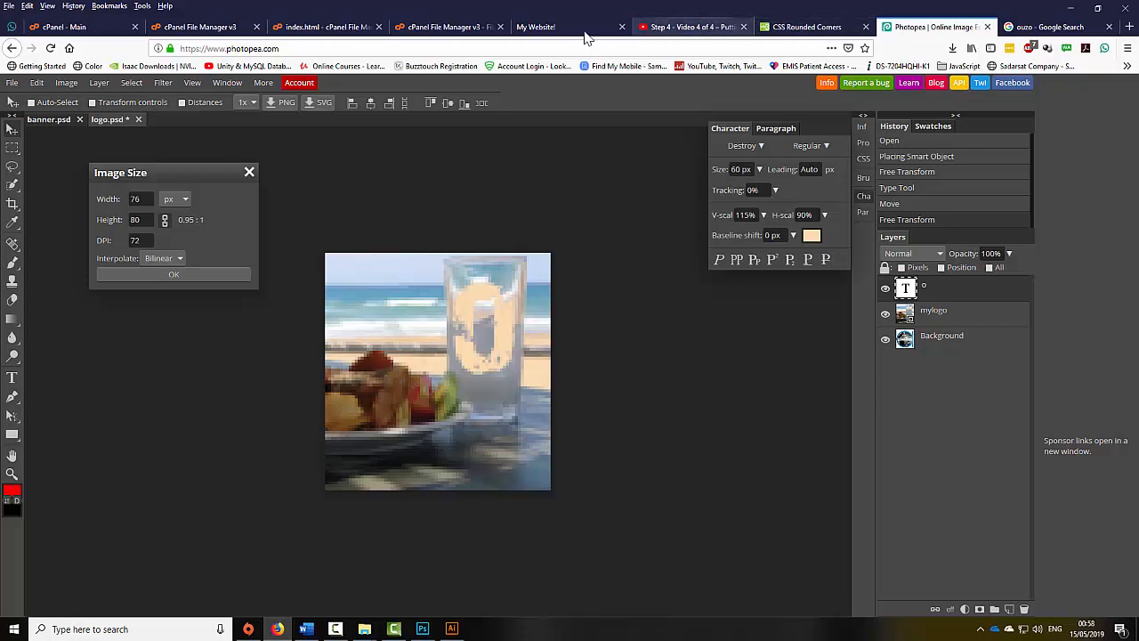
- Return to index.html in the code editor and set the logo's border-radius to 76px and padding to 0px
{"action": "left_click", "coordinate": [403, 33]}
{"action": "left_click", "coordinate": [307, 29]}
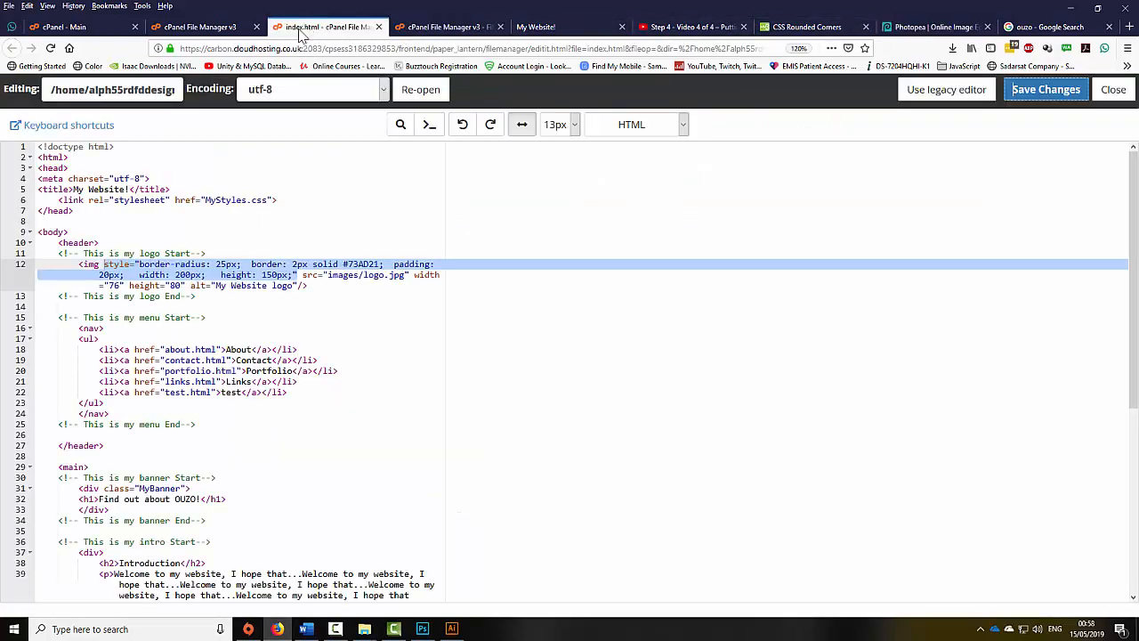
{"action": "left_click", "coordinate": [186, 285]}
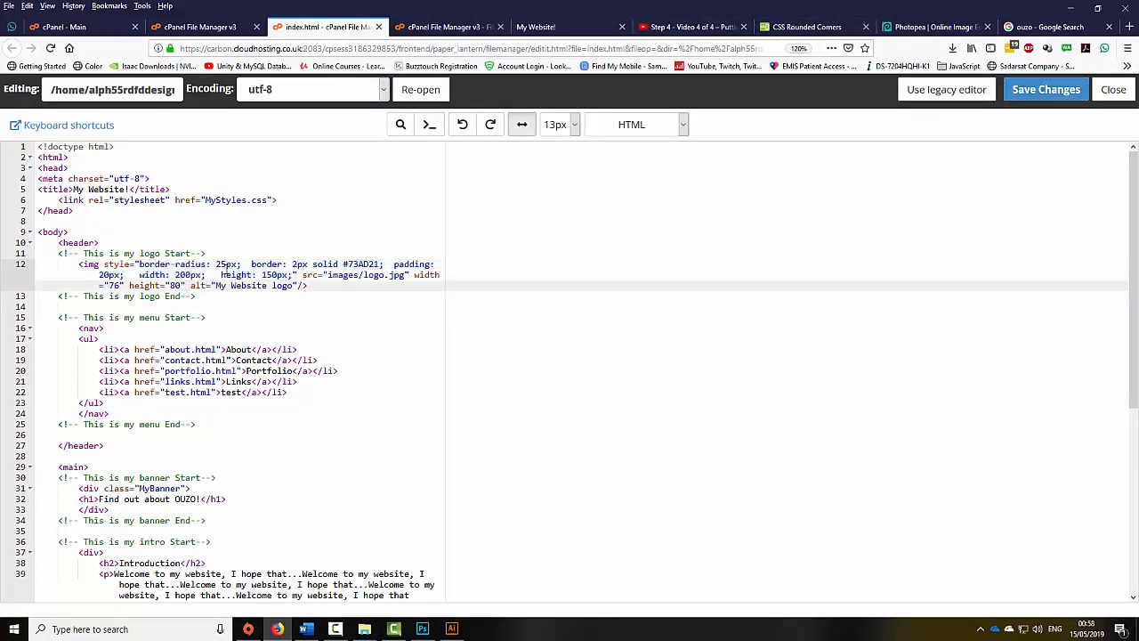
{"action": "left_click", "coordinate": [226, 264]}
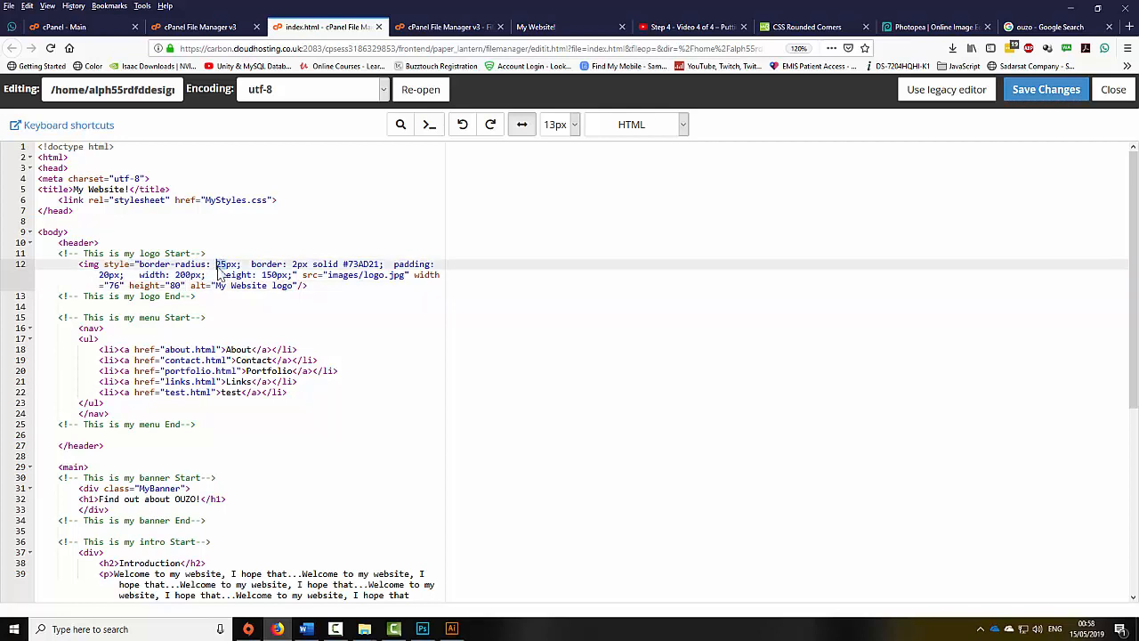
{"action": "type", "text": "76"}
{"action": "left_click", "coordinate": [101, 274]}
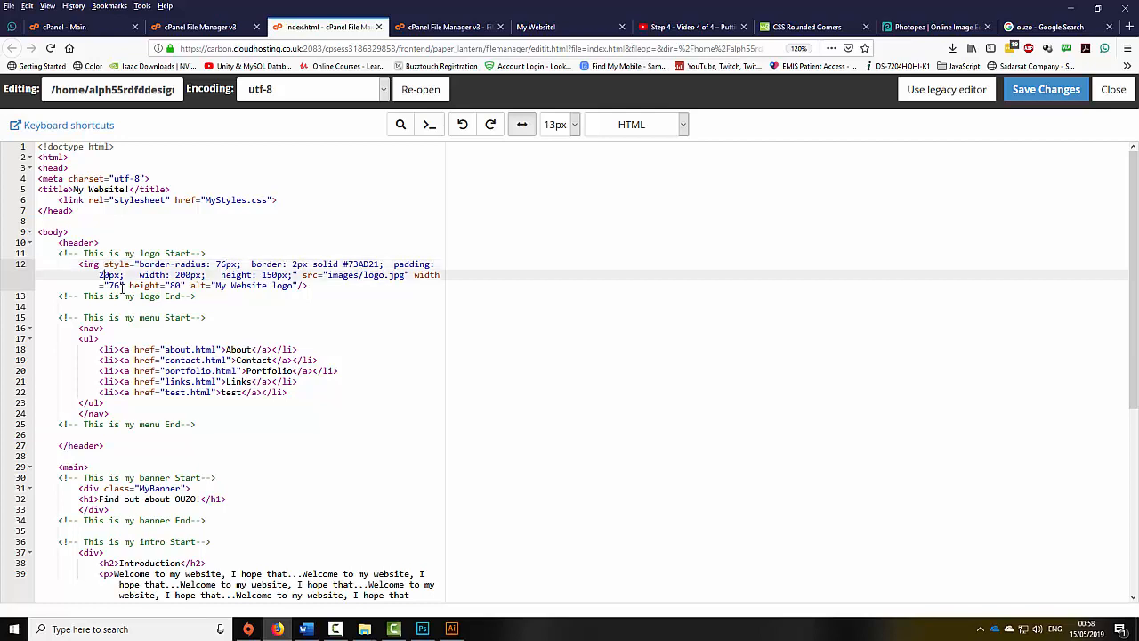
{"action": "key", "text": "Delete"}
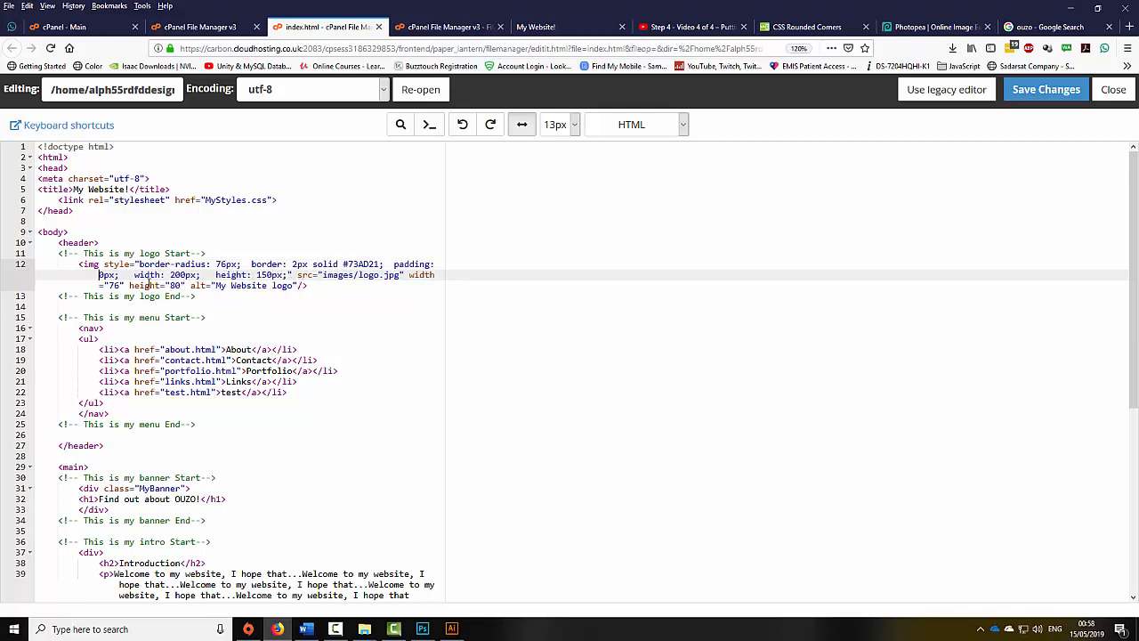
- Set the width to 76px and the height to 80px in the logo's style attribute
{"action": "left_click", "coordinate": [171, 275]}
{"action": "key", "text": "Delete"}
{"action": "key", "text": "Delete"}
{"action": "key", "text": "Delete"}
{"action": "type", "text": "76"}
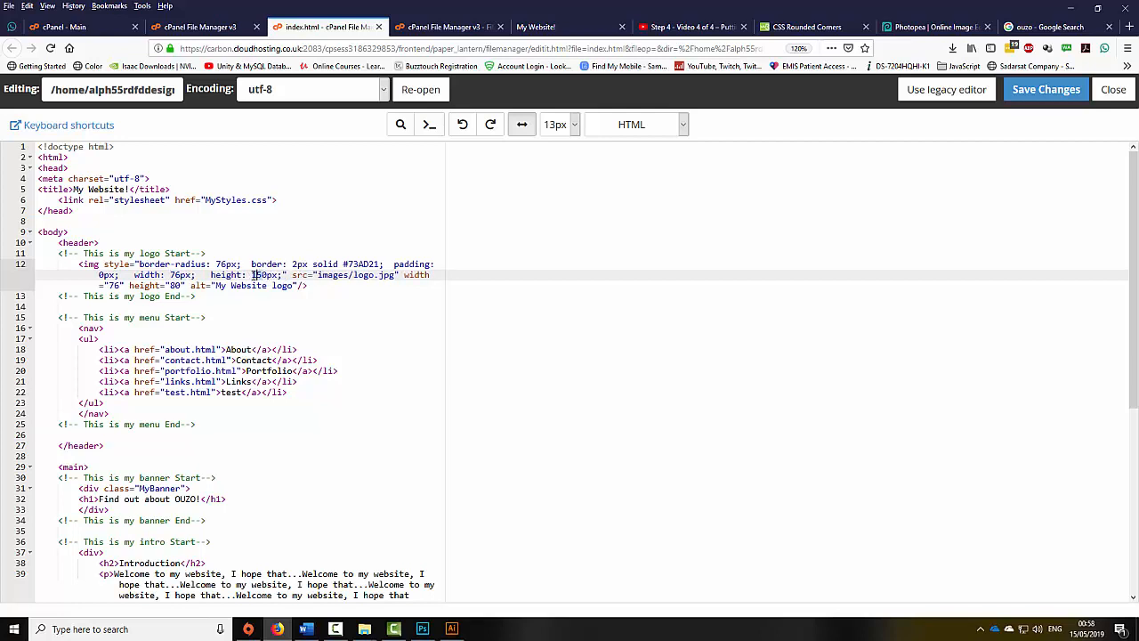
{"action": "type", "text": "80"}
{"action": "key", "text": "Delete"}
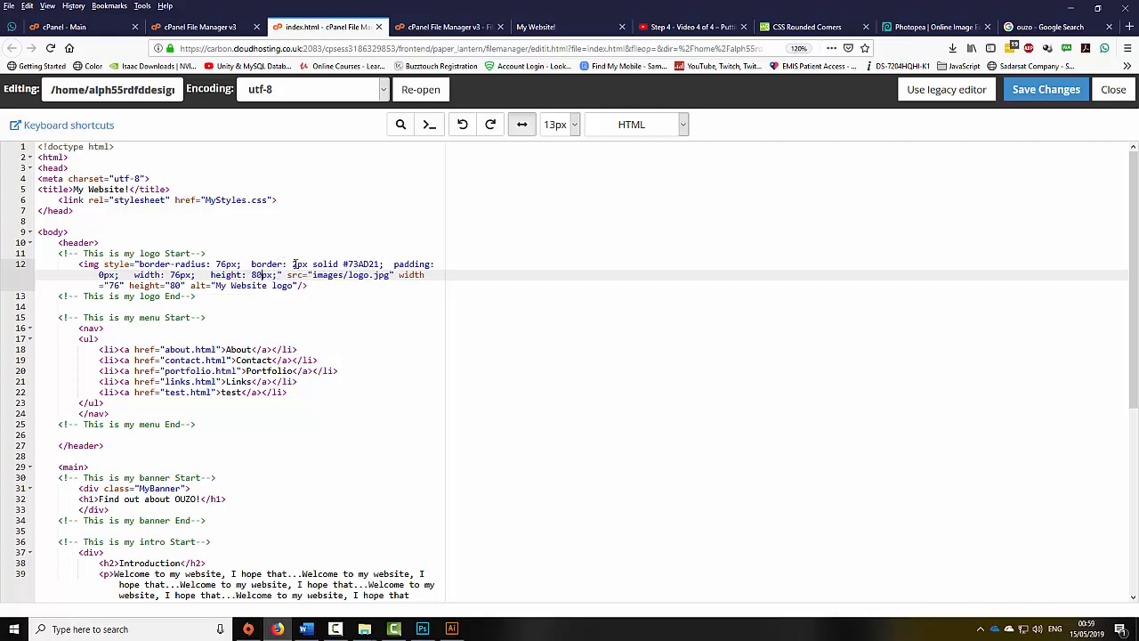
- Set the logo's border-radius to 25px and save index.html, reloading the My Website! page to check it
{"action": "left_click", "coordinate": [309, 265]}
{"action": "left_click", "coordinate": [284, 264], "text": "shift"}
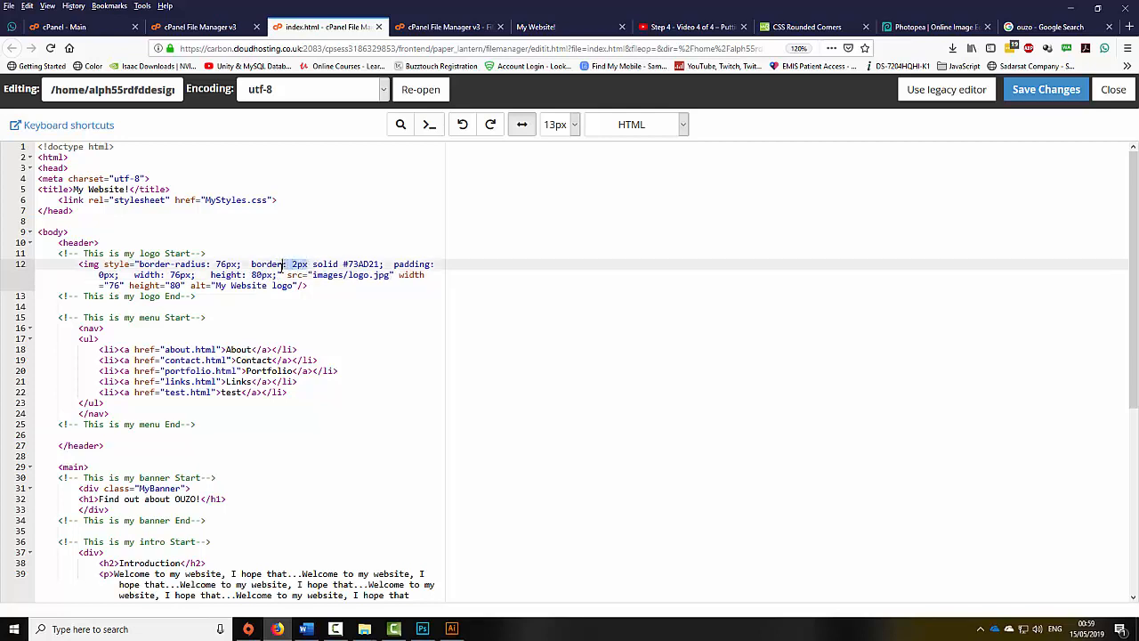
{"action": "left_click", "coordinate": [243, 265]}
{"action": "type", "text": "25"}
{"action": "left_click", "coordinate": [1033, 91]}
{"action": "left_click", "coordinate": [535, 29]}
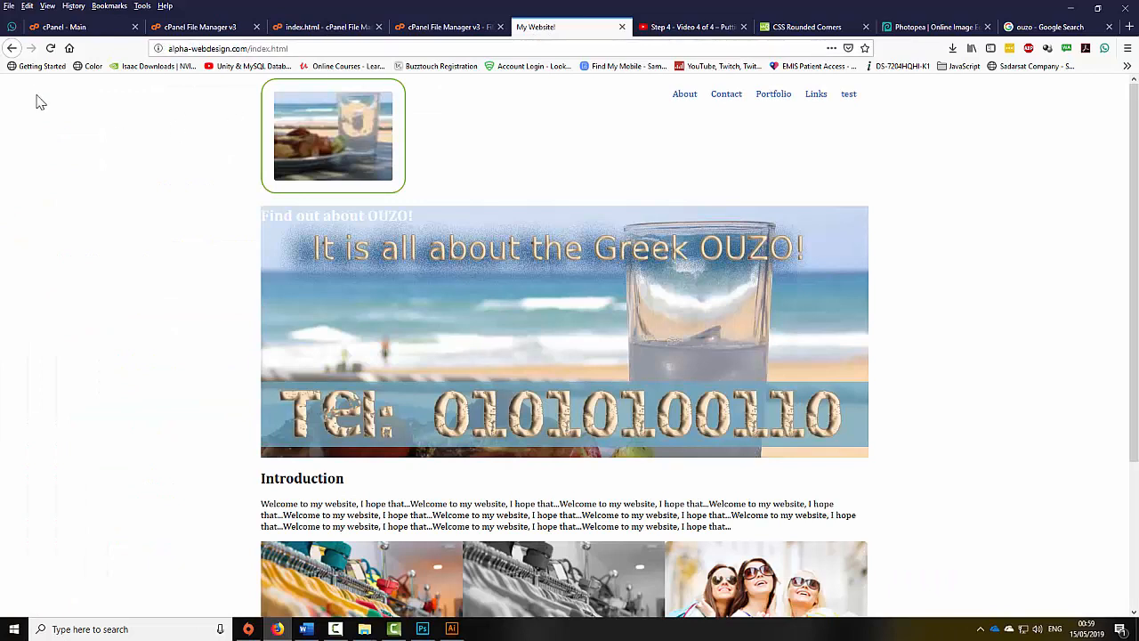
{"action": "left_click", "coordinate": [51, 48]}
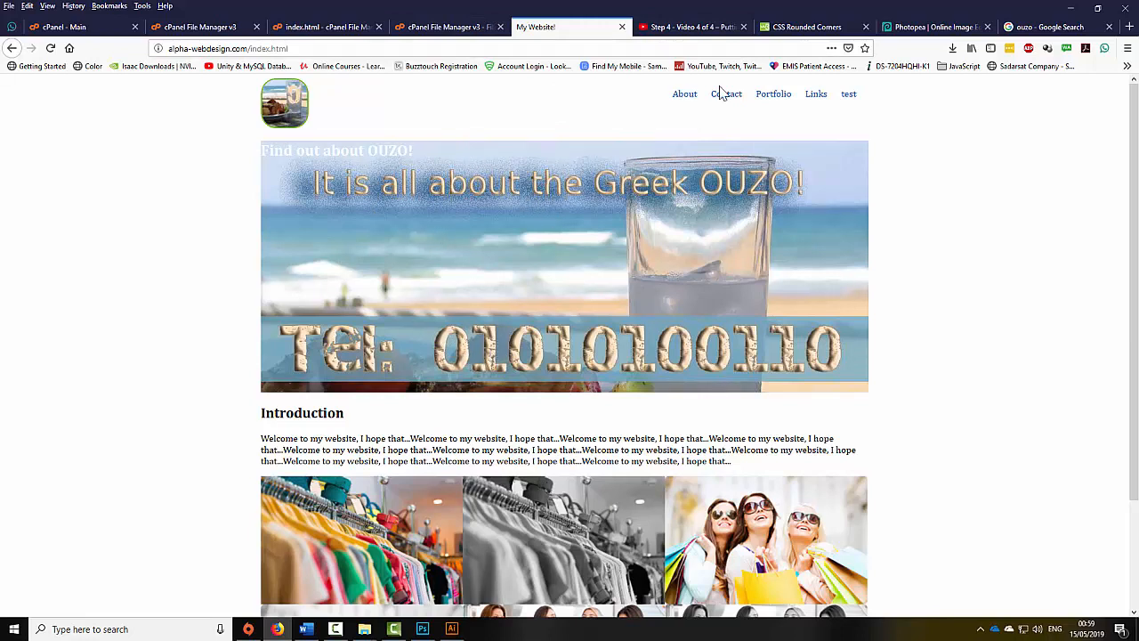
- Switch to Photopea, leave the image size settings, and copy the hex colour code of the logo's letter
{"action": "left_click", "coordinate": [923, 31]}
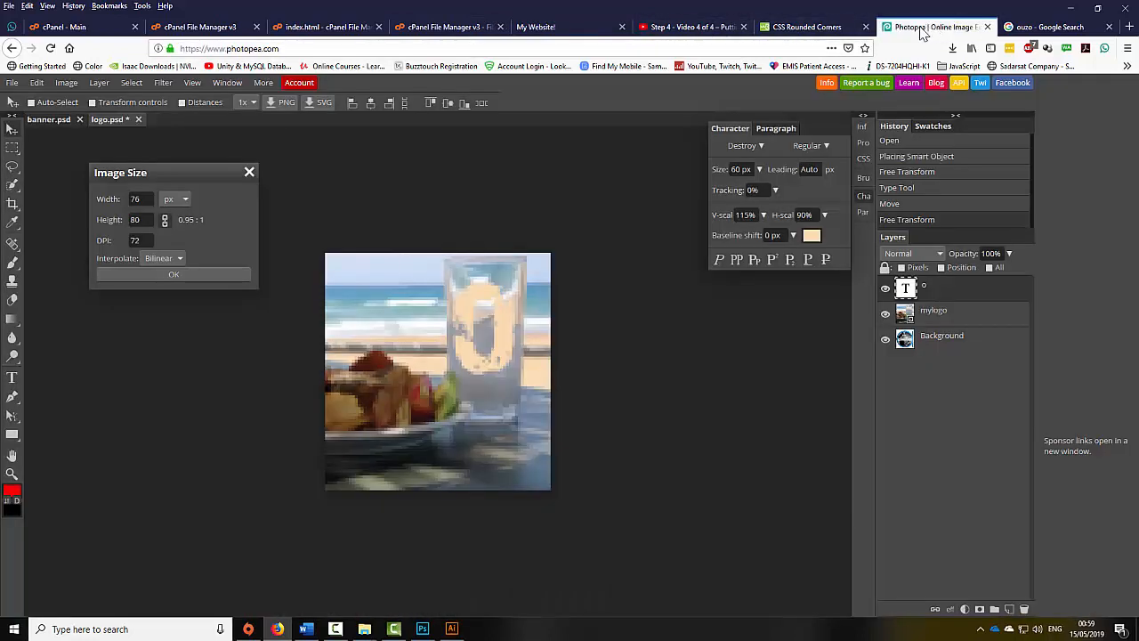
{"action": "left_click", "coordinate": [249, 171]}
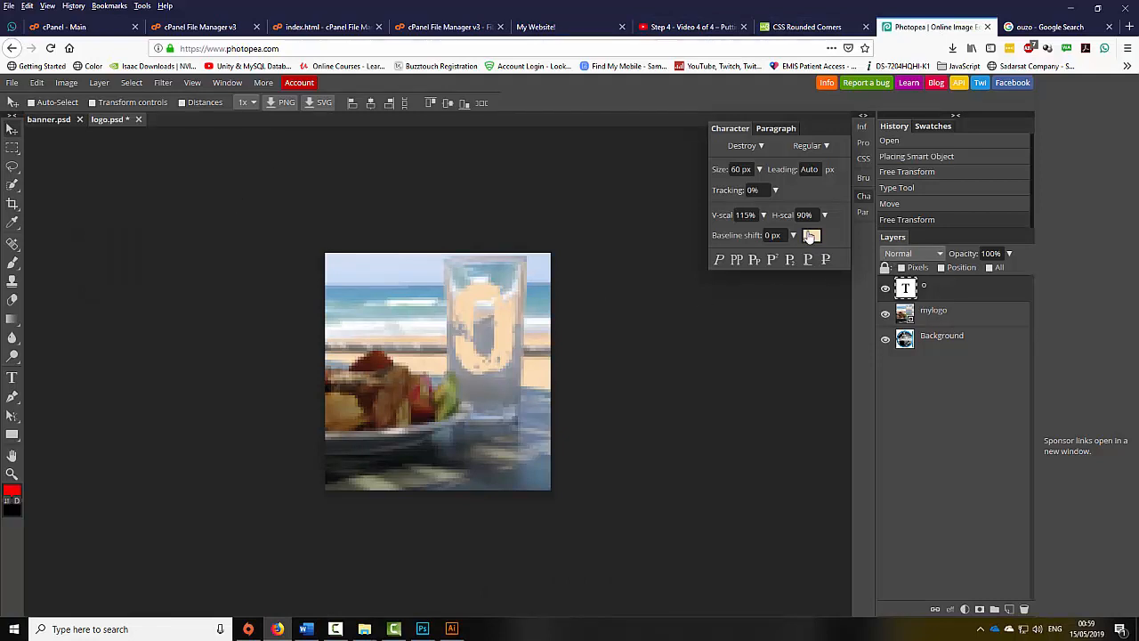
{"action": "left_click", "coordinate": [811, 236]}
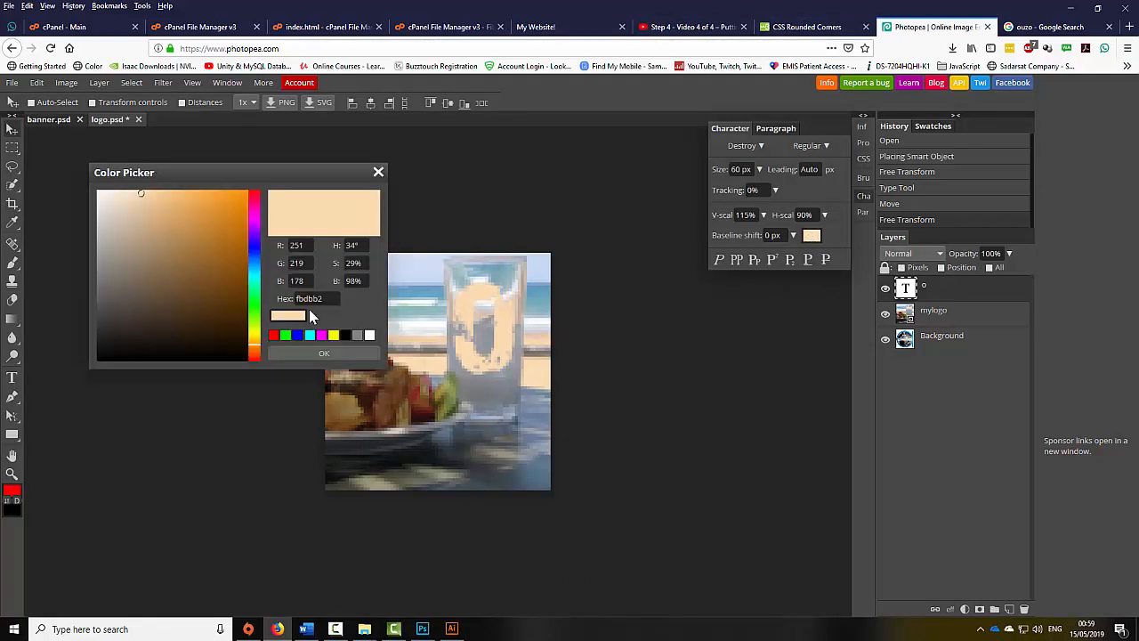
{"action": "left_click_drag", "start_coordinate": [321, 299], "coordinate": [253, 298]}
{"action": "right_click", "coordinate": [307, 299]}
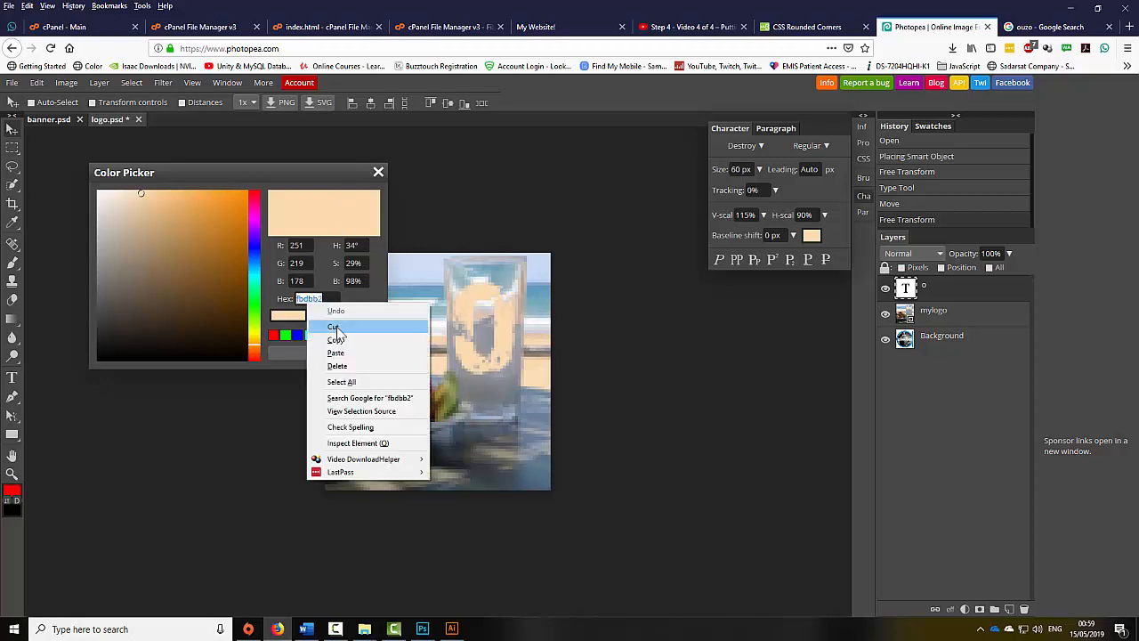
{"action": "left_click", "coordinate": [334, 339]}
{"action": "left_click", "coordinate": [378, 171]}
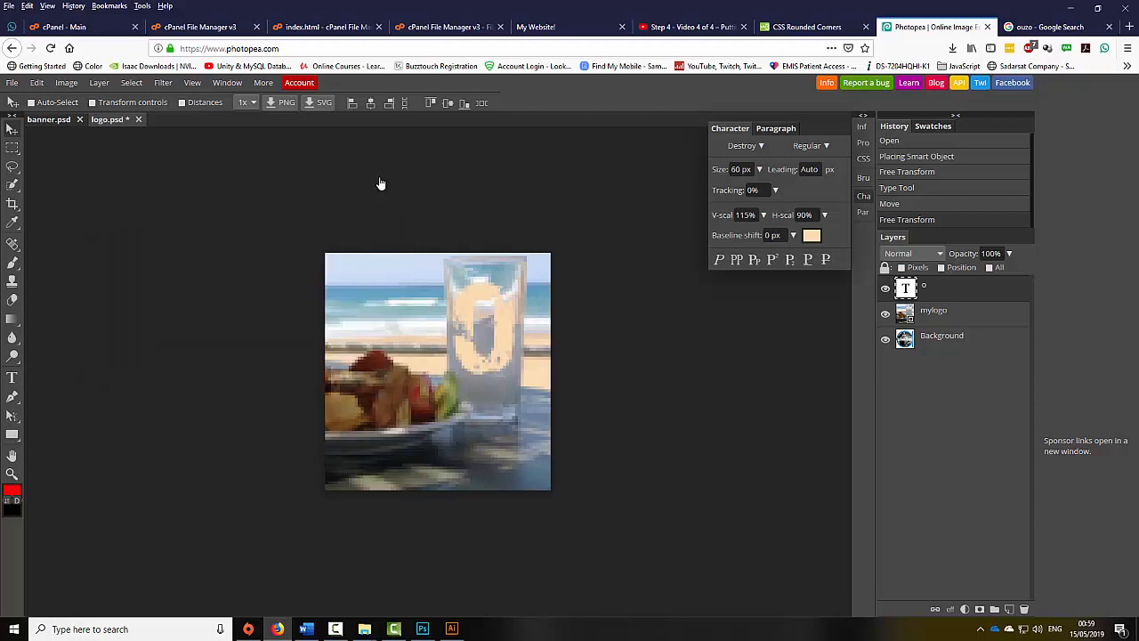
- In index.html, replace the logo's border colour with the copied fbdbb2, set the border width to 5px, and save both changes
{"action": "left_click", "coordinate": [322, 26]}
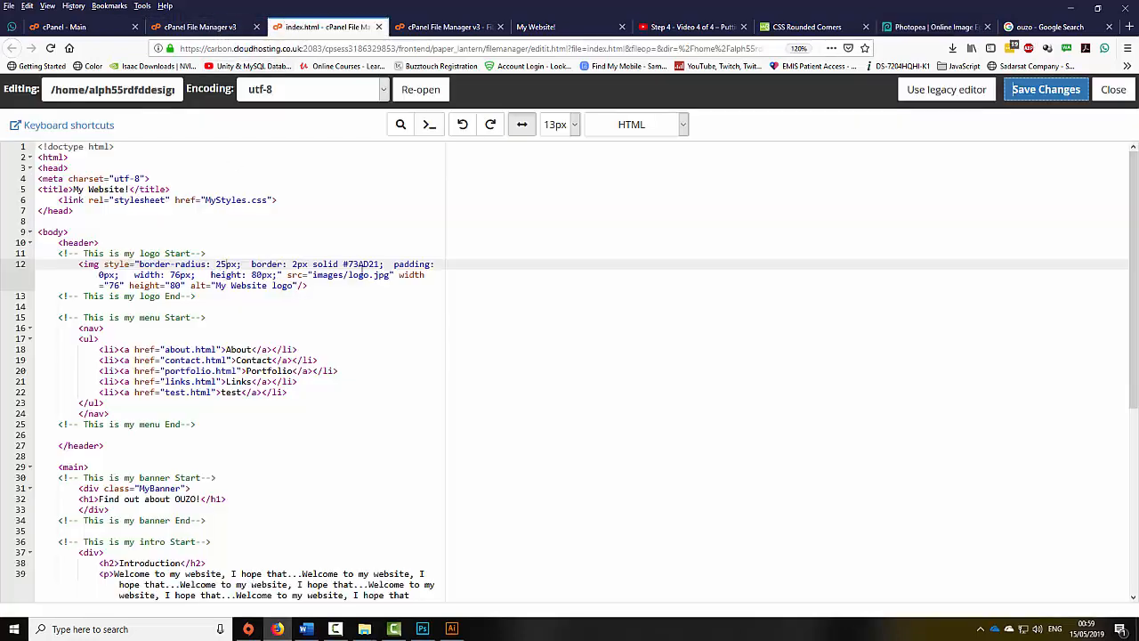
{"action": "left_click_drag", "start_coordinate": [380, 264], "coordinate": [347, 264]}
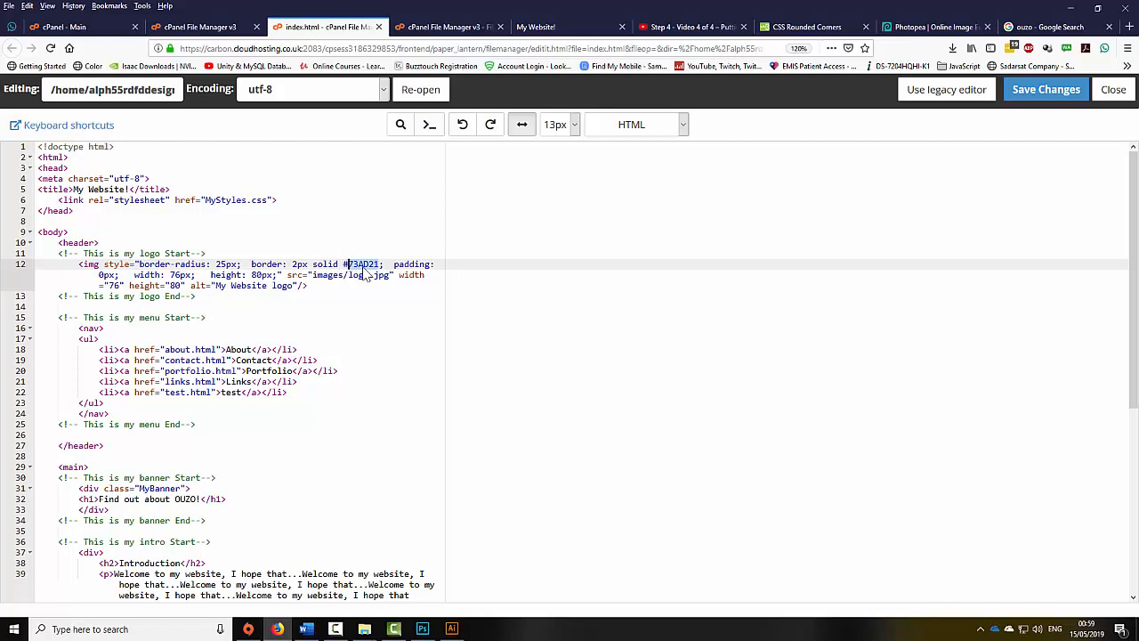
{"action": "right_click", "coordinate": [370, 267]}
{"action": "left_click", "coordinate": [398, 313]}
{"action": "left_click", "coordinate": [1049, 90]}
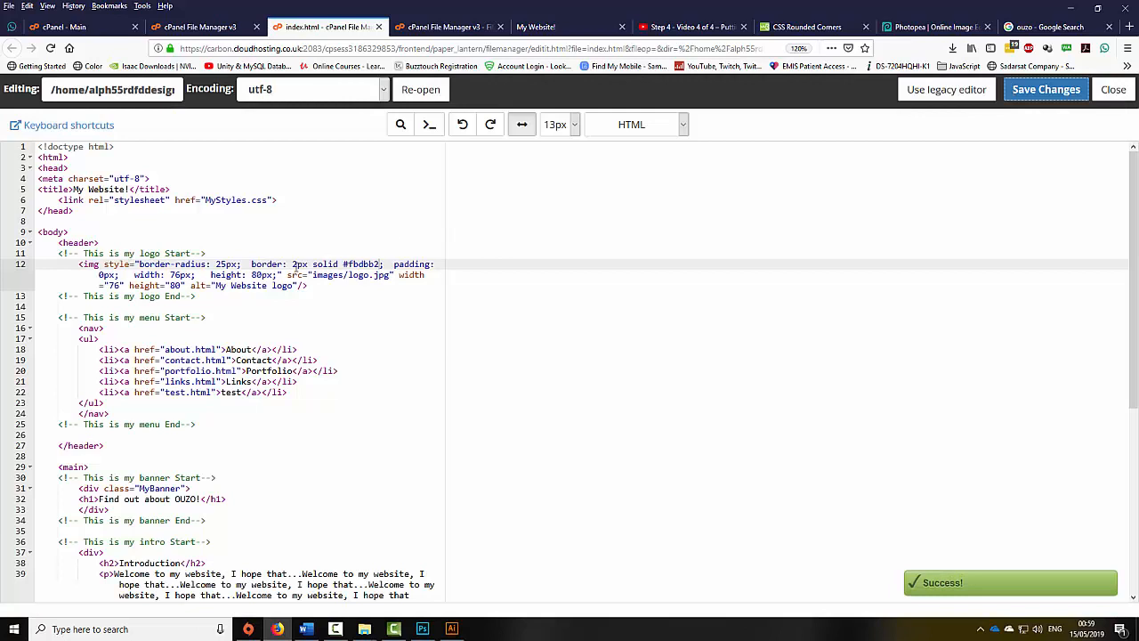
{"action": "left_click_drag", "start_coordinate": [297, 265], "coordinate": [289, 264]}
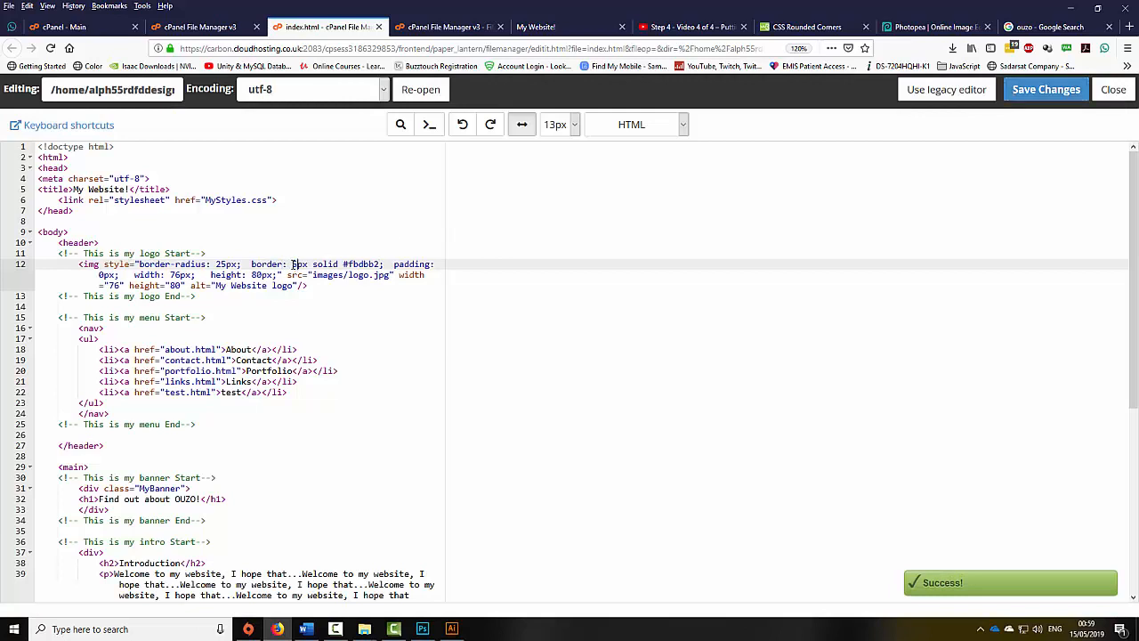
{"action": "left_click", "coordinate": [1042, 90]}
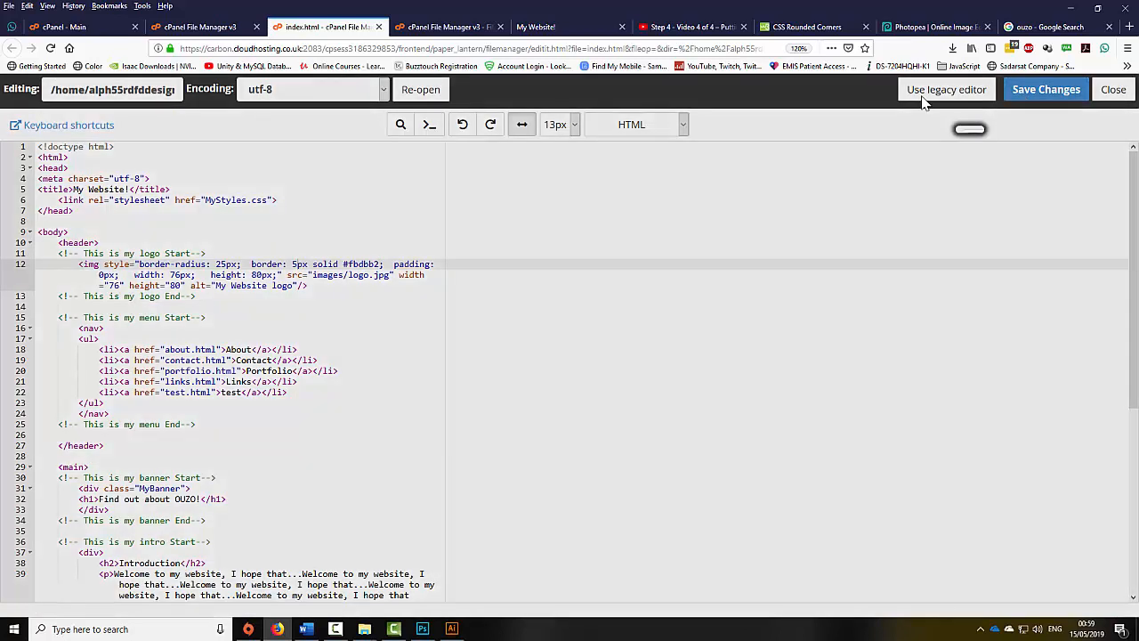
- Reload the My Website! page to check the logo's new border
{"action": "left_click", "coordinate": [525, 33]}
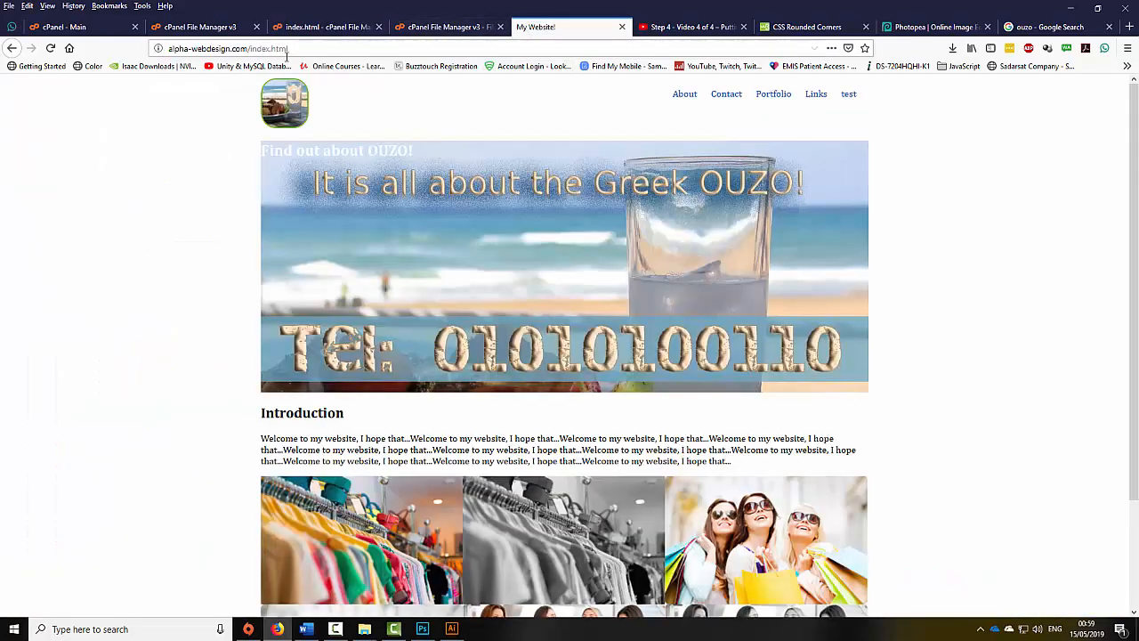
{"action": "left_click", "coordinate": [51, 48]}
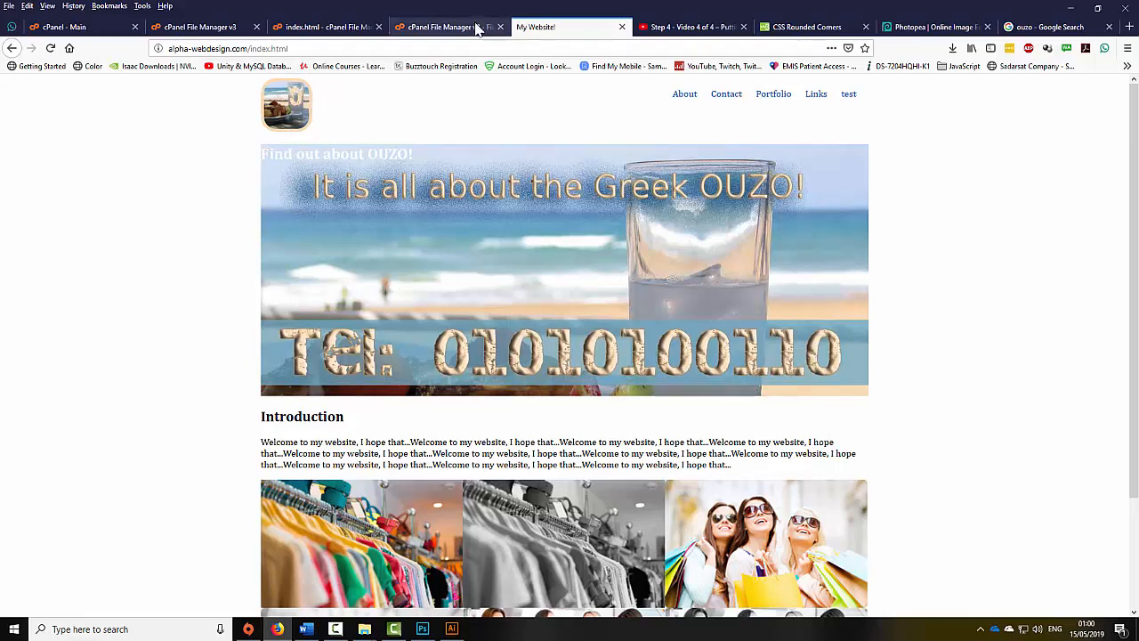
- Set the logo's border-radius to 50px in index.html, save it and reload the My Website! page to check the shape
{"action": "left_click", "coordinate": [323, 27]}
{"action": "left_click_drag", "start_coordinate": [226, 264], "coordinate": [215, 263]}
{"action": "type", "text": "10"}
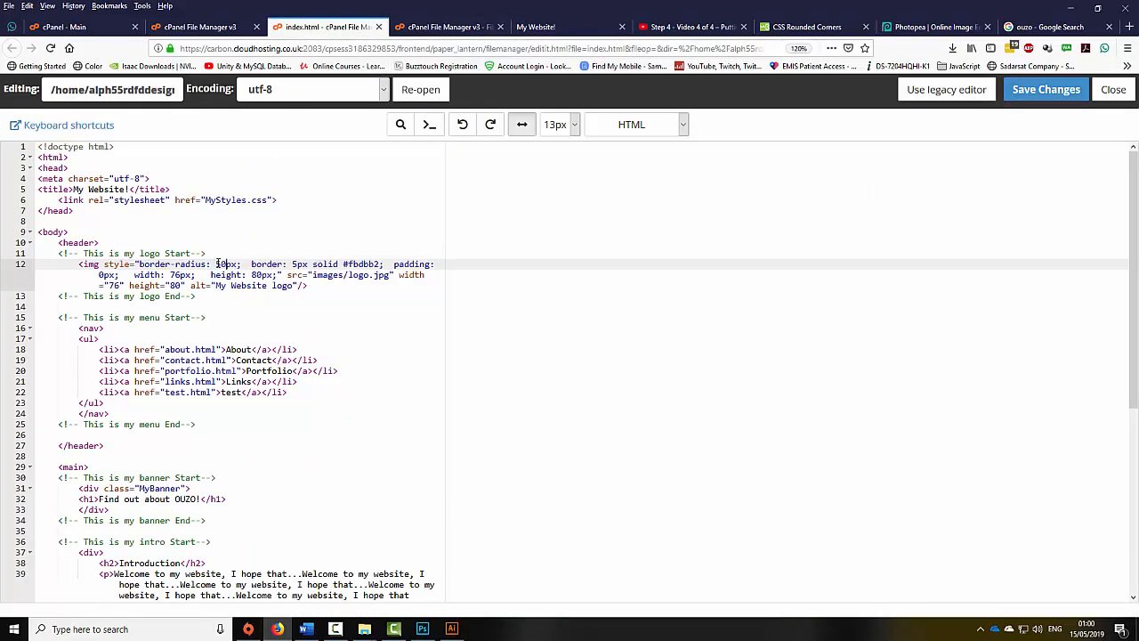
{"action": "left_click", "coordinate": [1045, 89]}
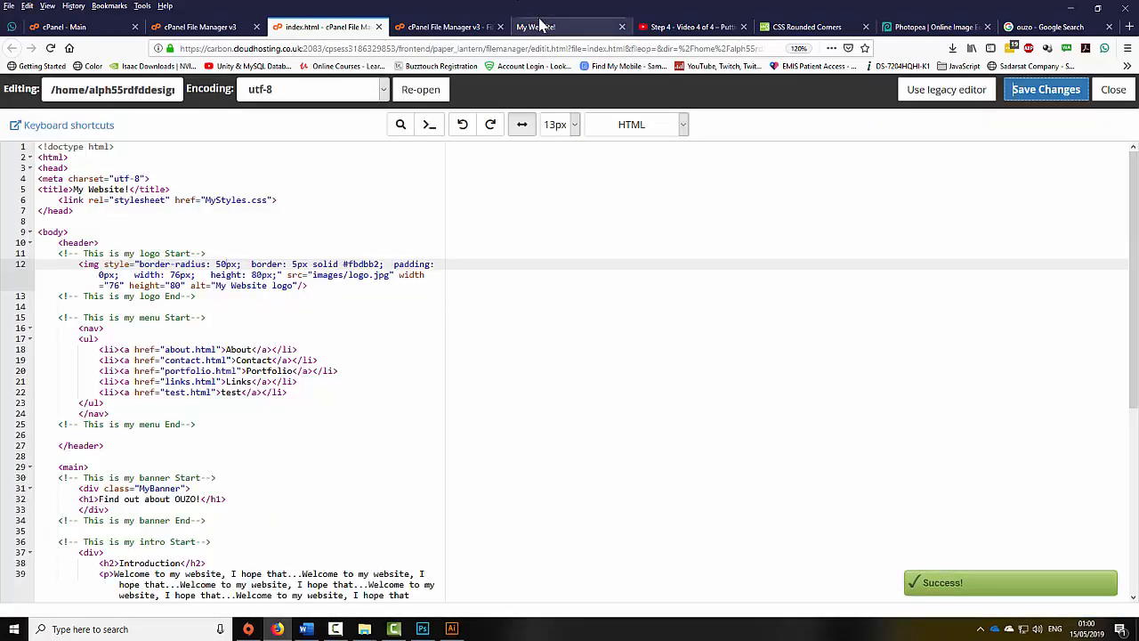
{"action": "left_click", "coordinate": [540, 25]}
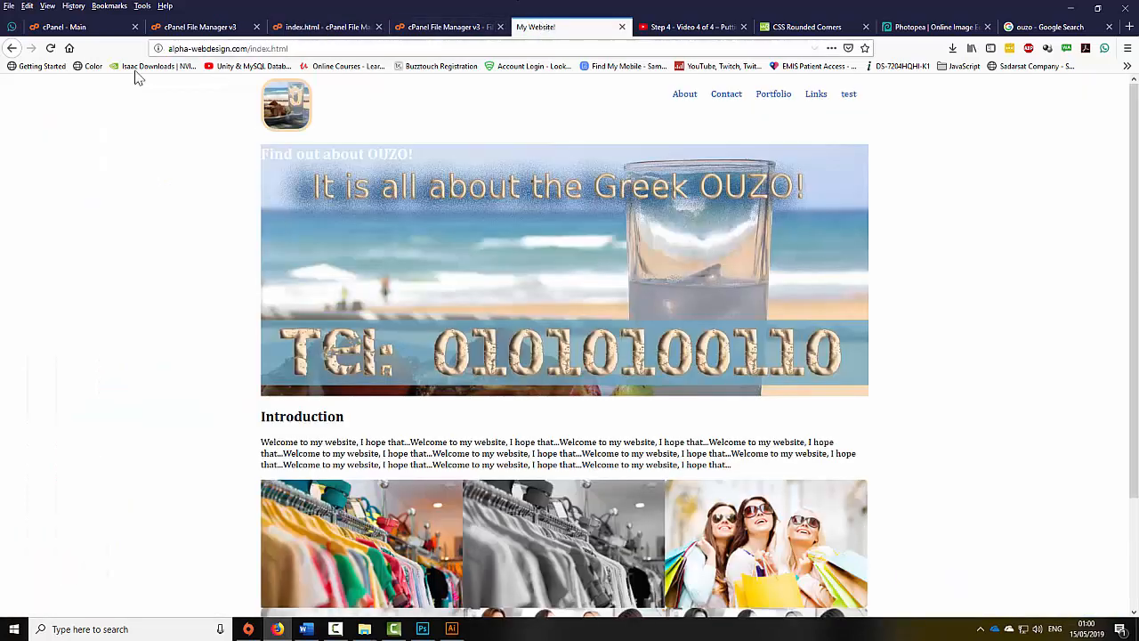
{"action": "left_click", "coordinate": [51, 48]}
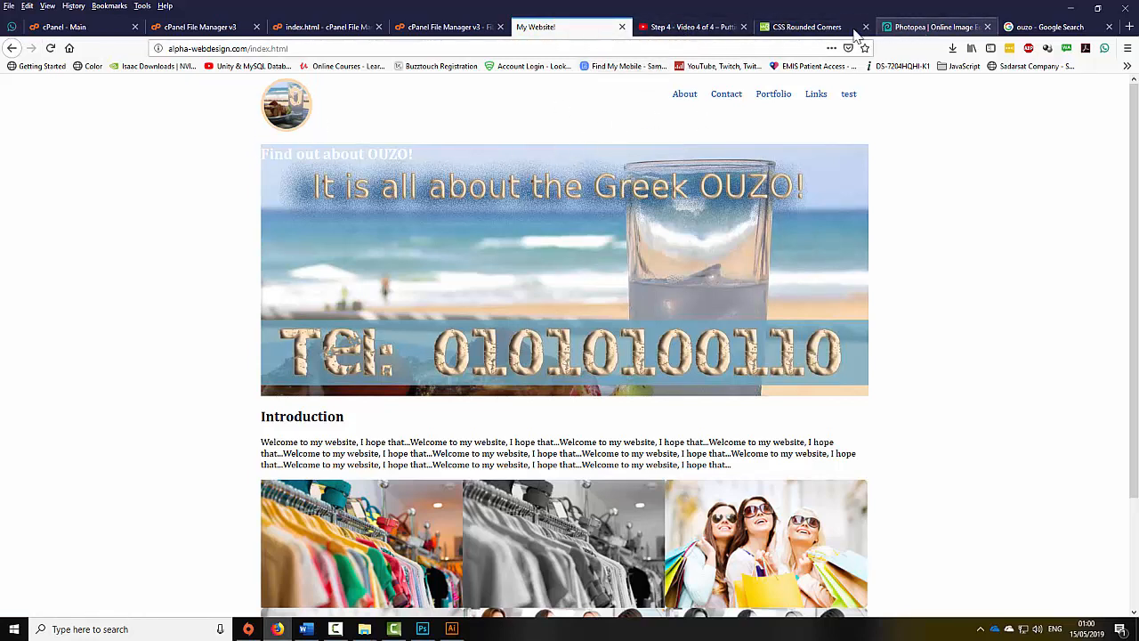
- Set the logo's border-radius to 10px in index.html, save it, and reload and look over the My Website! page
{"action": "left_click", "coordinate": [323, 30]}
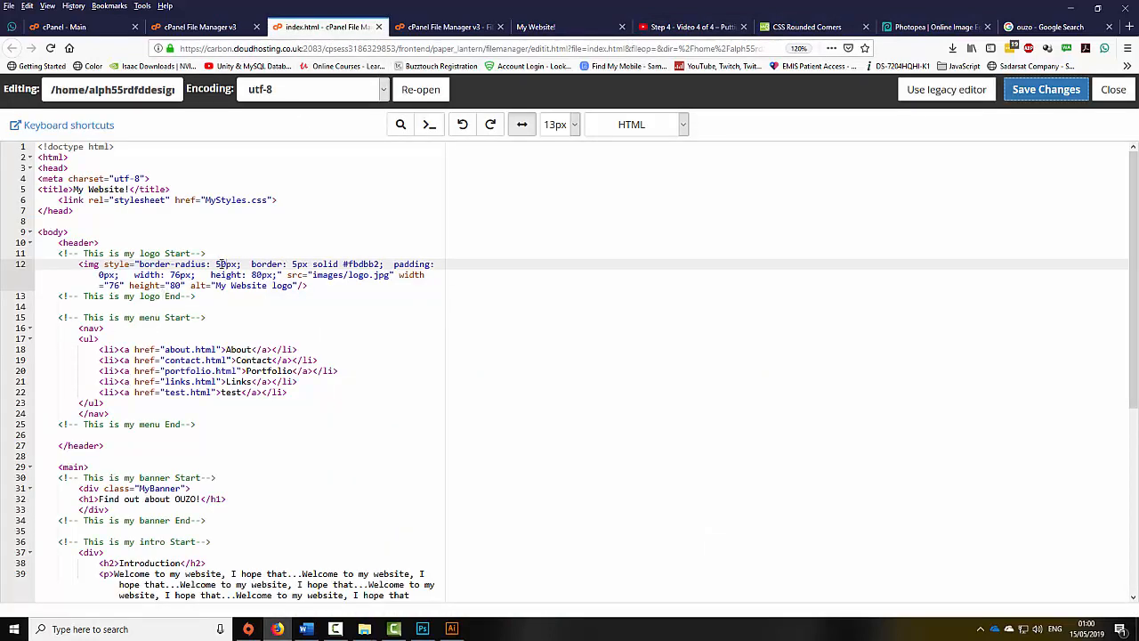
{"action": "left_click", "coordinate": [215, 264]}
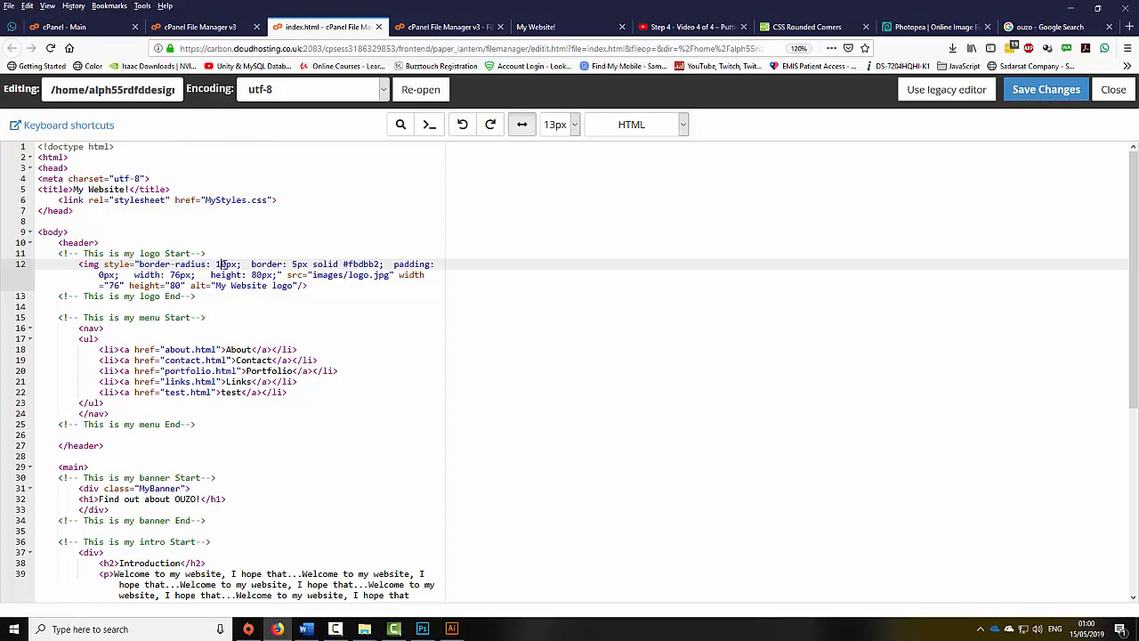
{"action": "type", "text": "1"}
{"action": "left_click", "coordinate": [1046, 89]}
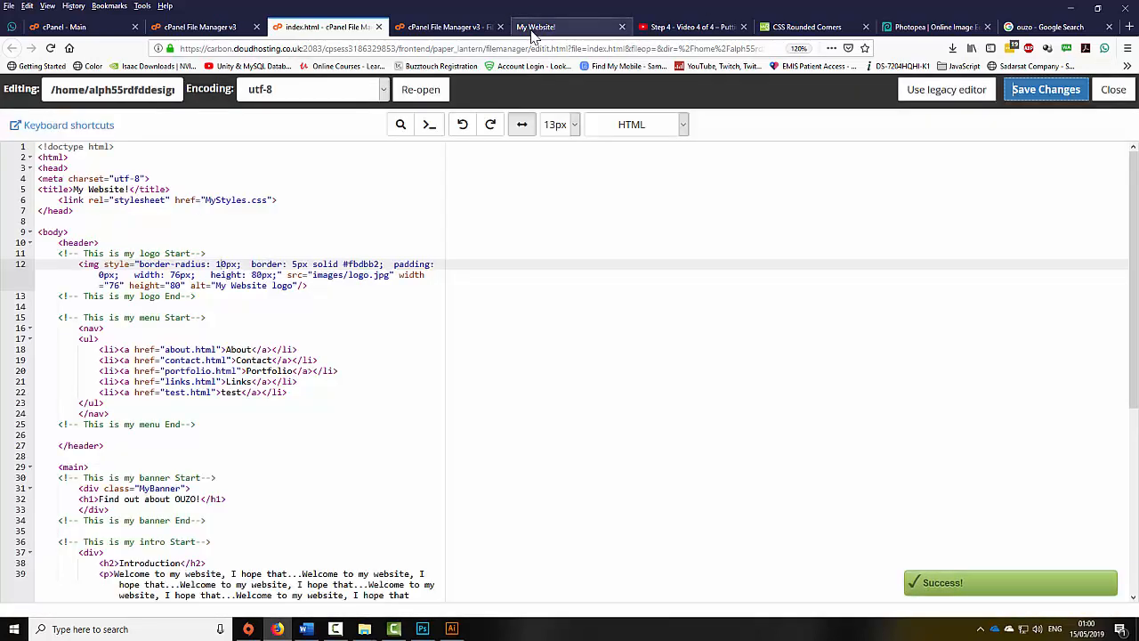
{"action": "left_click", "coordinate": [532, 34]}
{"action": "left_click", "coordinate": [50, 47]}
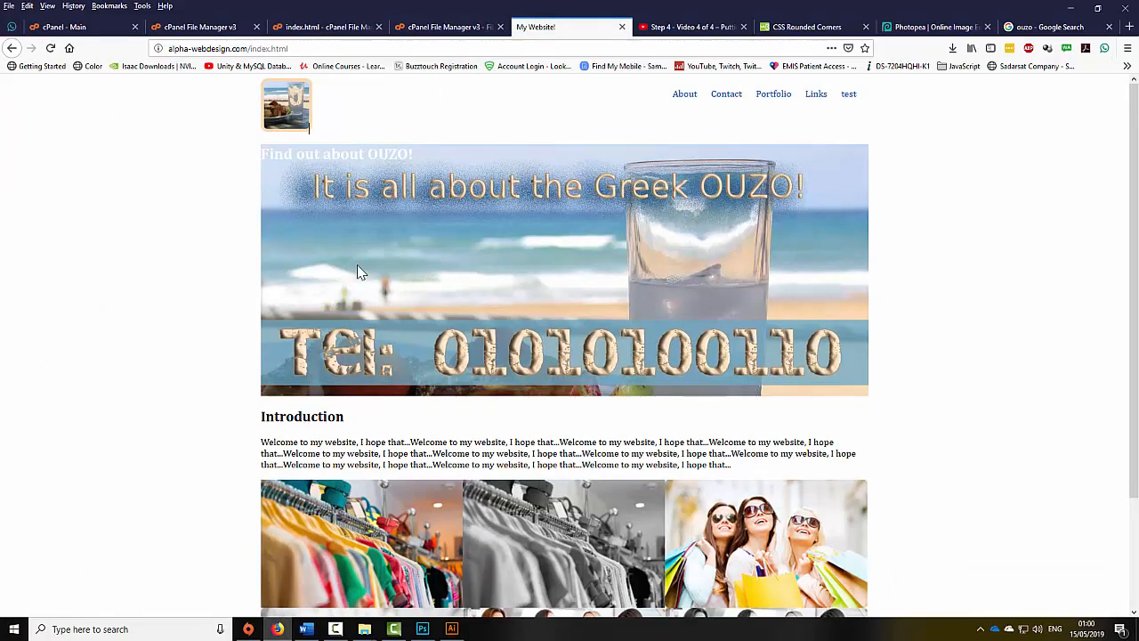
{"action": "scroll", "coordinate": [311, 245], "scroll_direction": "down", "scroll_amount": 2}
{"action": "scroll", "coordinate": [294, 242], "scroll_direction": "up", "scroll_amount": 2}
{"action": "scroll", "coordinate": [447, 354], "scroll_direction": "down", "scroll_amount": 2}
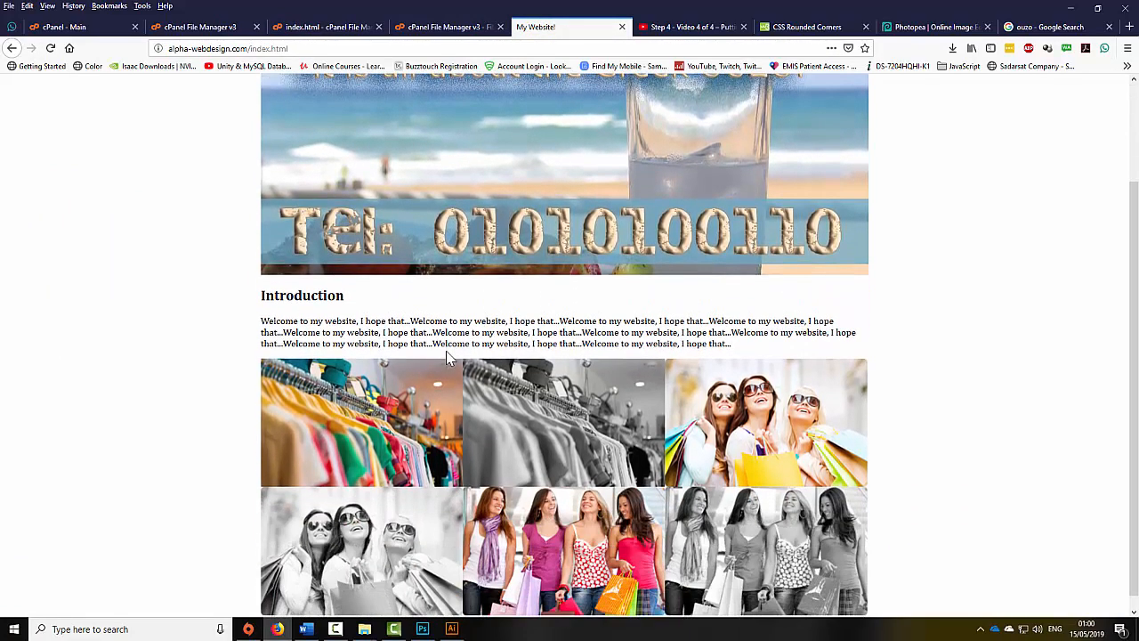
{"action": "scroll", "coordinate": [447, 354], "scroll_direction": "up", "scroll_amount": 2}
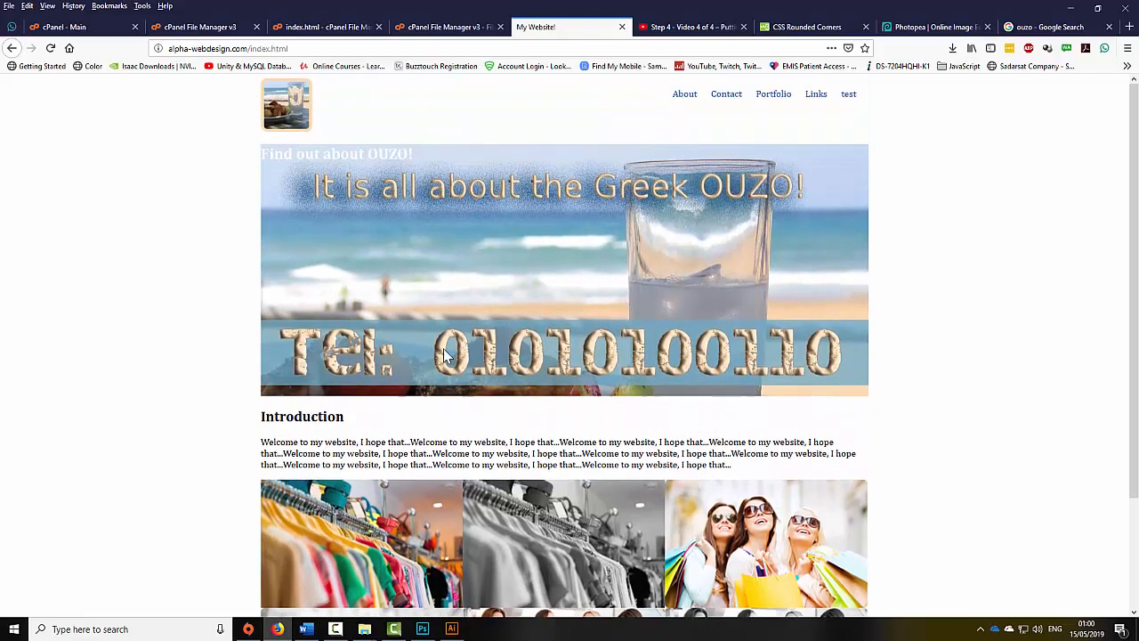
- View the logo in Photopea, switch to Photoshop and maximize its window to show banner.psd
{"action": "left_click", "coordinate": [931, 29]}
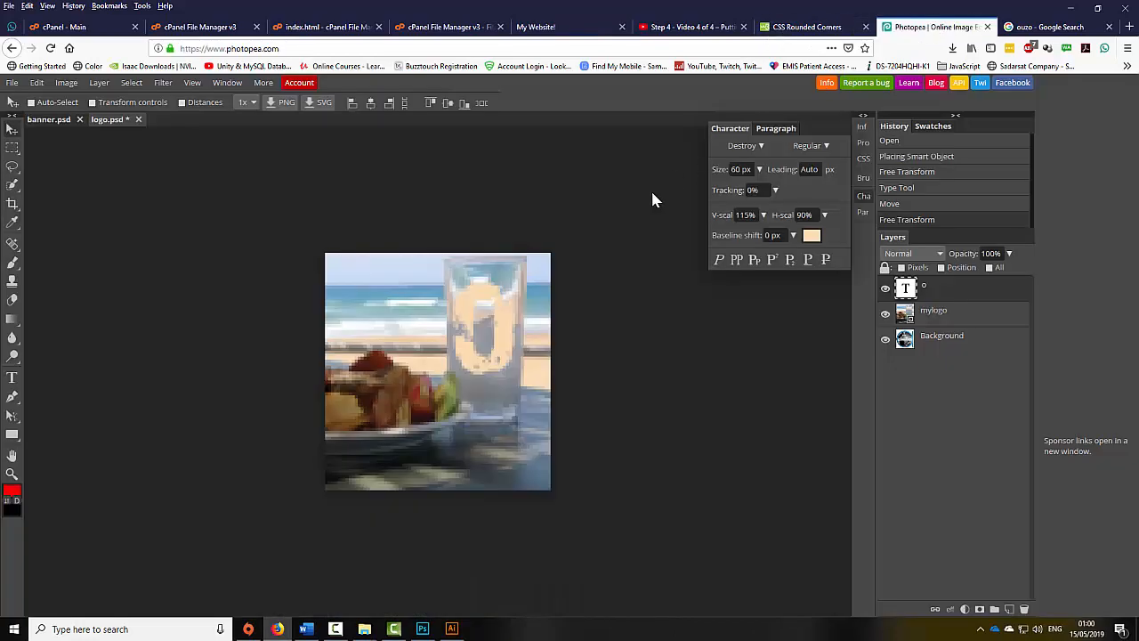
{"action": "left_click", "coordinate": [422, 629]}
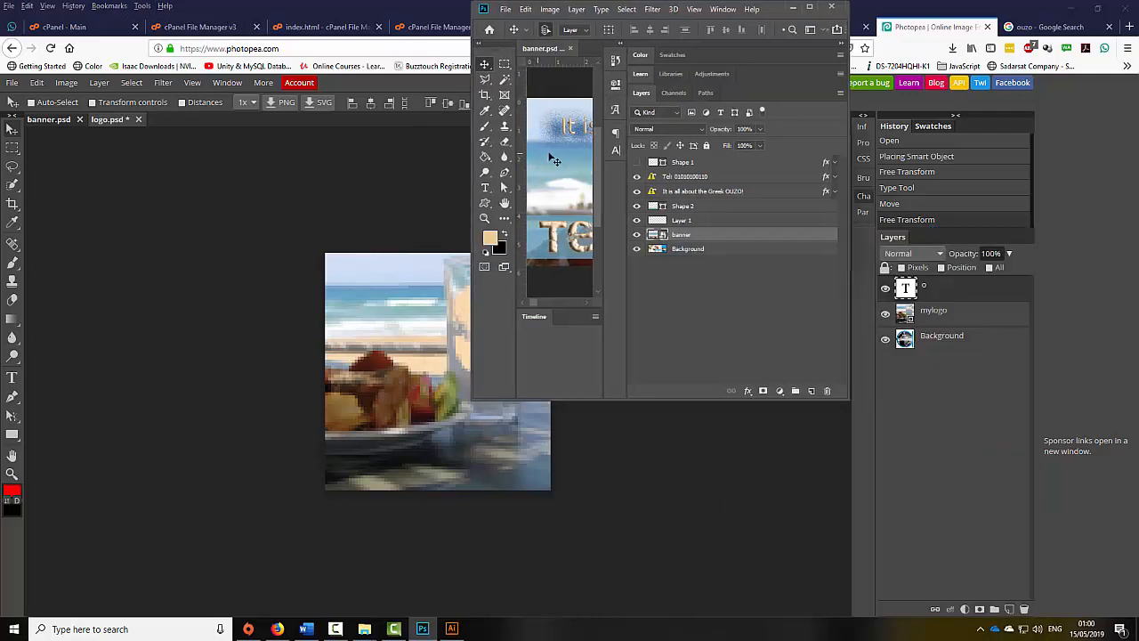
{"action": "left_click", "coordinate": [810, 8]}
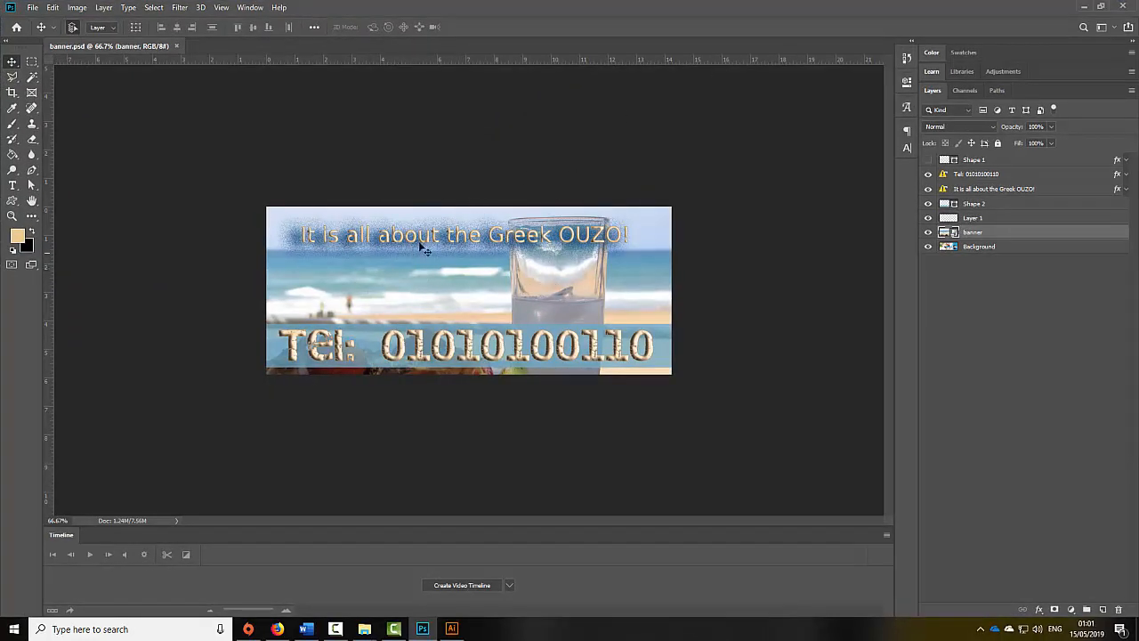
- Hide and reshow the Shape 2, Layer 1 and banner layers to examine their effect on the banner, and return to Photopea
{"action": "left_click", "coordinate": [967, 204]}
{"action": "left_click", "coordinate": [975, 217]}
{"action": "left_click", "coordinate": [928, 204]}
{"action": "left_click", "coordinate": [928, 218]}
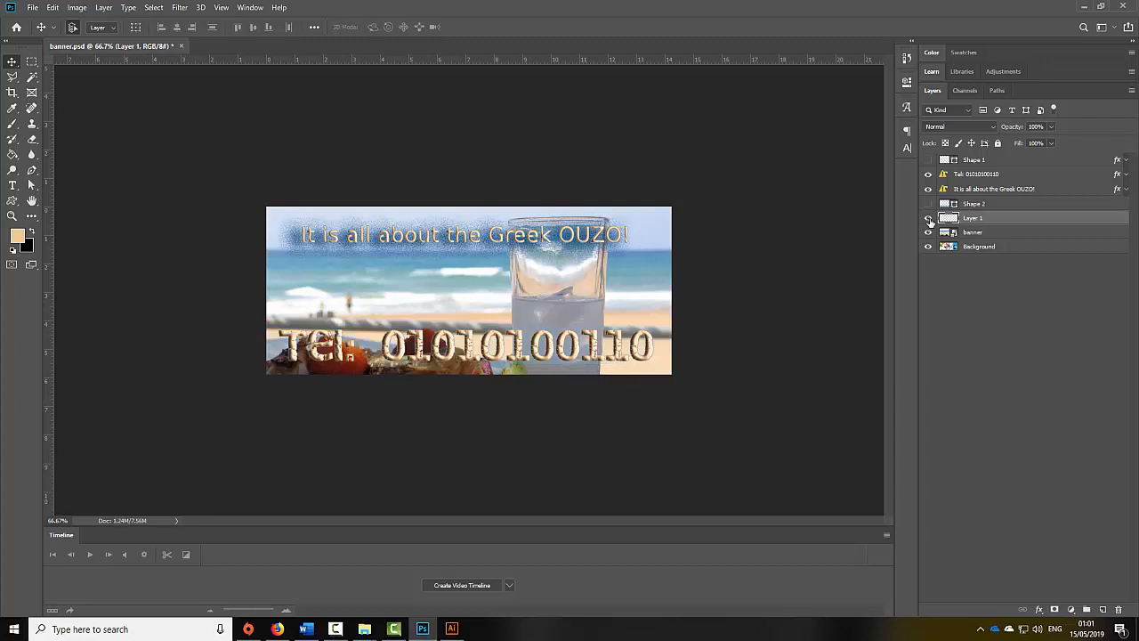
{"action": "left_click", "coordinate": [928, 219]}
{"action": "left_click", "coordinate": [928, 234]}
{"action": "left_click", "coordinate": [928, 232]}
{"action": "left_click", "coordinate": [929, 218]}
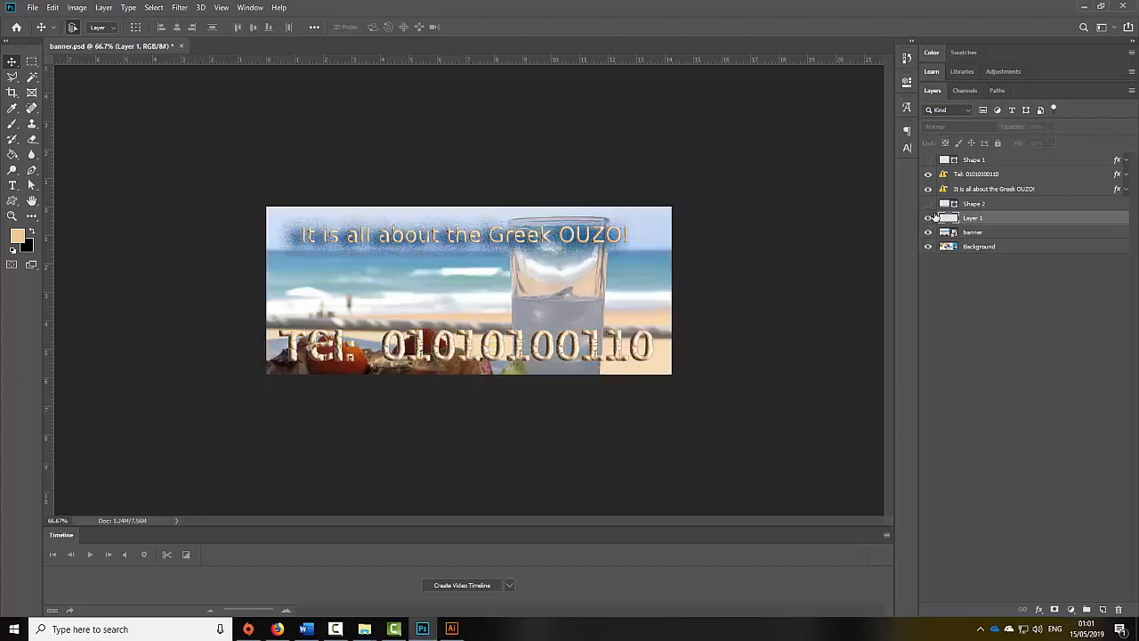
{"action": "left_click", "coordinate": [928, 218]}
{"action": "left_click", "coordinate": [927, 204]}
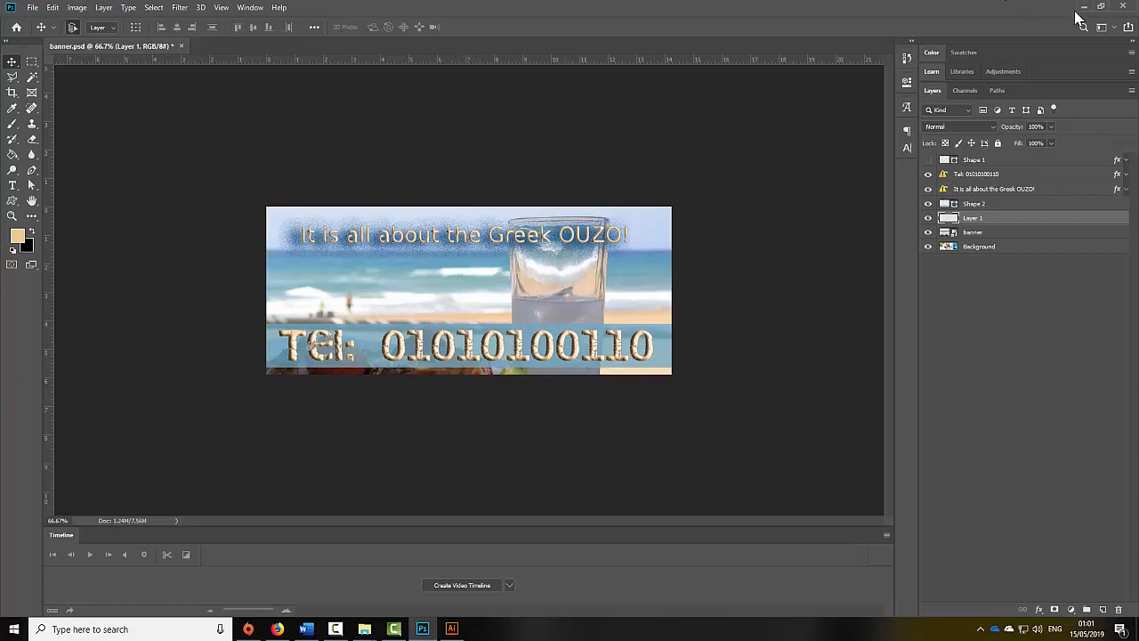
{"action": "left_click_drag", "start_coordinate": [1032, 5], "coordinate": [1138, 312]}
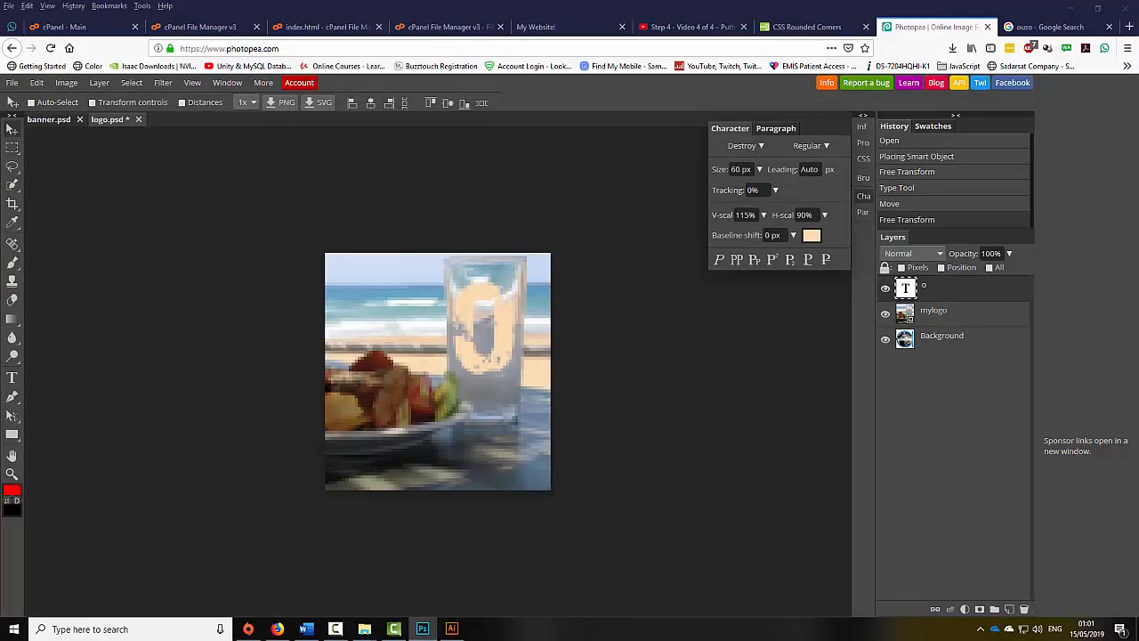